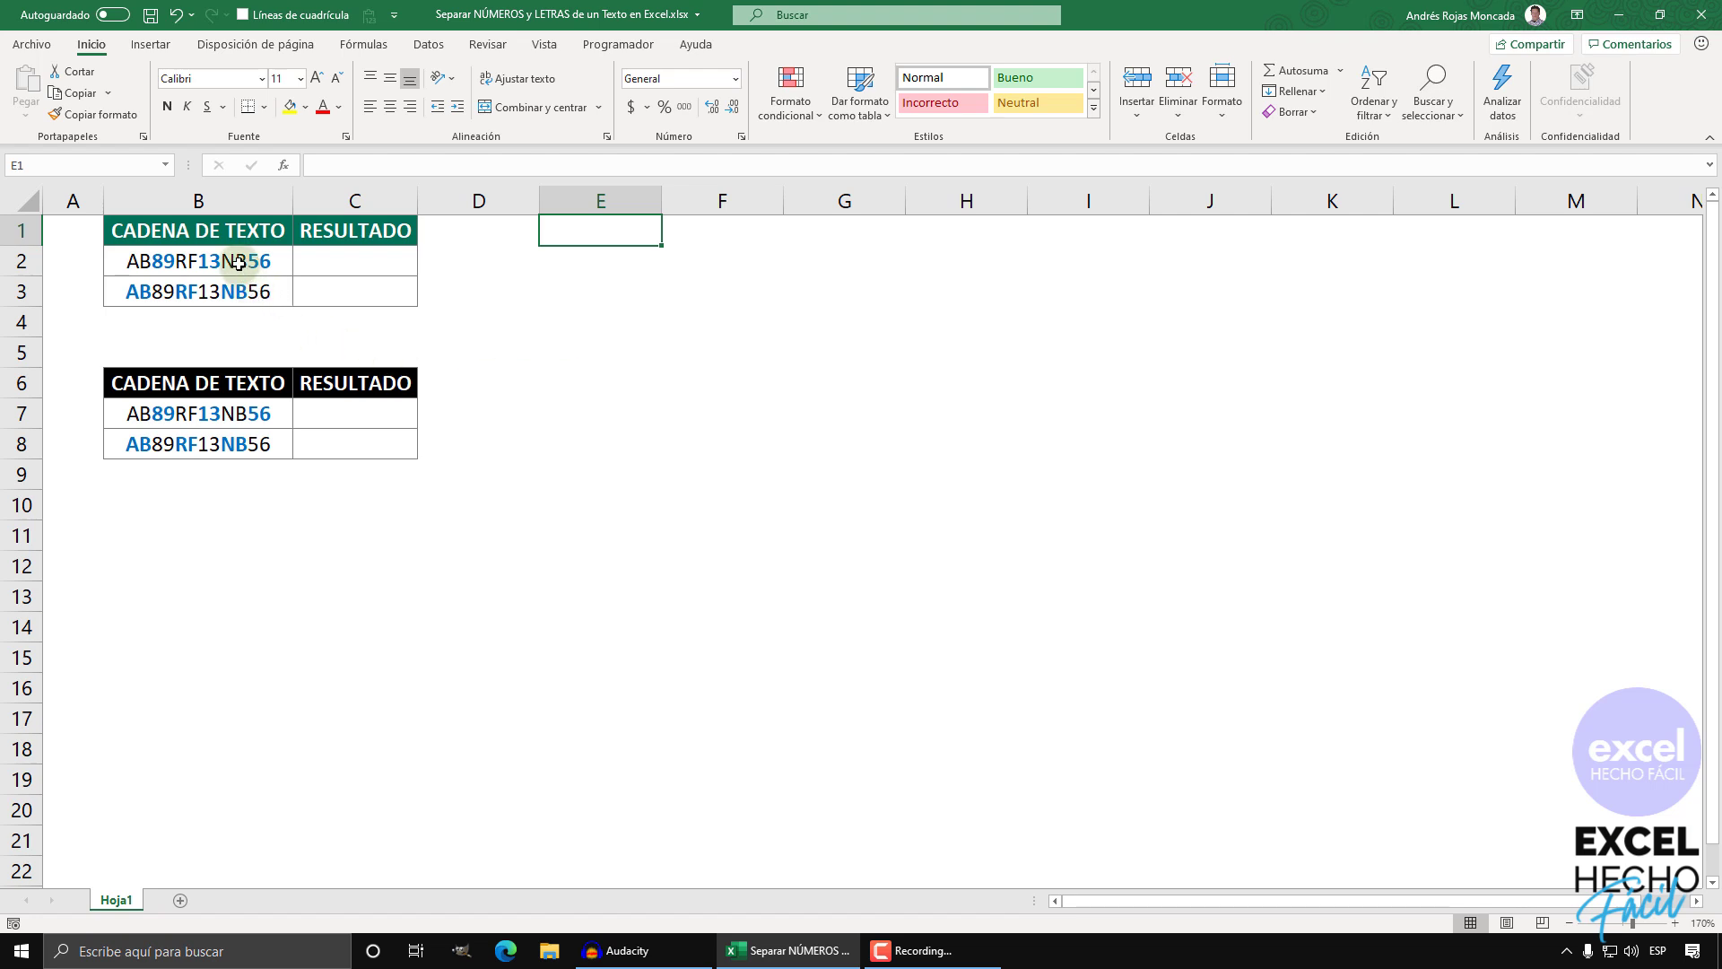
- Examine the text strings in B2:B3 and B7:B8 and the RESULTADO cells beside them in both tables
drag(236, 262, 232, 289)
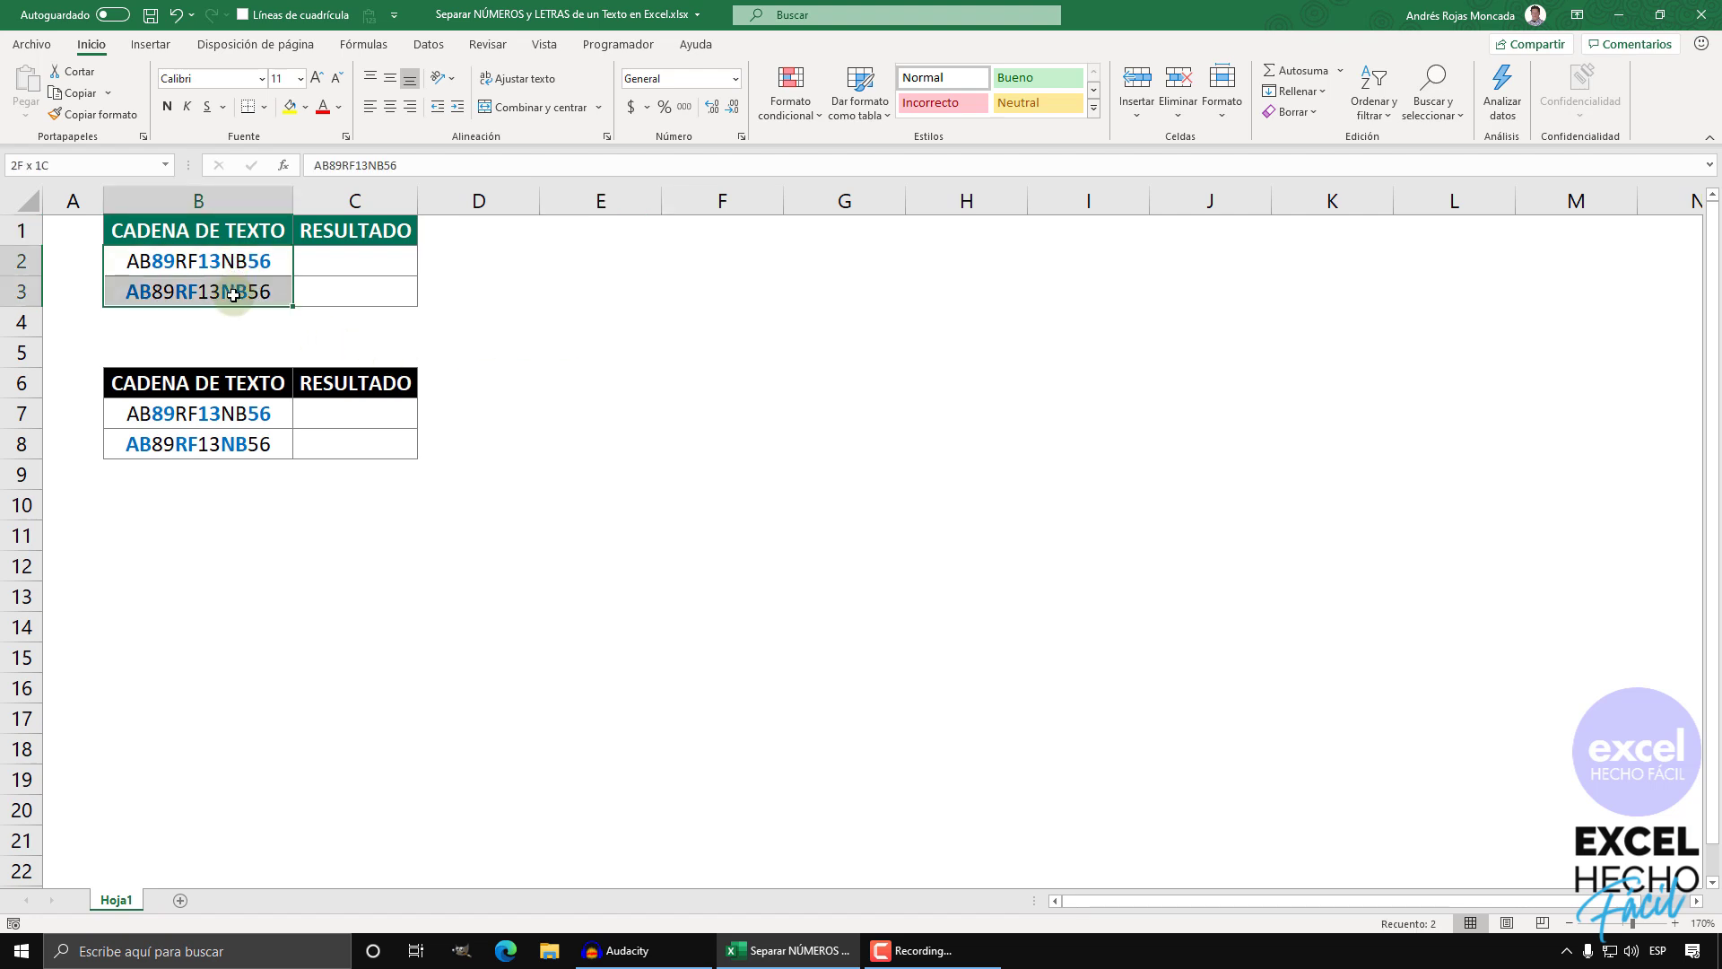
drag(238, 415, 236, 435)
click(236, 416)
click(230, 442)
click(231, 288)
click(232, 262)
click(327, 261)
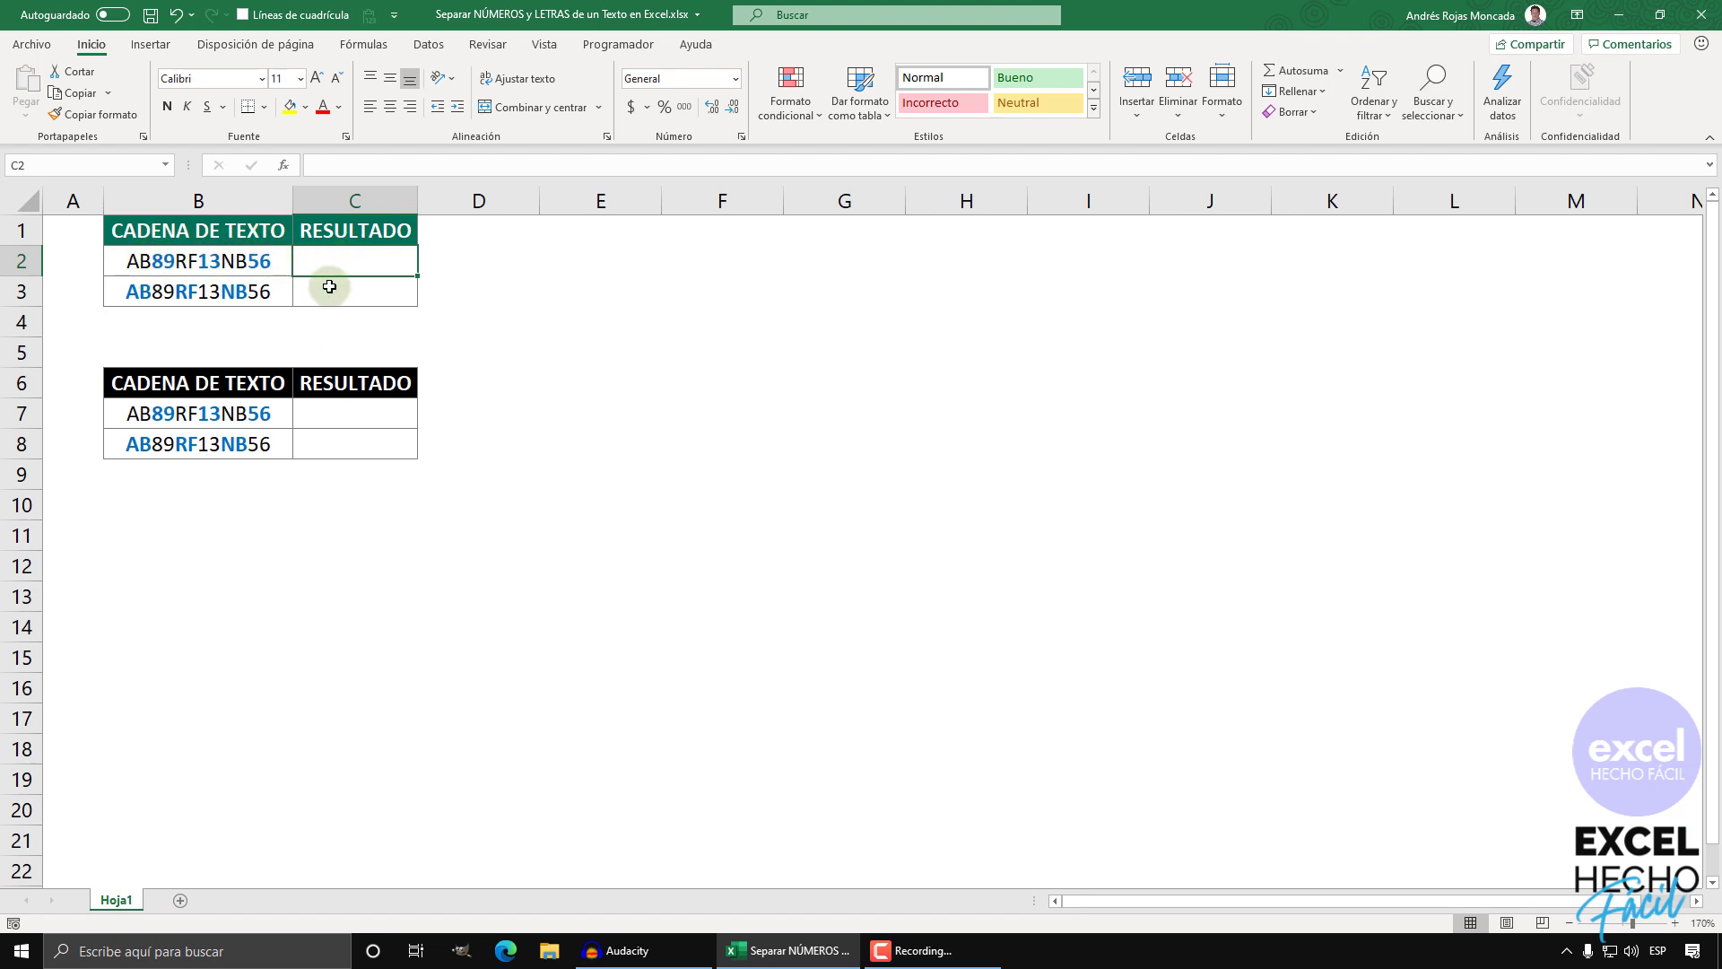
click(329, 289)
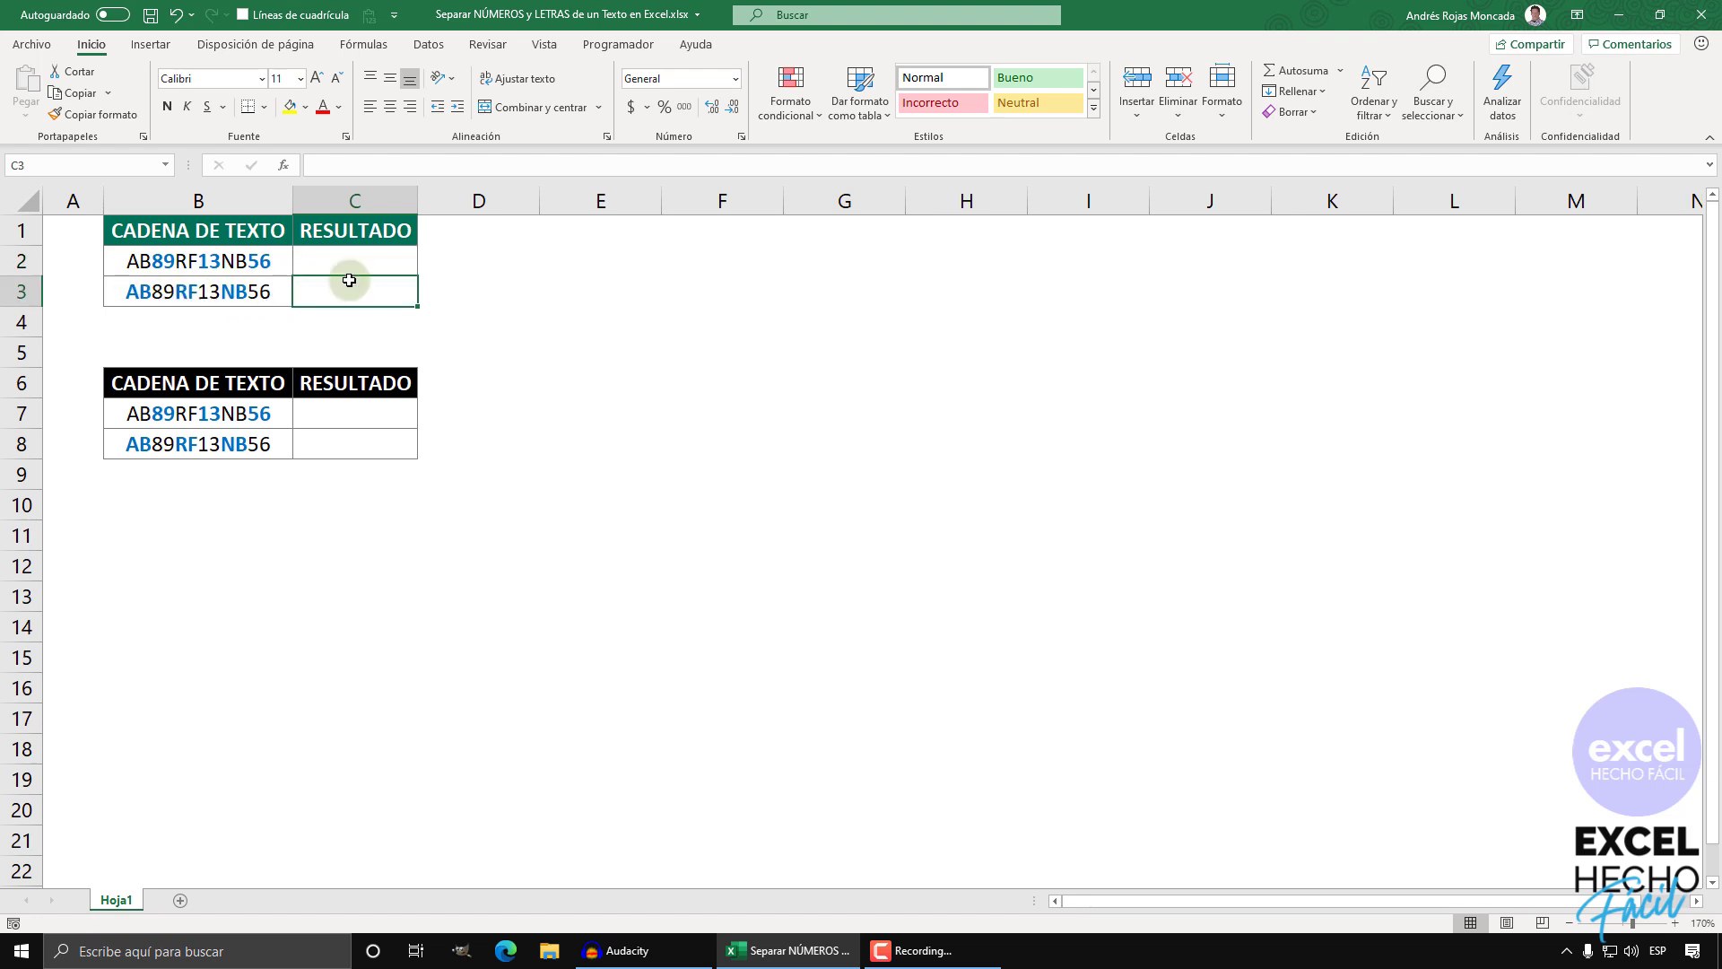
drag(348, 410, 349, 441)
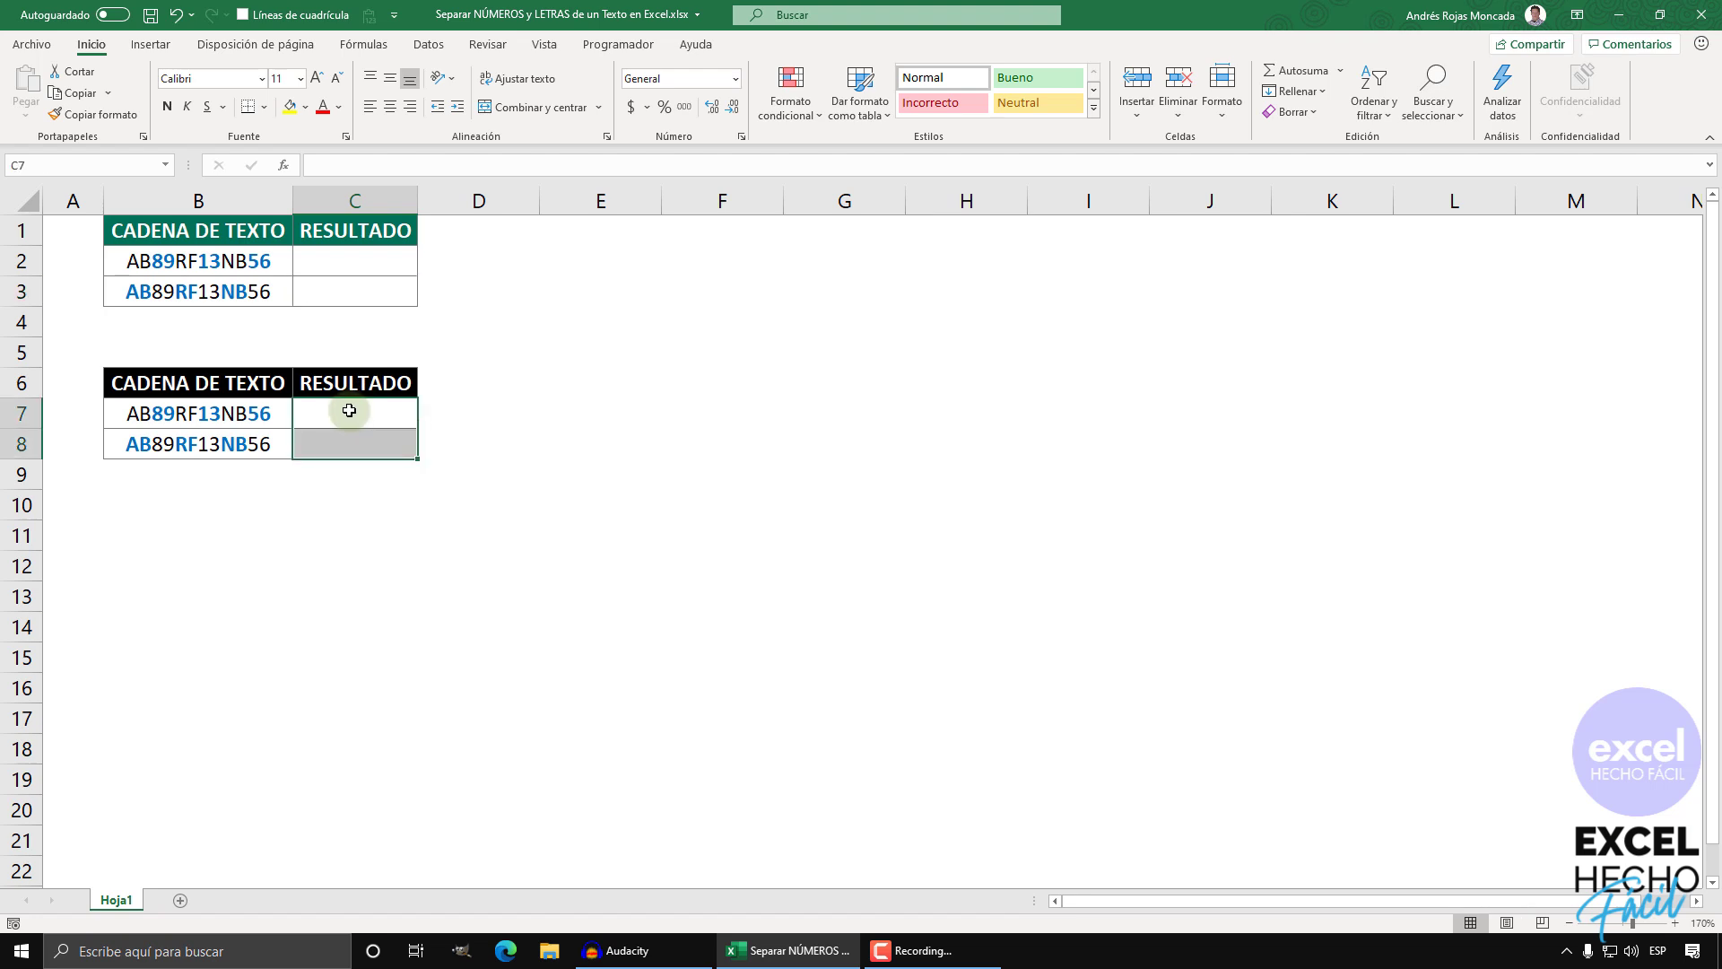
- Begin a formula in C2 that nests INDIRECTO inside FILA, with "1:" as the start of the reference text
click(339, 261)
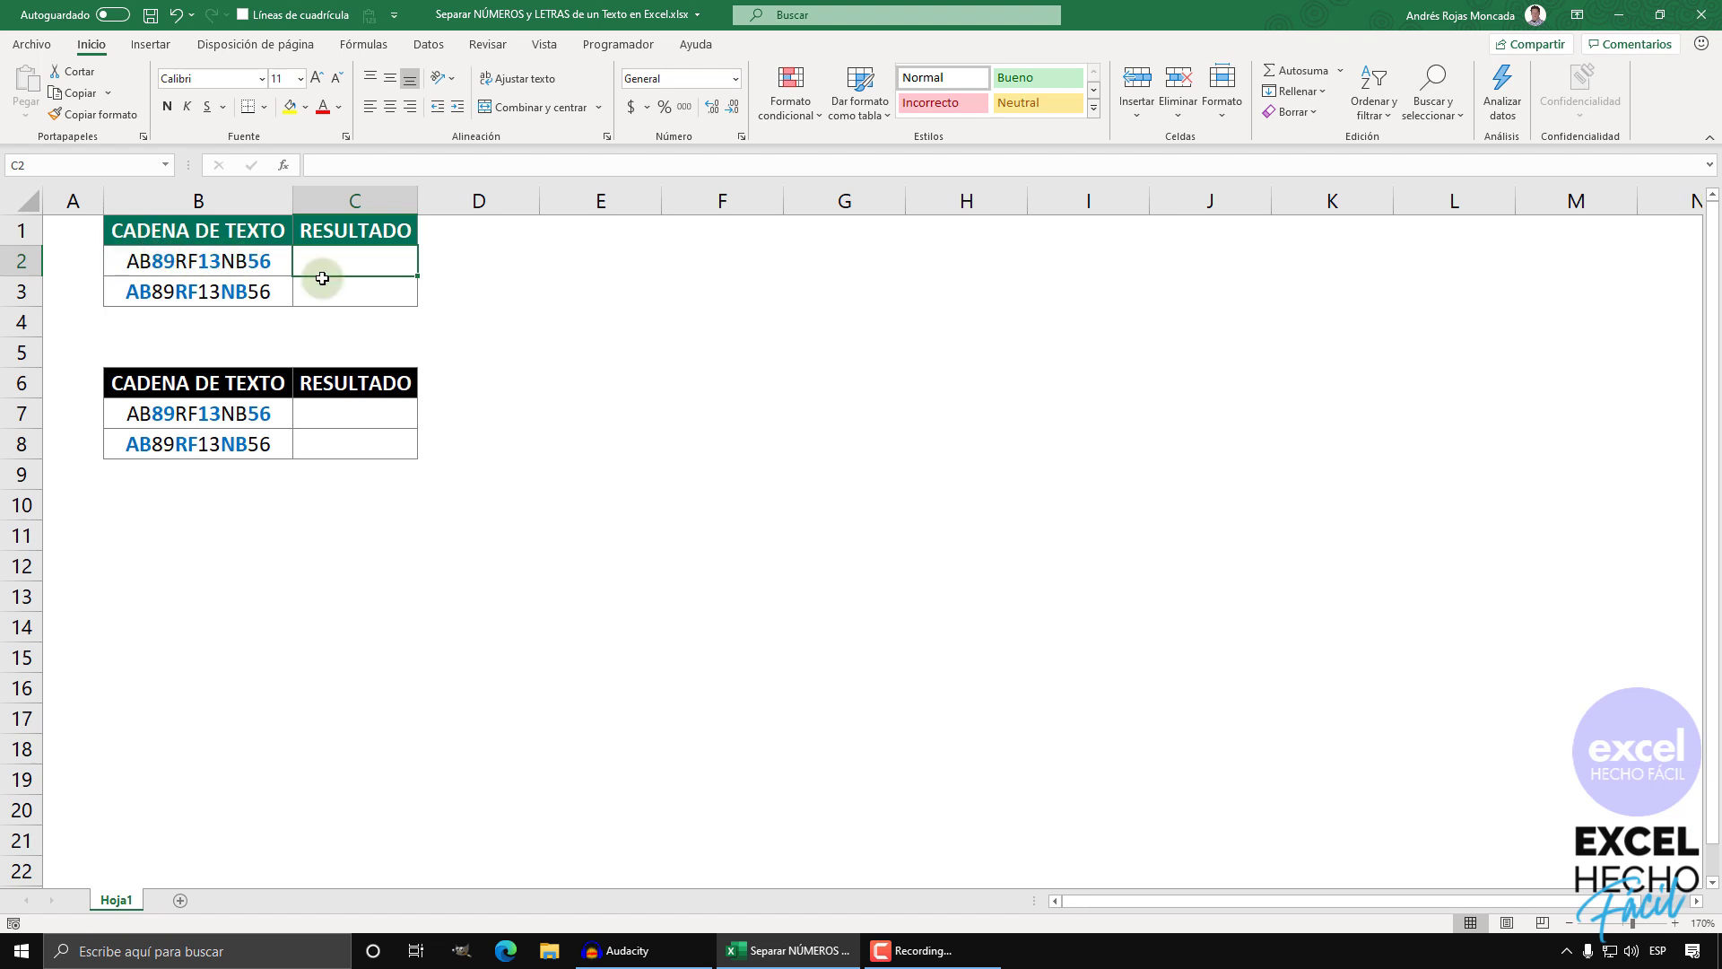
text(=)
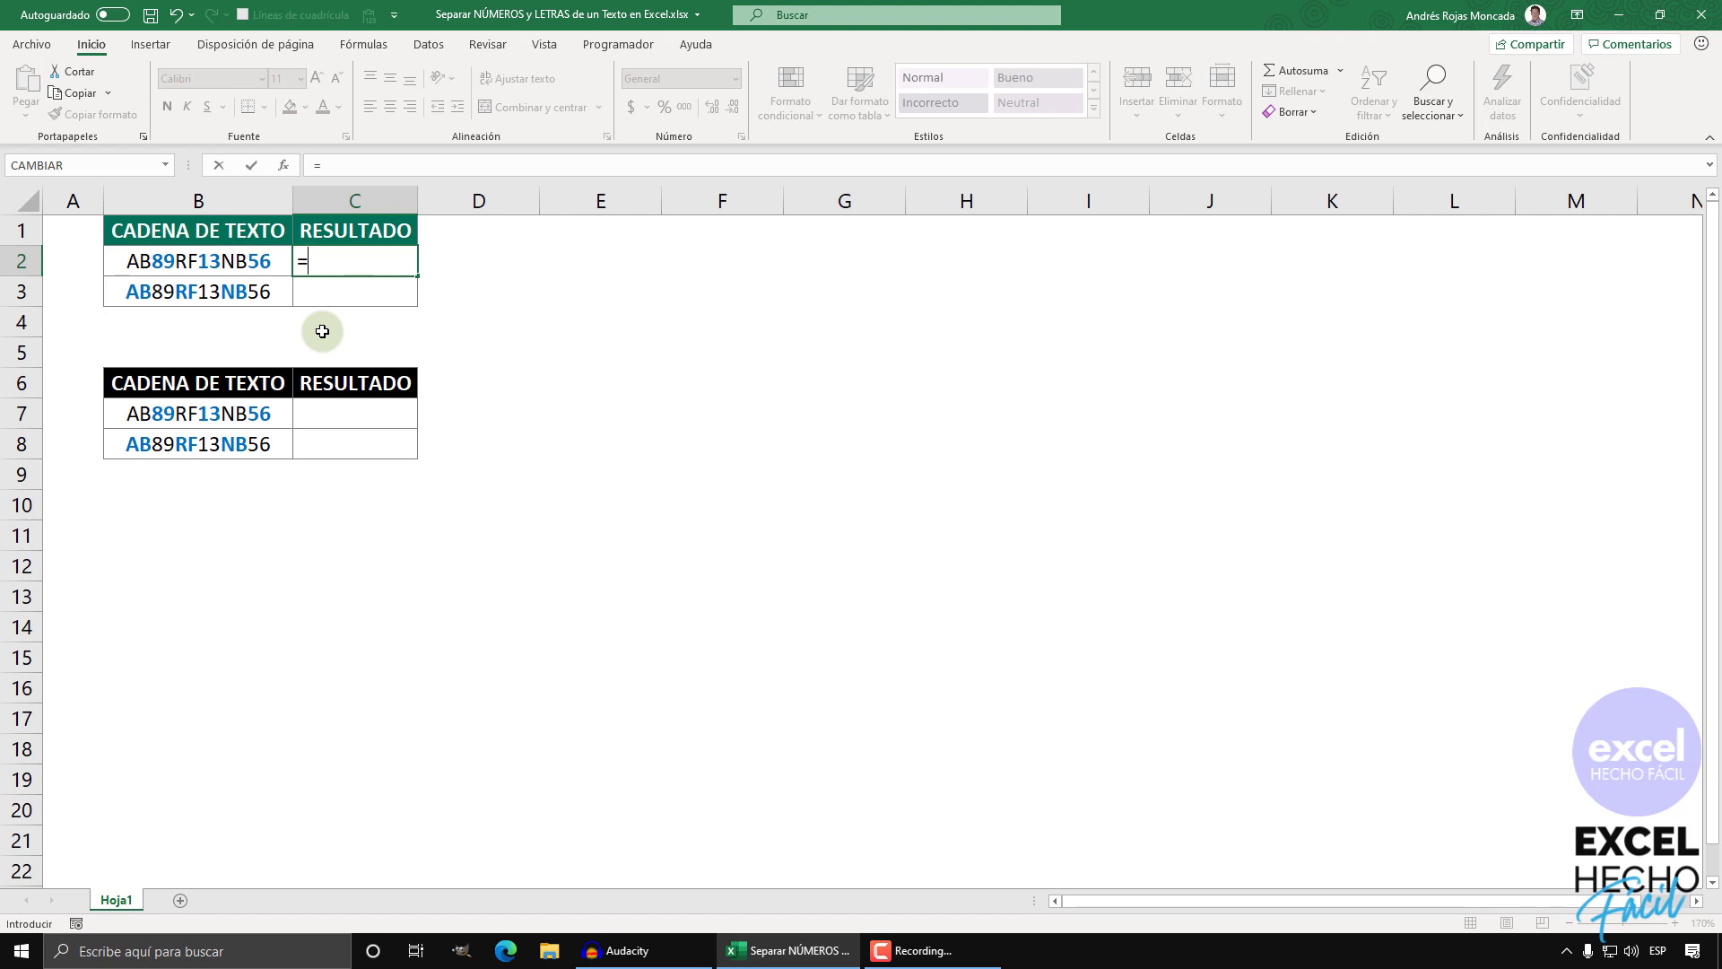
text(fil)
key(Tab)
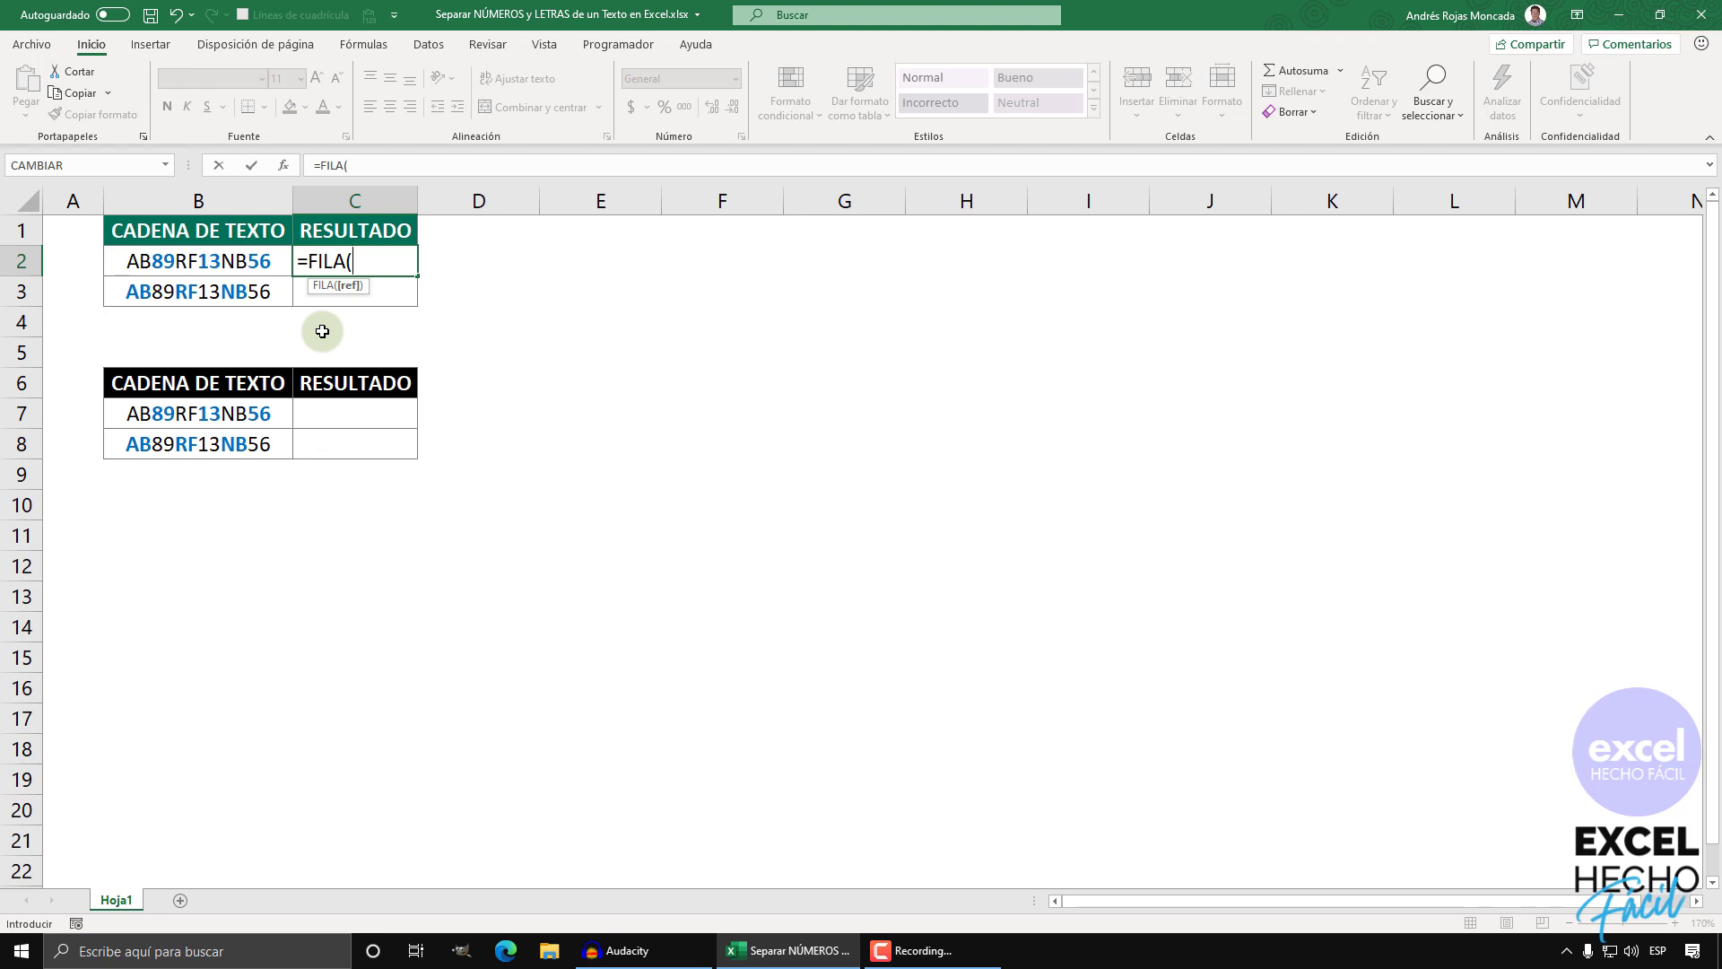
text(indi)
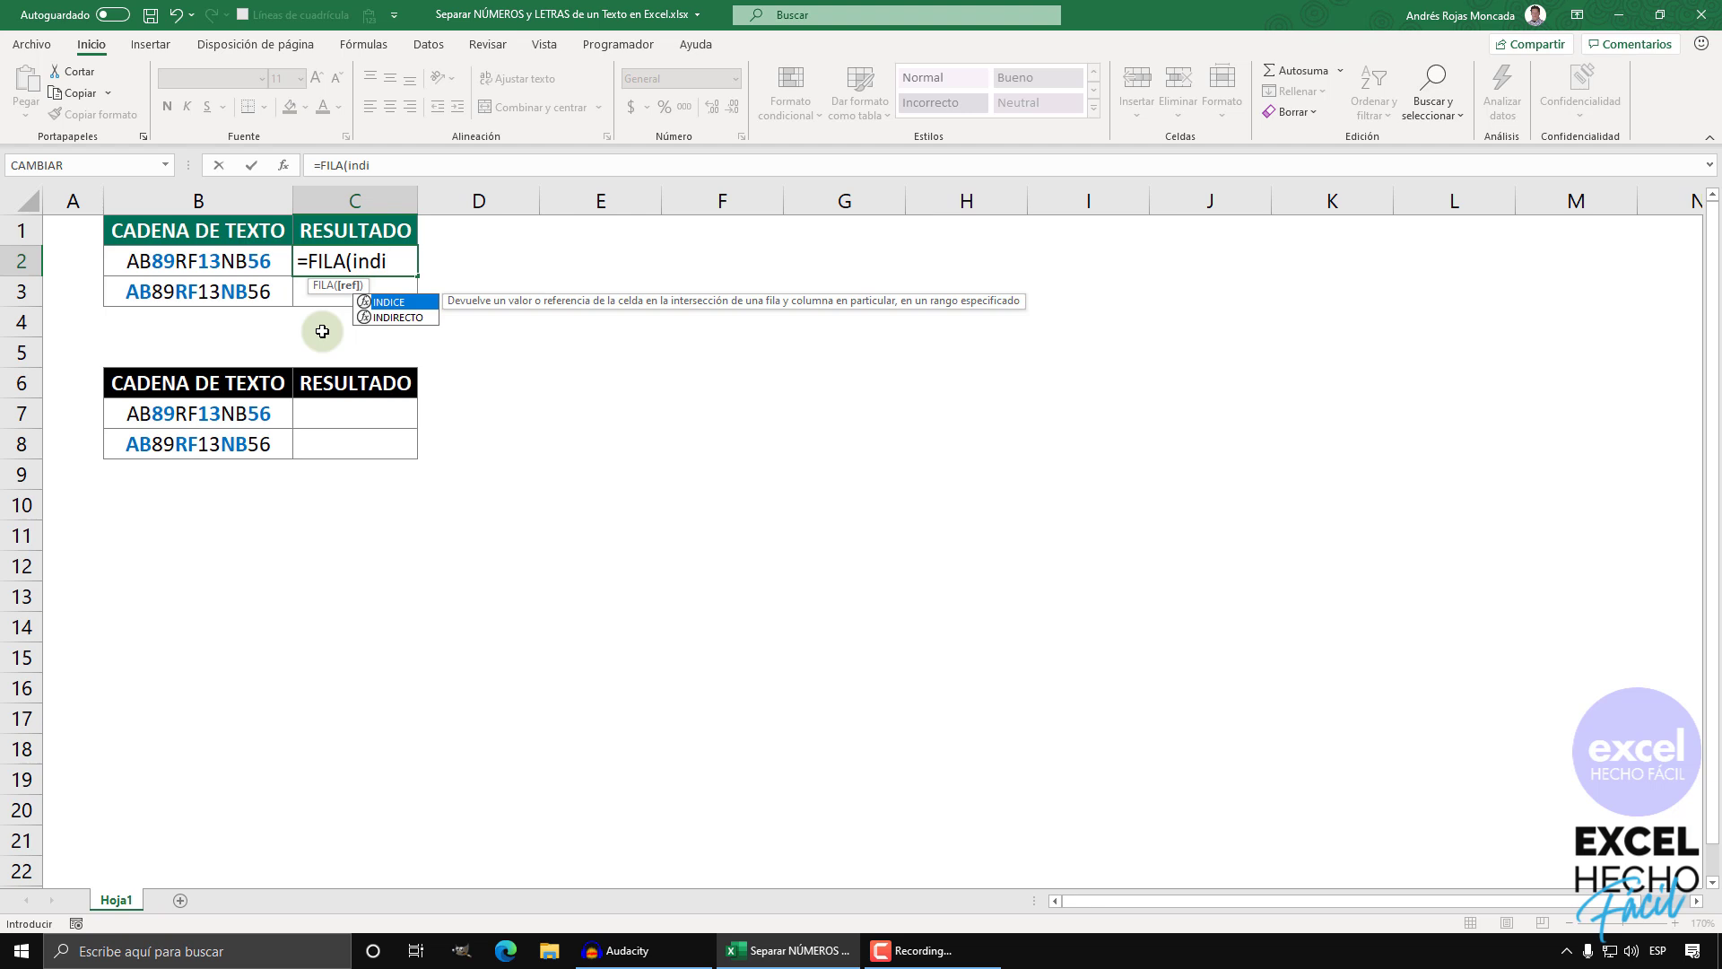
key(Down)
key(Tab)
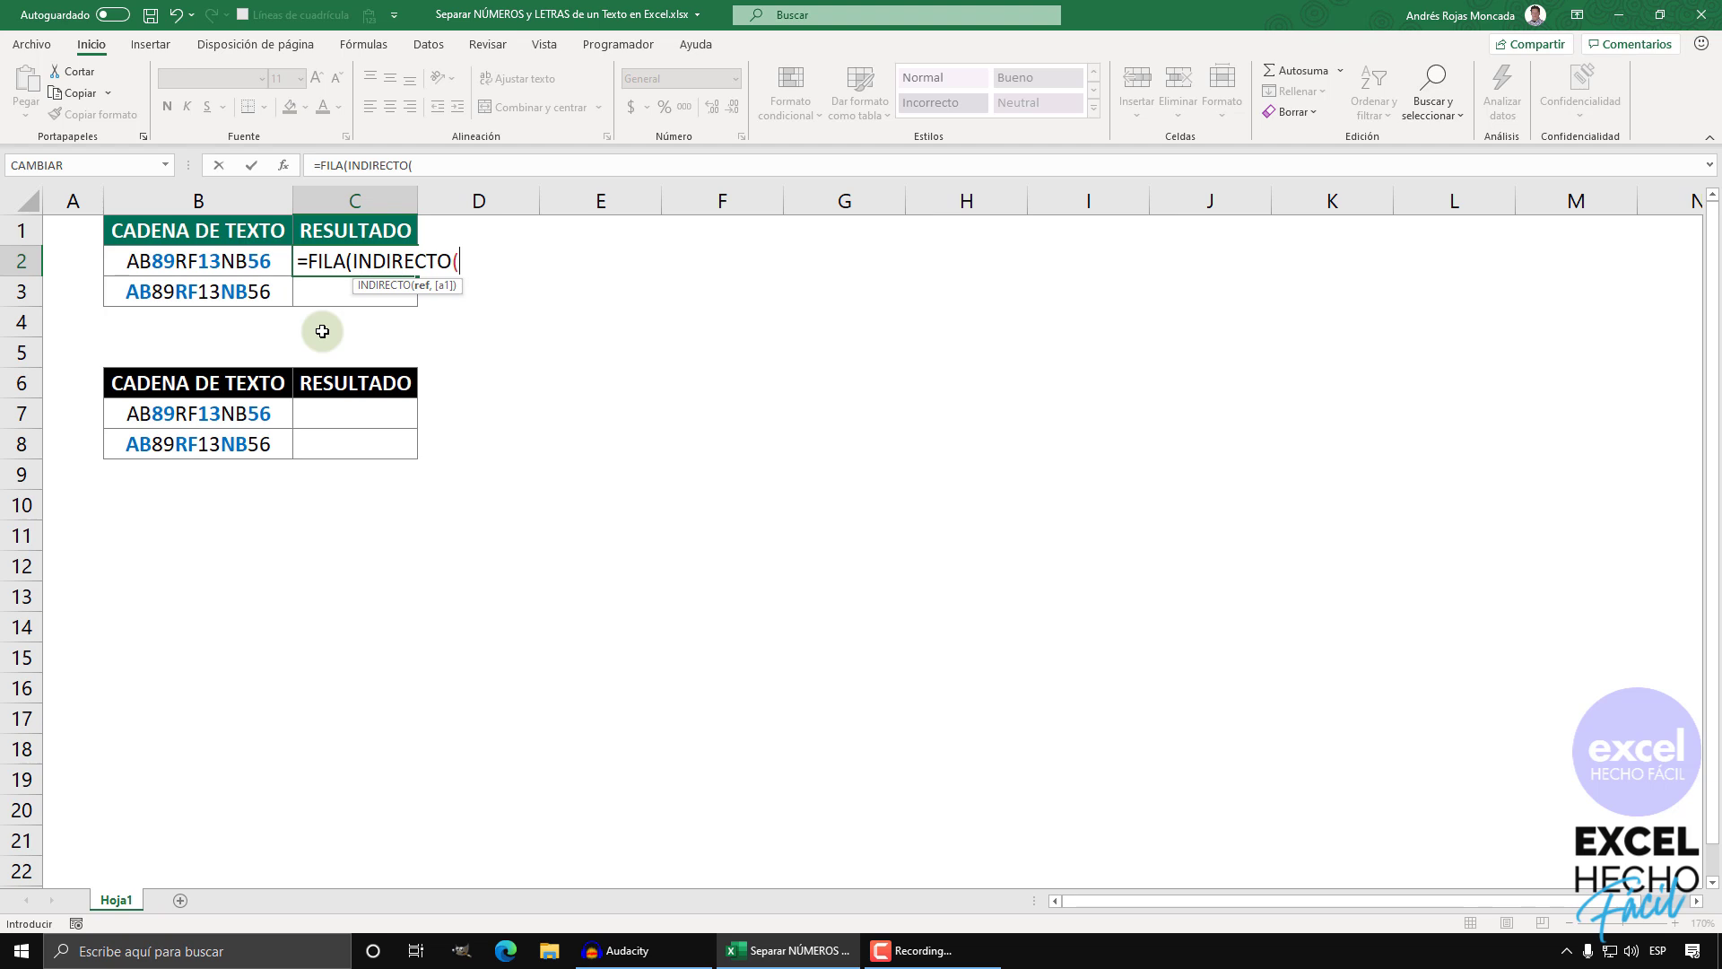
text("1:")
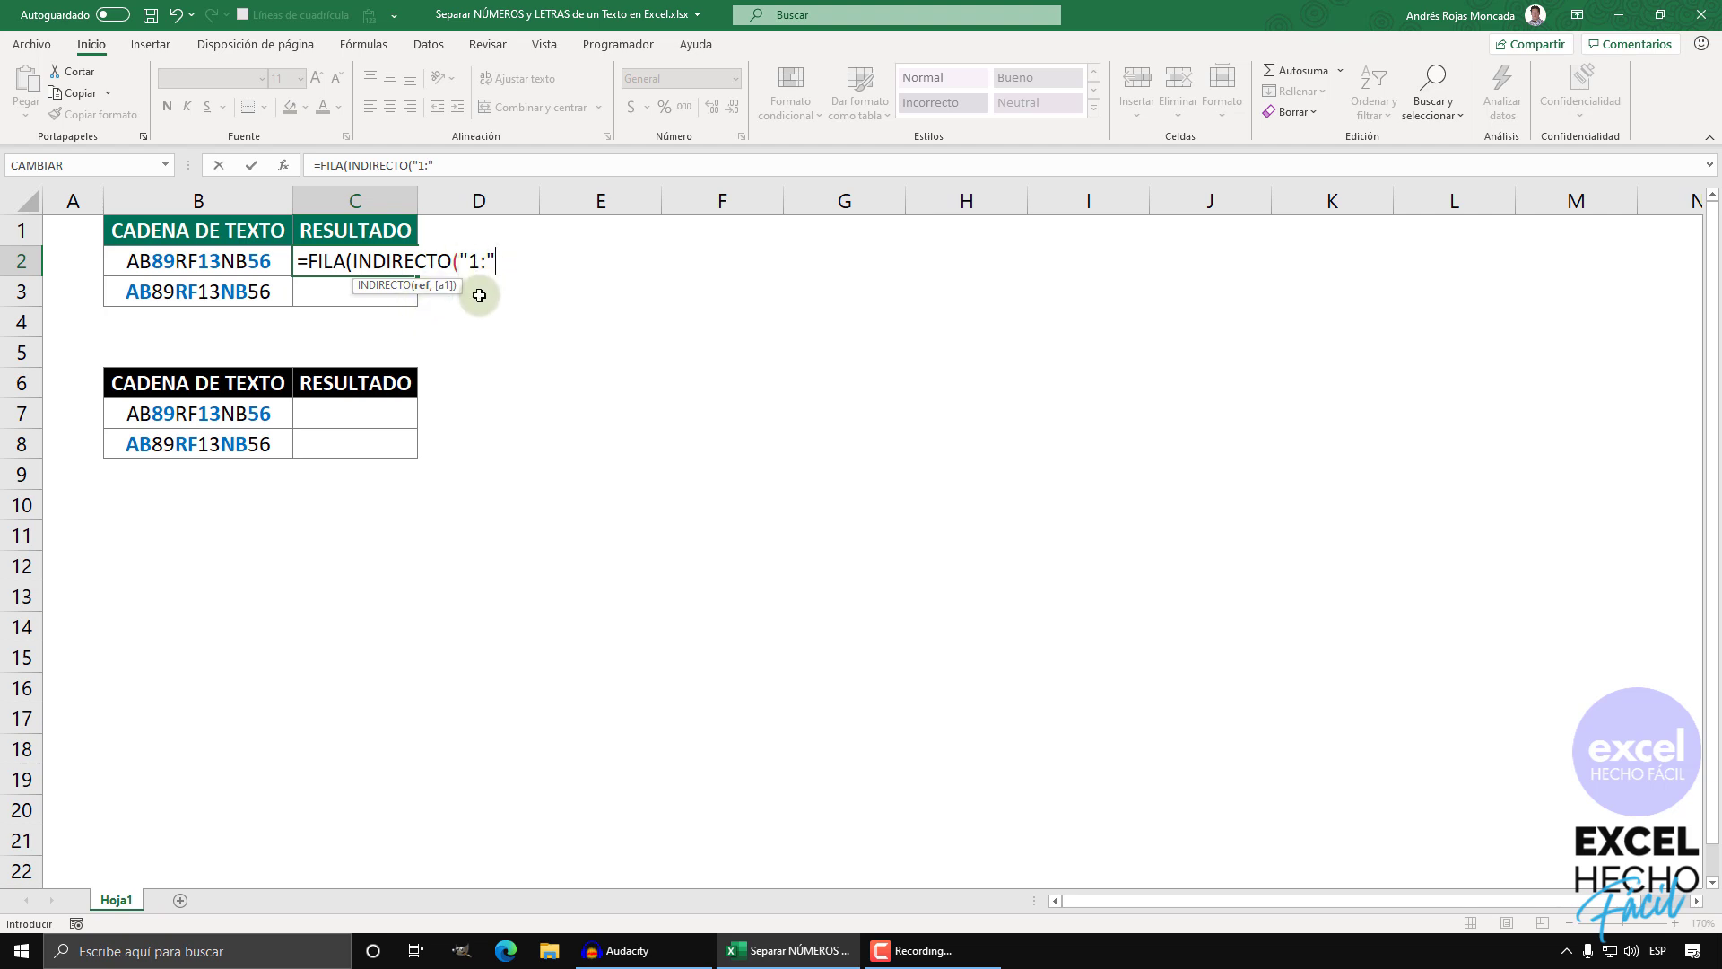
- Complete the C2 formula as =FILA(INDIRECTO("1:"&LARGO(B2))) and preview its evaluated array, restoring the formula text
click(486, 261)
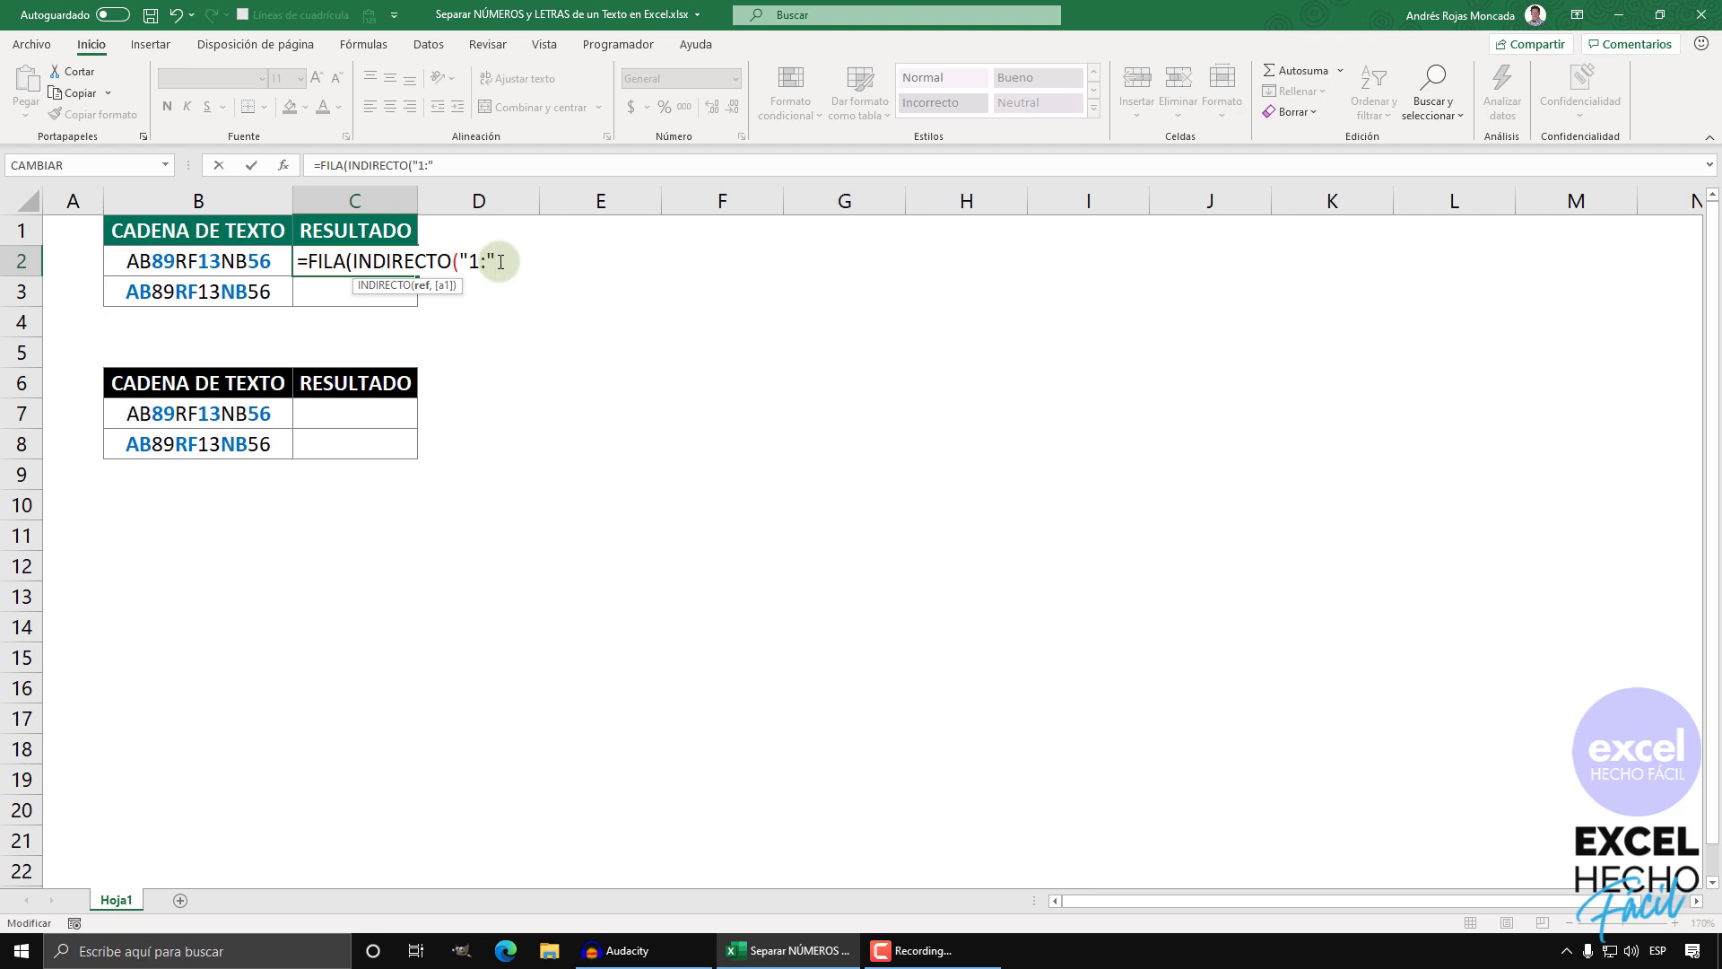
text(&)
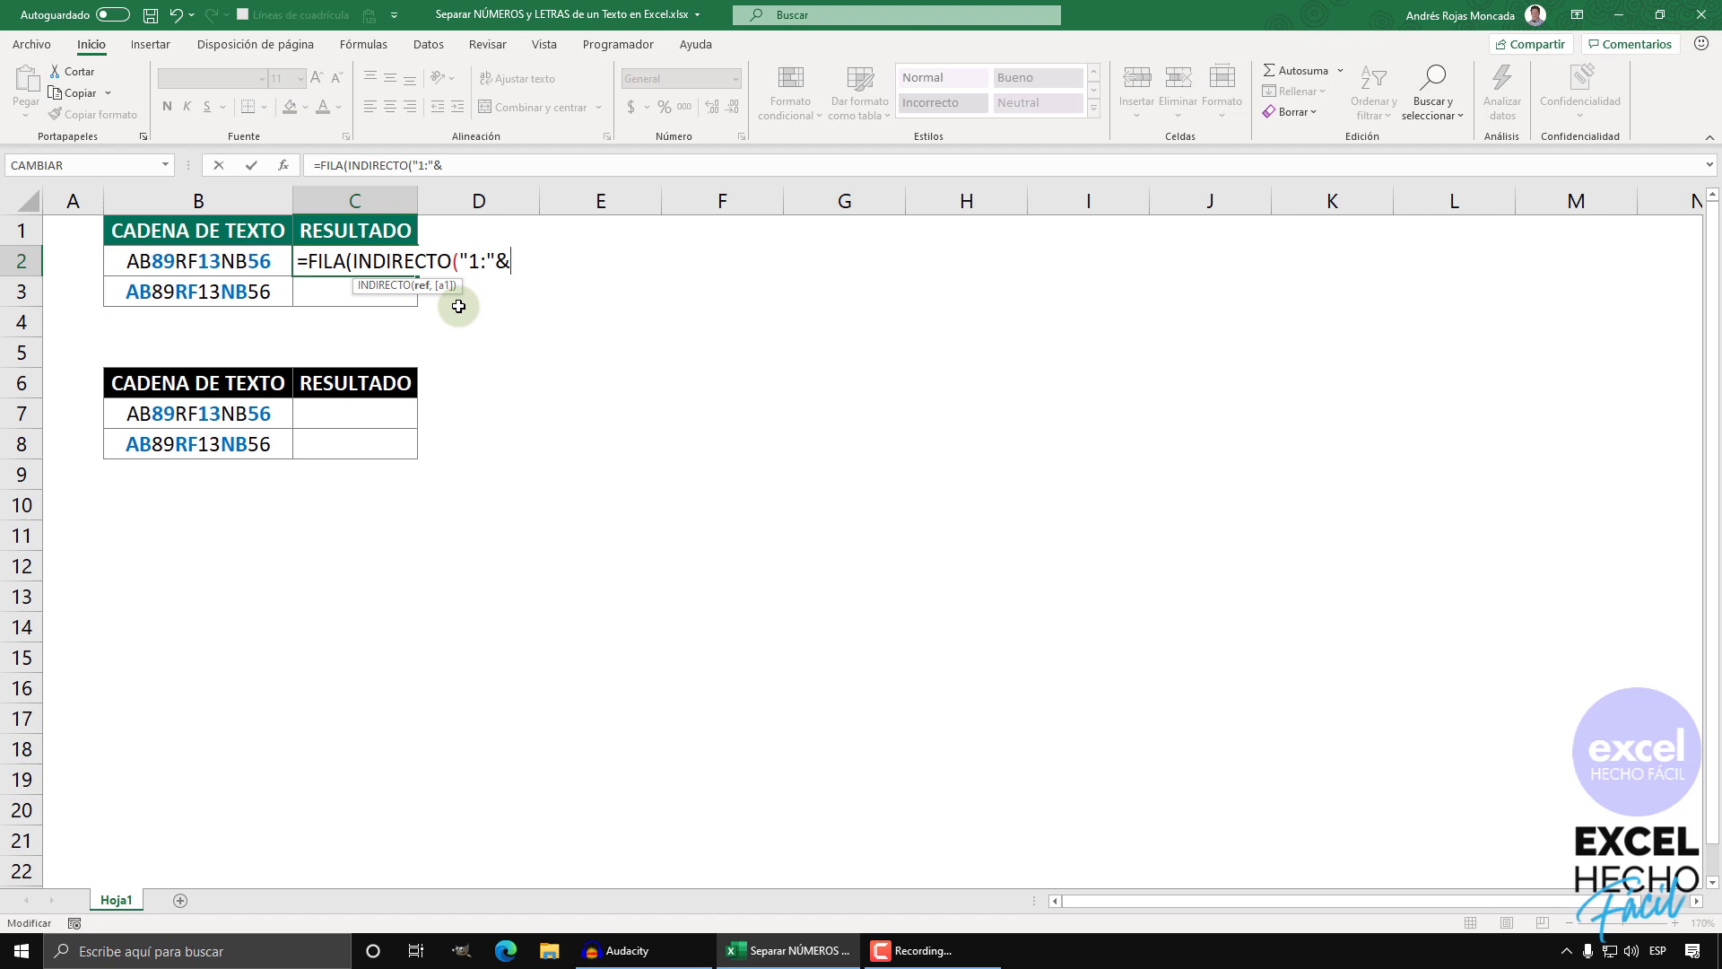
text(la)
key(Tab)
click(260, 259)
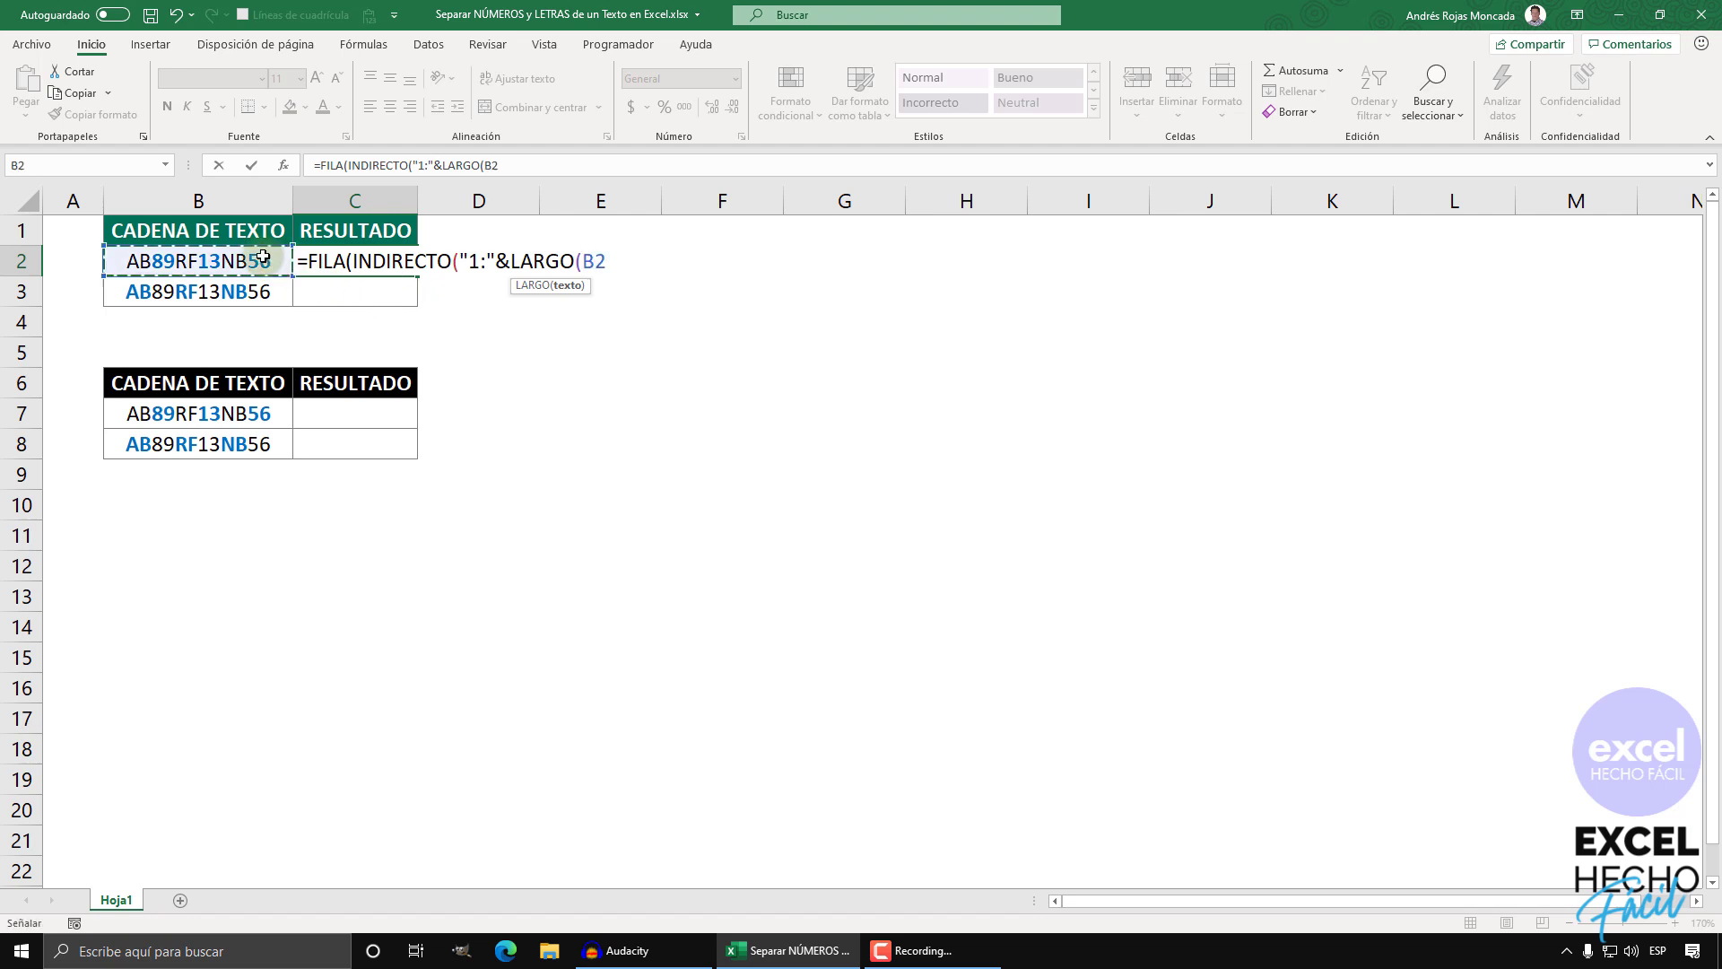
text())))
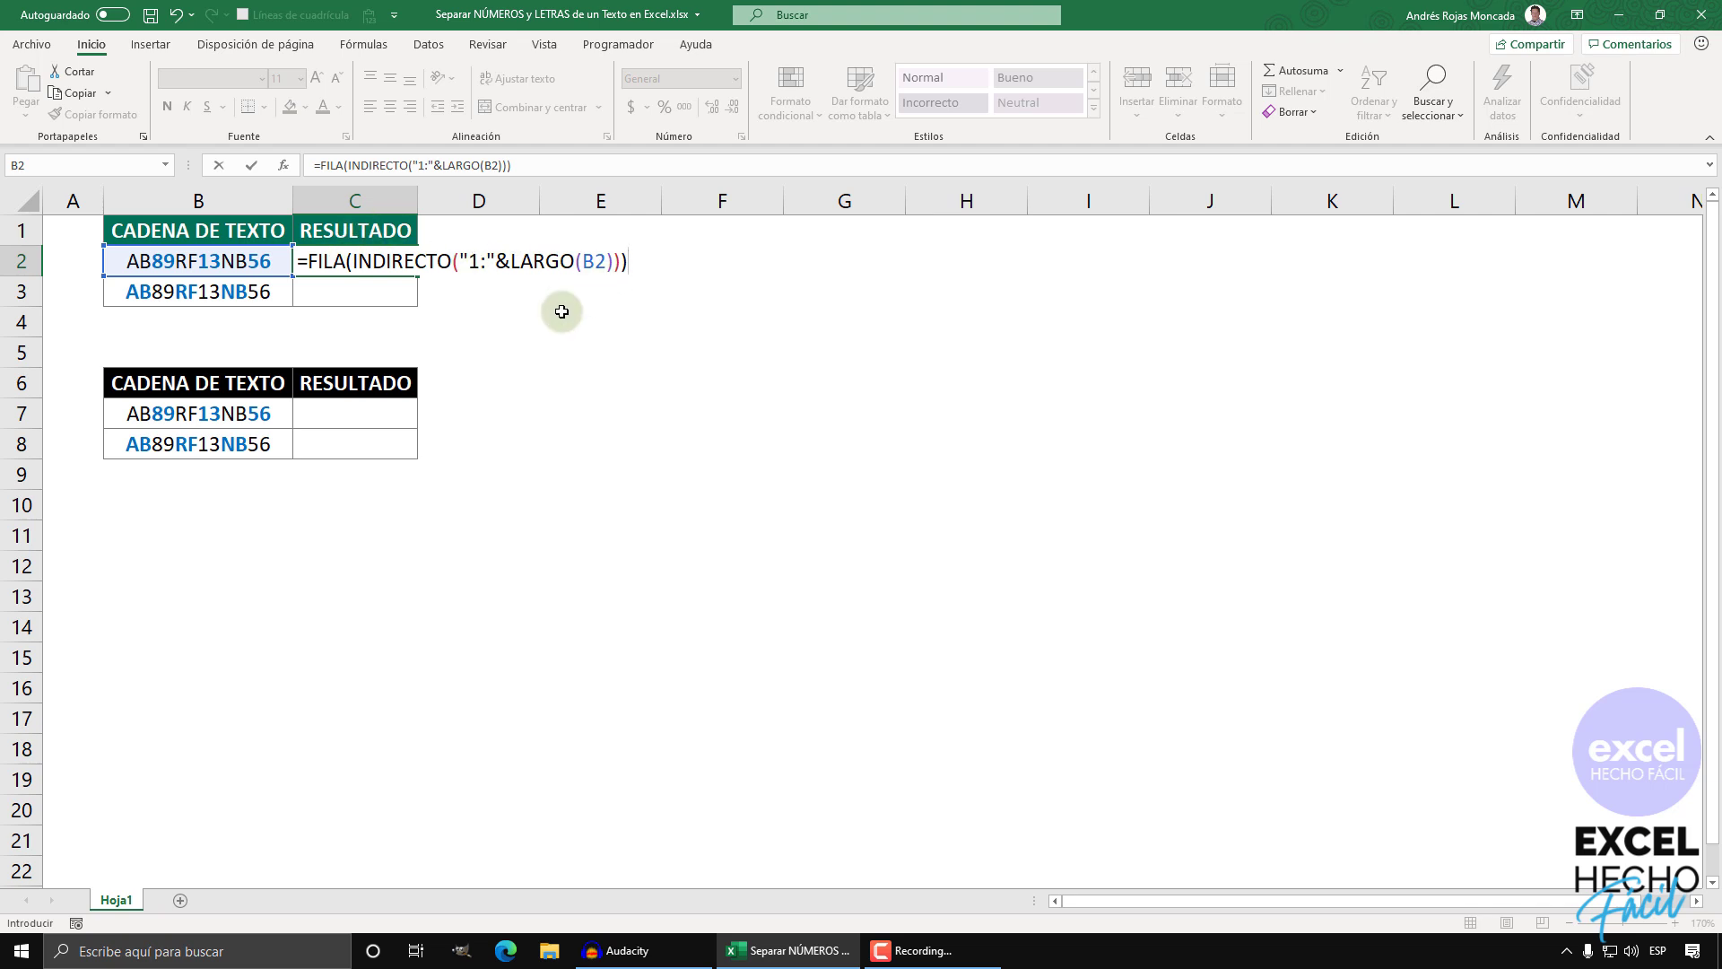
key(F9)
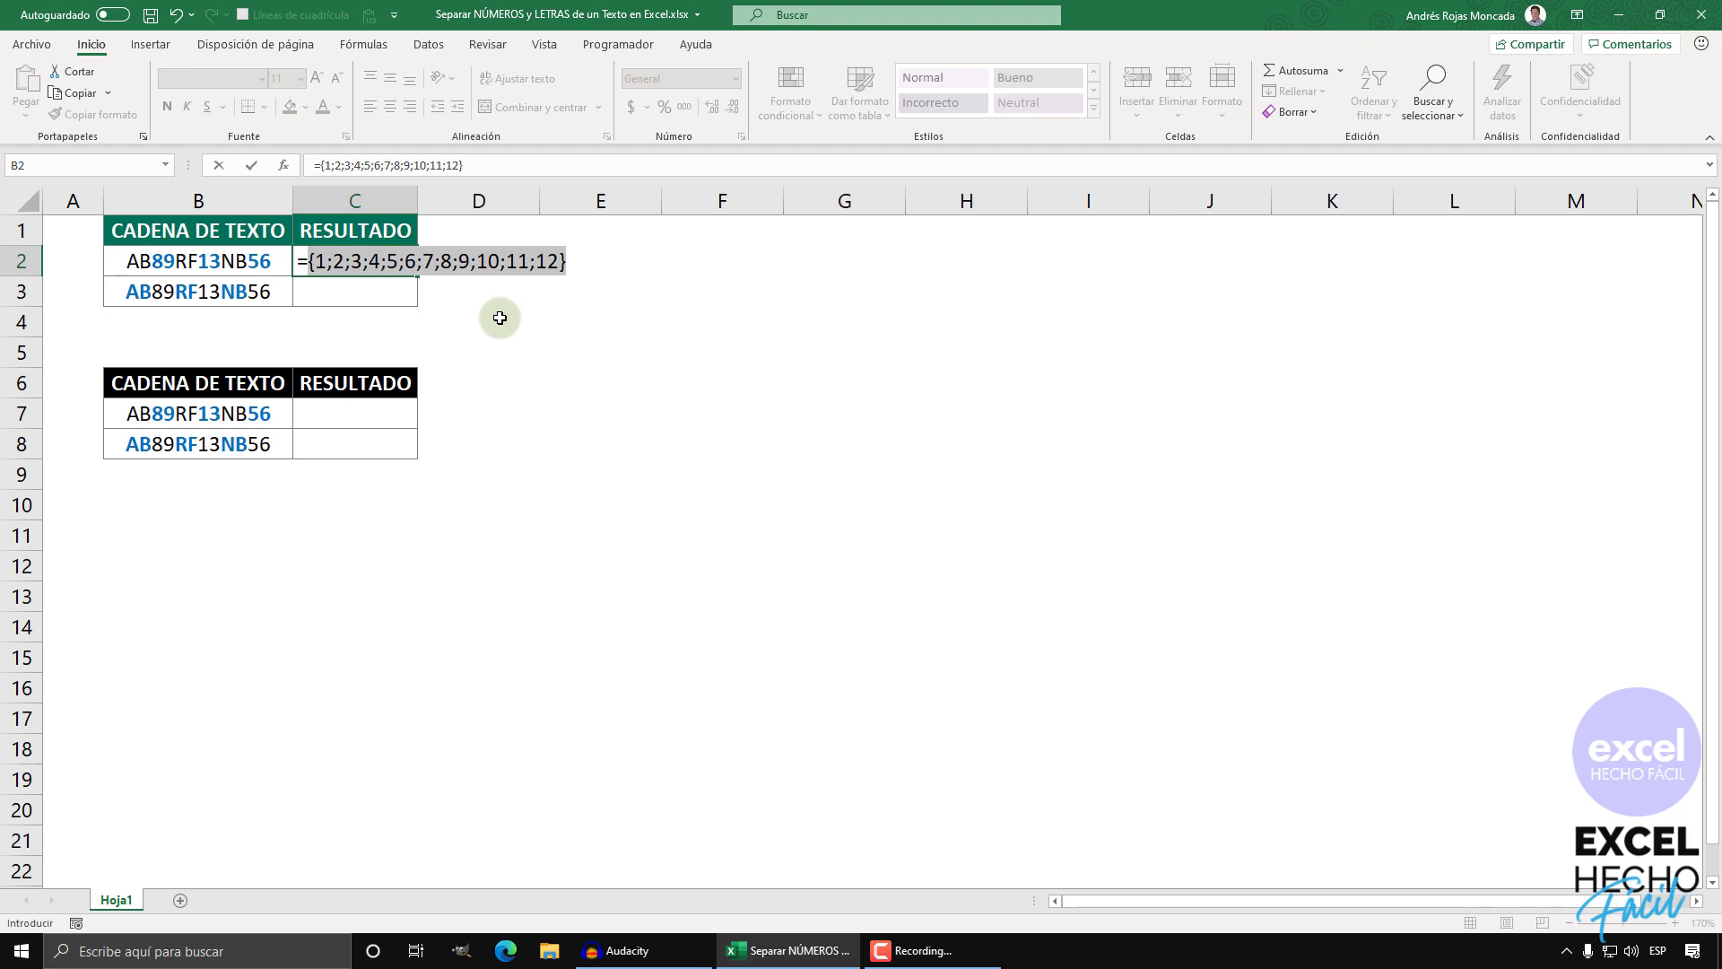
key(ctrl+z)
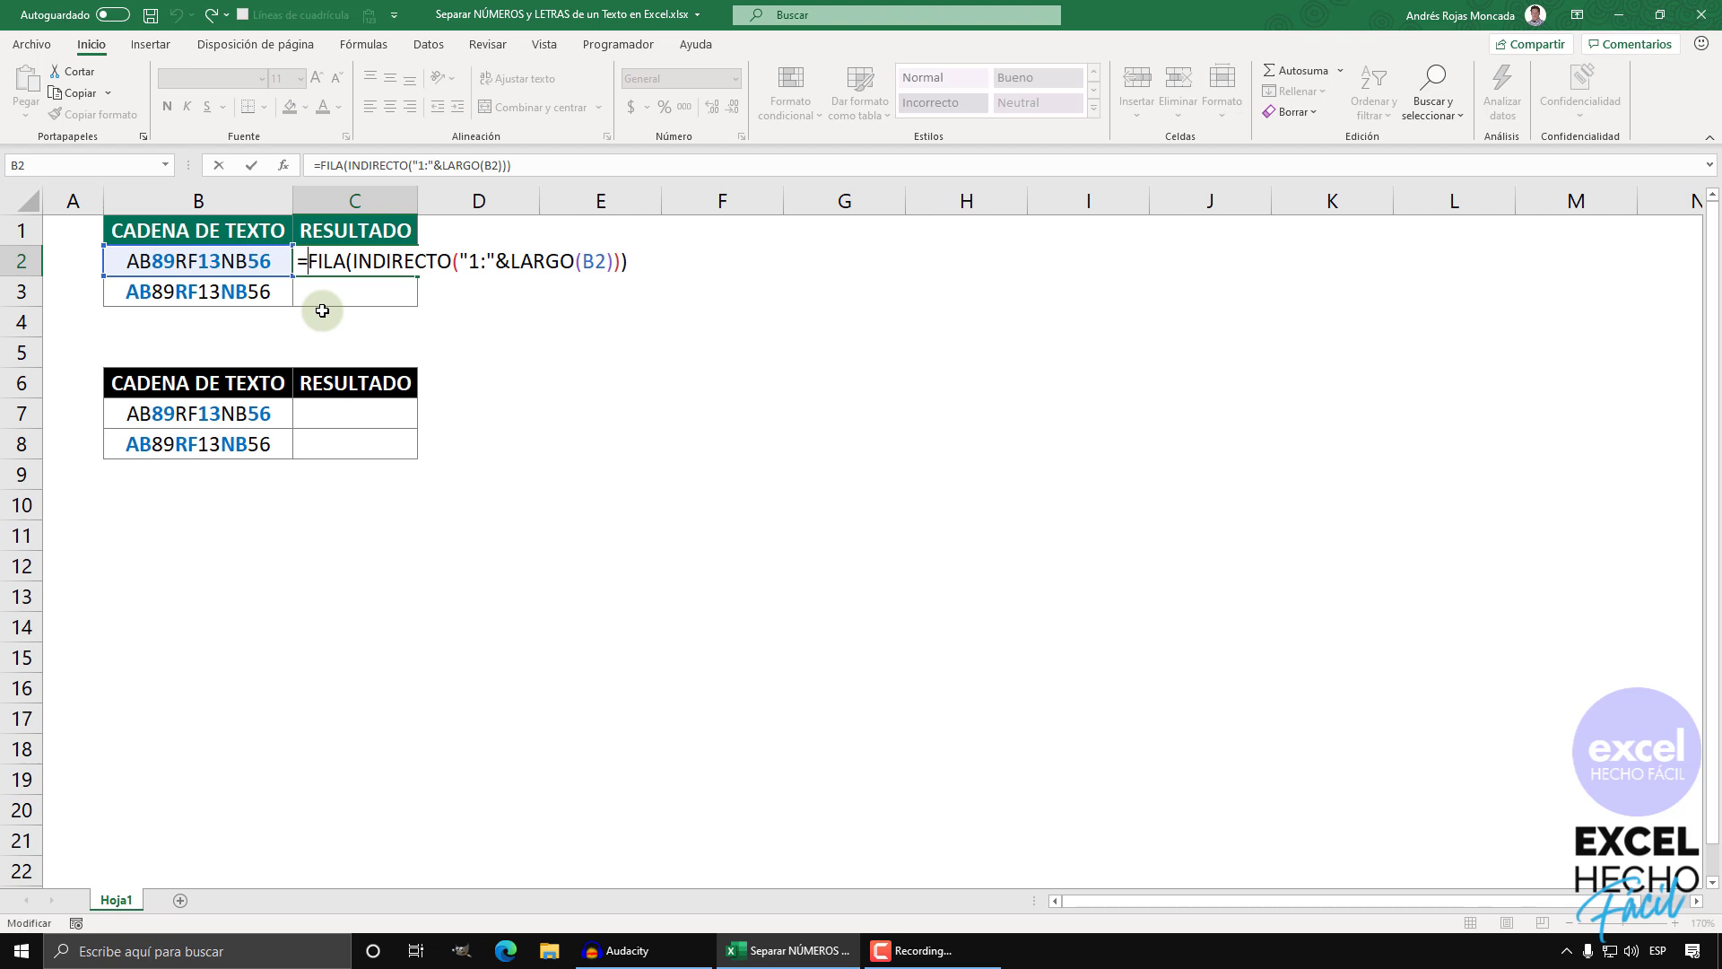
- Wrap the FILA expression in EXTRAE, with B2 as the text, FILA as the start position and 1 as the character count
text(ex)
key(Down)
key(Tab)
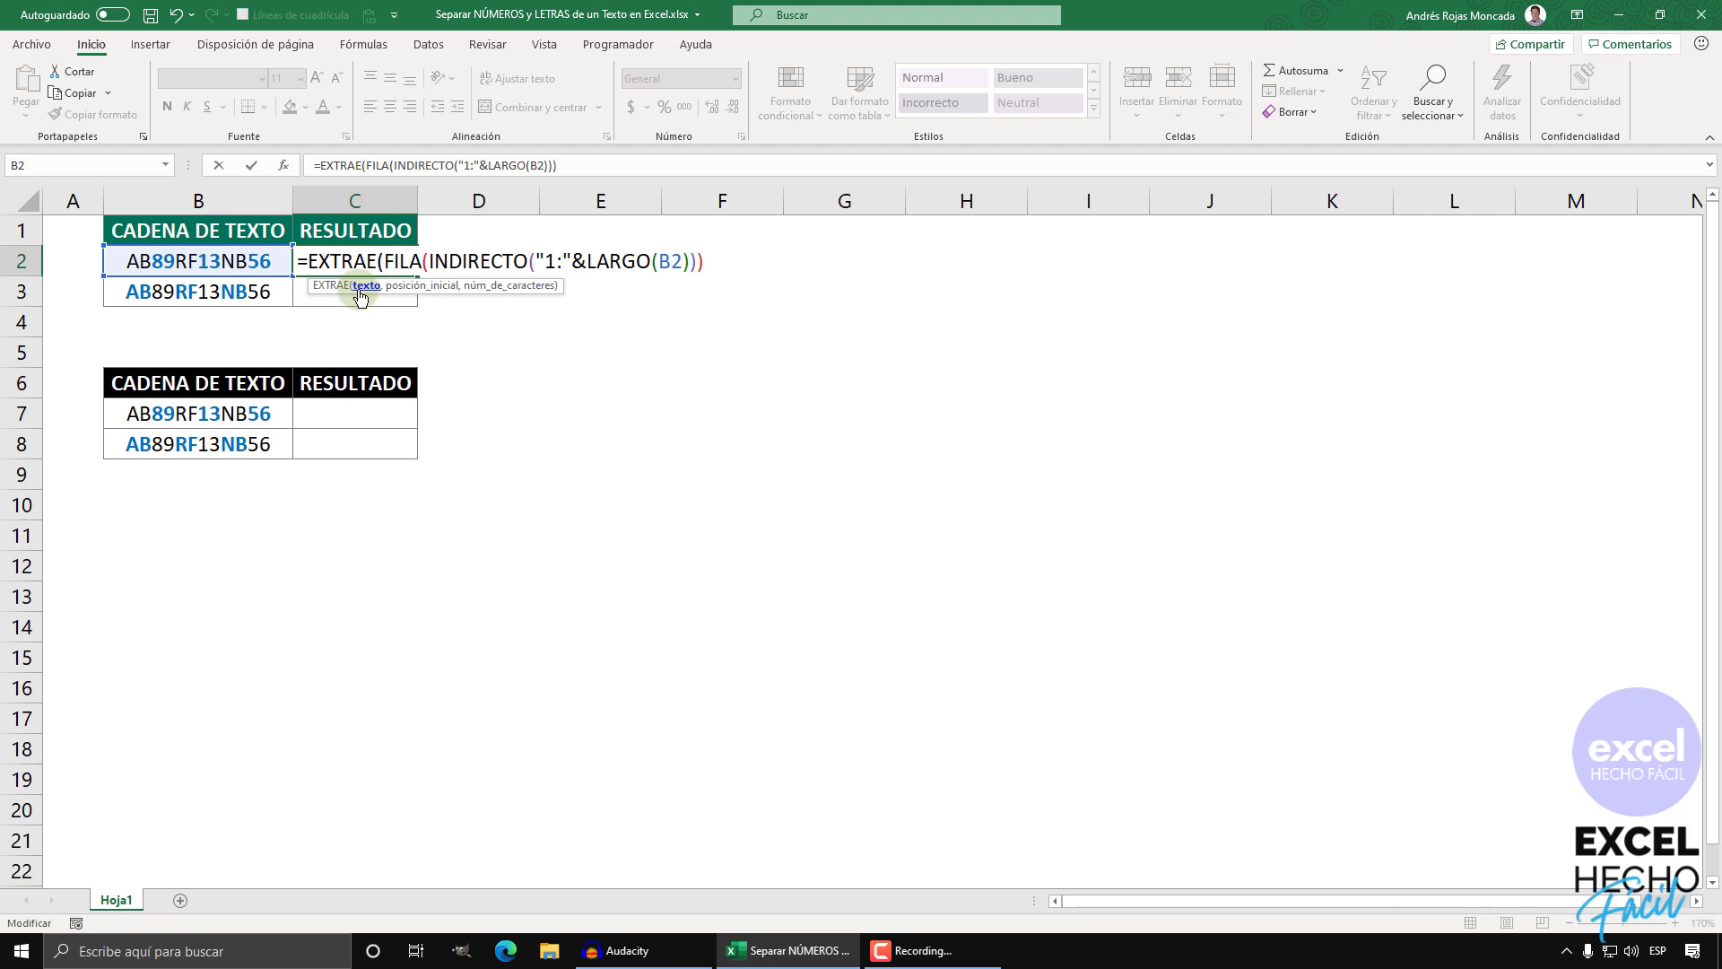
click(244, 261)
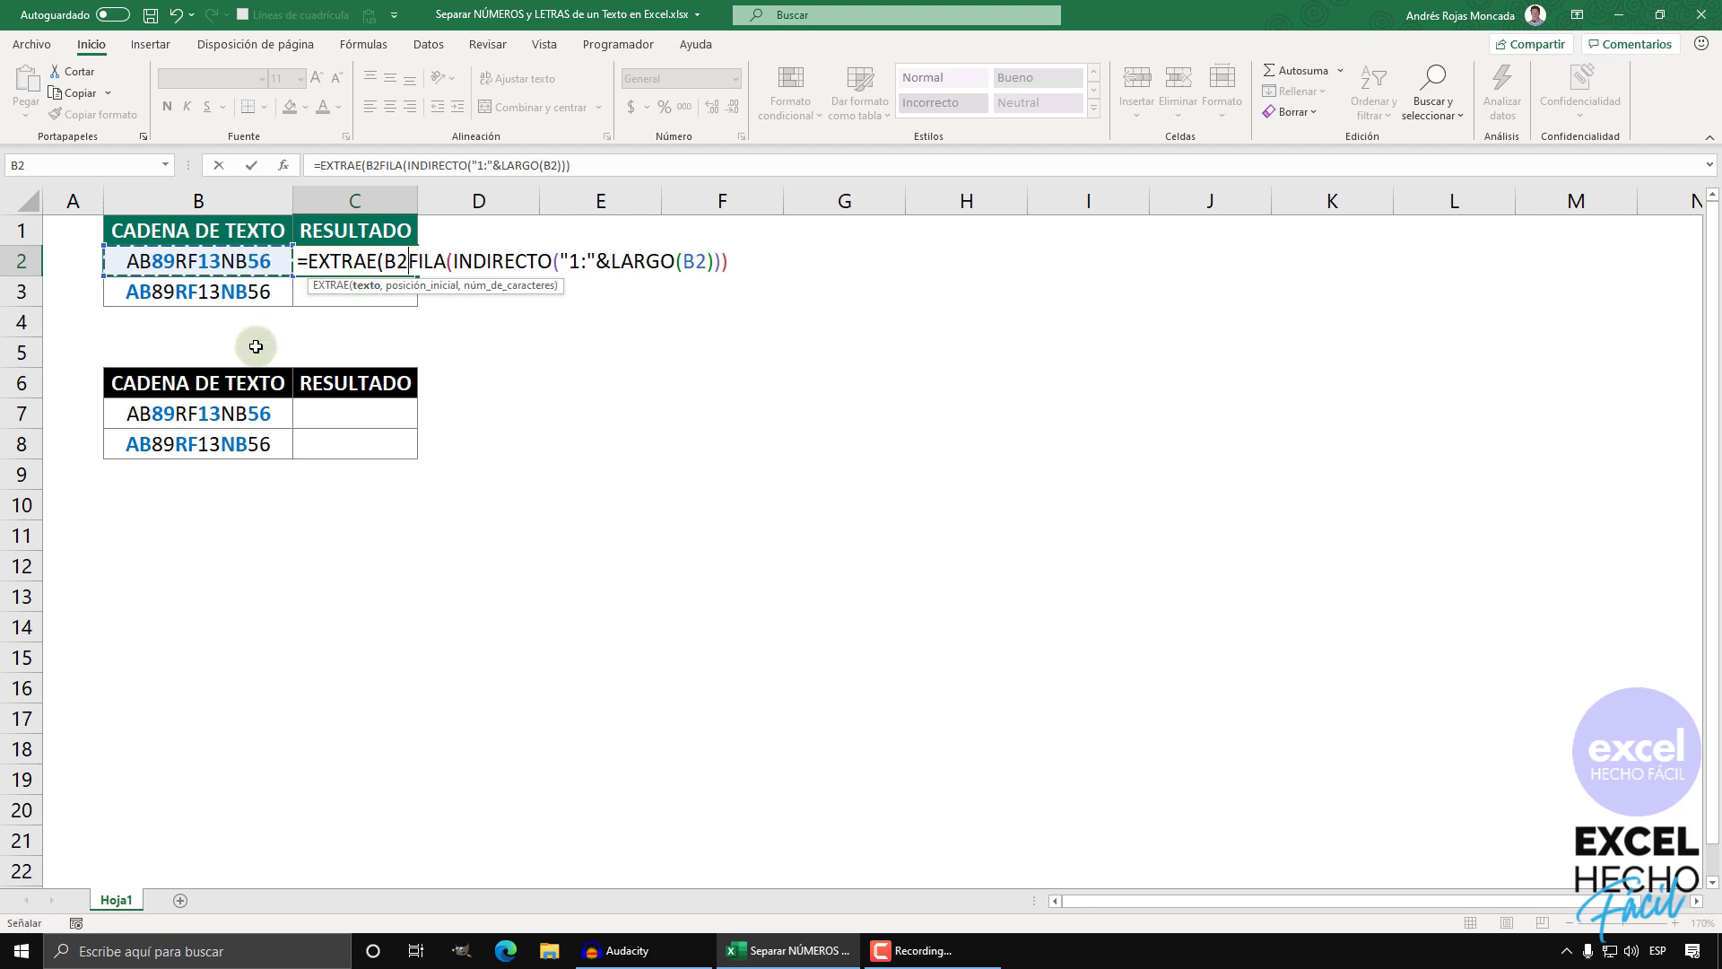
text(,)
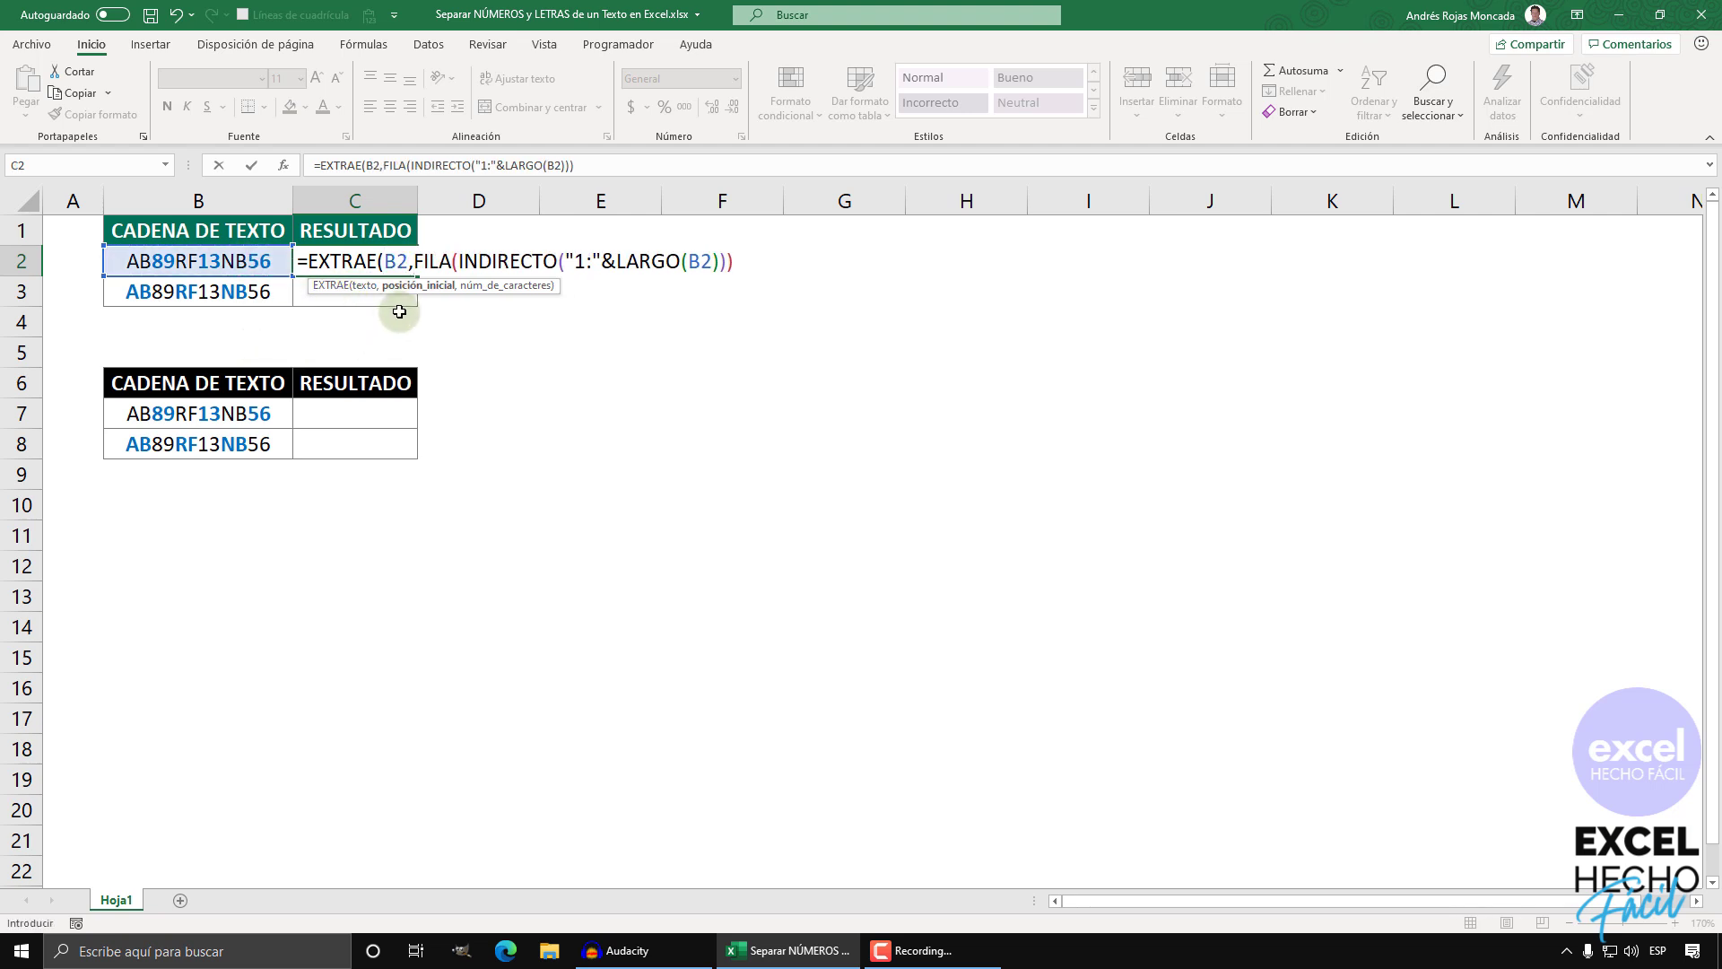
click(417, 286)
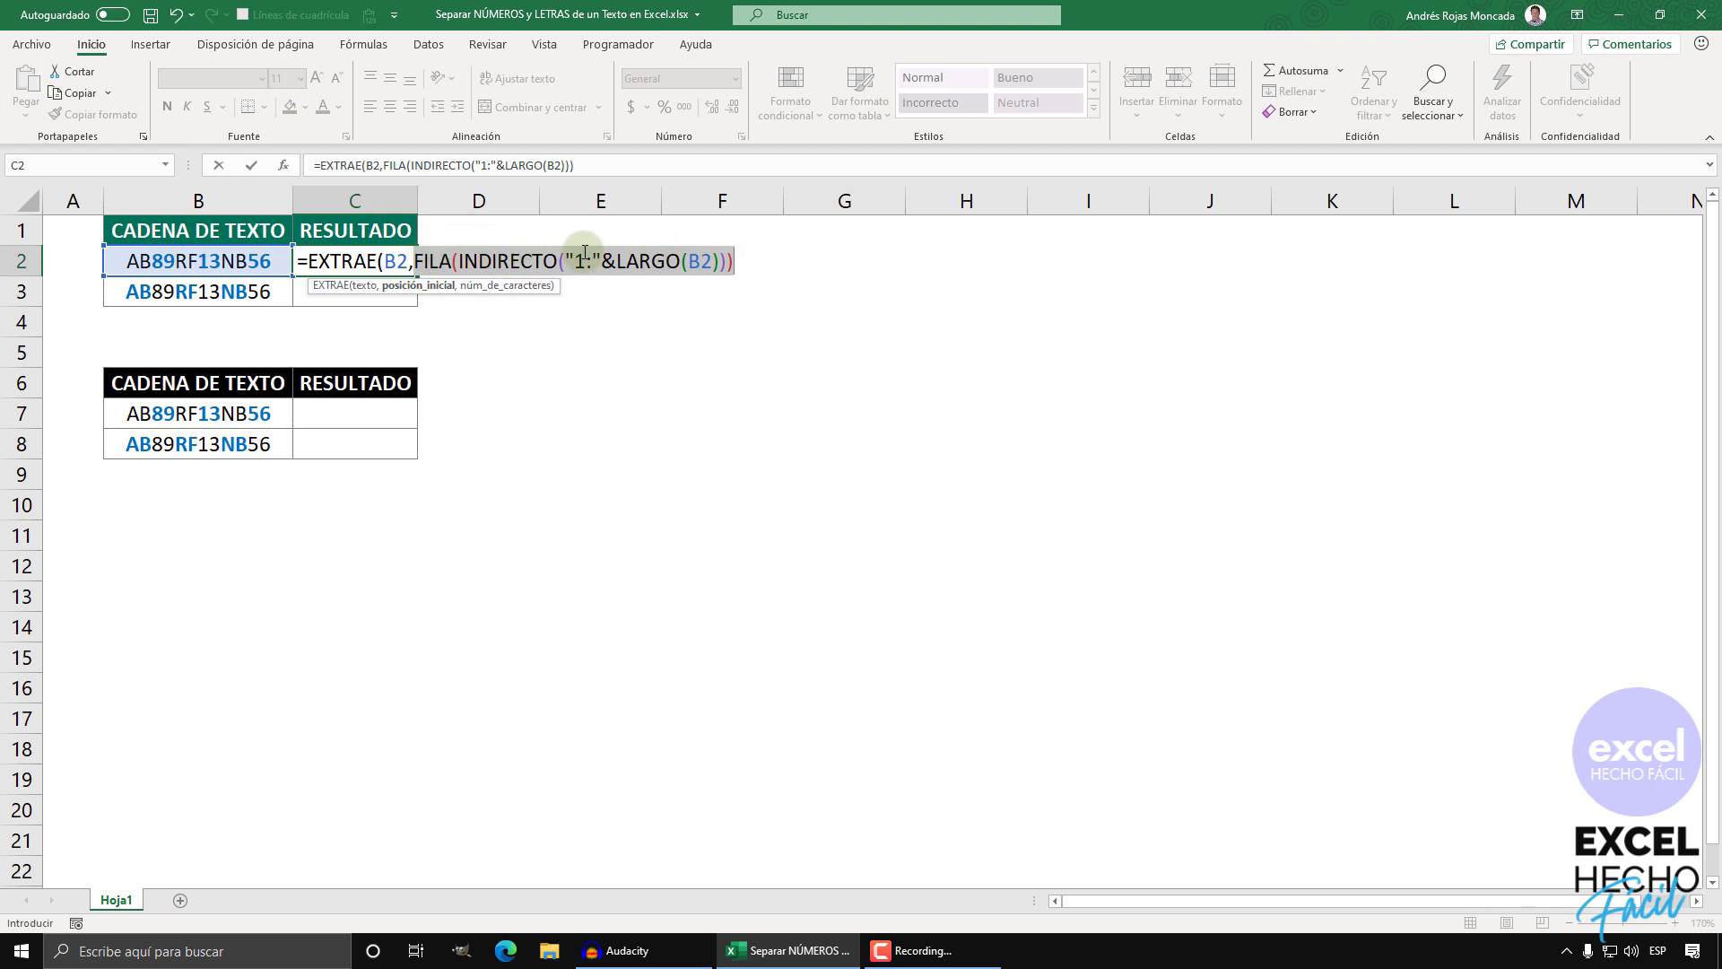
click(731, 261)
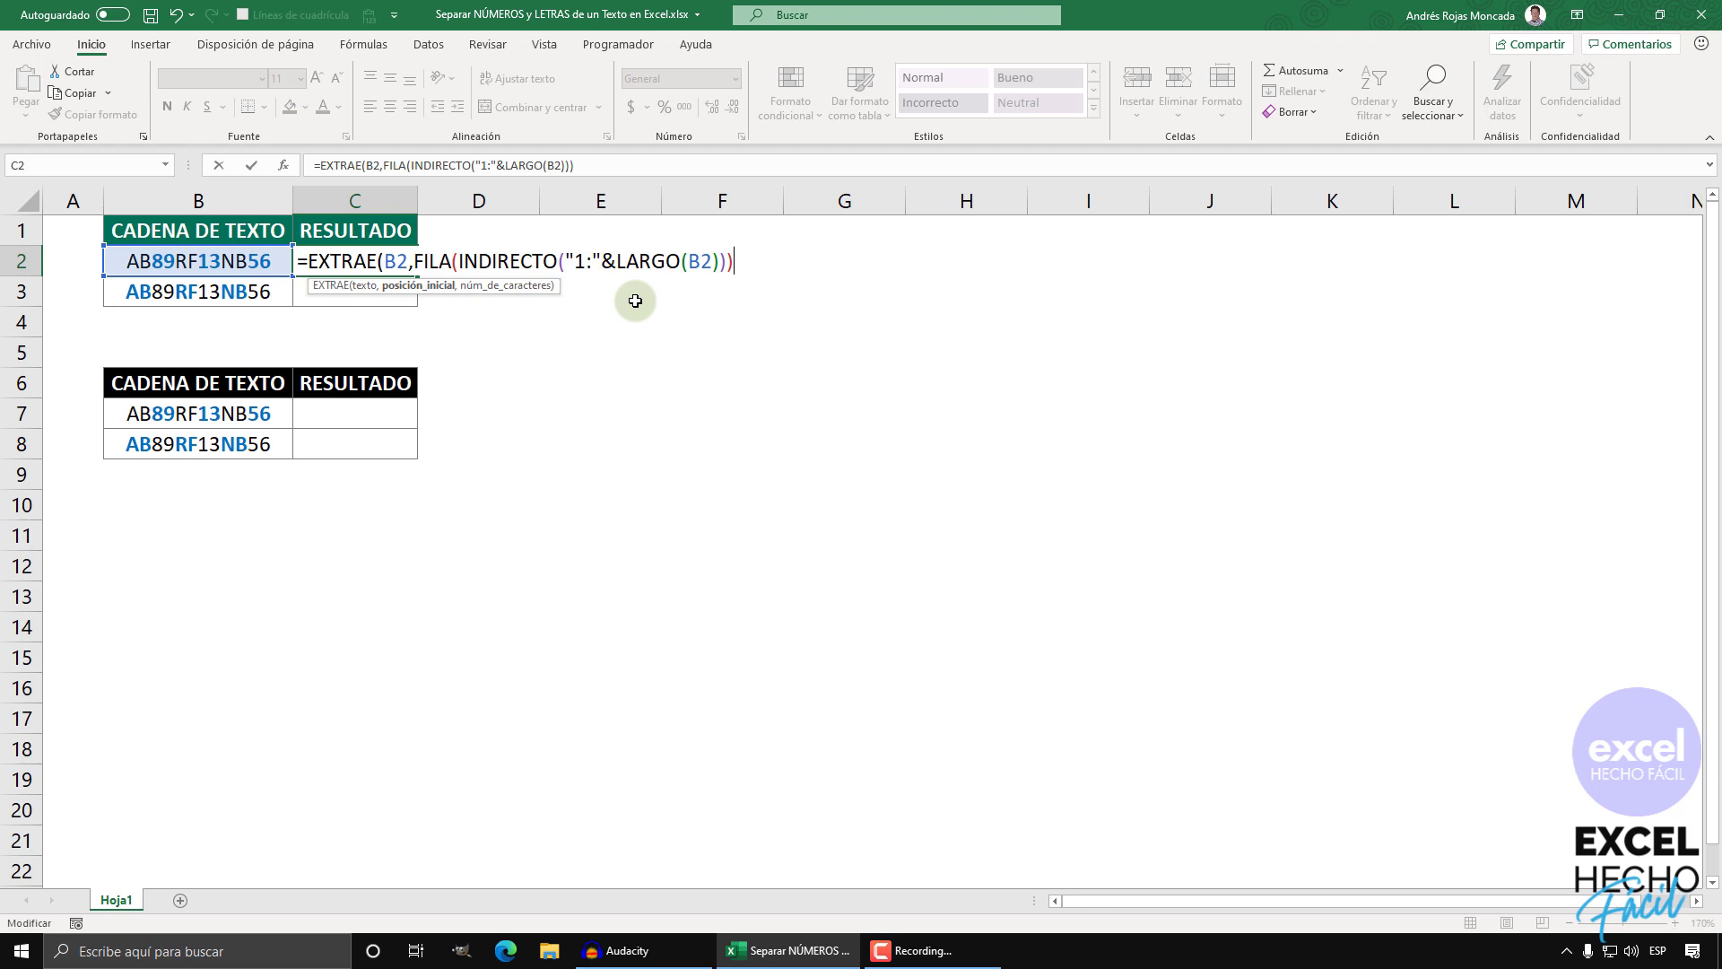
text(,)
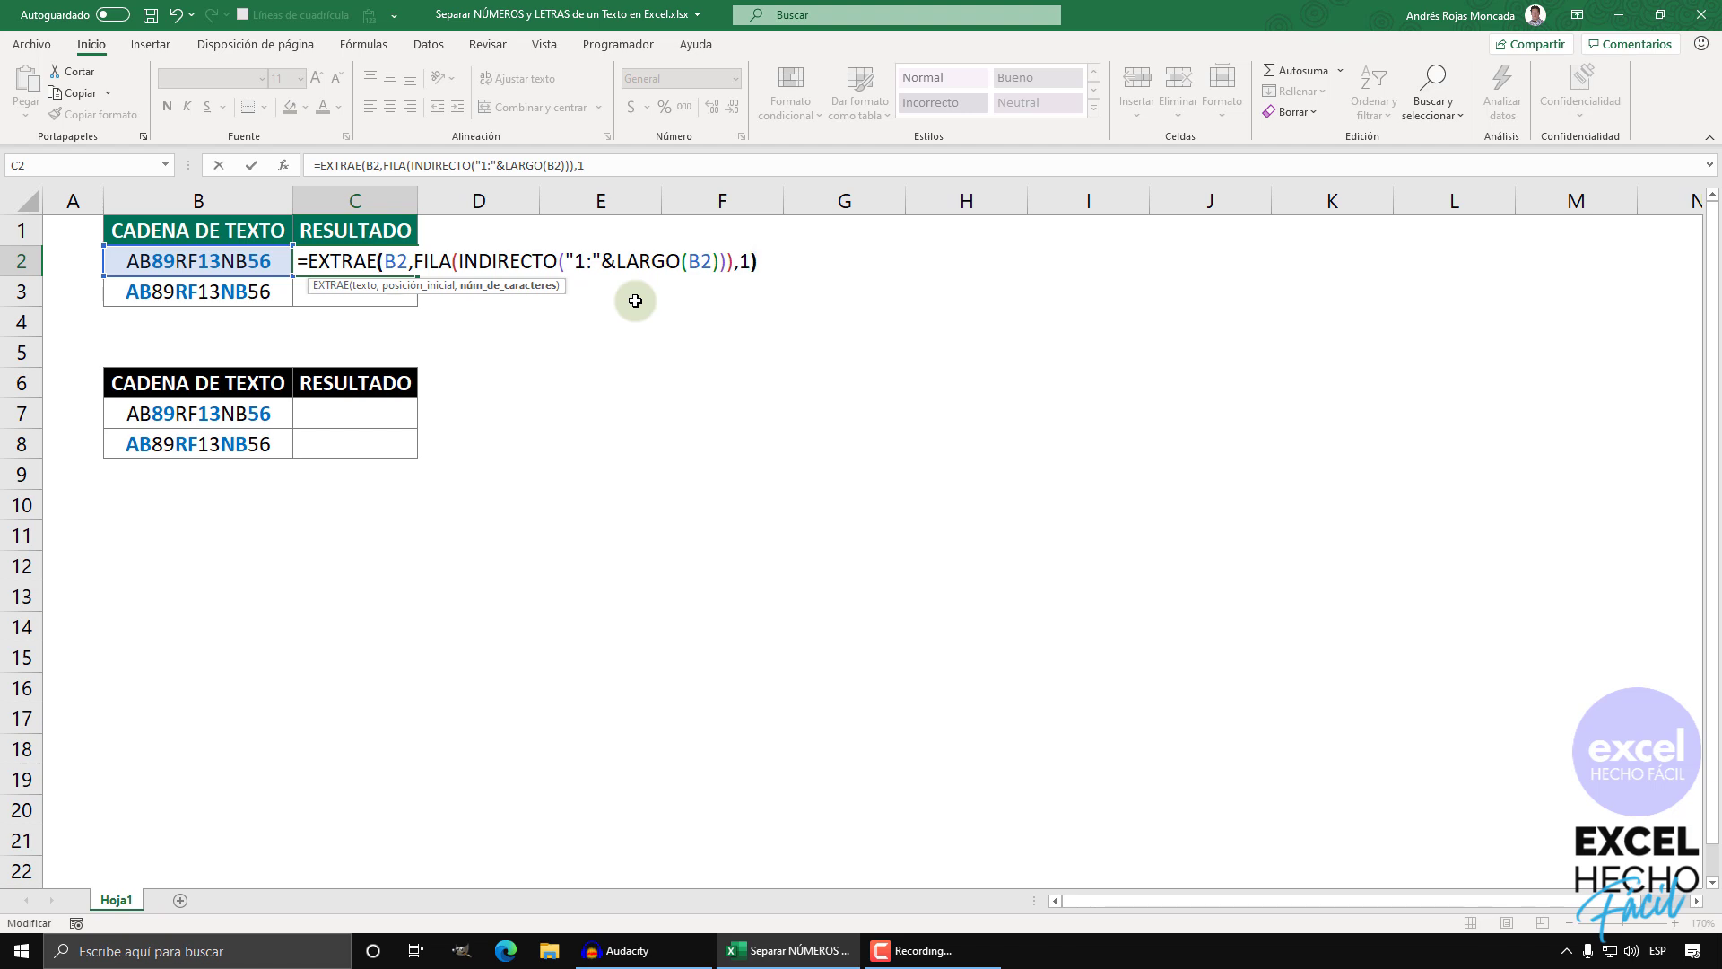
text(1)
- Preview the array that the EXTRAE expression in C2 evaluates to, and restore the formula text
key(F9)
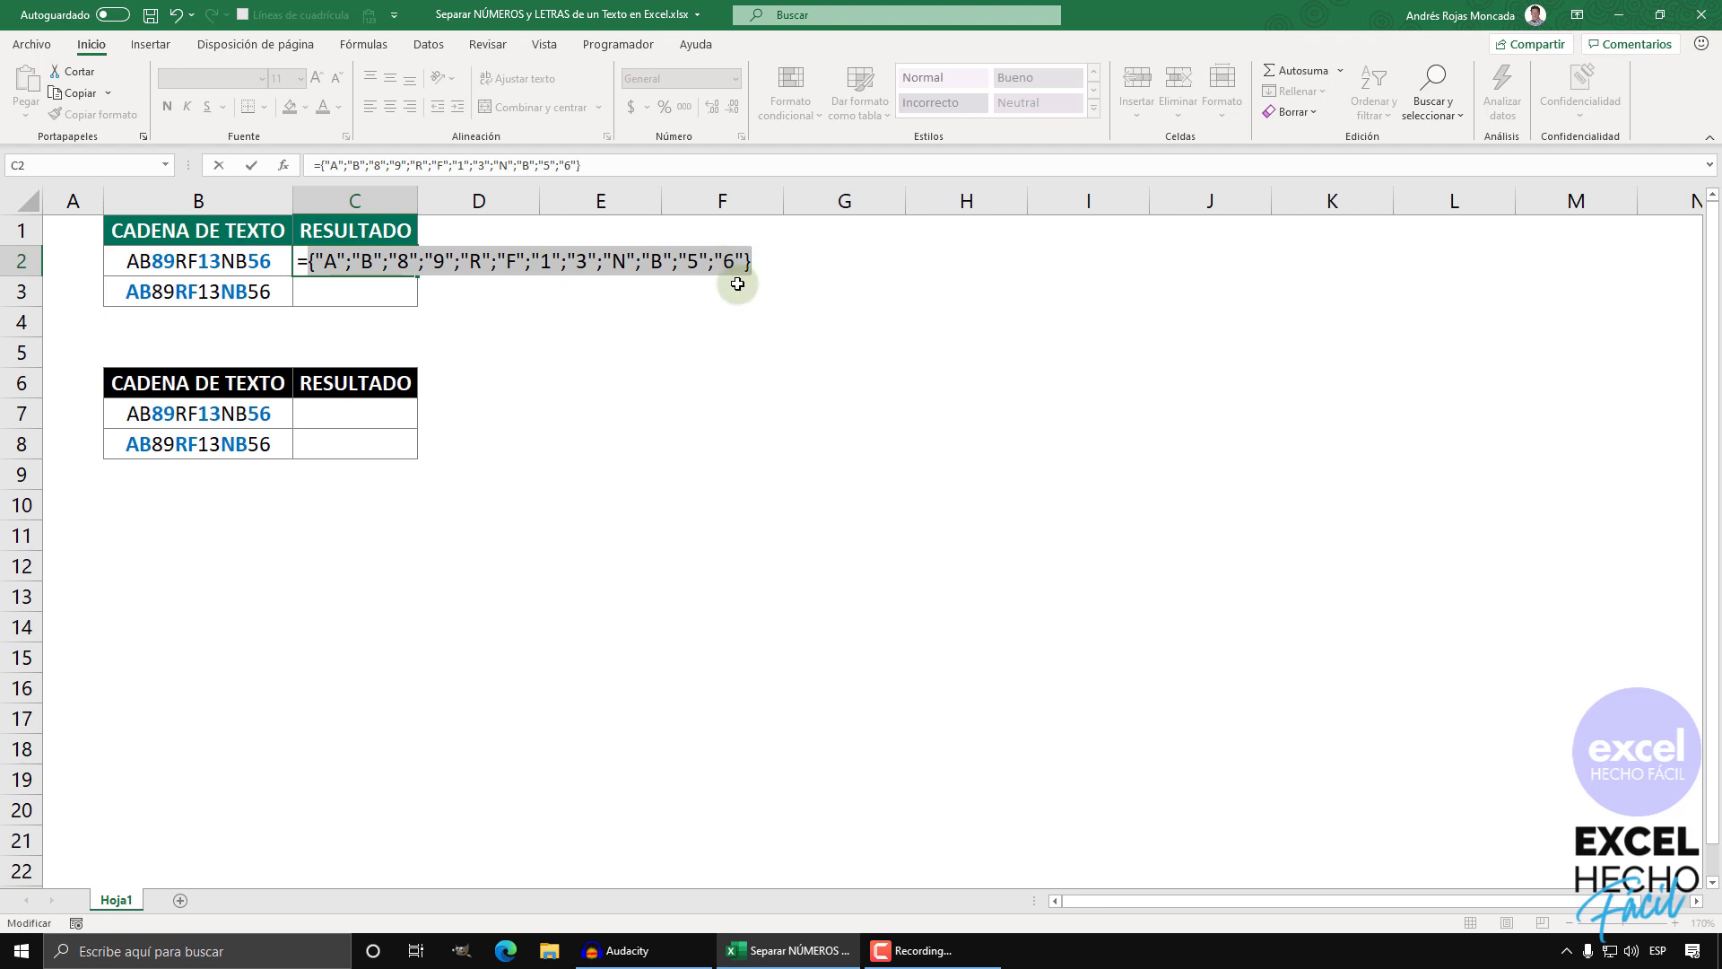
key(ctrl+z)
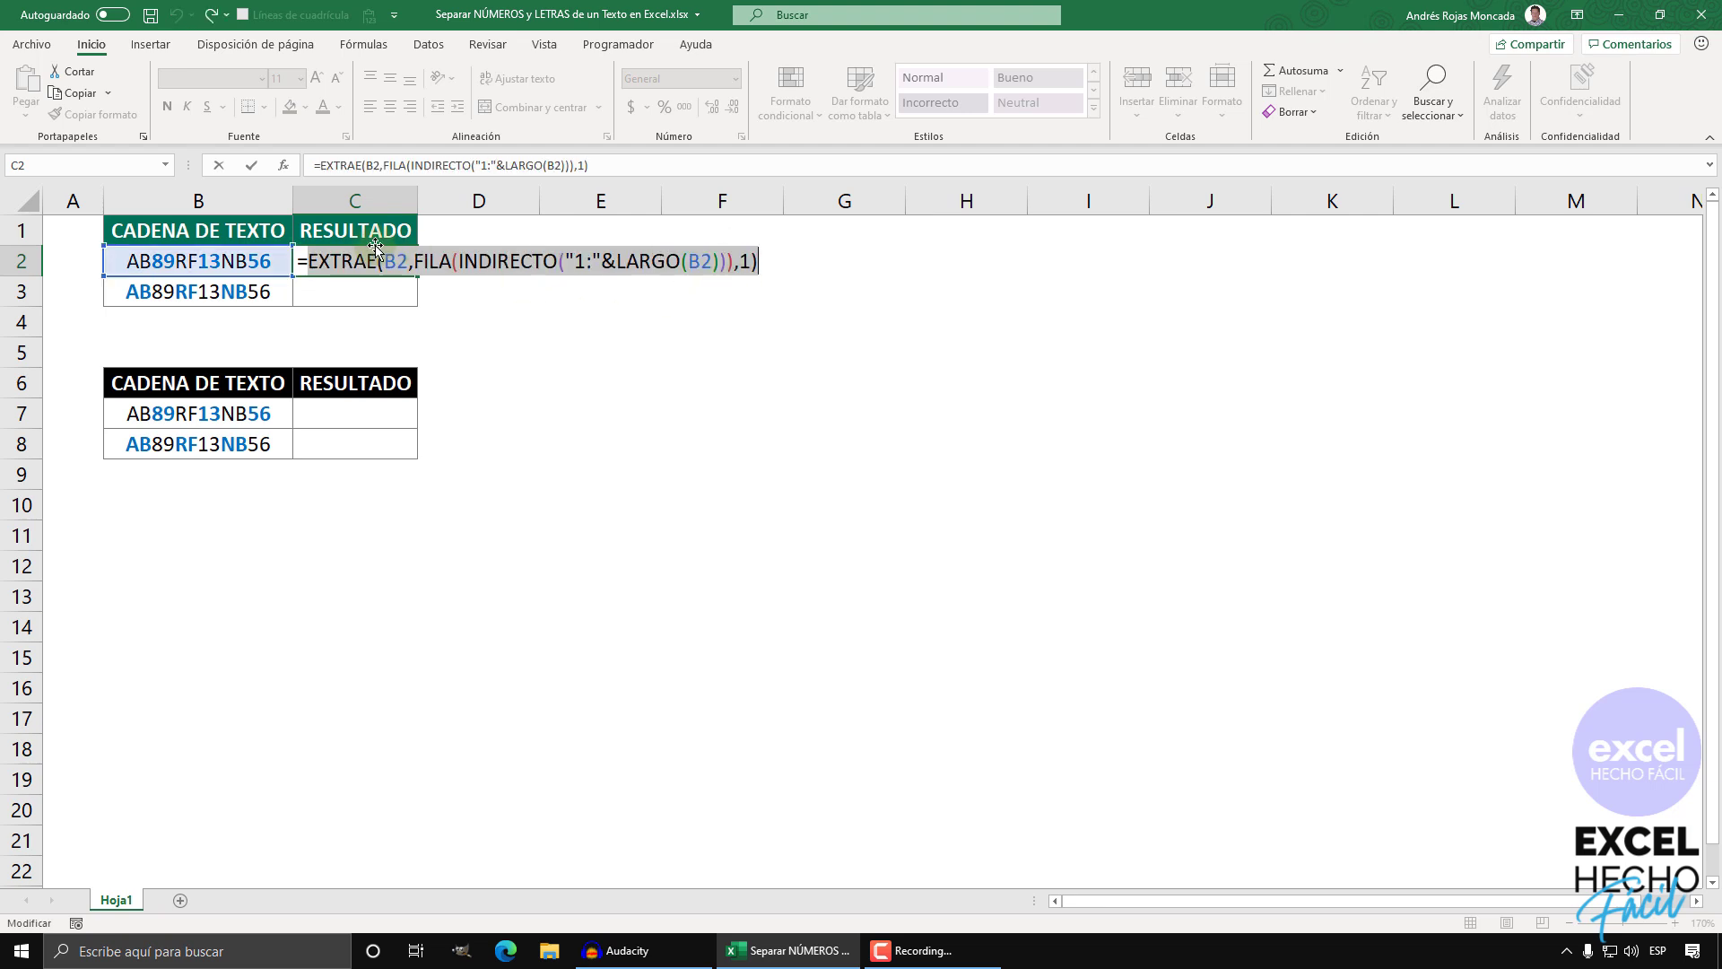
click(308, 261)
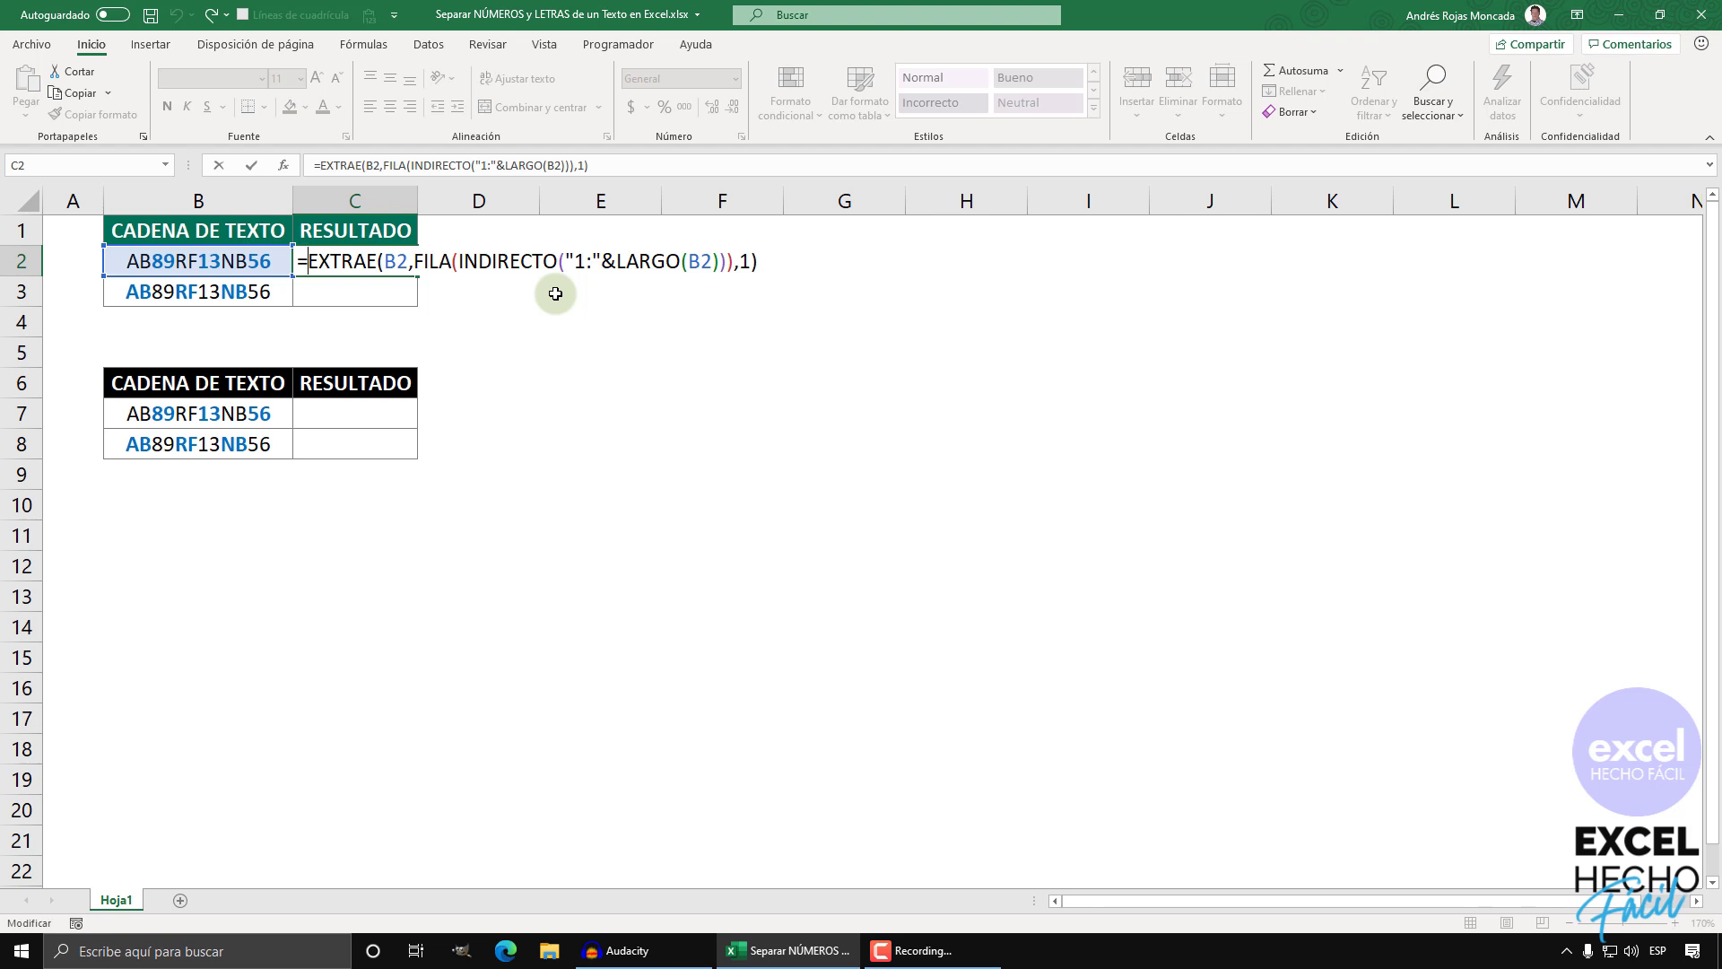
key(F9)
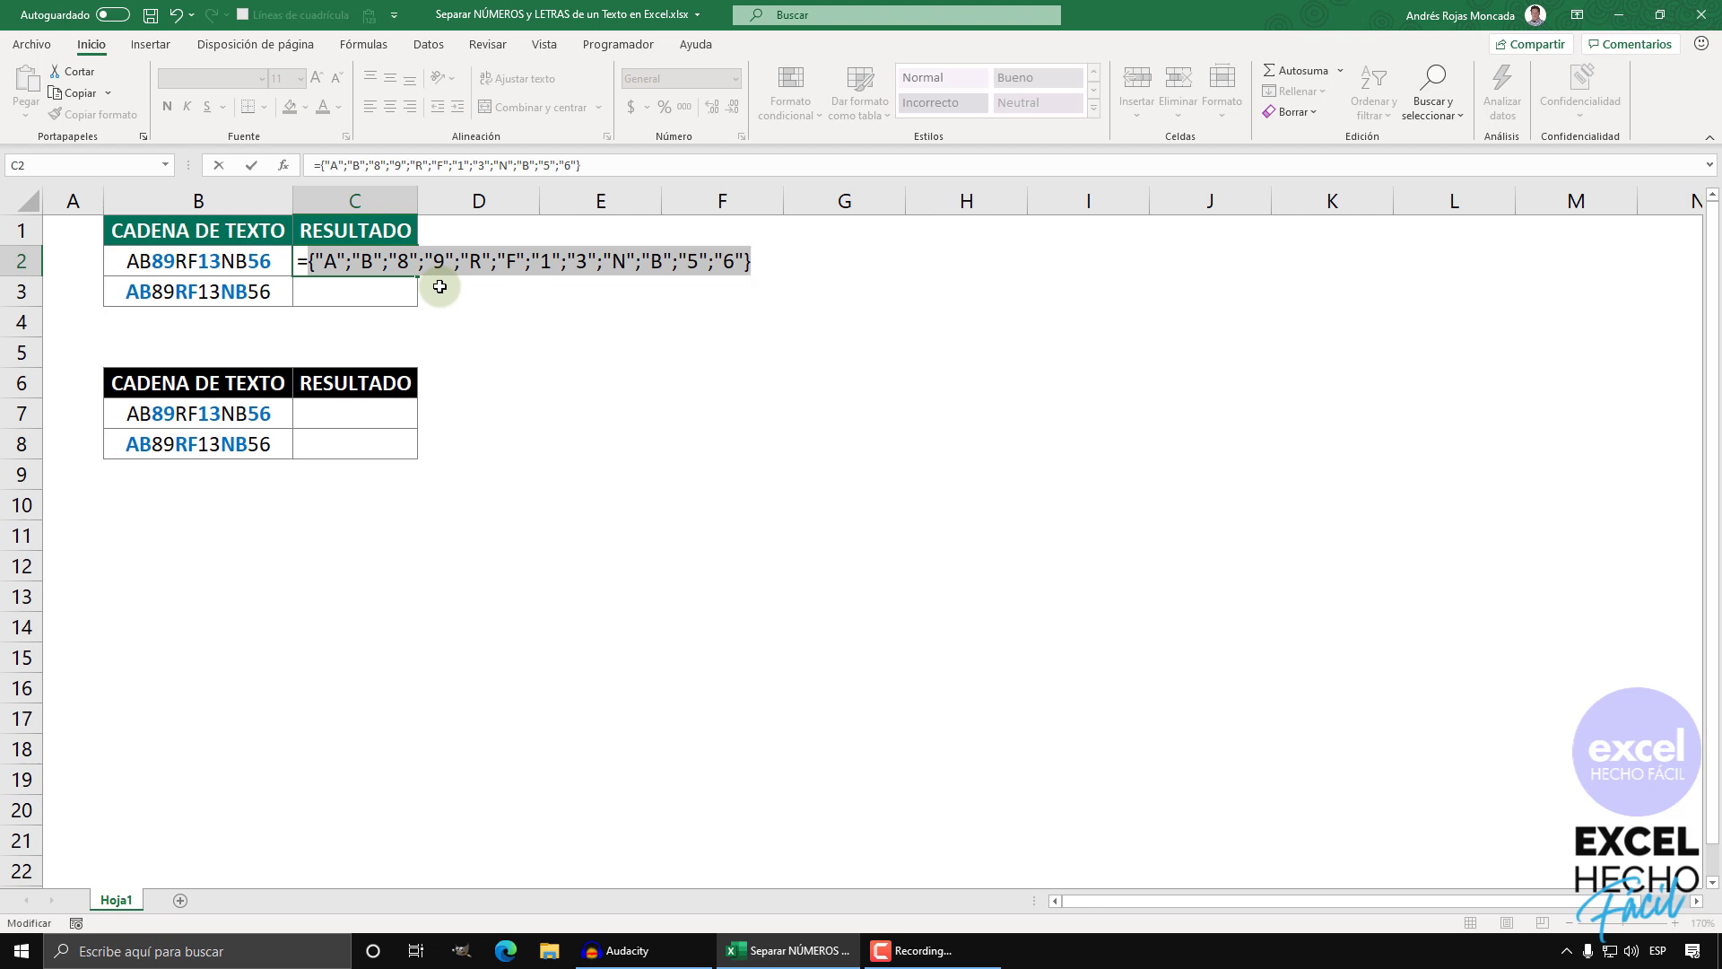
key(ctrl+z)
- Wrap the whole EXTRAE expression in C2 in the ESNUMERO function and close its parenthesis
click(307, 263)
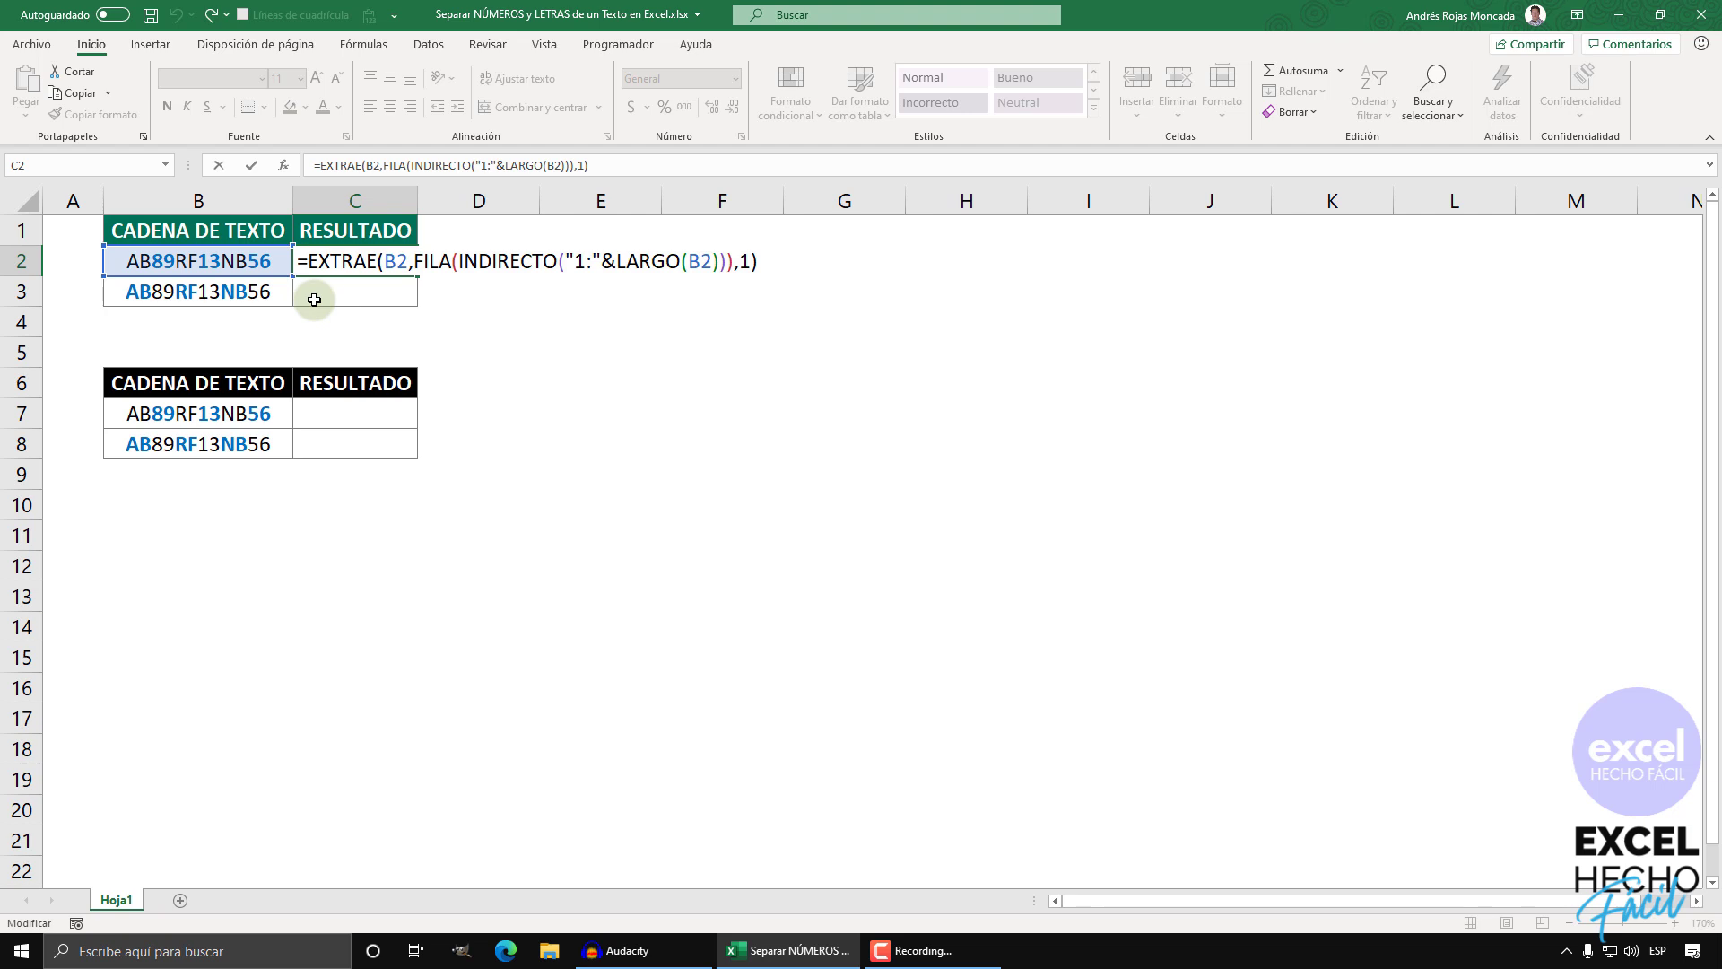
text(esnu)
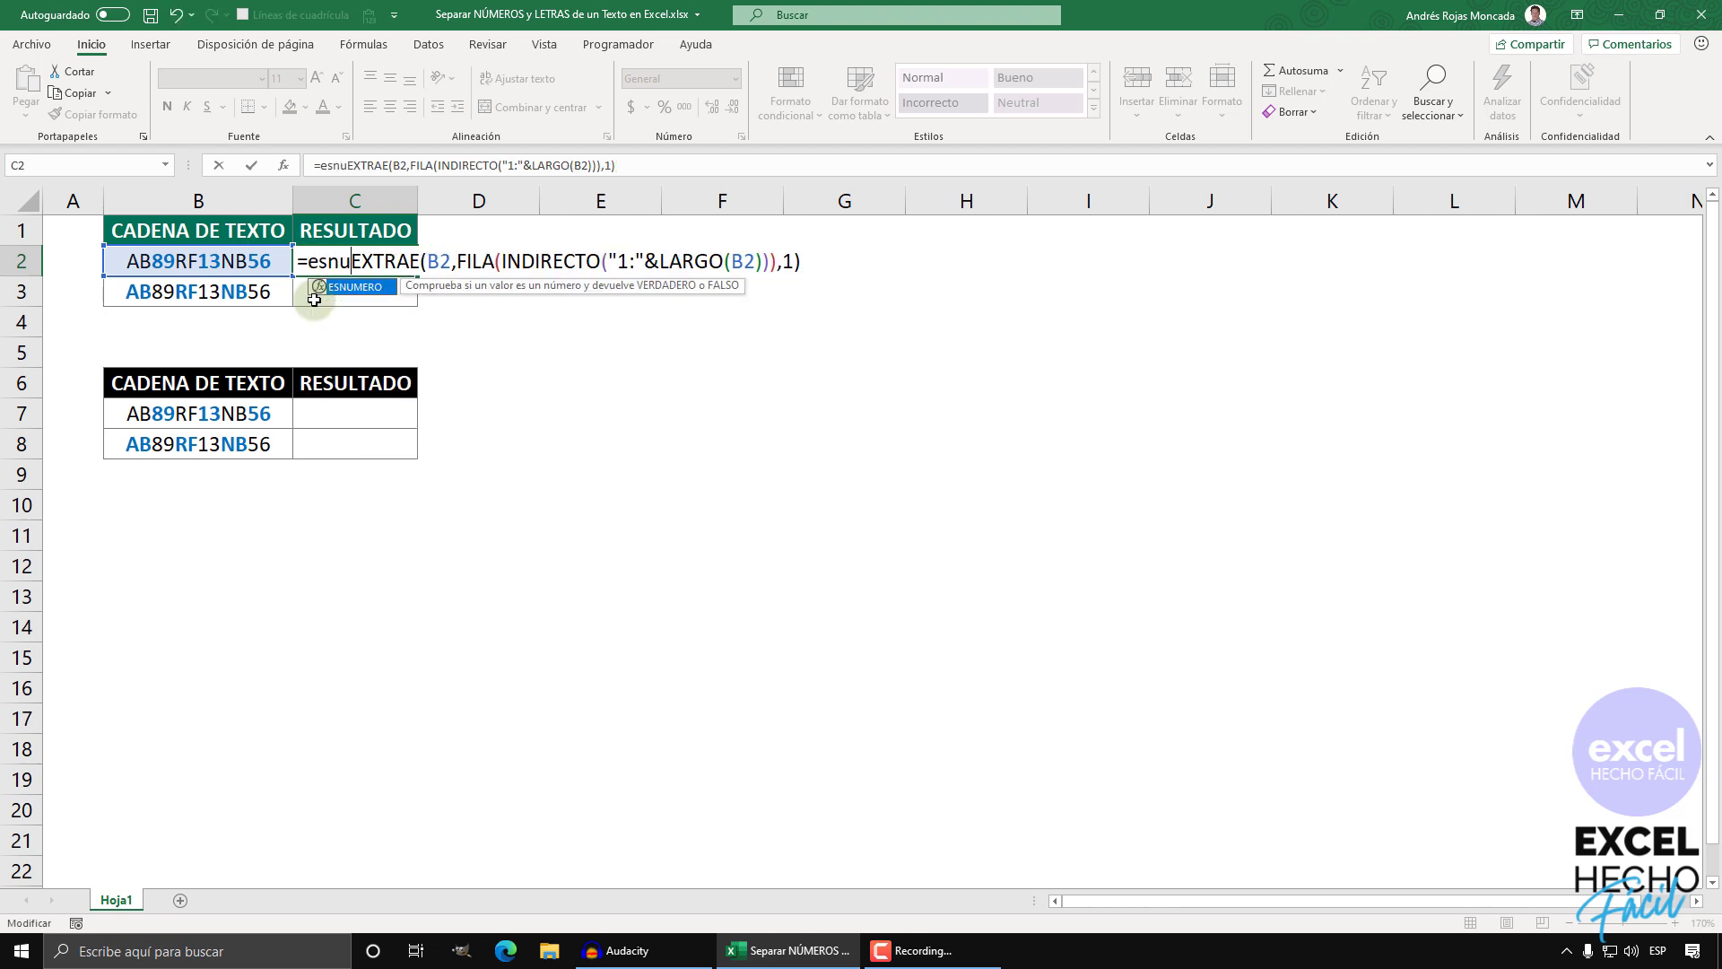
key(Tab)
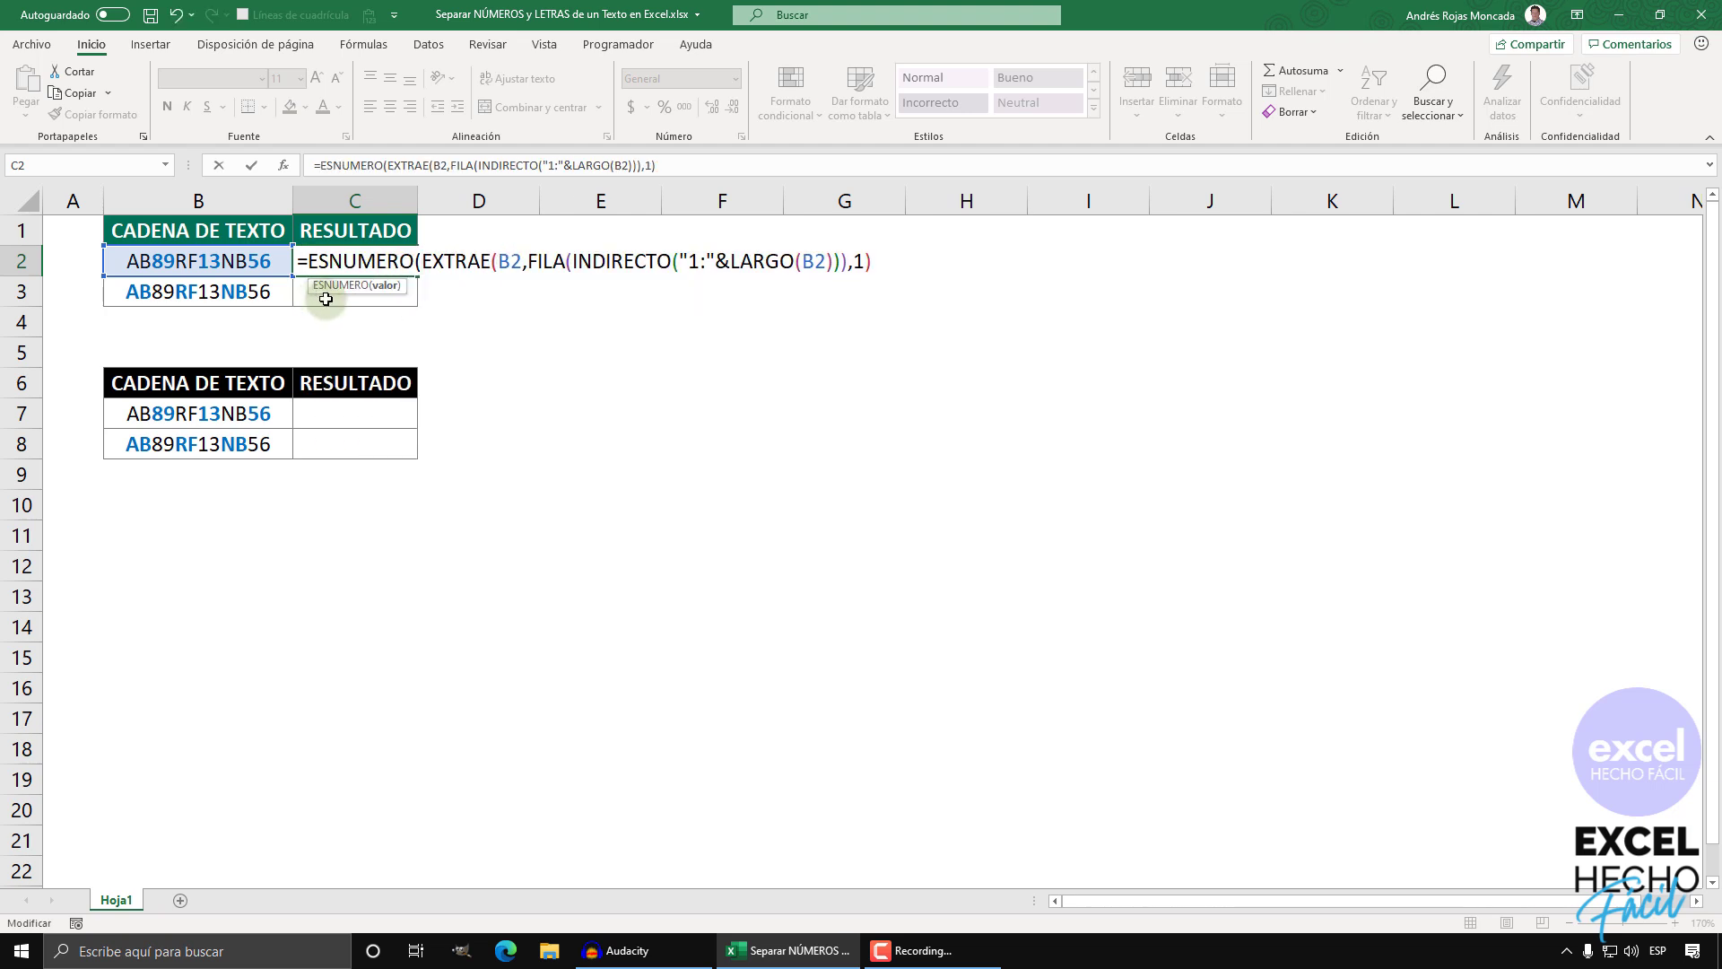
click(384, 285)
click(878, 261)
text())
- Preview the array that the whole ESNUMERO expression evaluates to, and restore the formula text
key(shift+Home)
key(shift+Right)
key(F9)
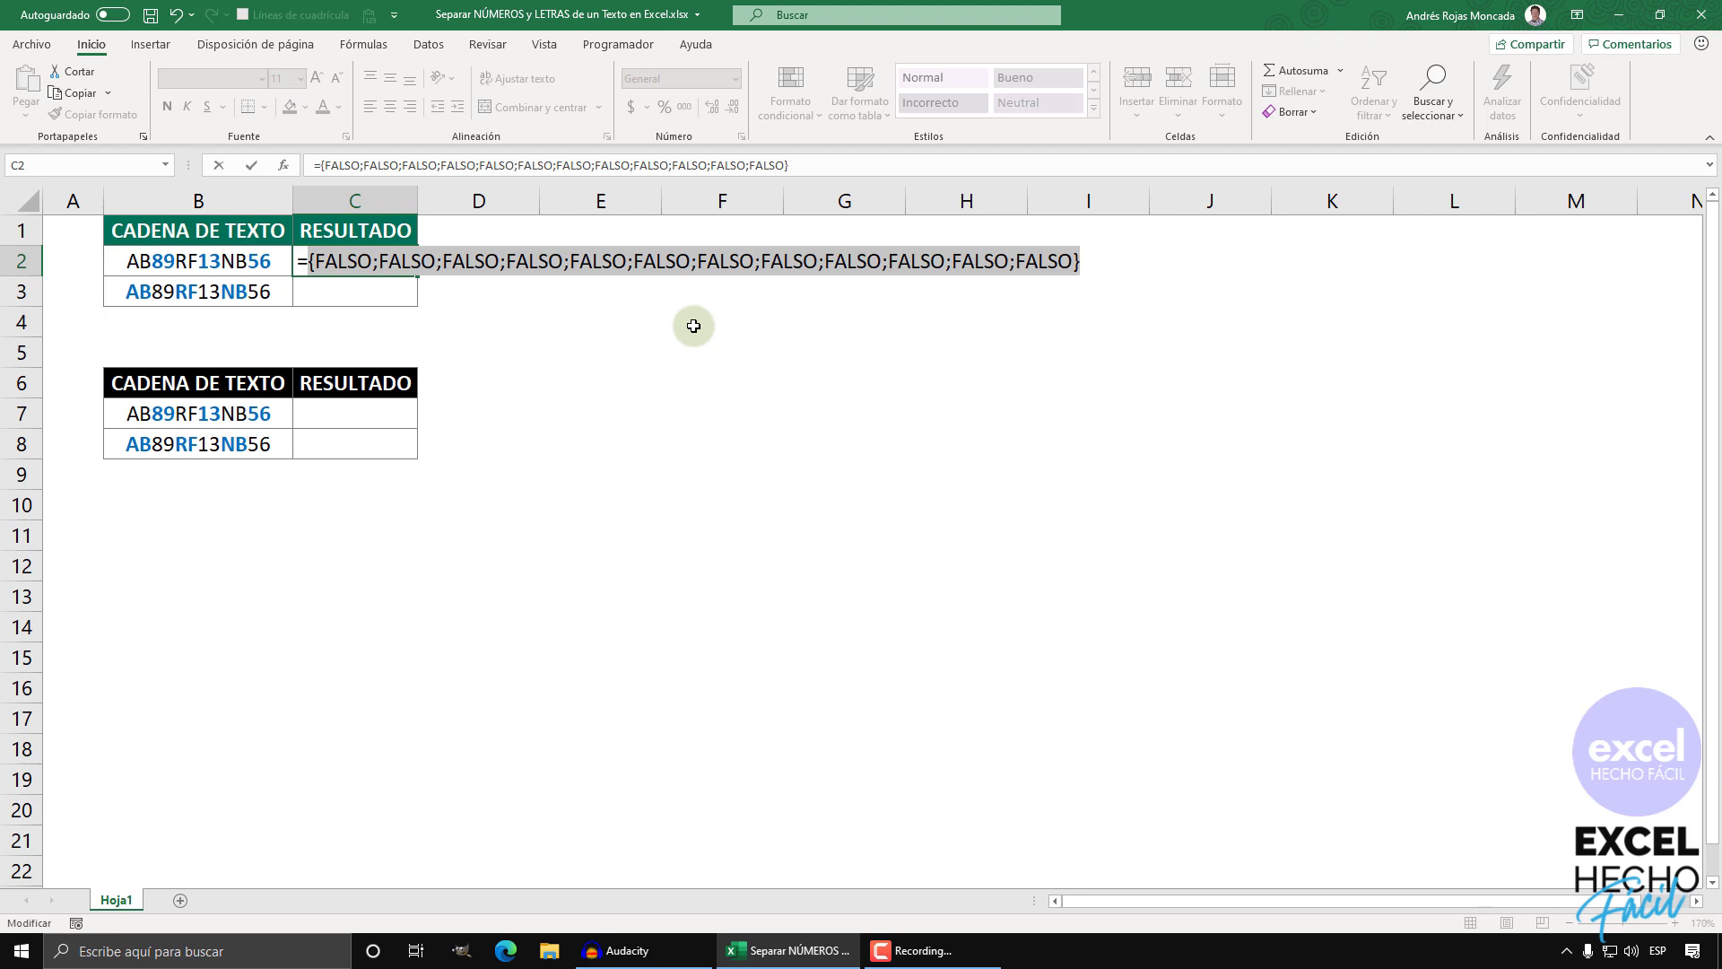
key(ctrl+z)
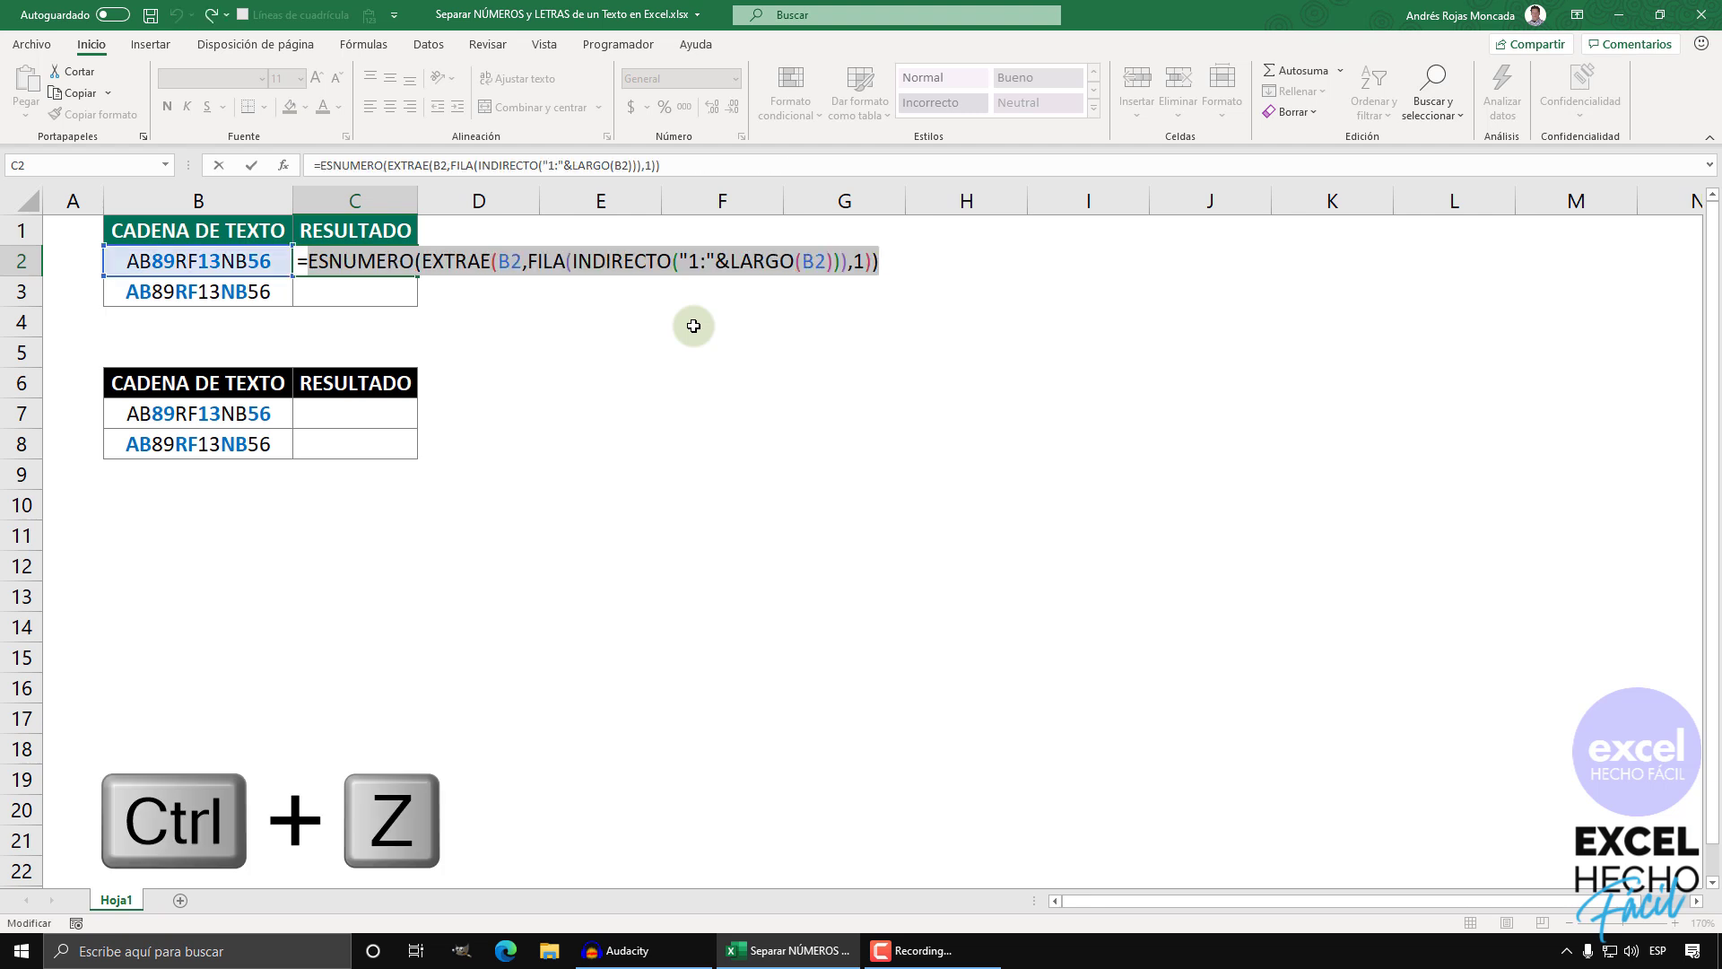
- Multiply the EXTRAE result by 1 inside ESNUMERO and evaluate the function's argument in place
click(874, 260)
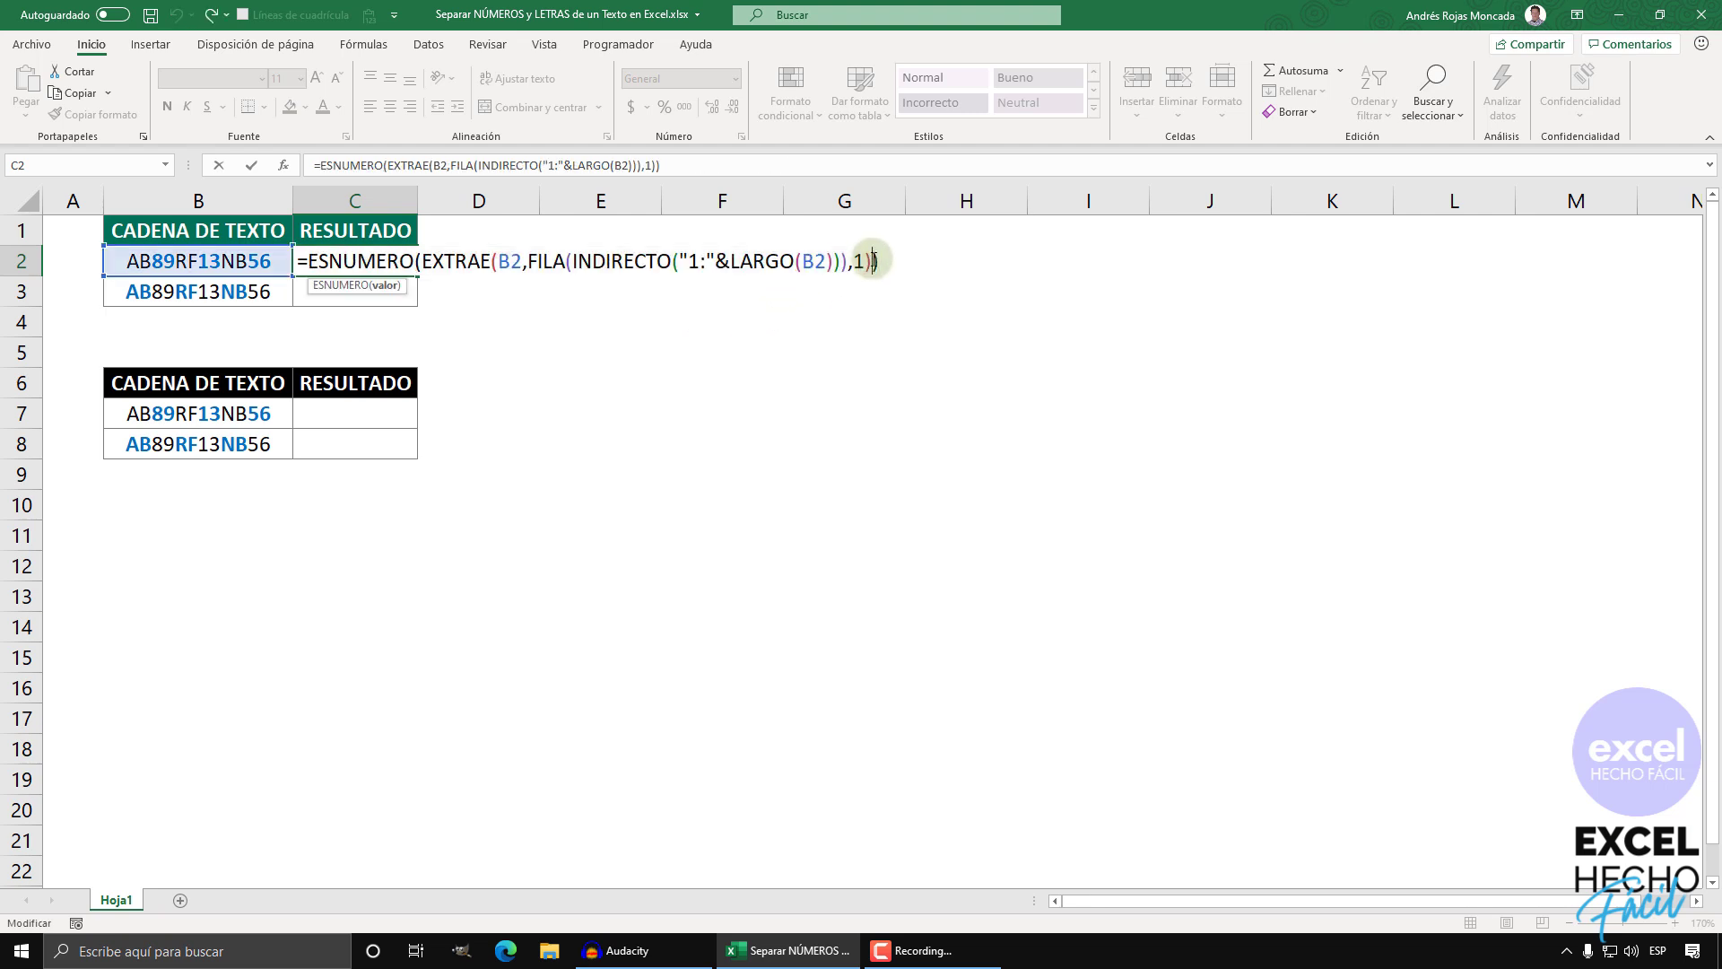
text(*1)
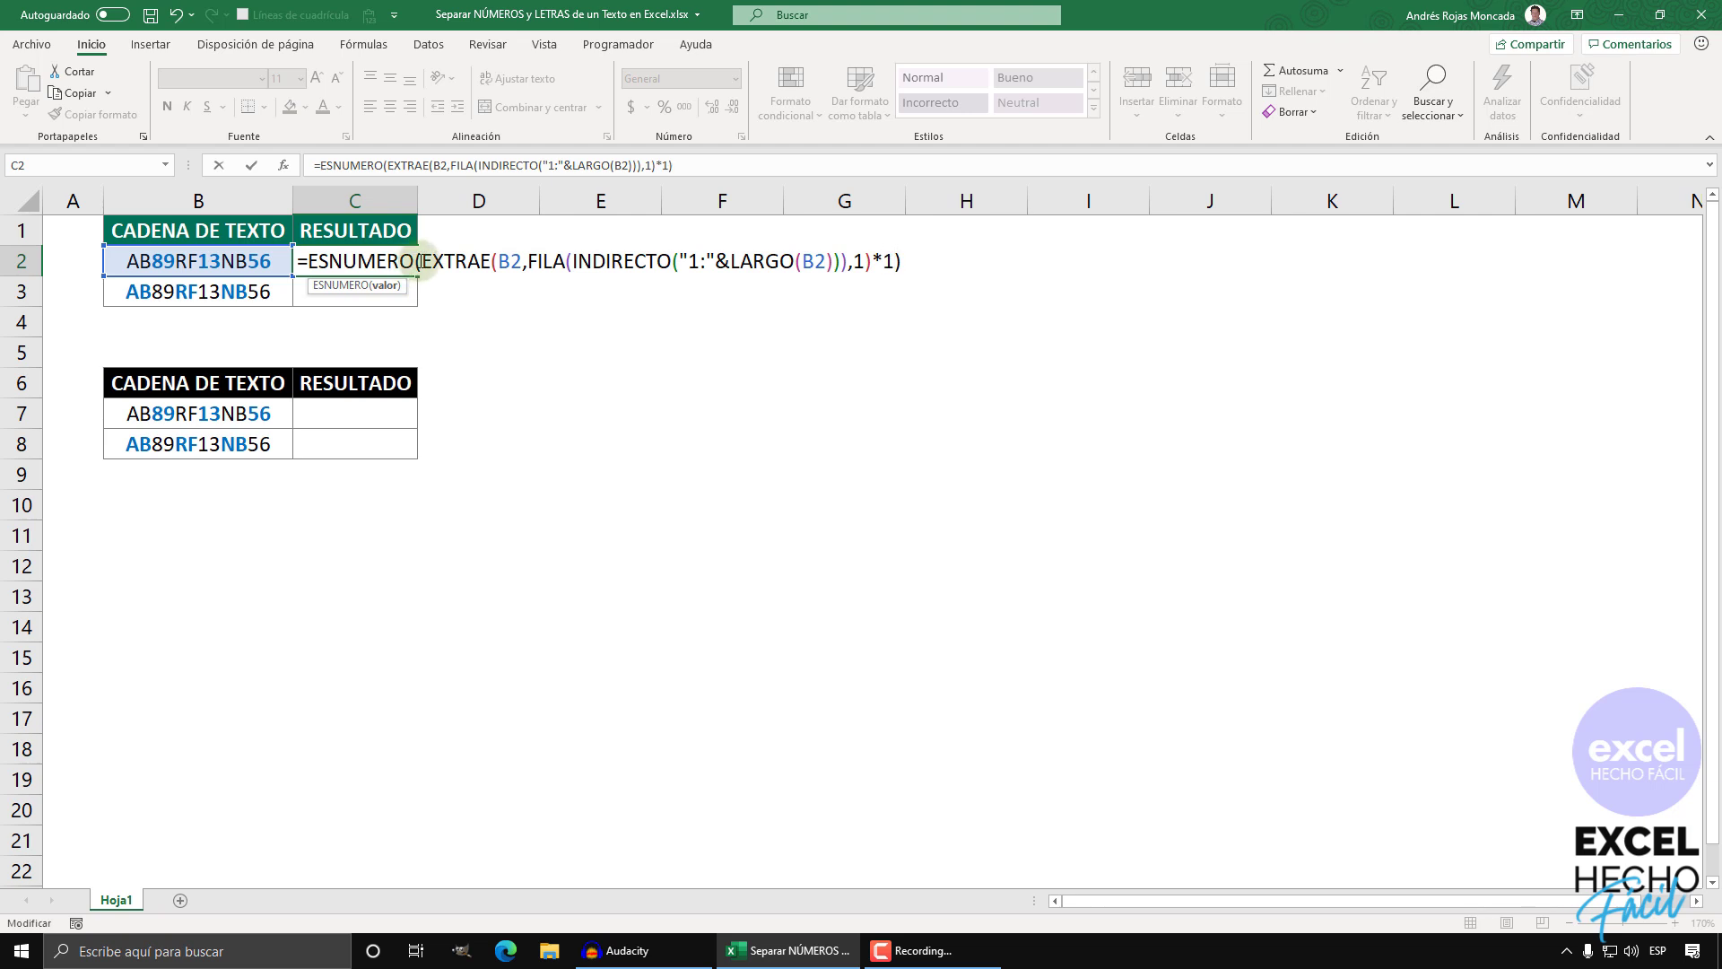
click(384, 285)
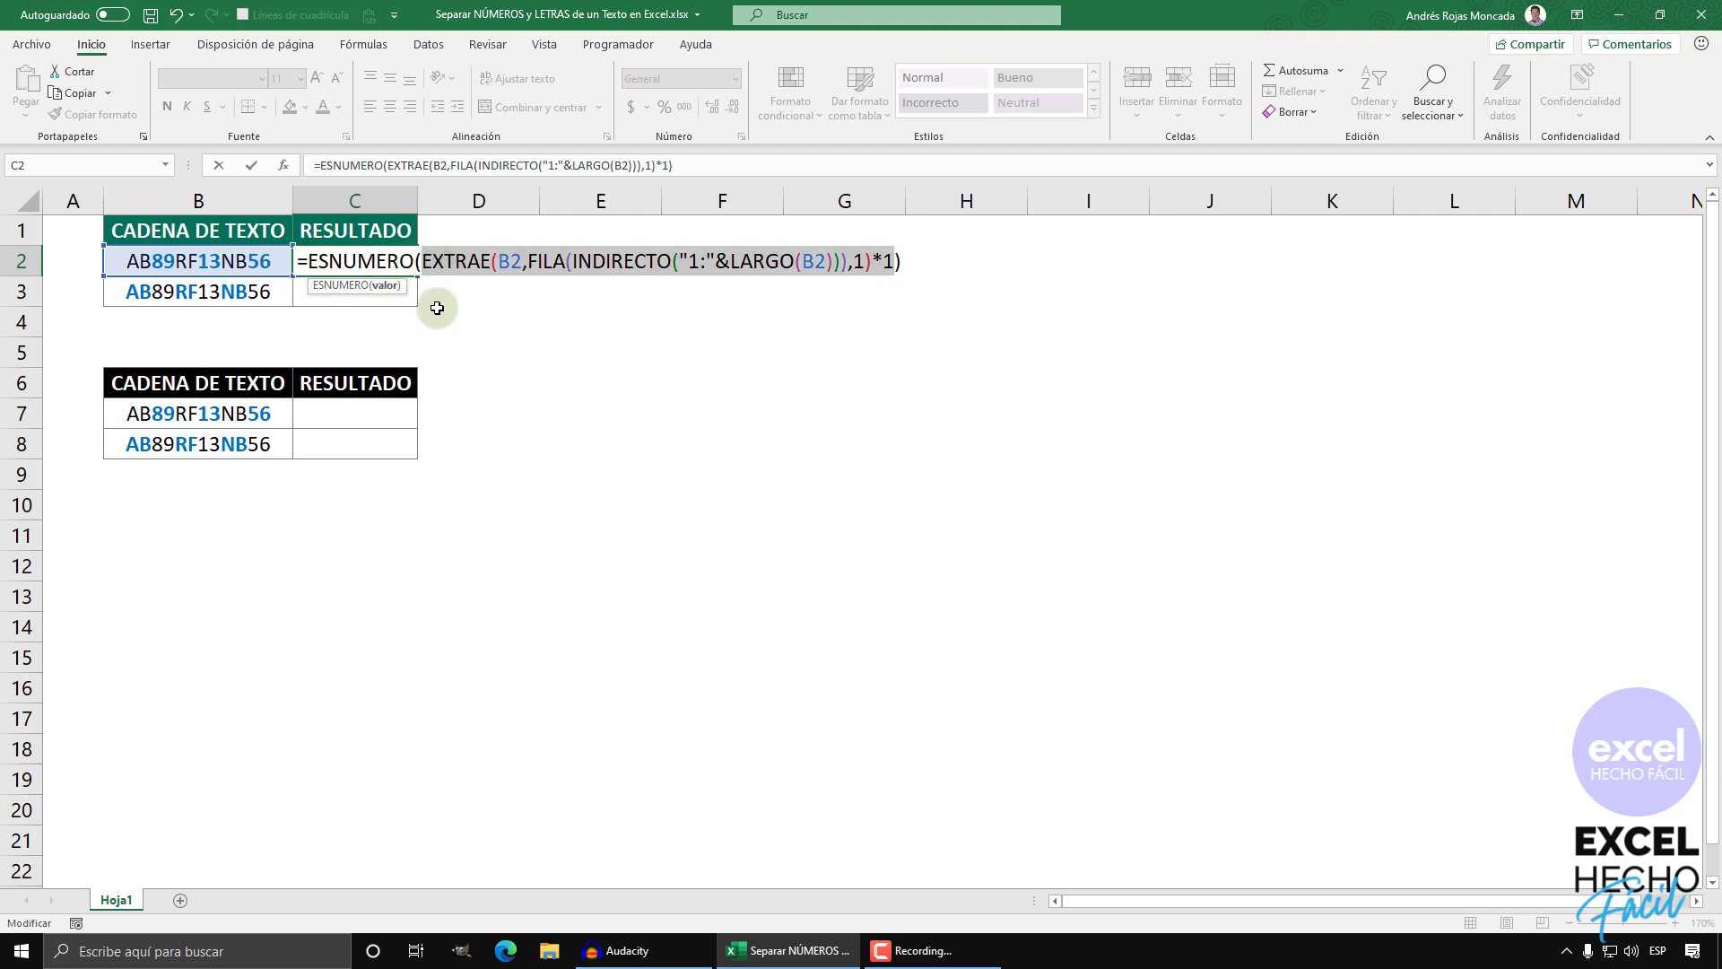
key(F9)
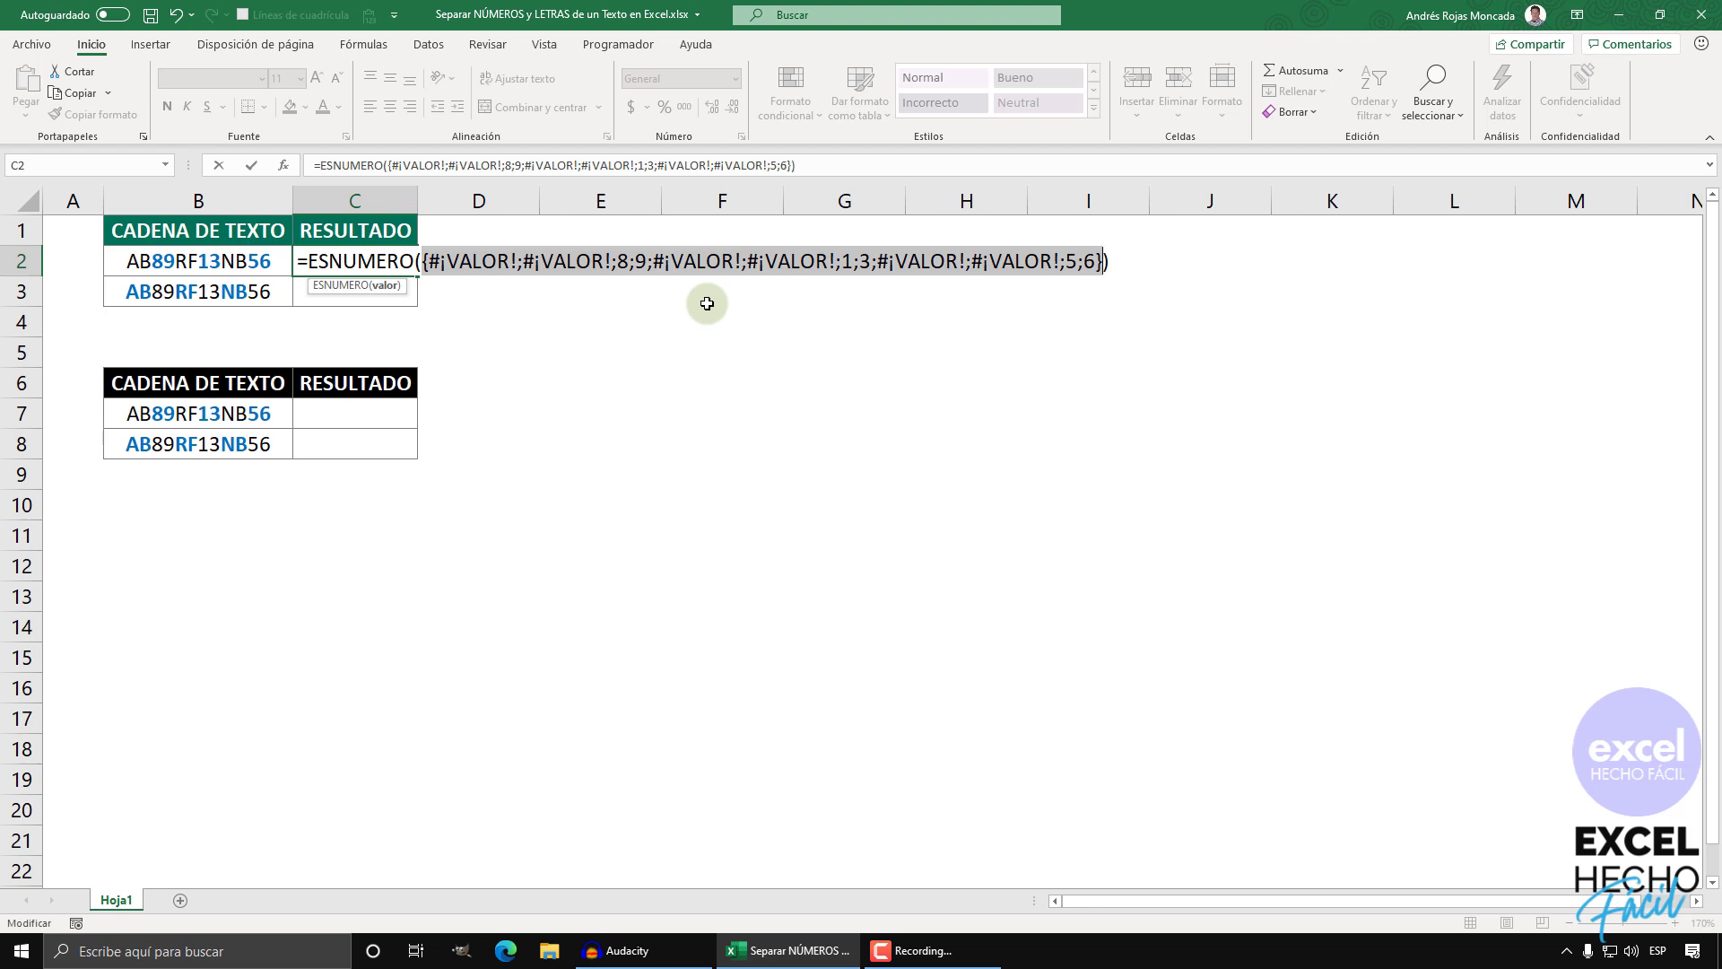
- Restore the ESNUMERO argument text, preview the array that the whole ESNUMERO expression in C2 evaluates to, and restore the formula
key(ctrl+z)
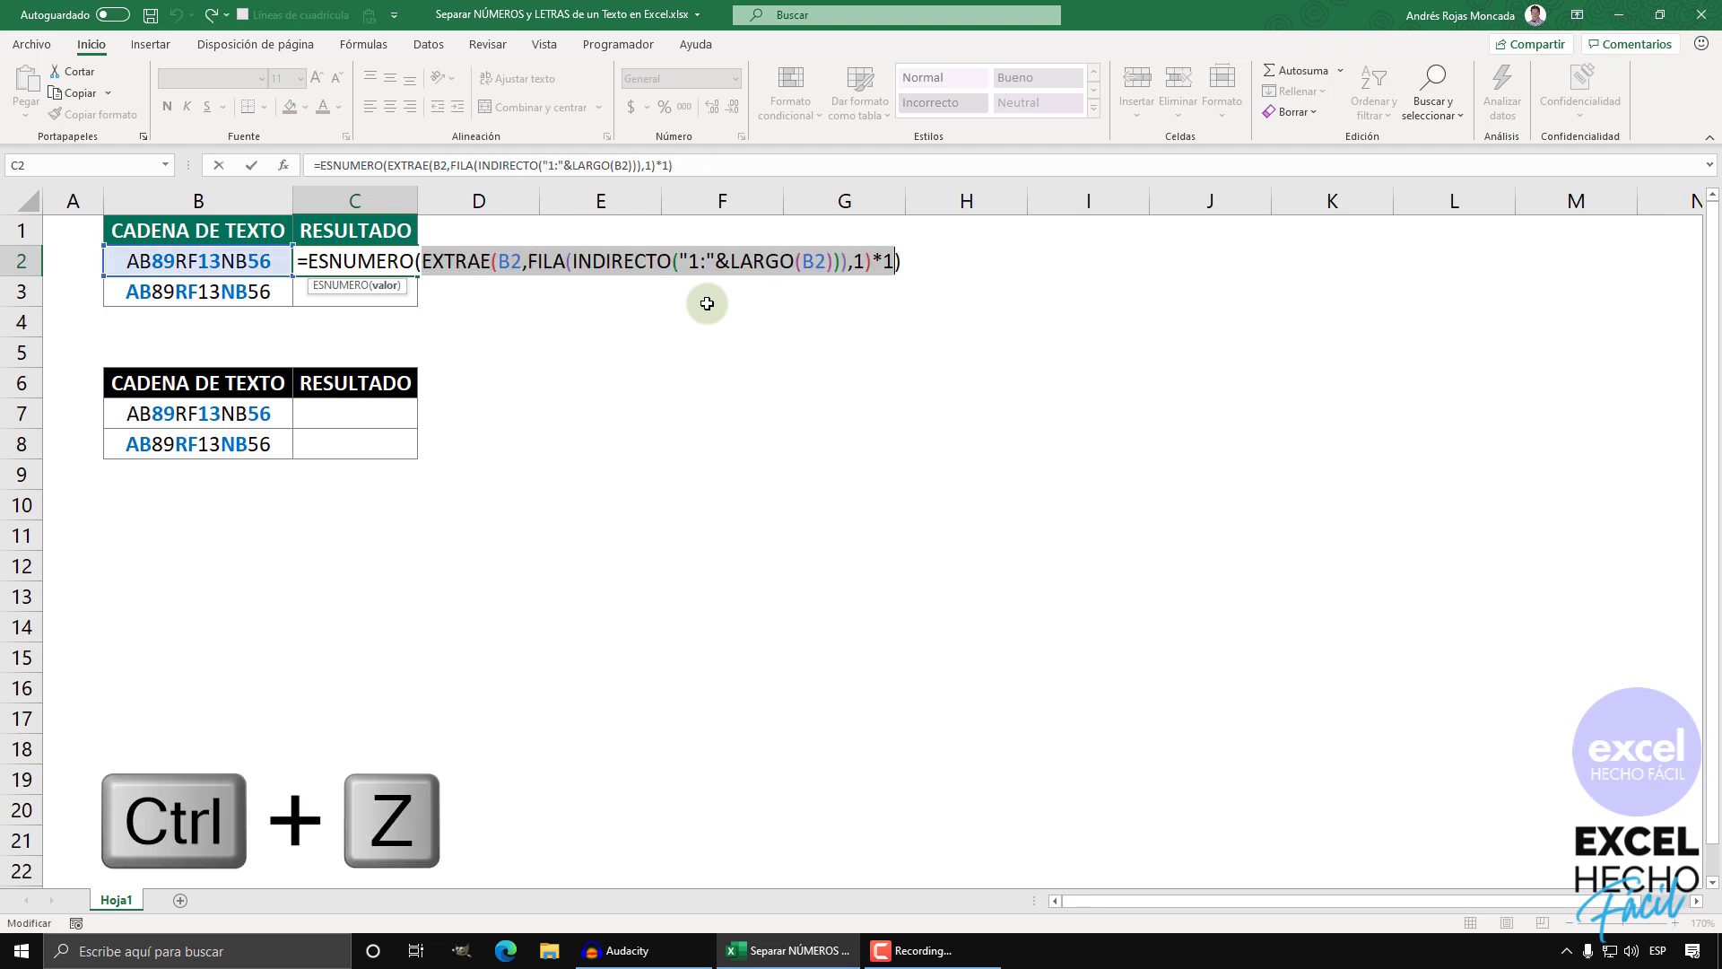
click(895, 261)
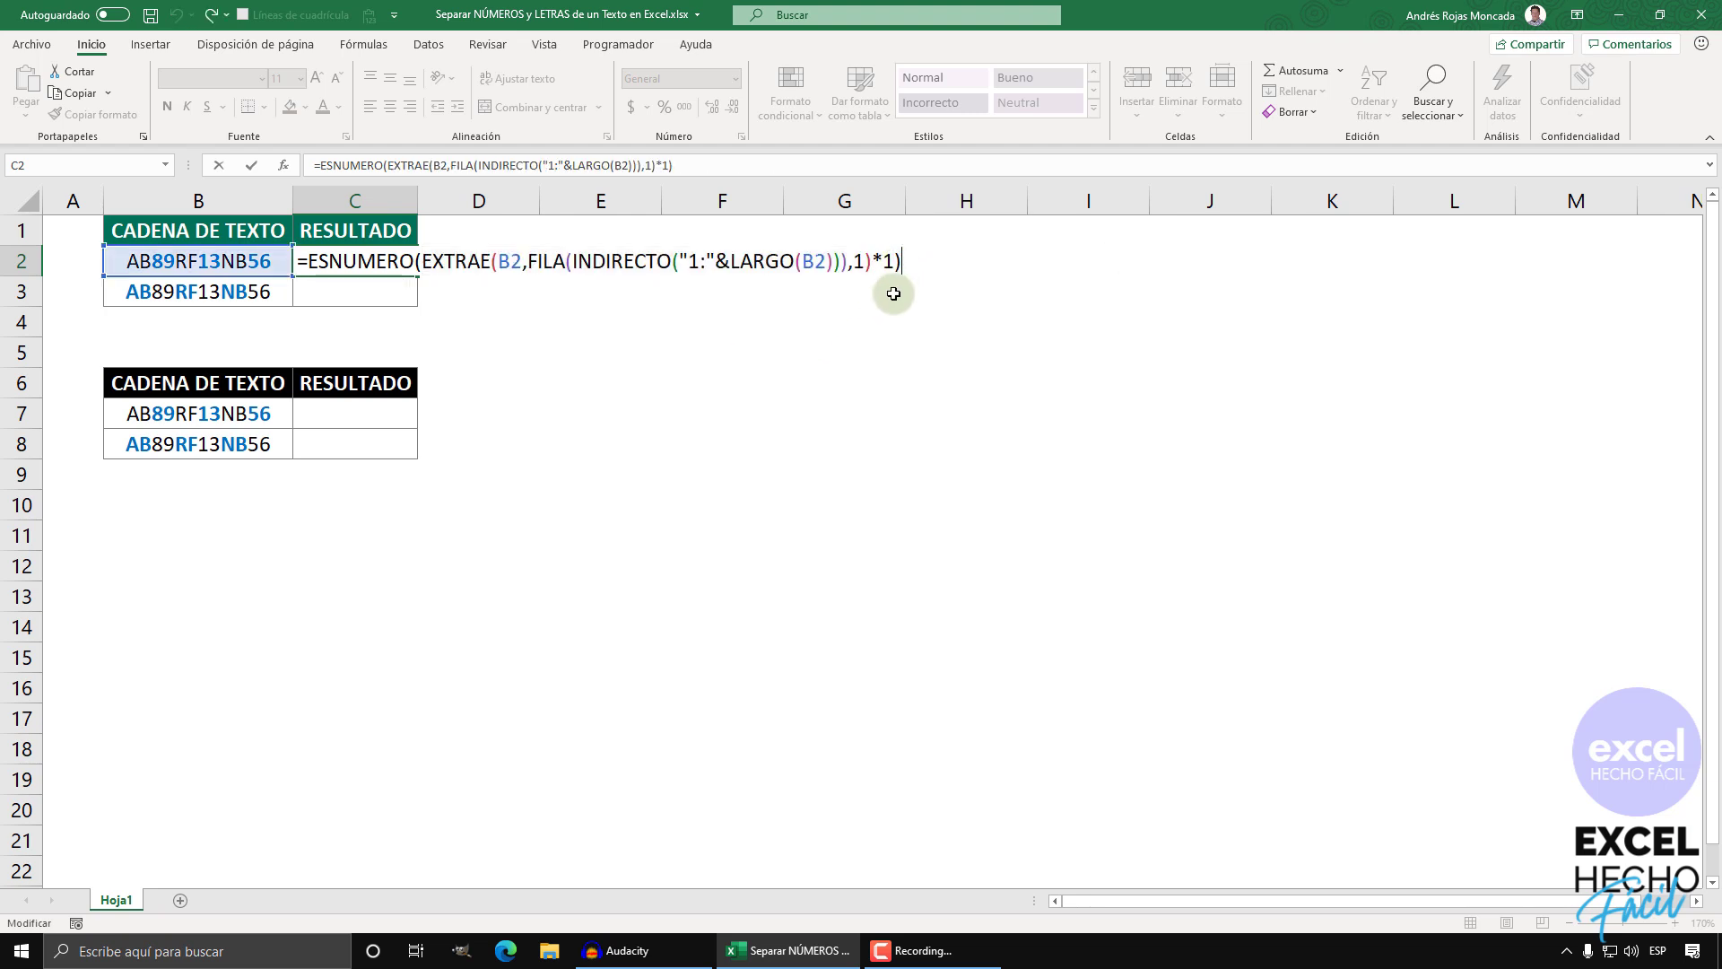
key(F9)
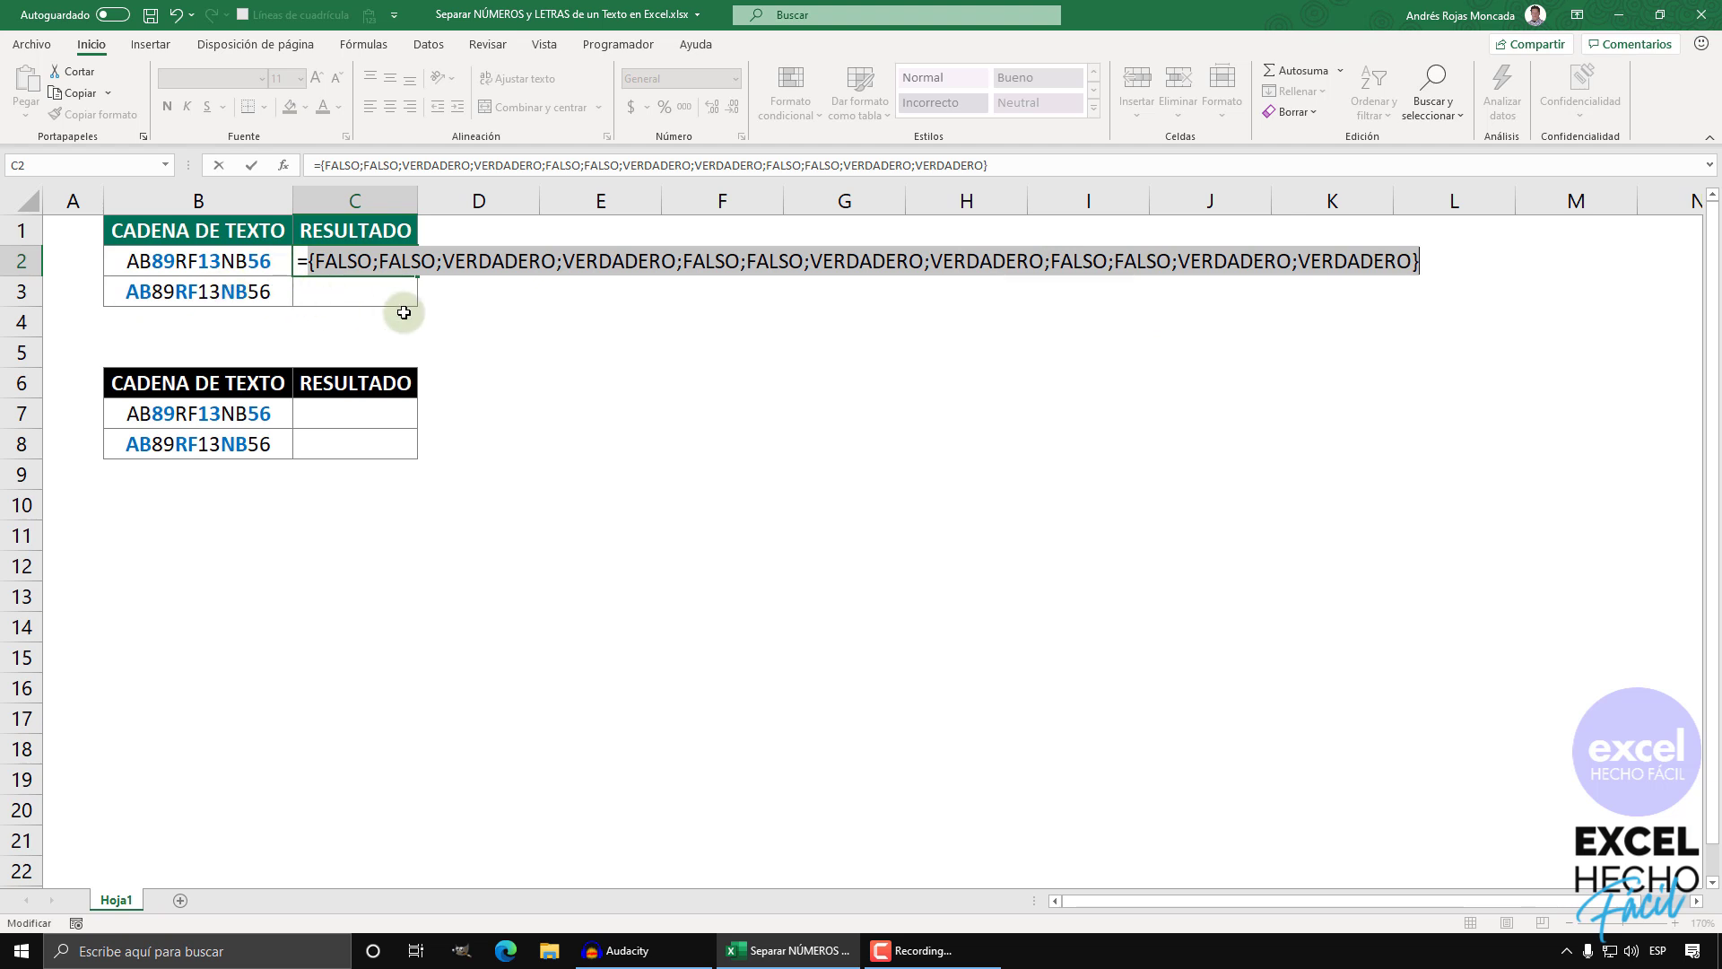
key(ctrl+z)
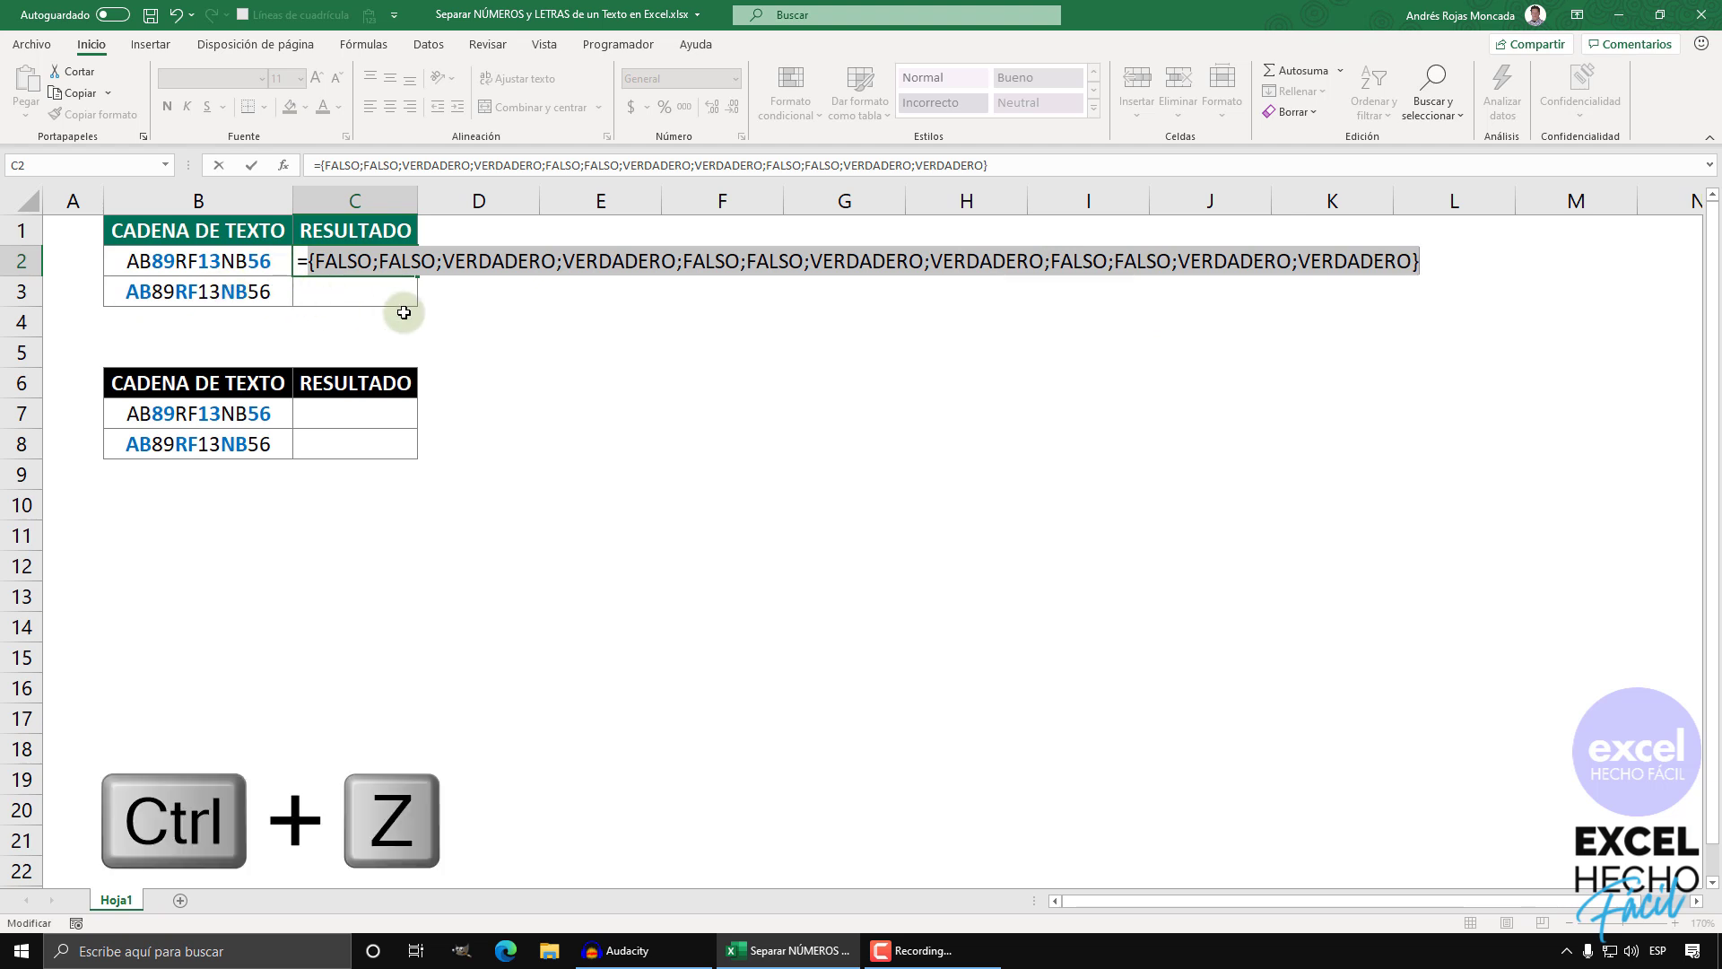
- Wrap the ESNUMERO expression in C2 in the SI function as its logical test, ending it with a comma
click(305, 260)
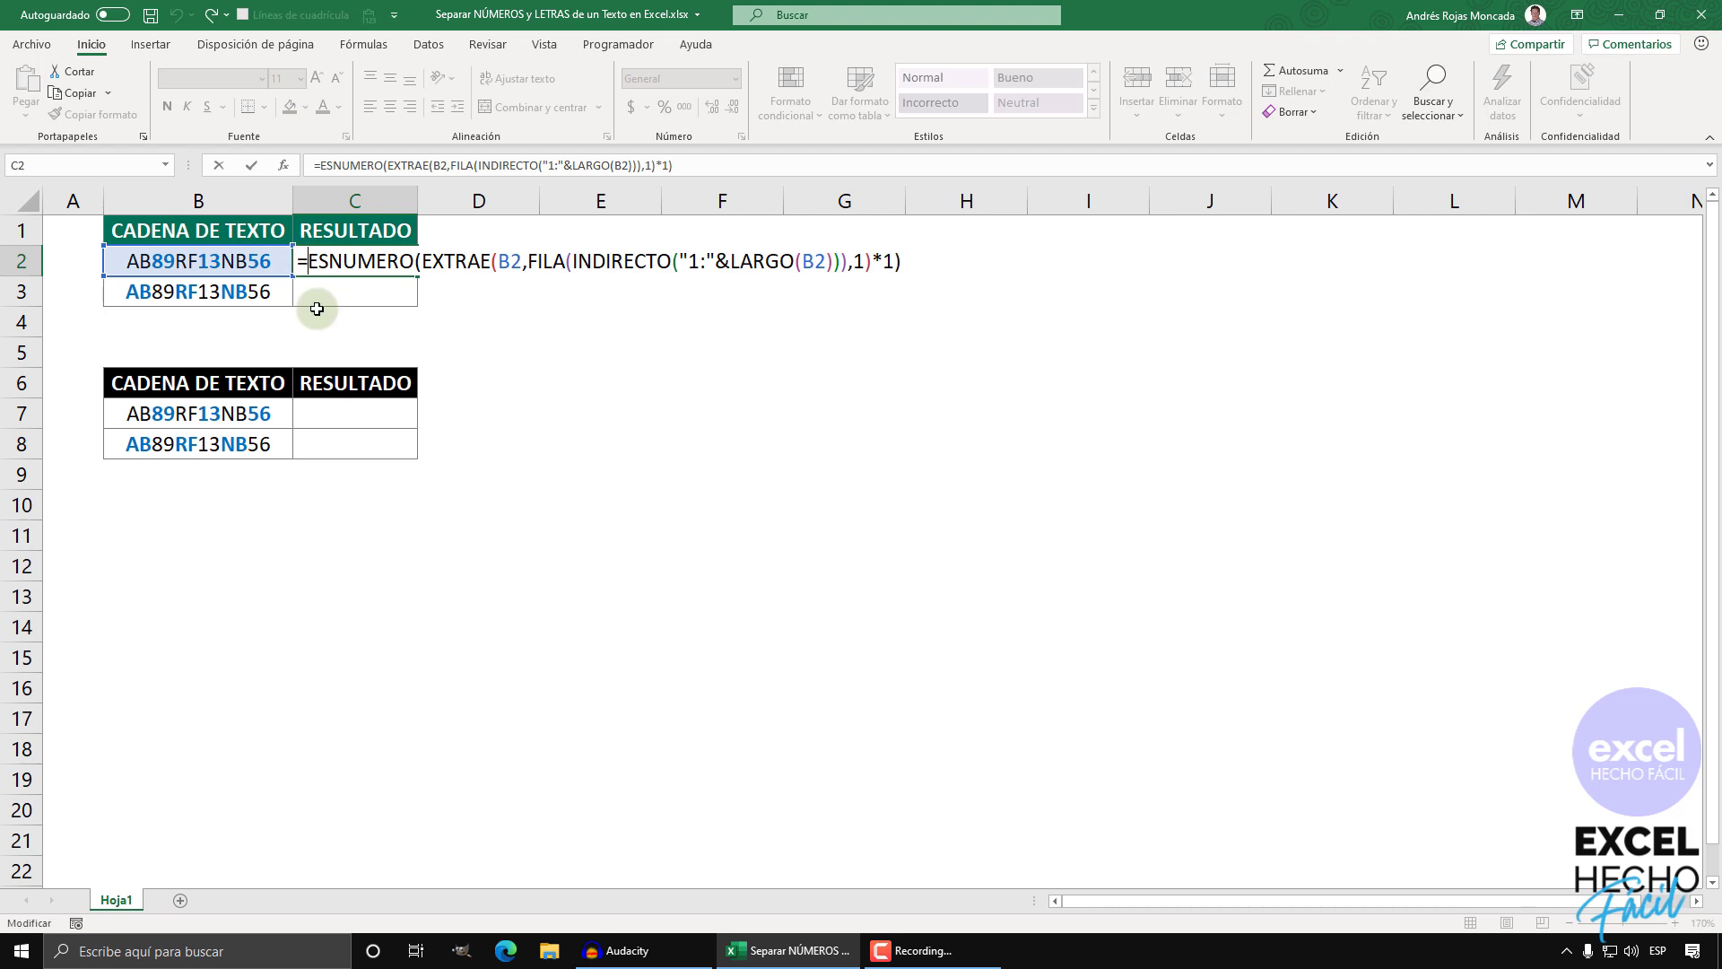
text(SI()
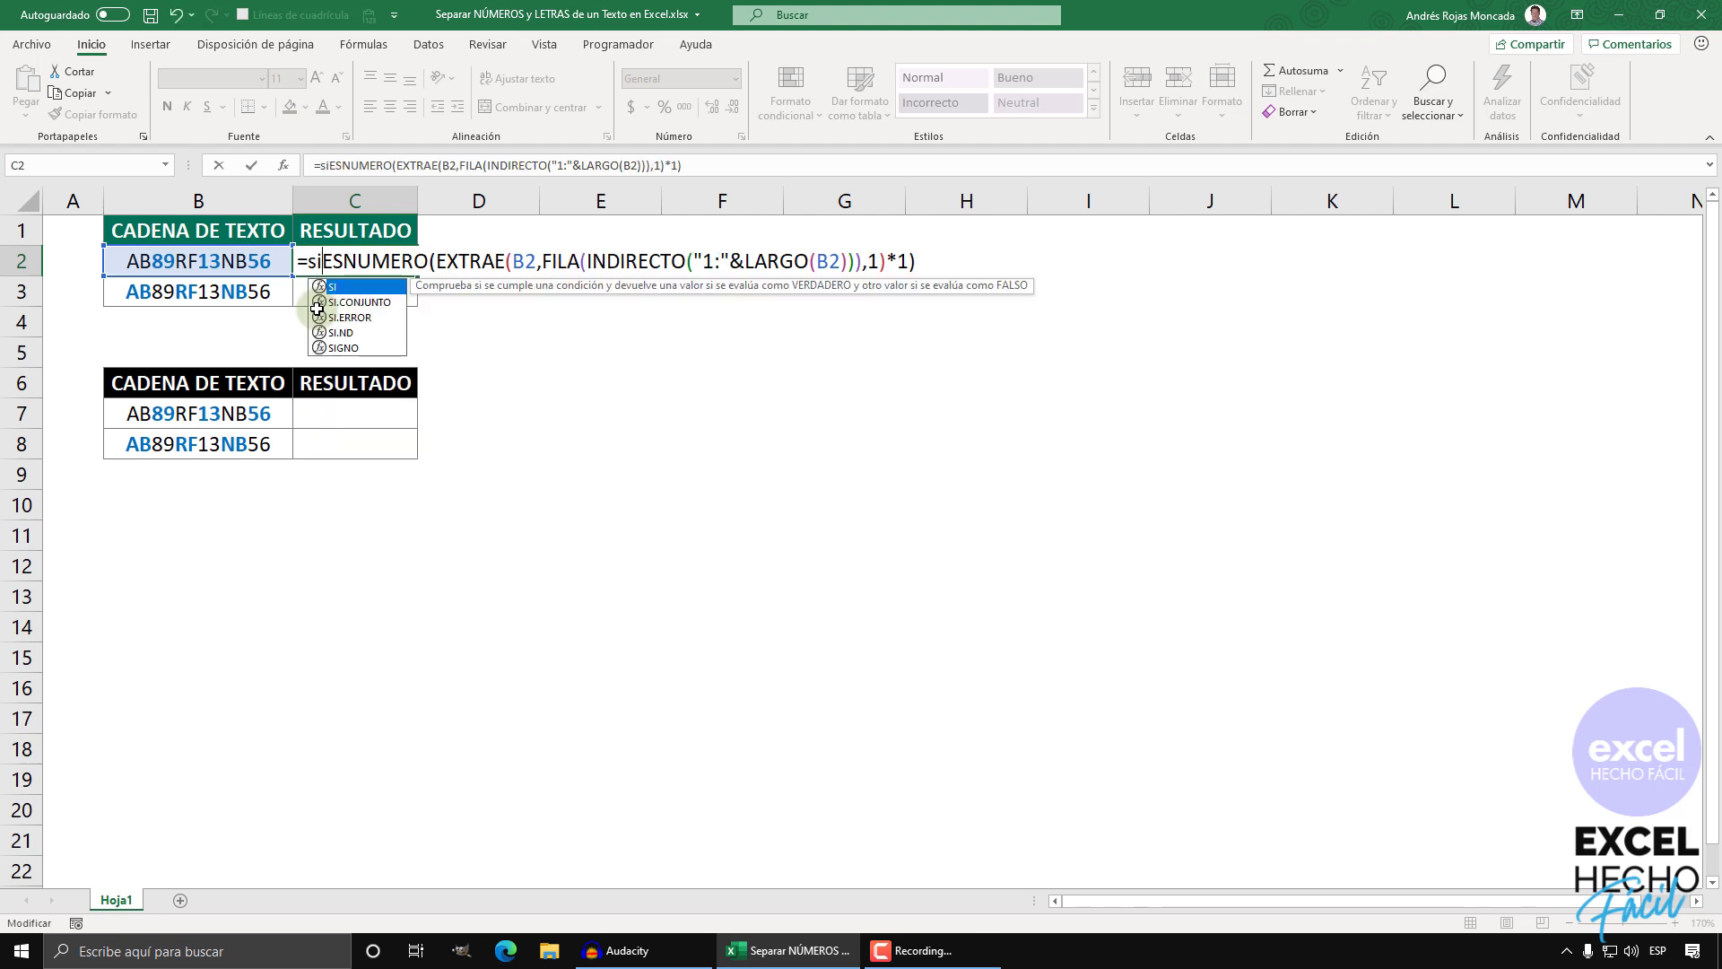
key(shift+End)
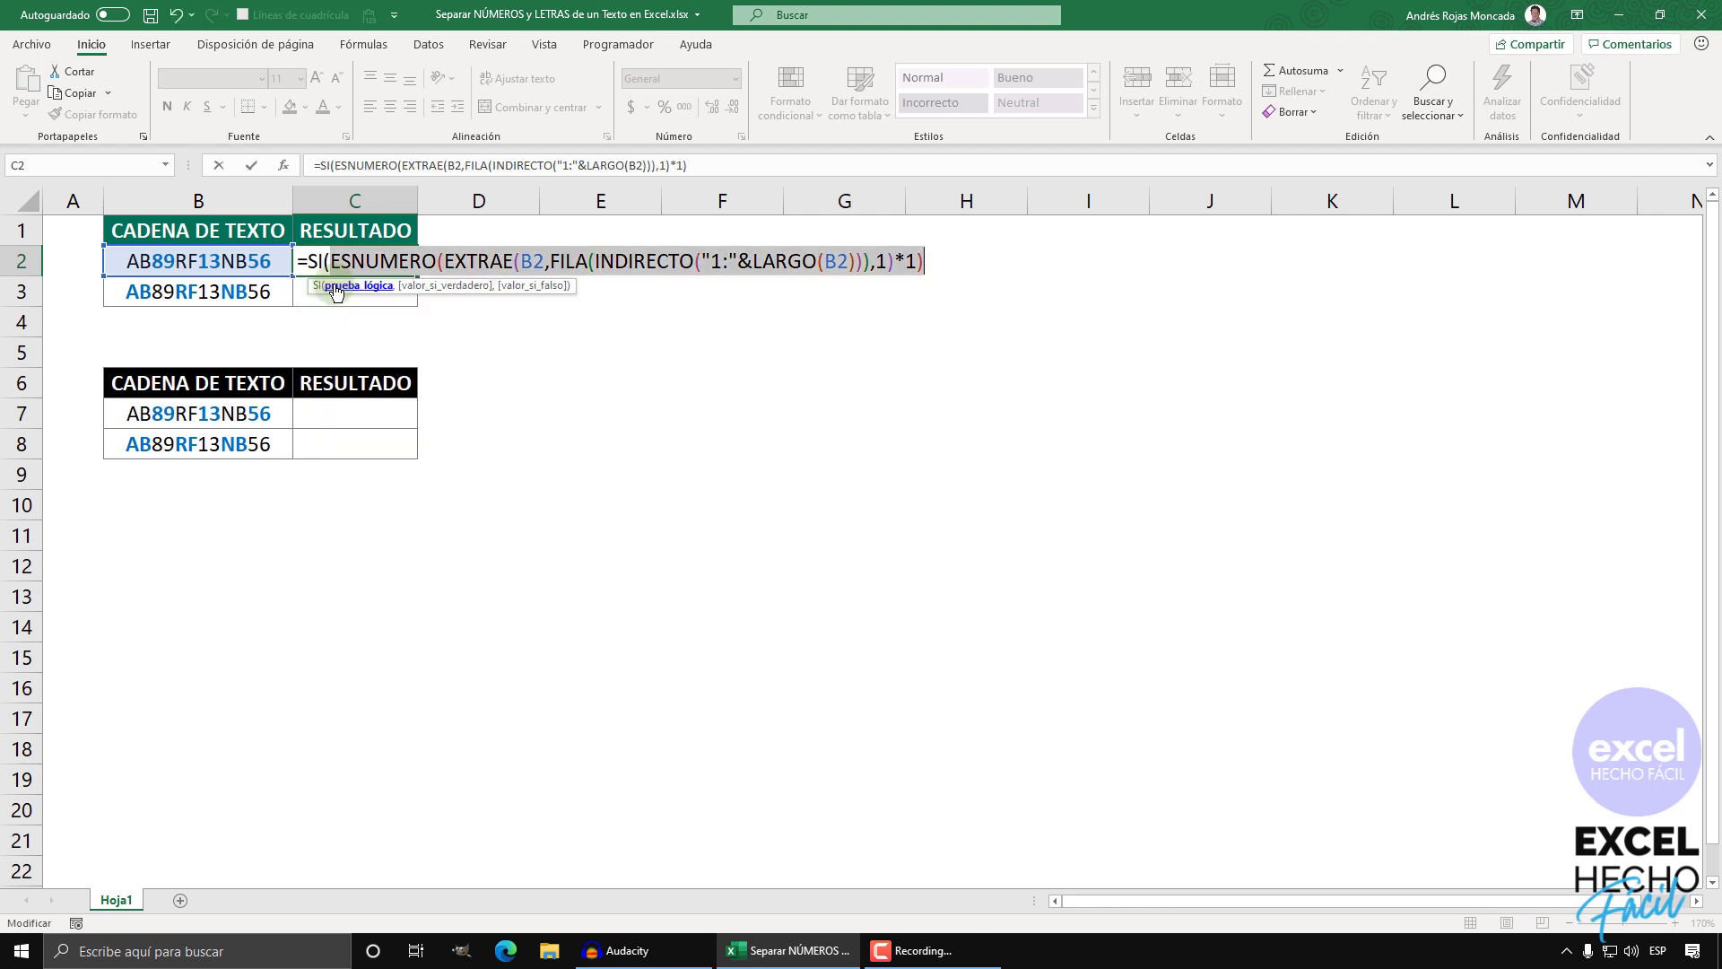
click(928, 262)
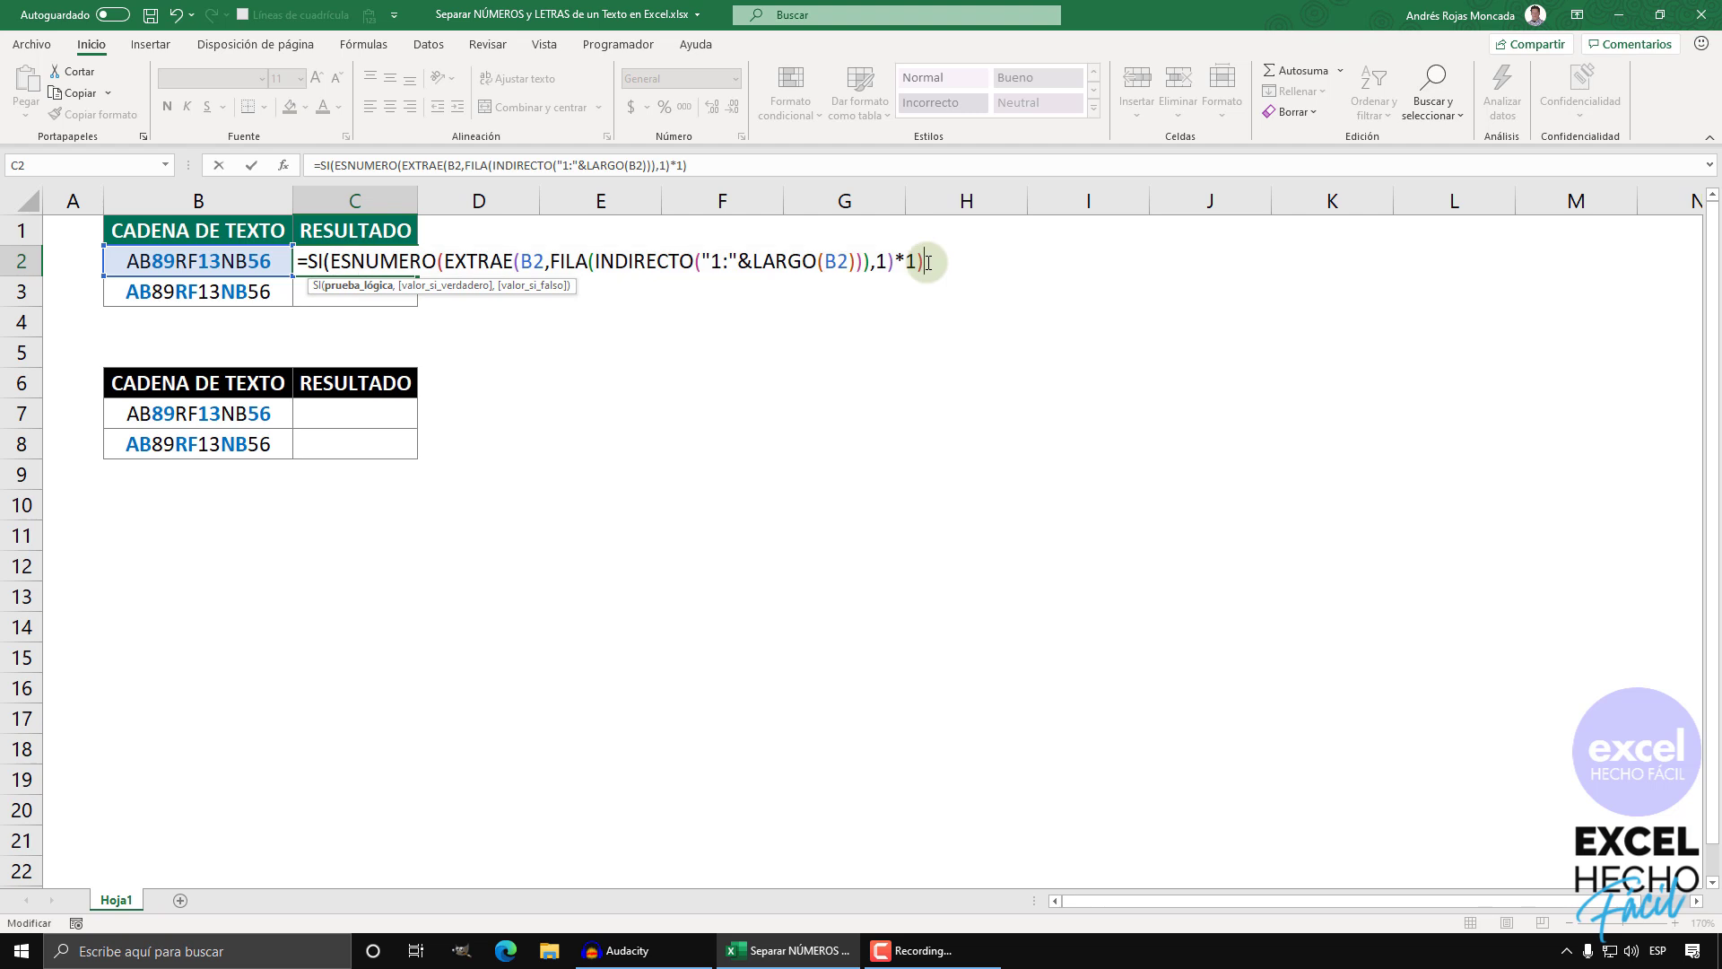
text(,)
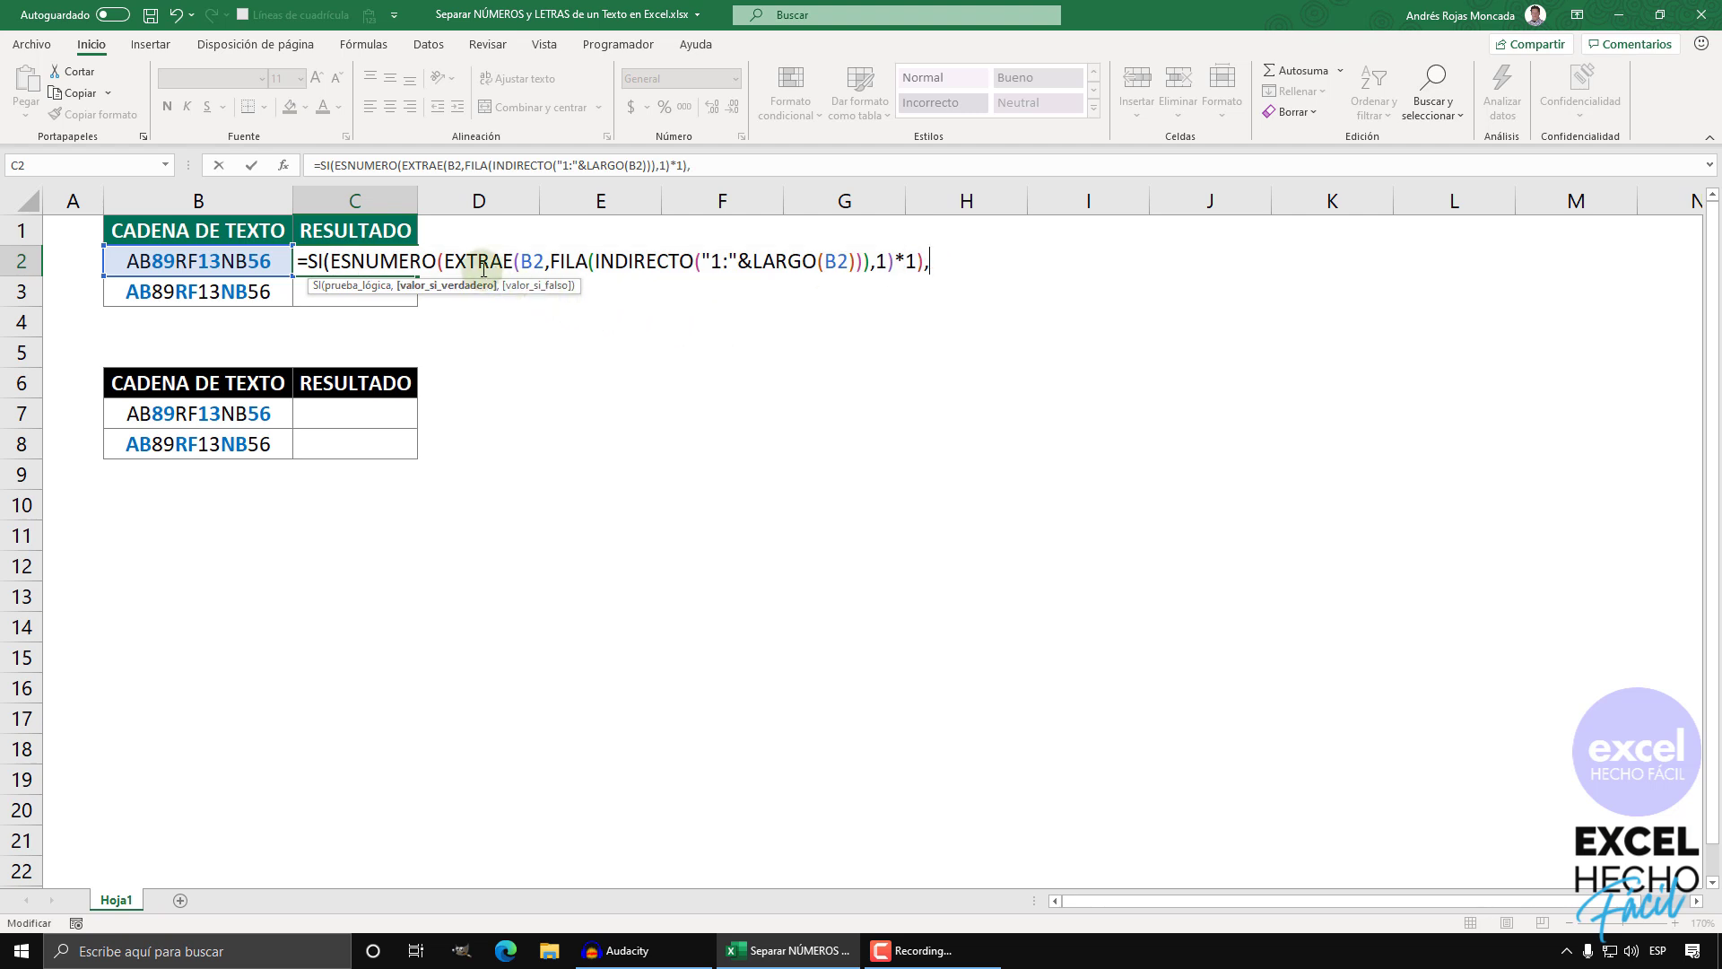
- Preview the array that the EXTRAE expression inside the SI logical test evaluates to, and restore the formula text
drag(445, 260, 895, 261)
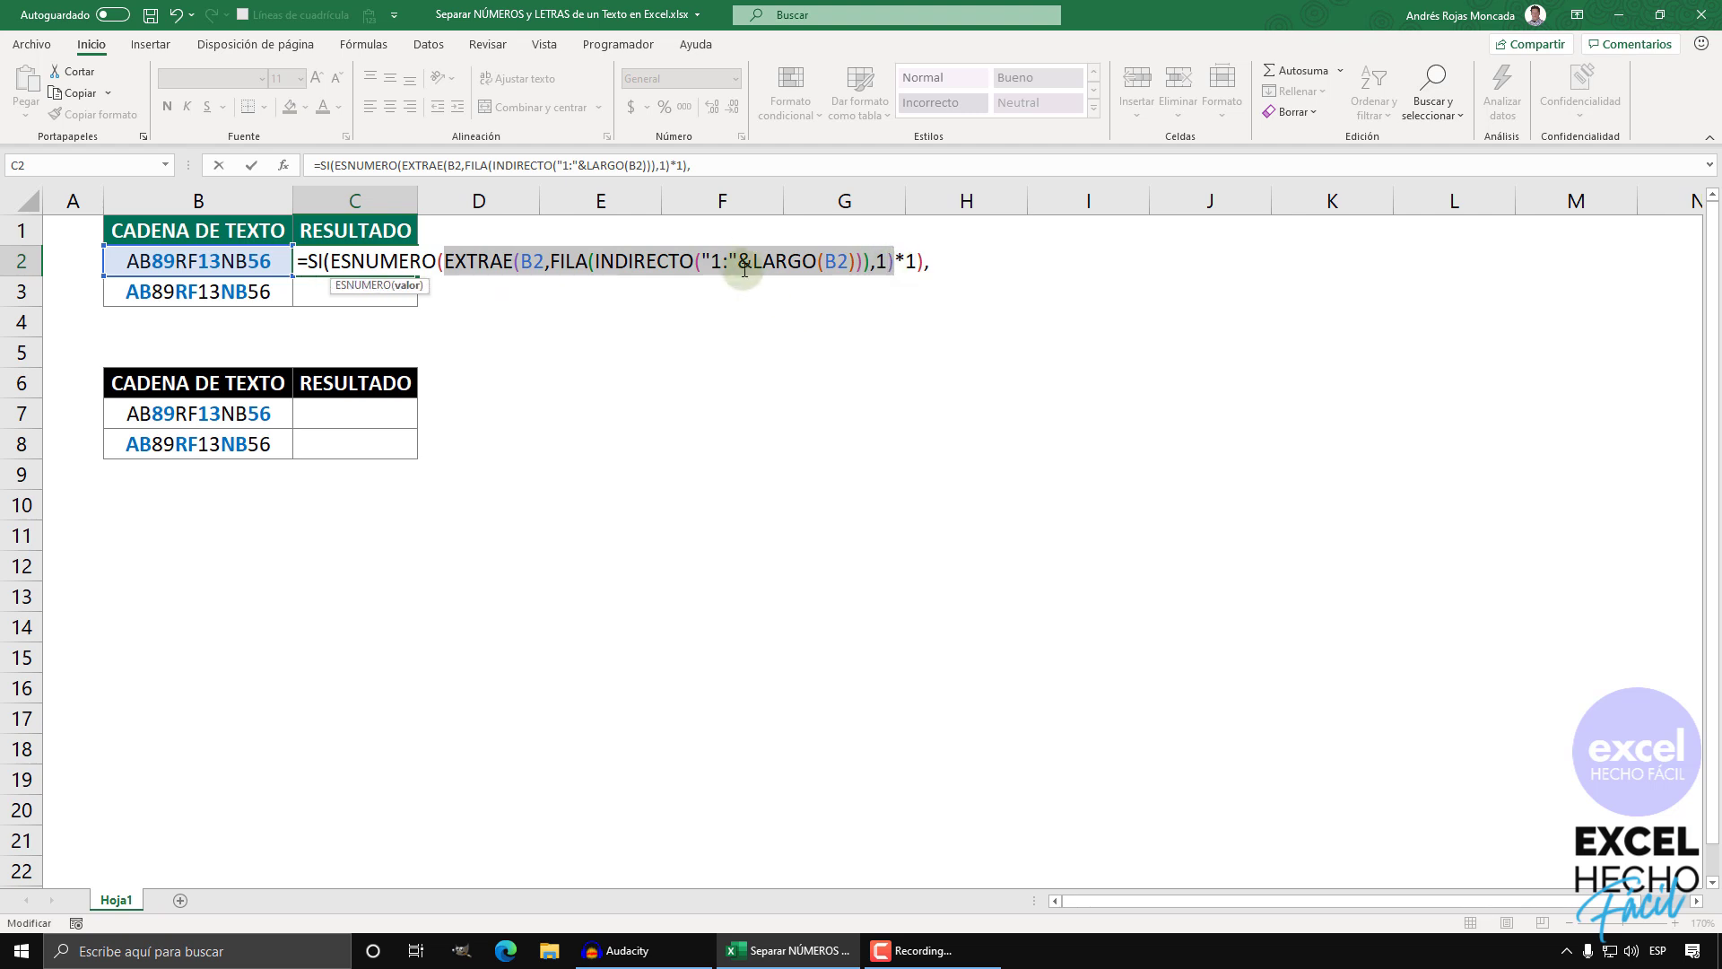
key(F9)
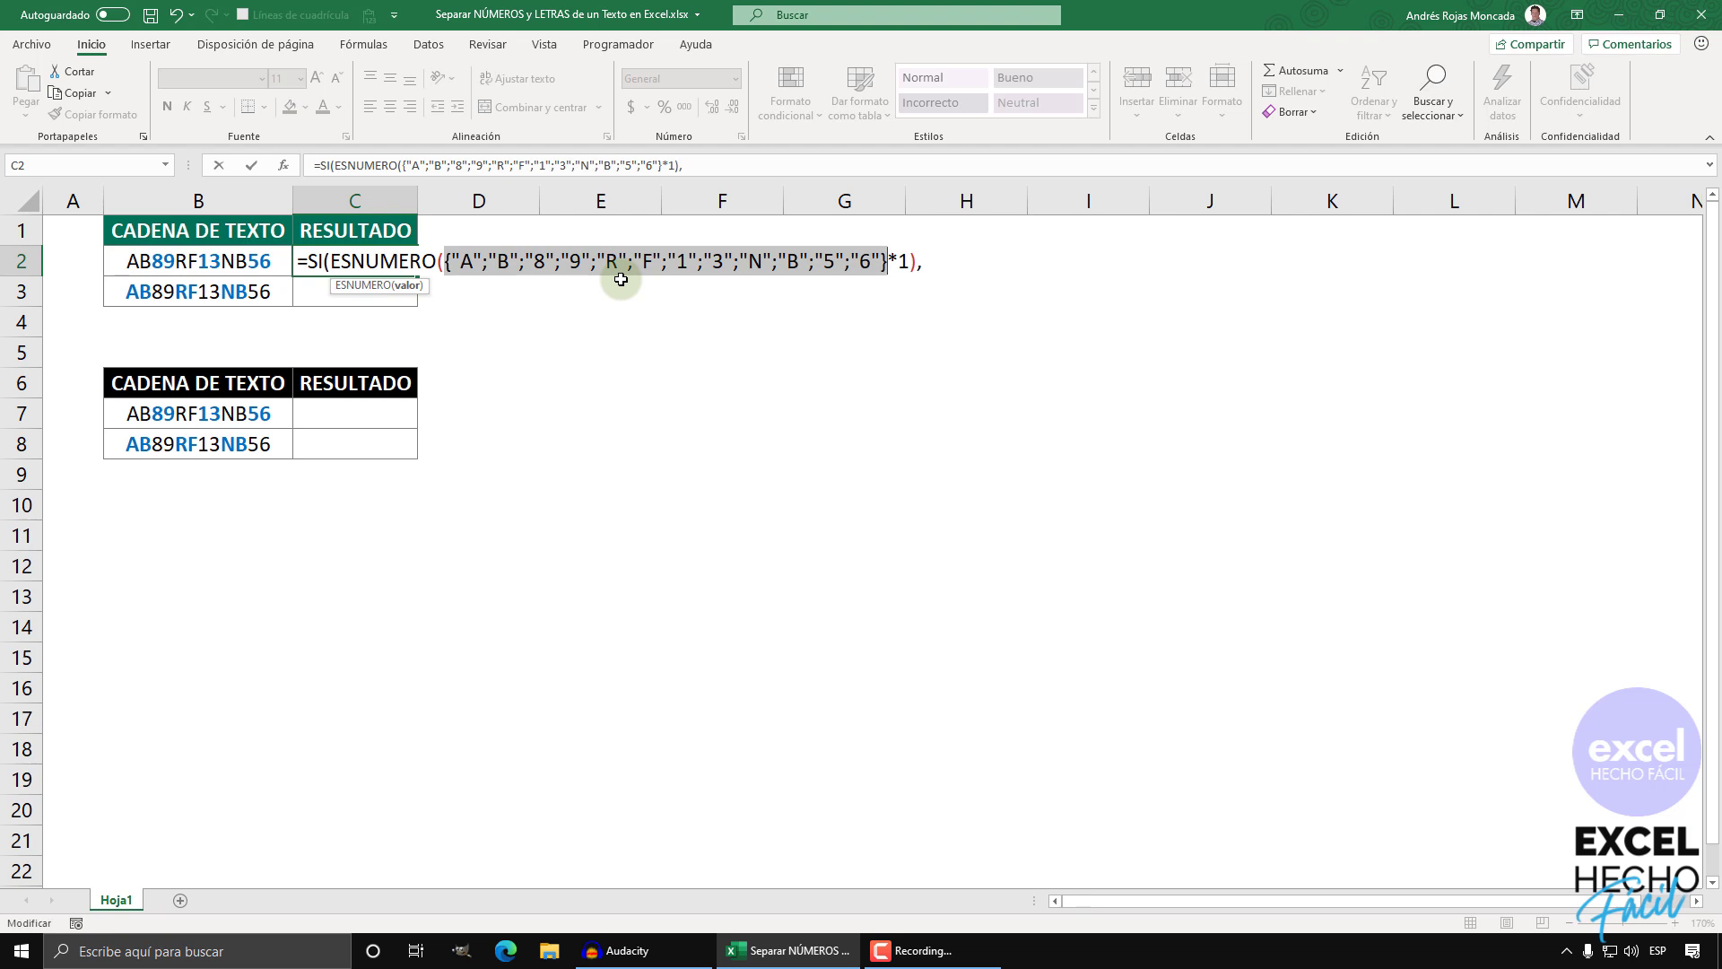
key(ctrl+z)
- Copy the EXTRAE expression without *1 into SI's value-if-true argument, and complete the function with "" as the value if false
key(ctrl+c)
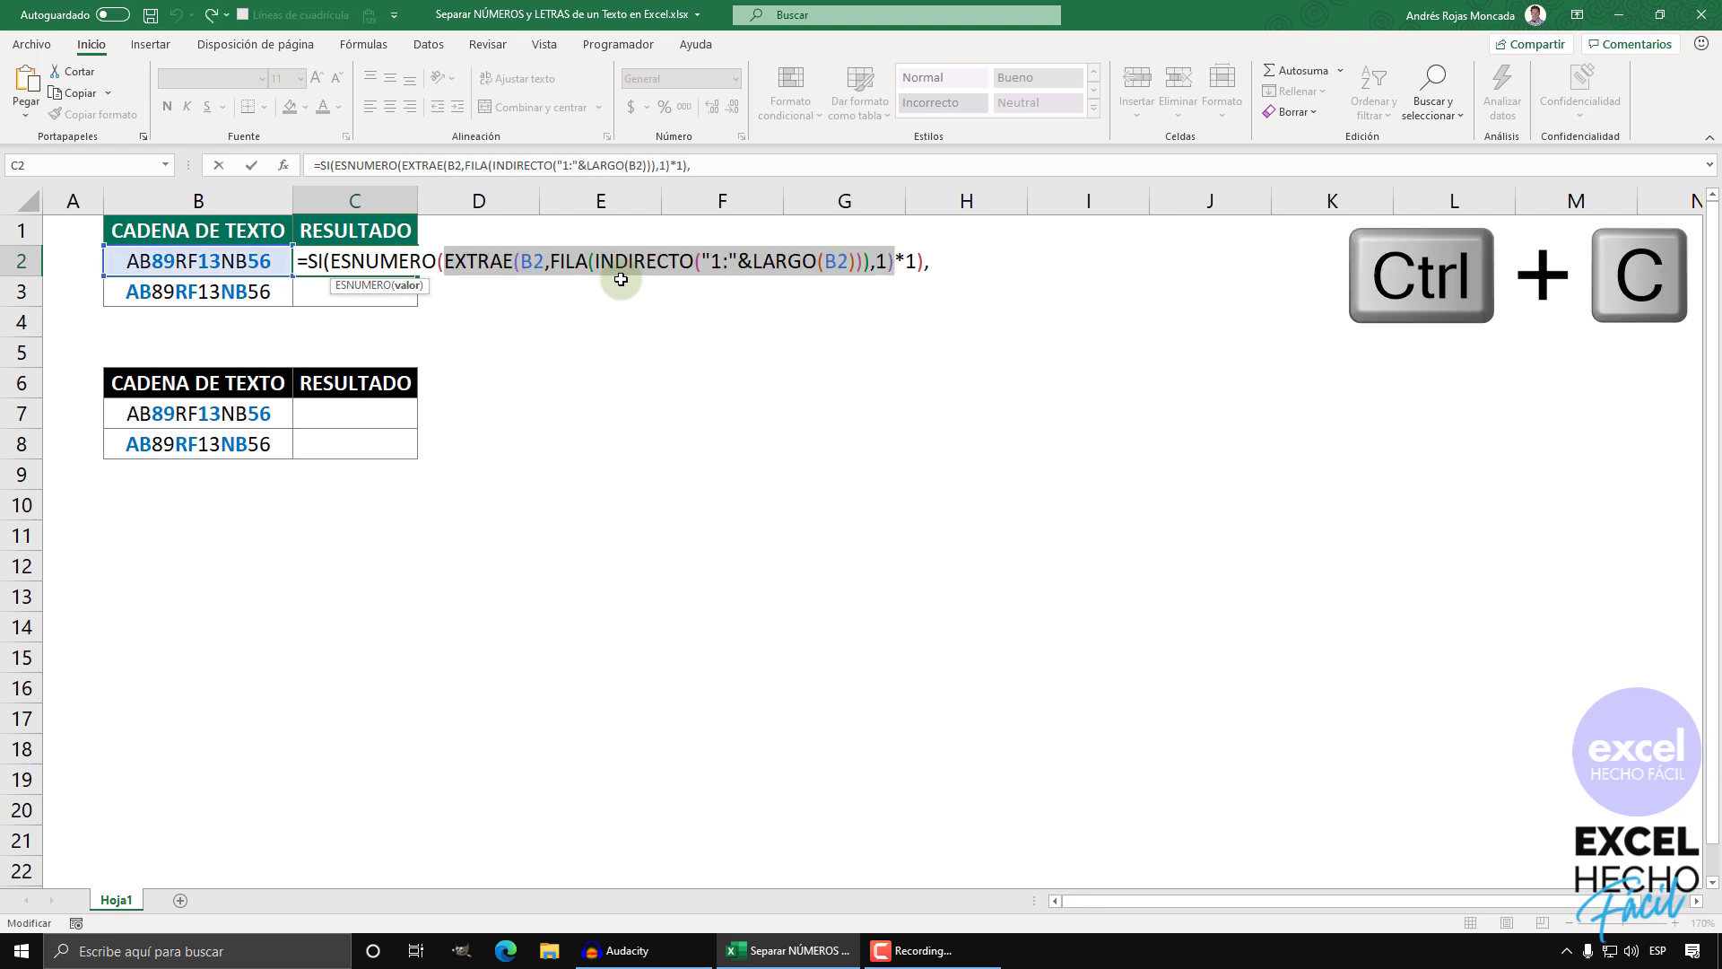
click(932, 261)
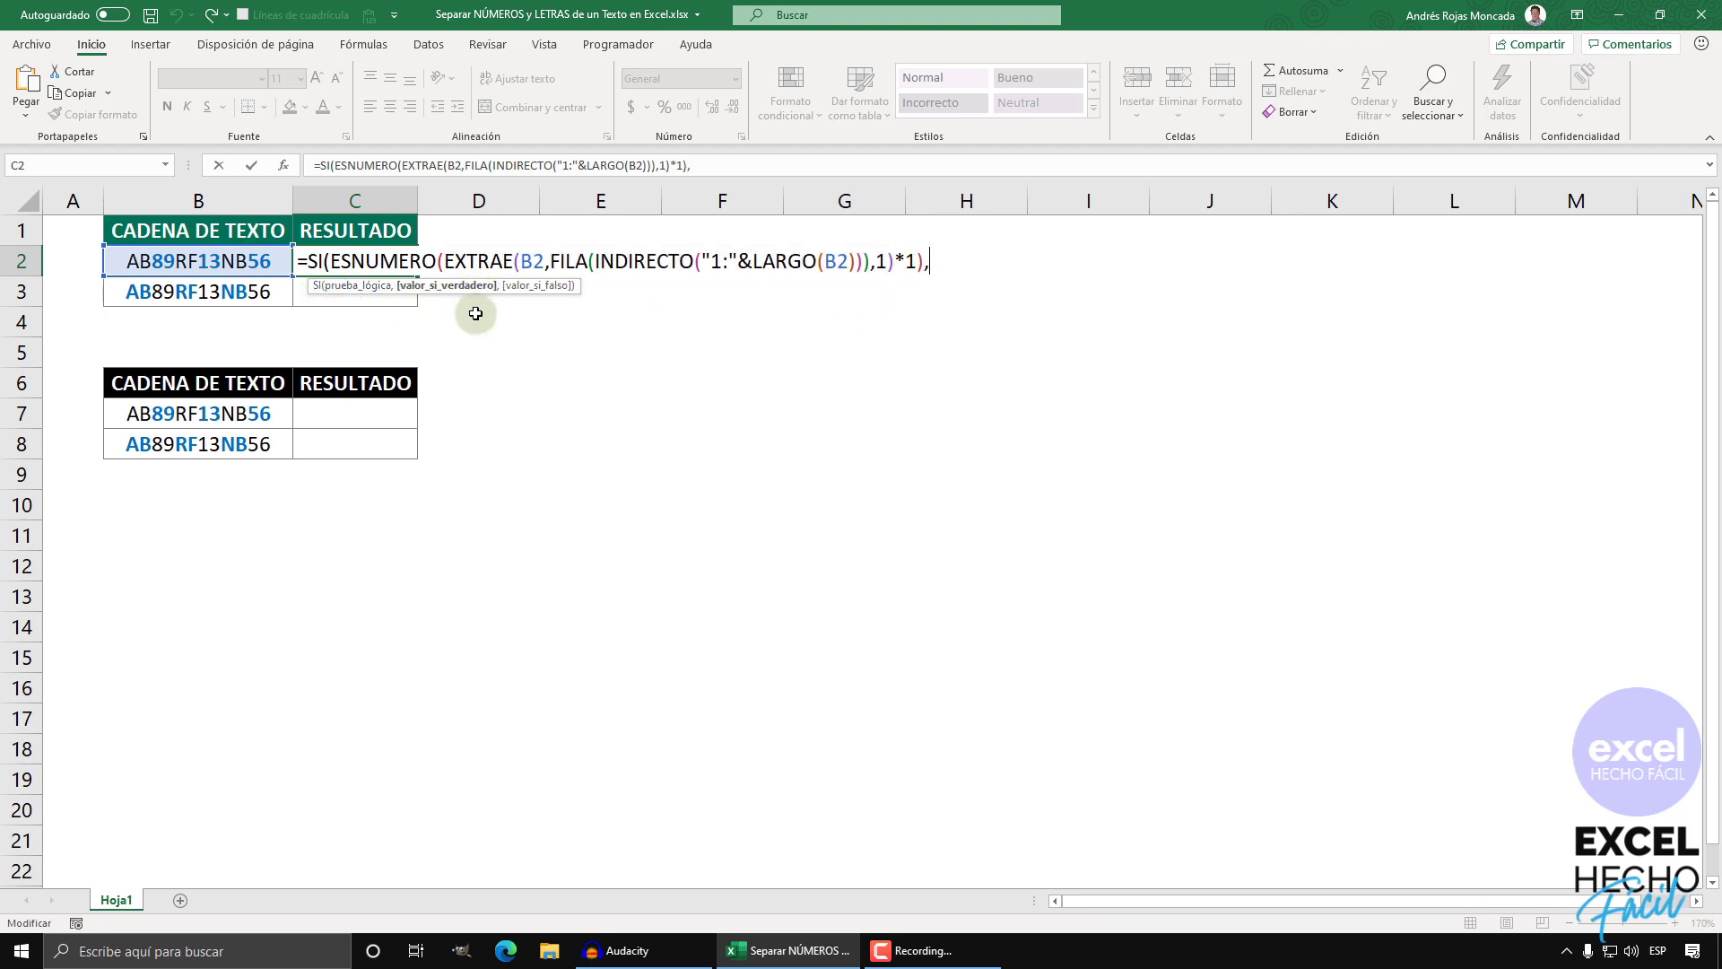
key(ctrl+v)
text(,)
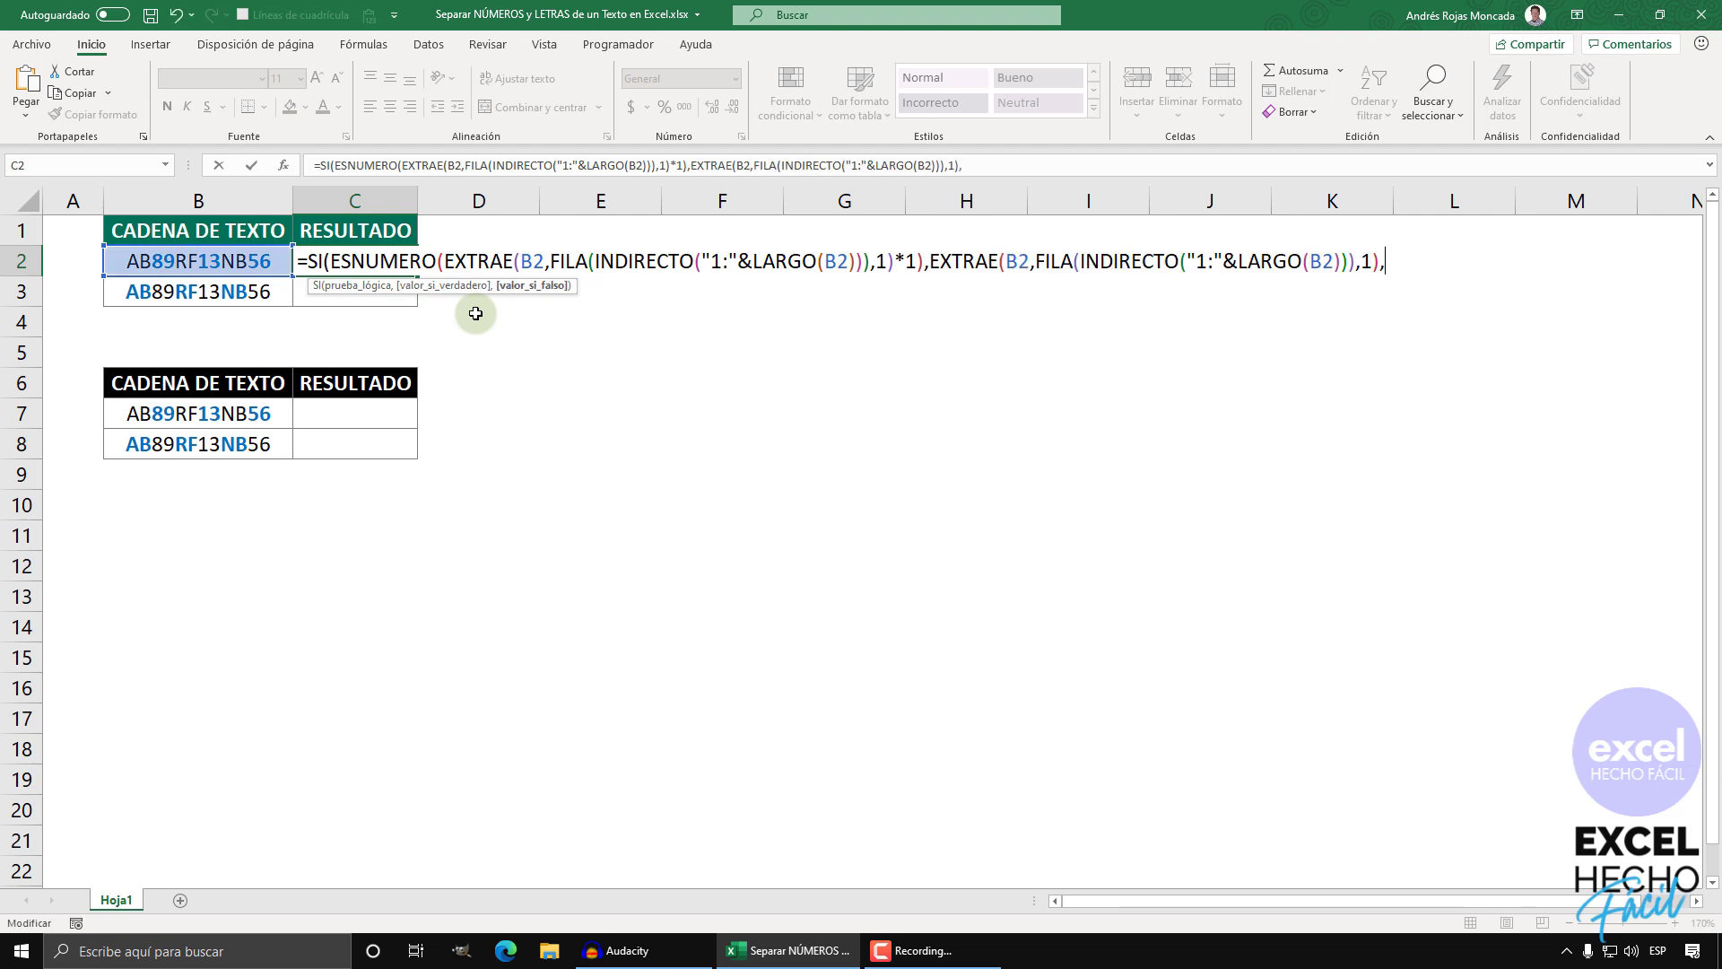
text(""))
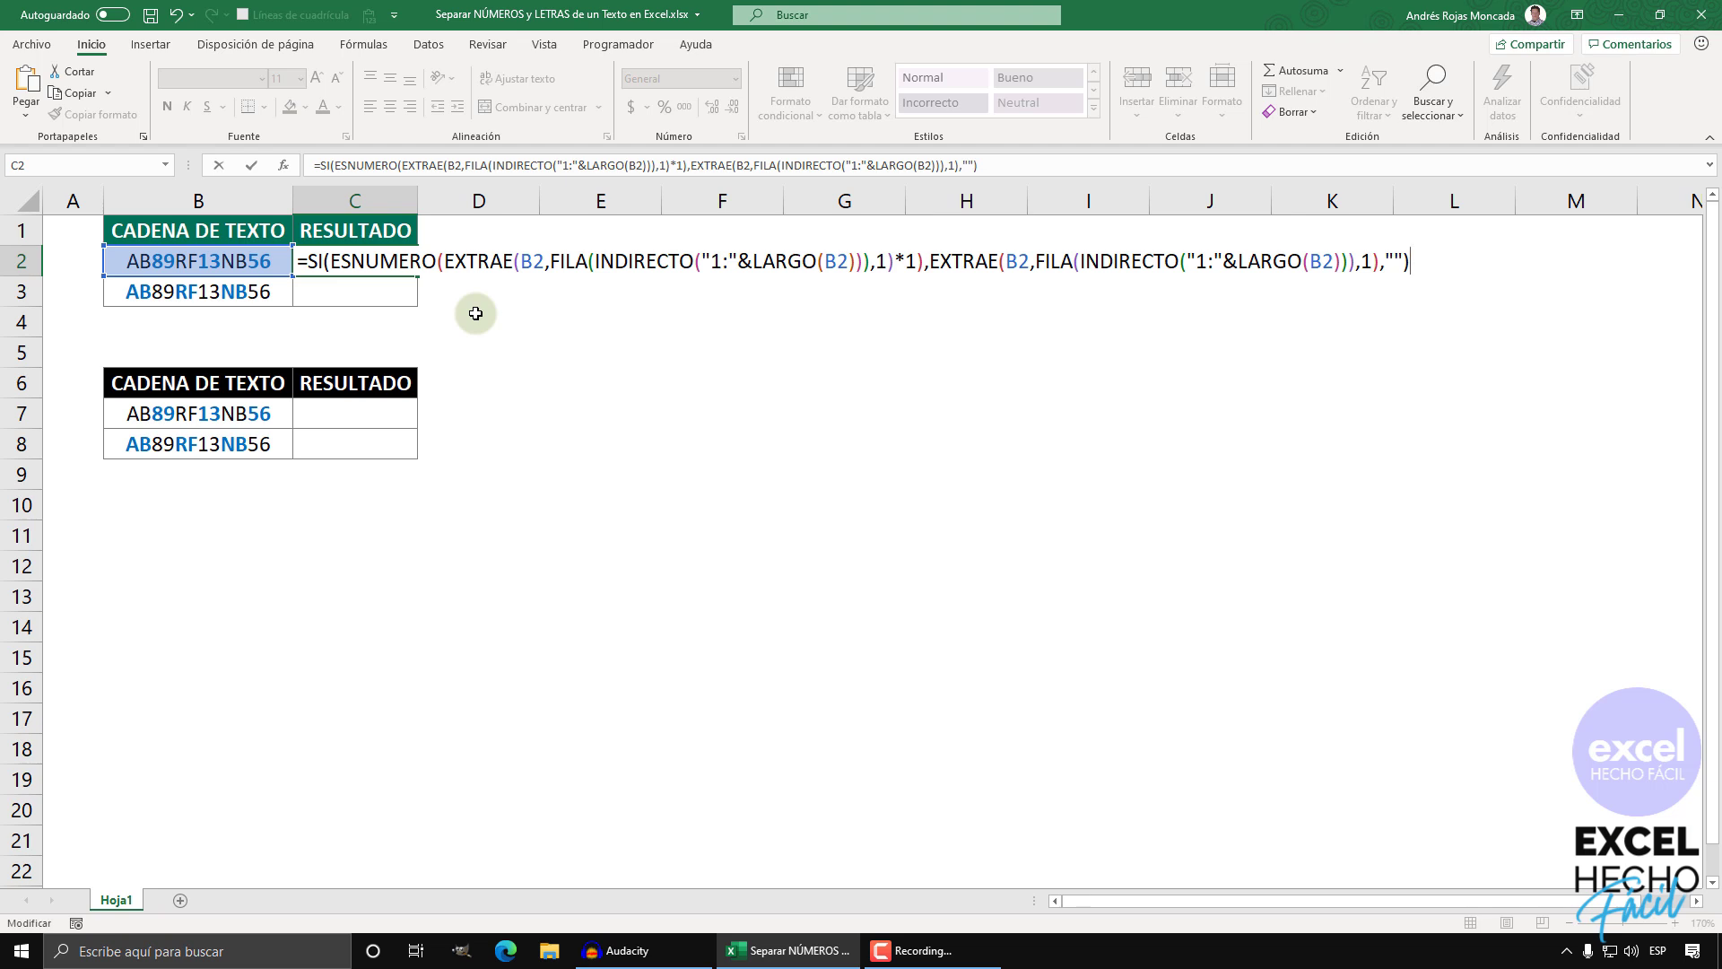
- Preview the array that the complete SI expression in C2 evaluates to, and restore the formula text
key(F9)
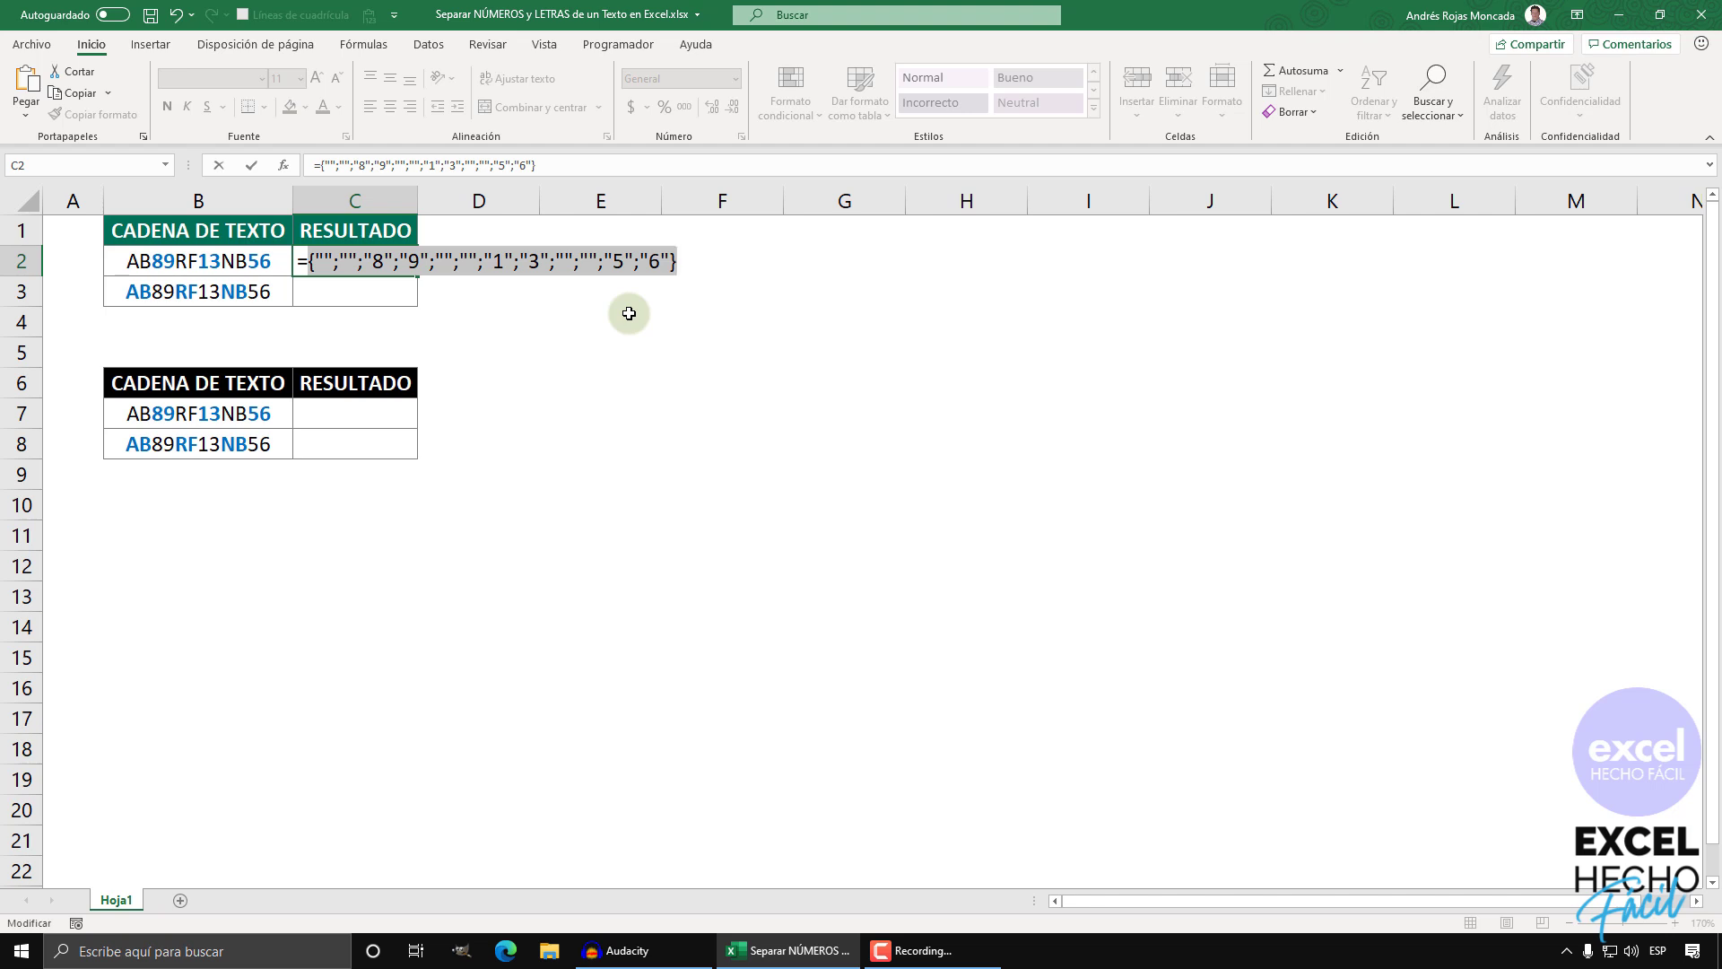
key(ctrl+z)
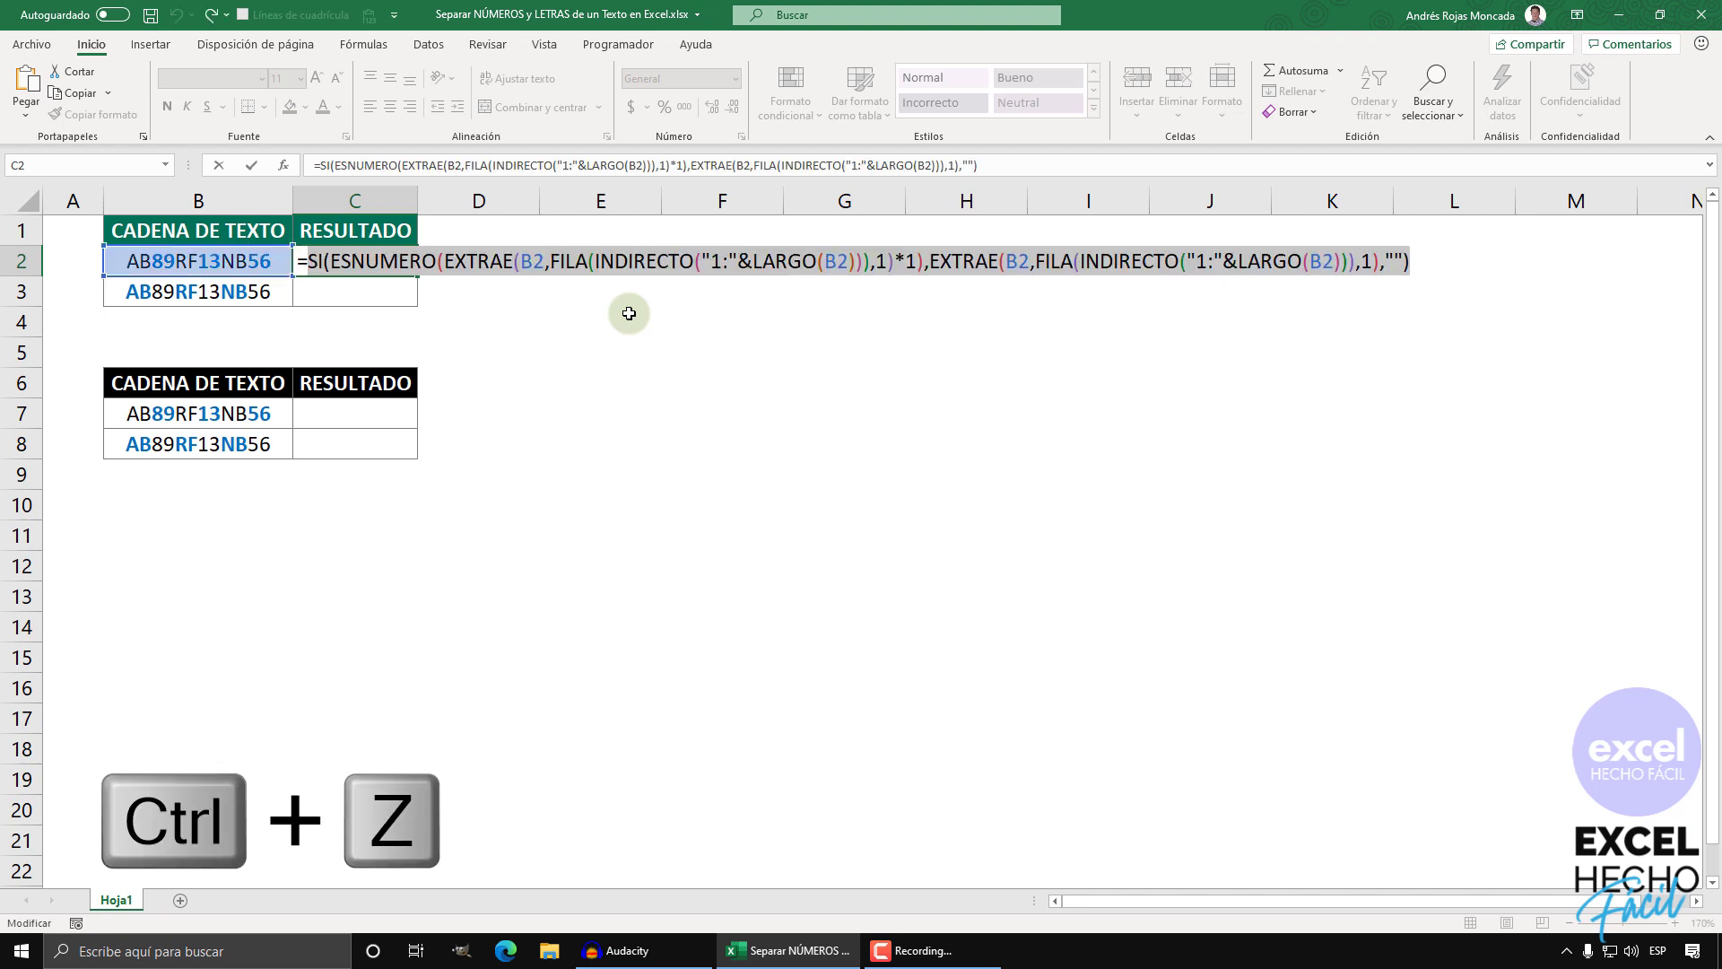
- Wrap the whole SI expression in C2 in the CONCAT function and enter it as an array formula
click(308, 261)
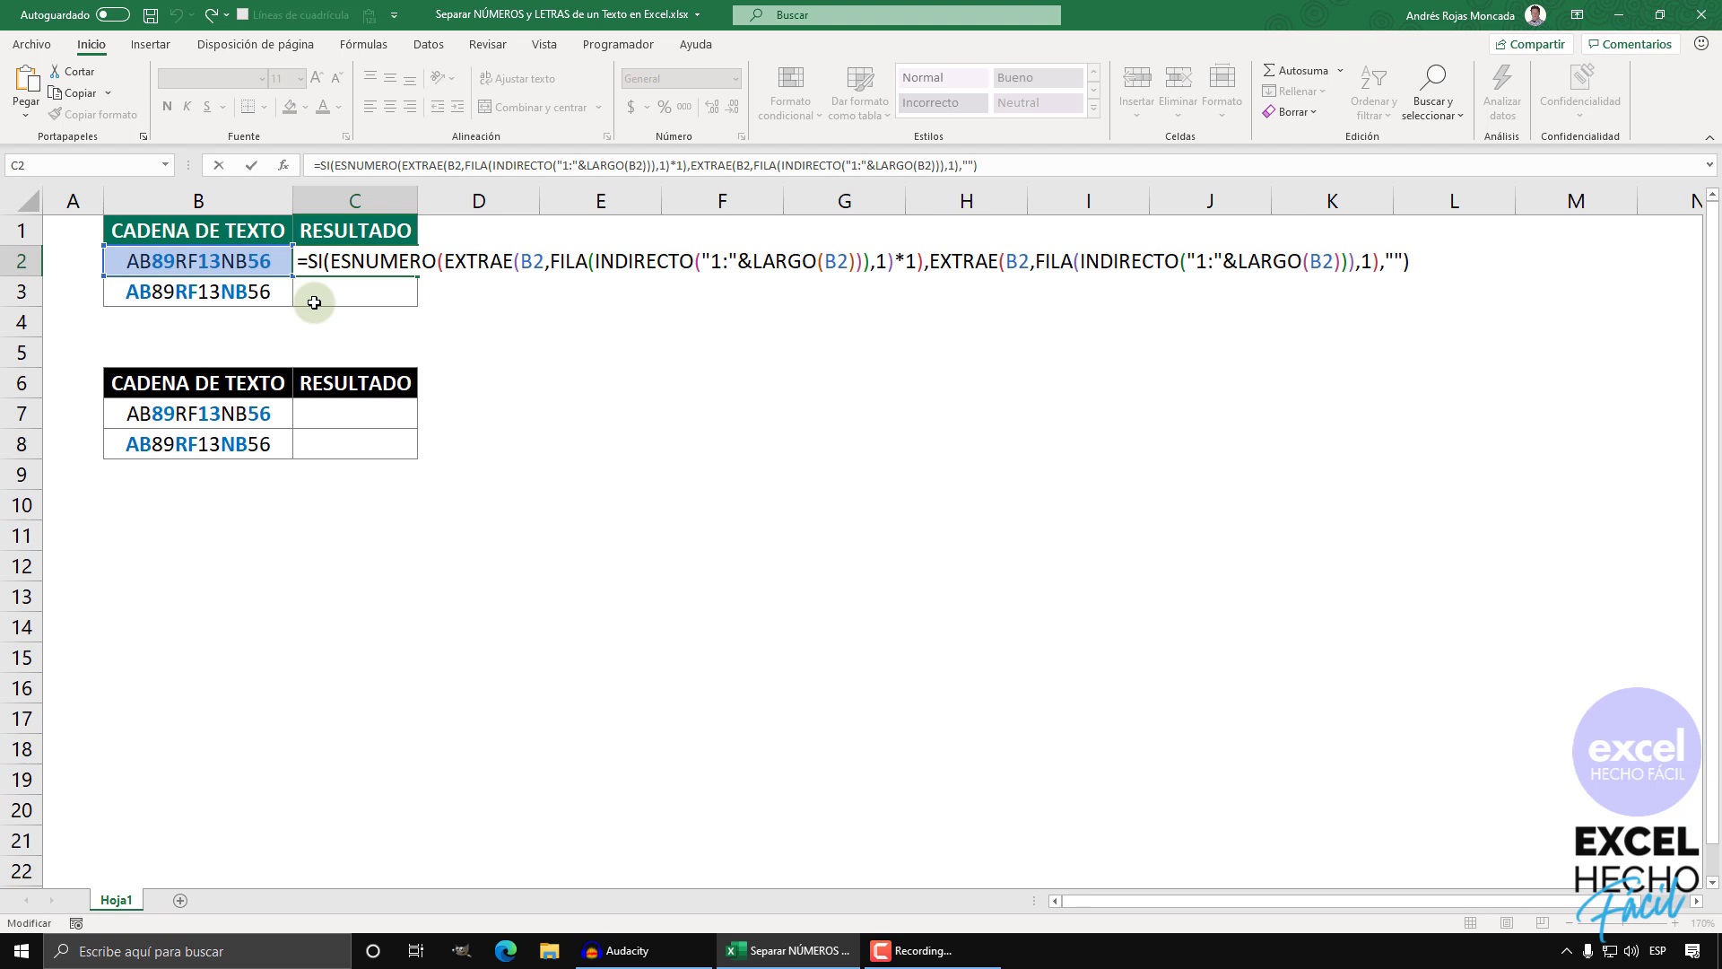
text(CONCAT()
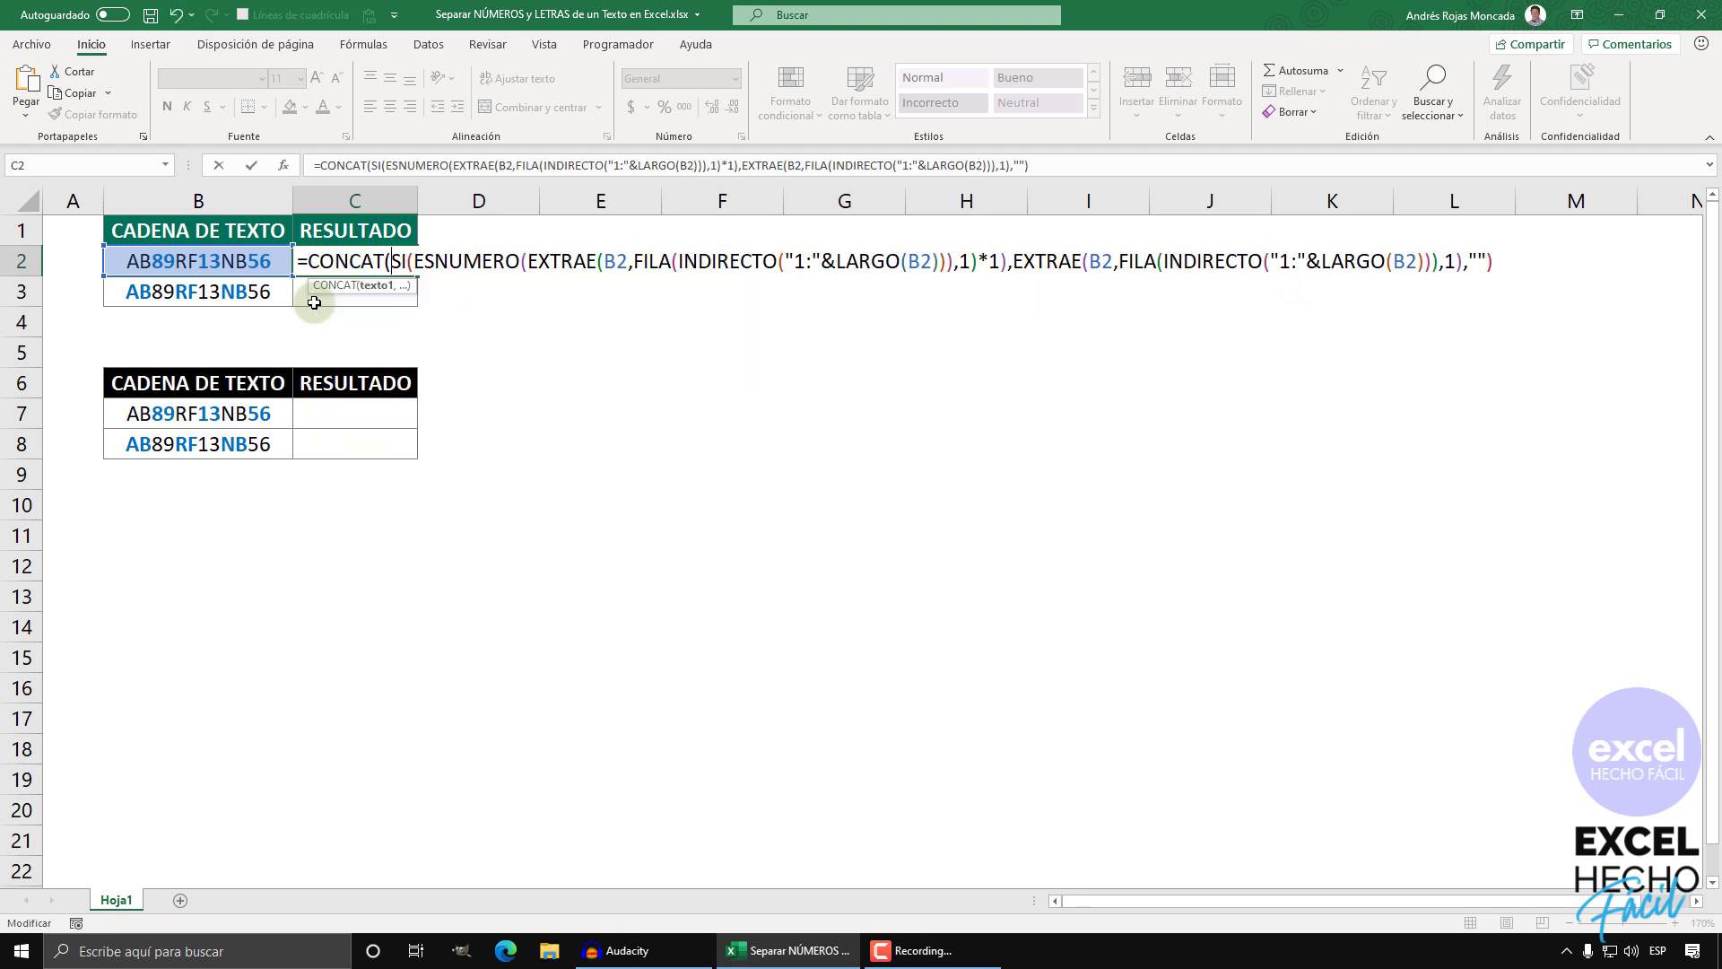
key(shift+End)
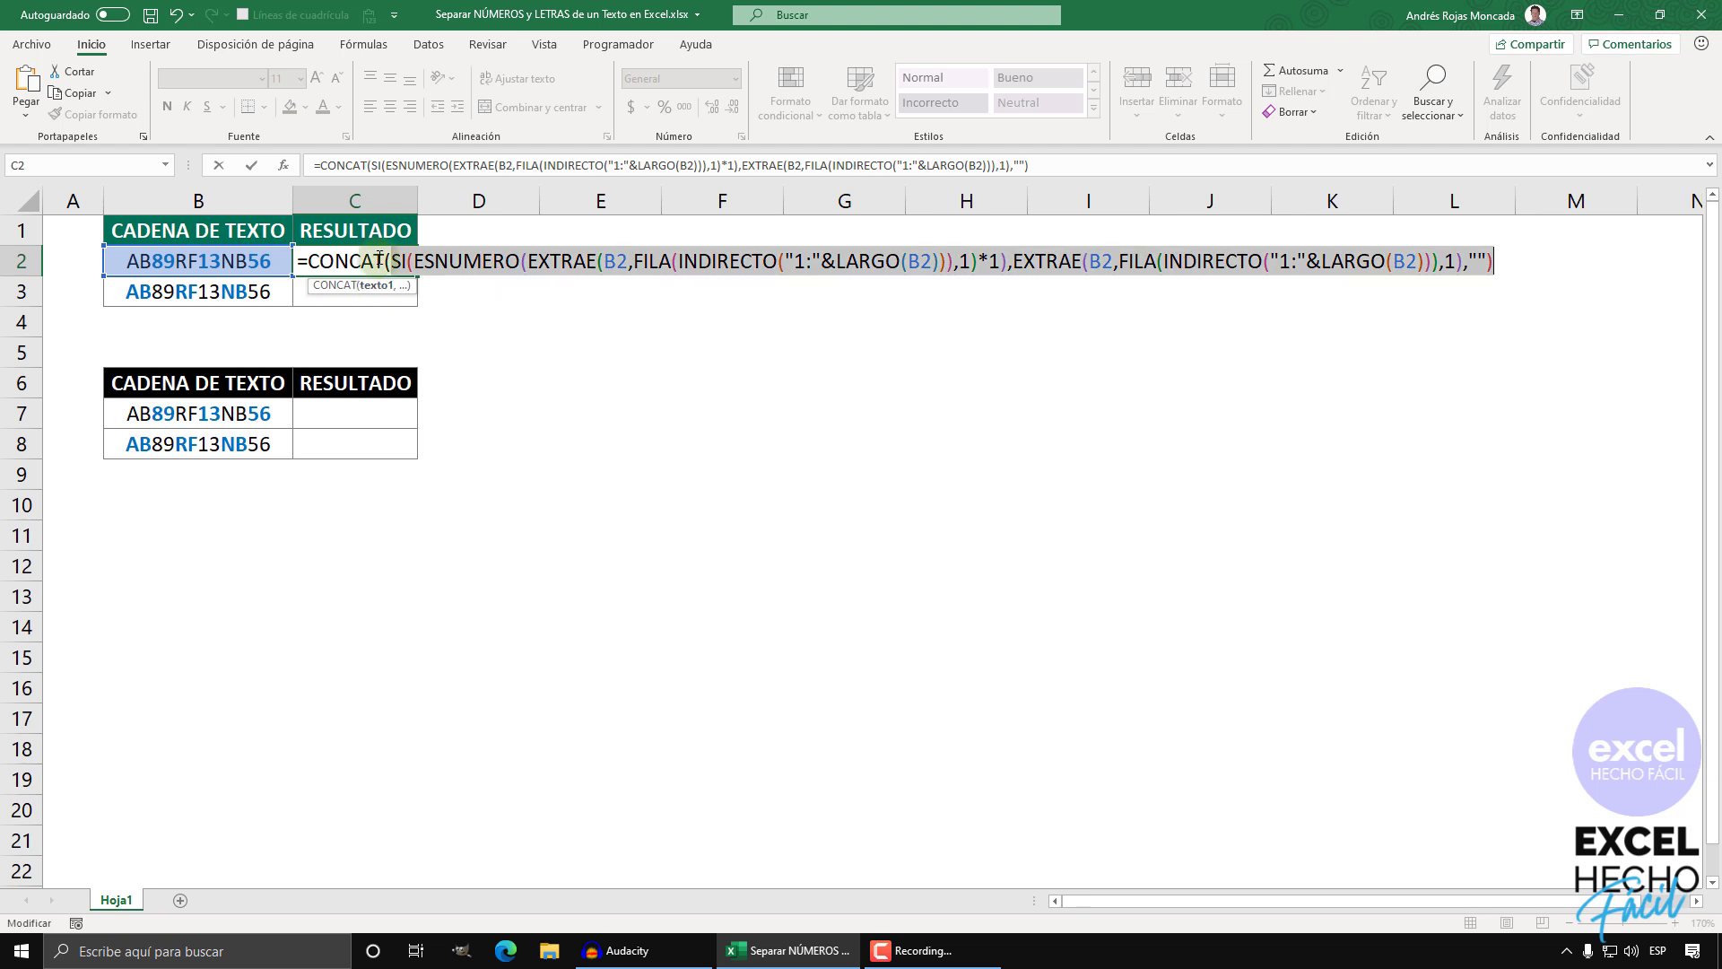
key(End)
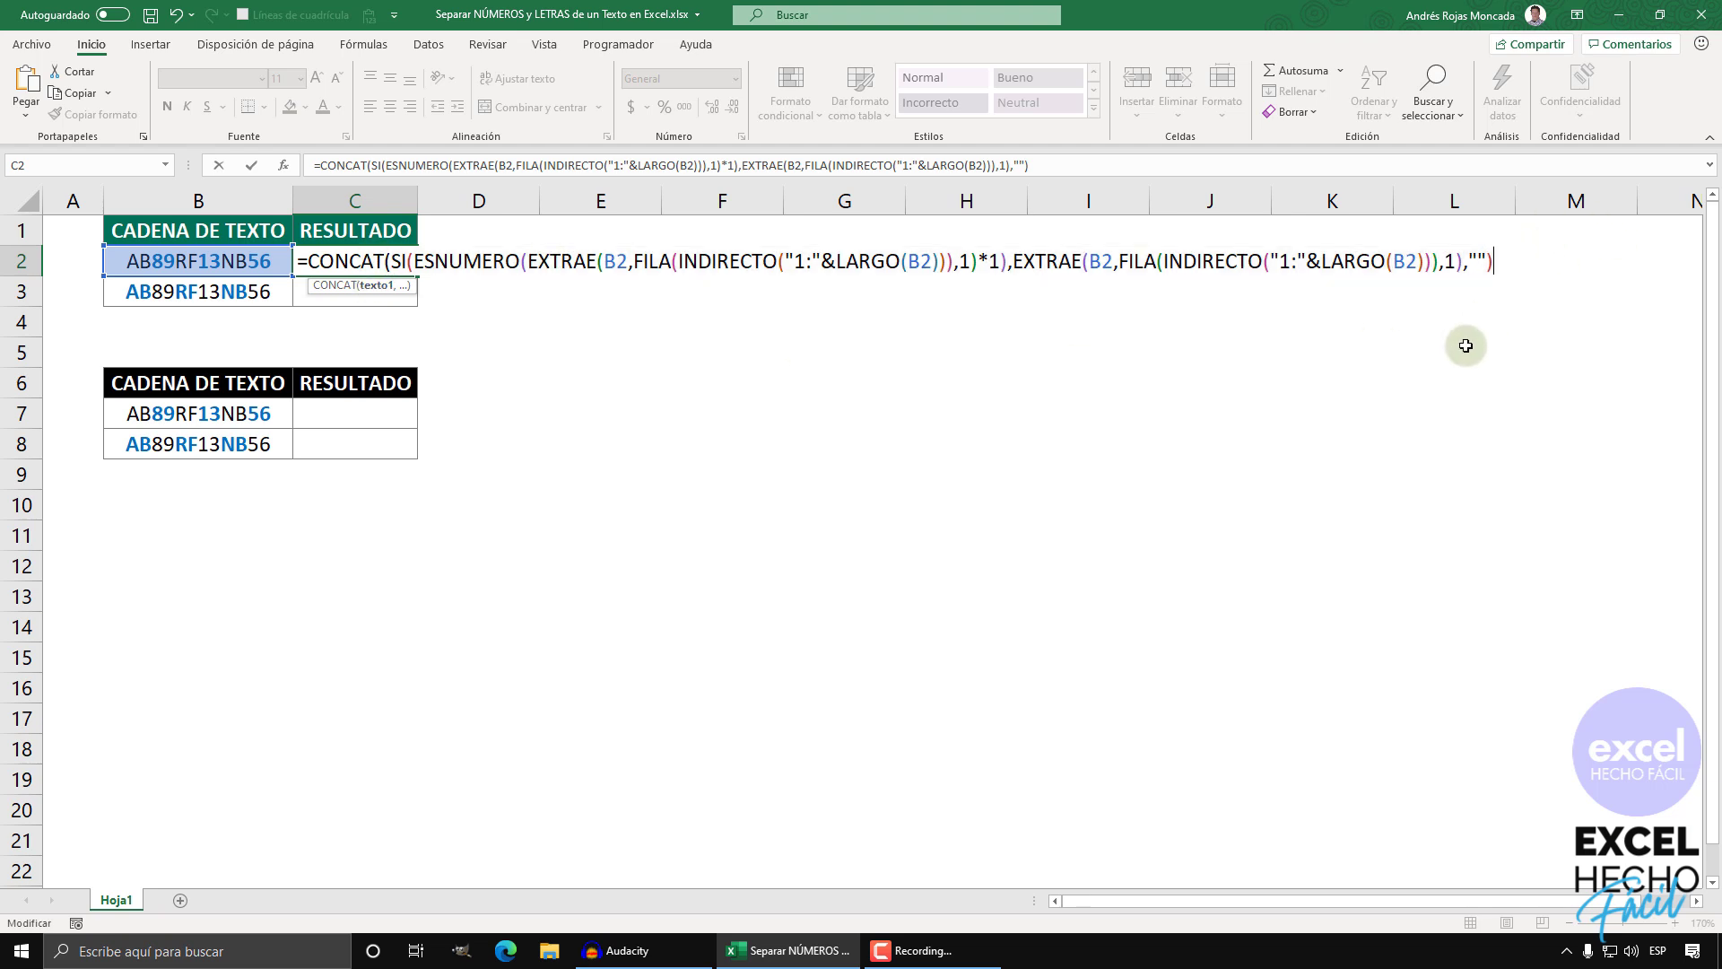
text())
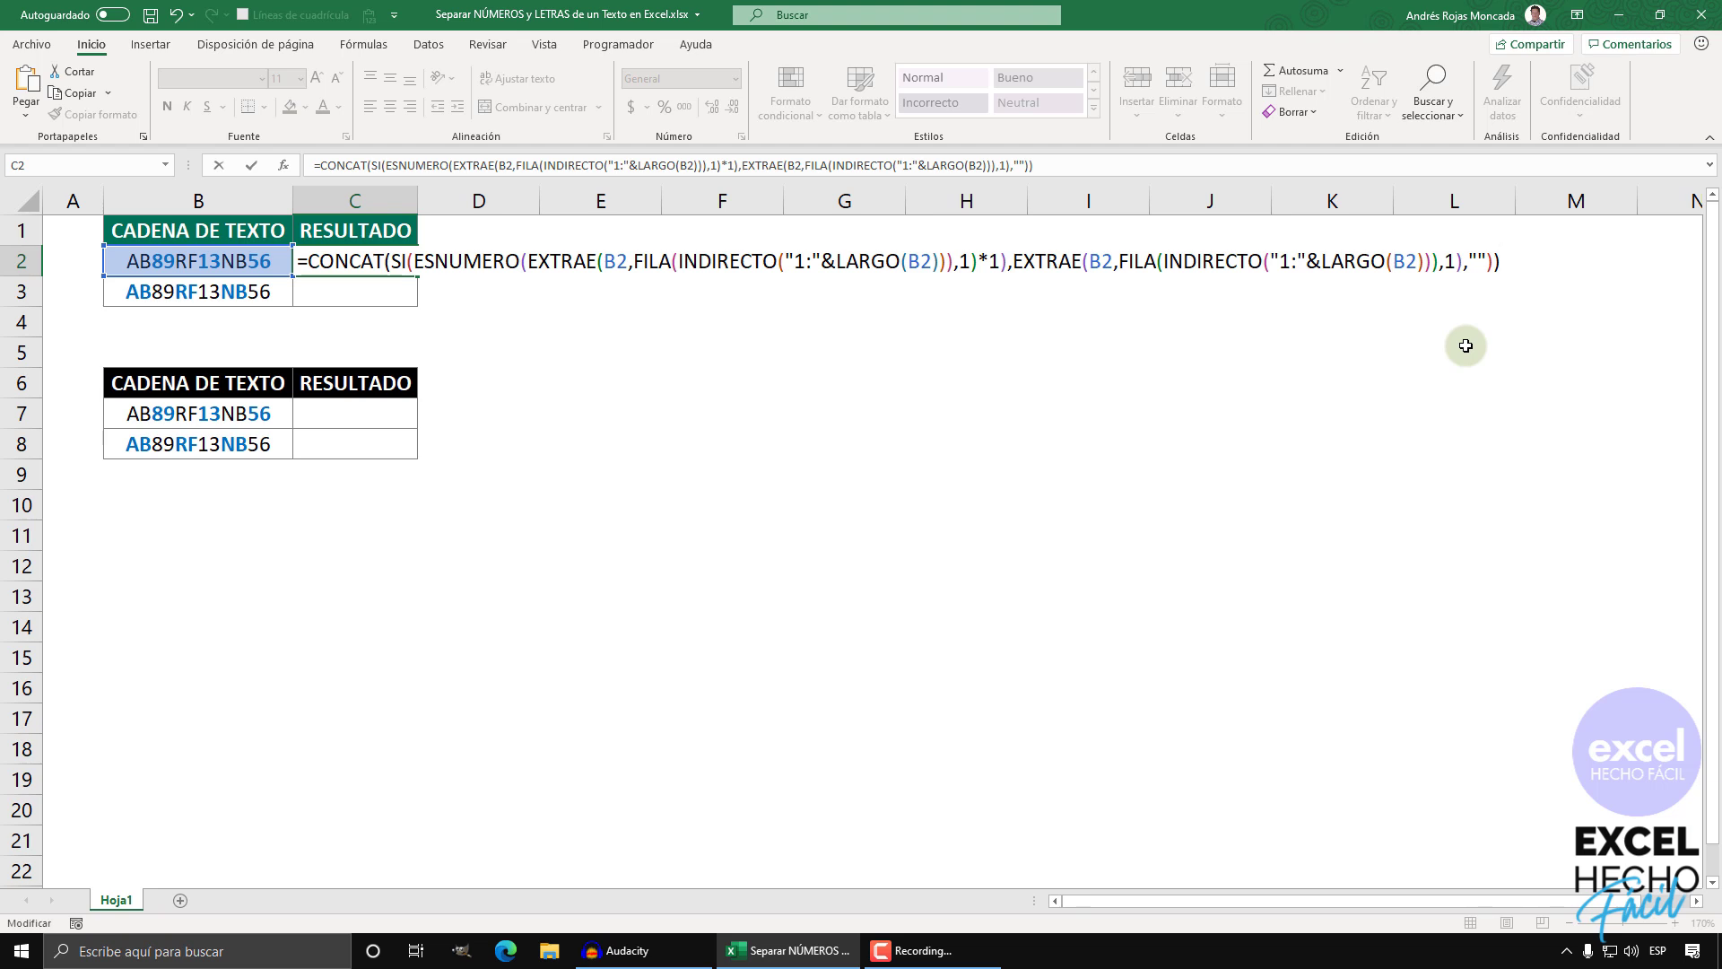
key(ctrl+shift+Return)
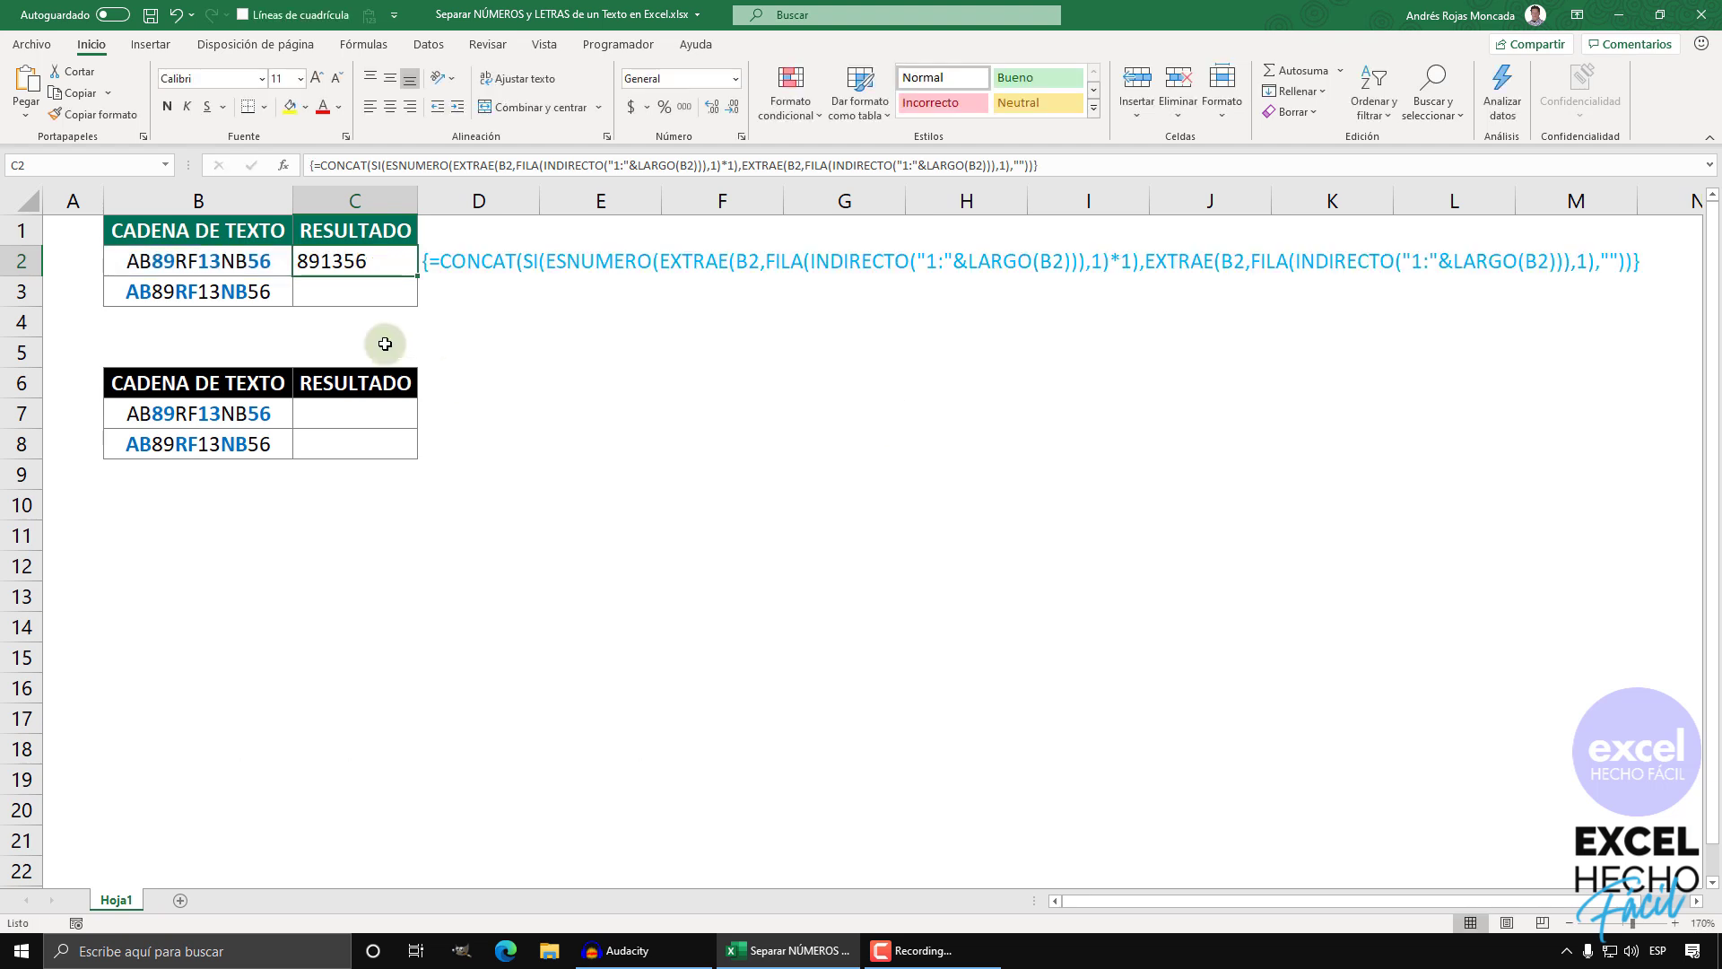
- Fill the array formula from C2 down to C3
drag(417, 277, 367, 293)
click(363, 294)
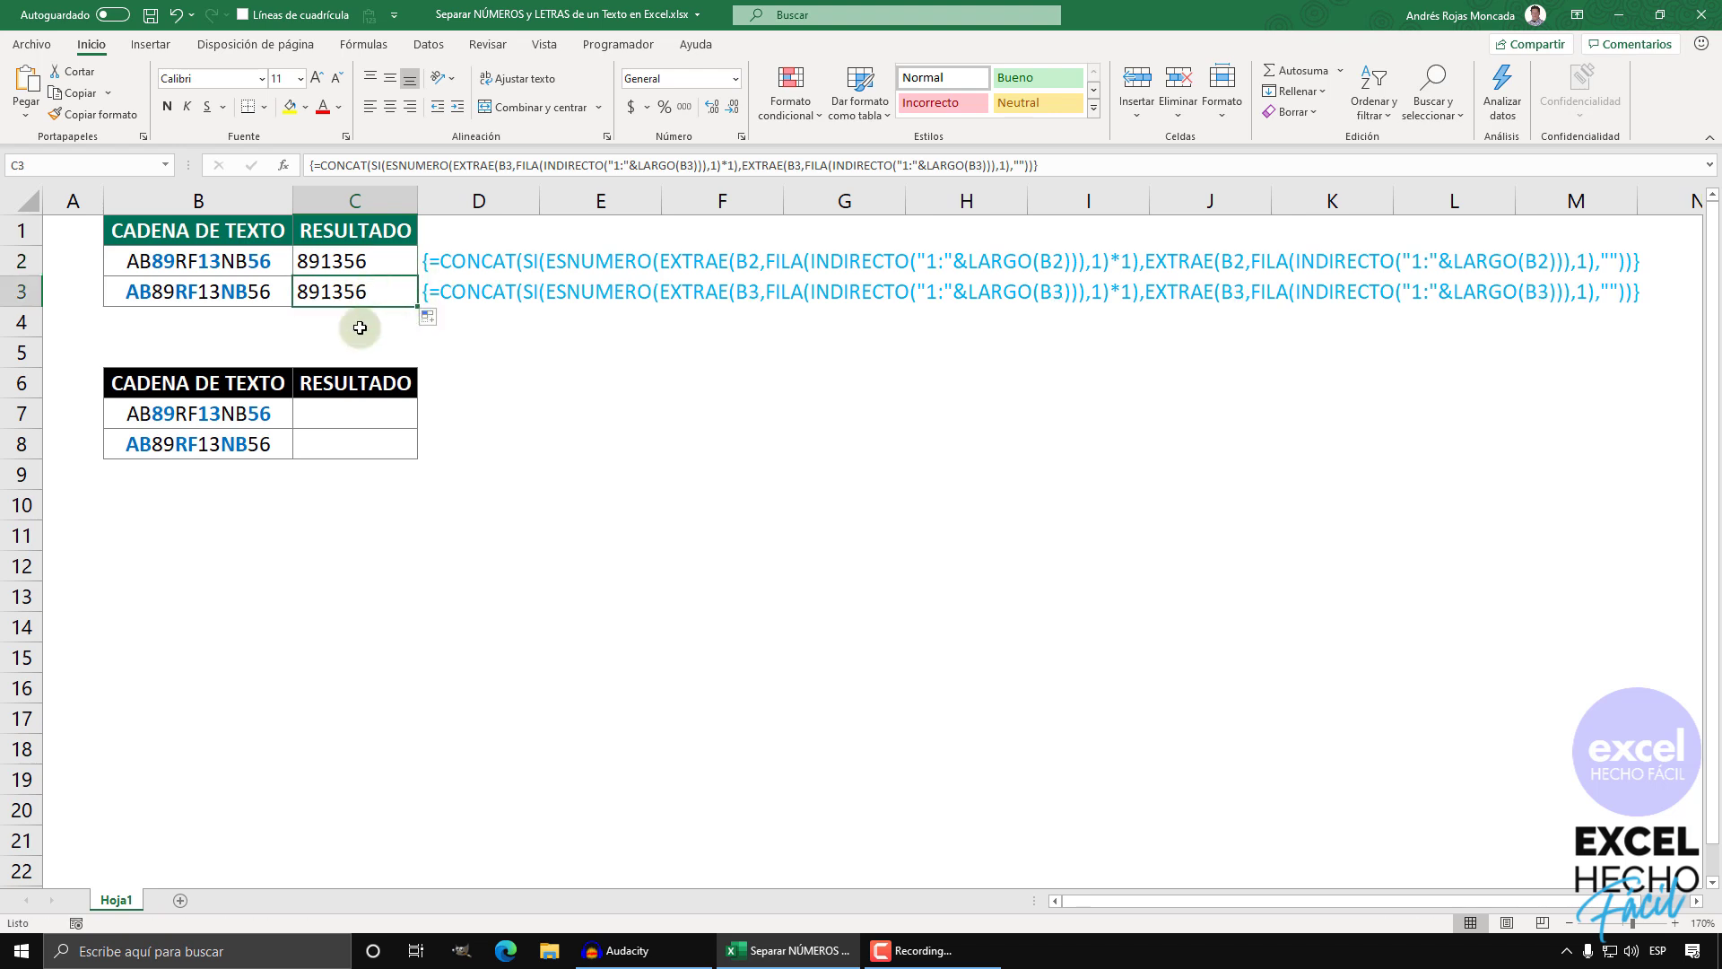
click(169, 296)
click(346, 294)
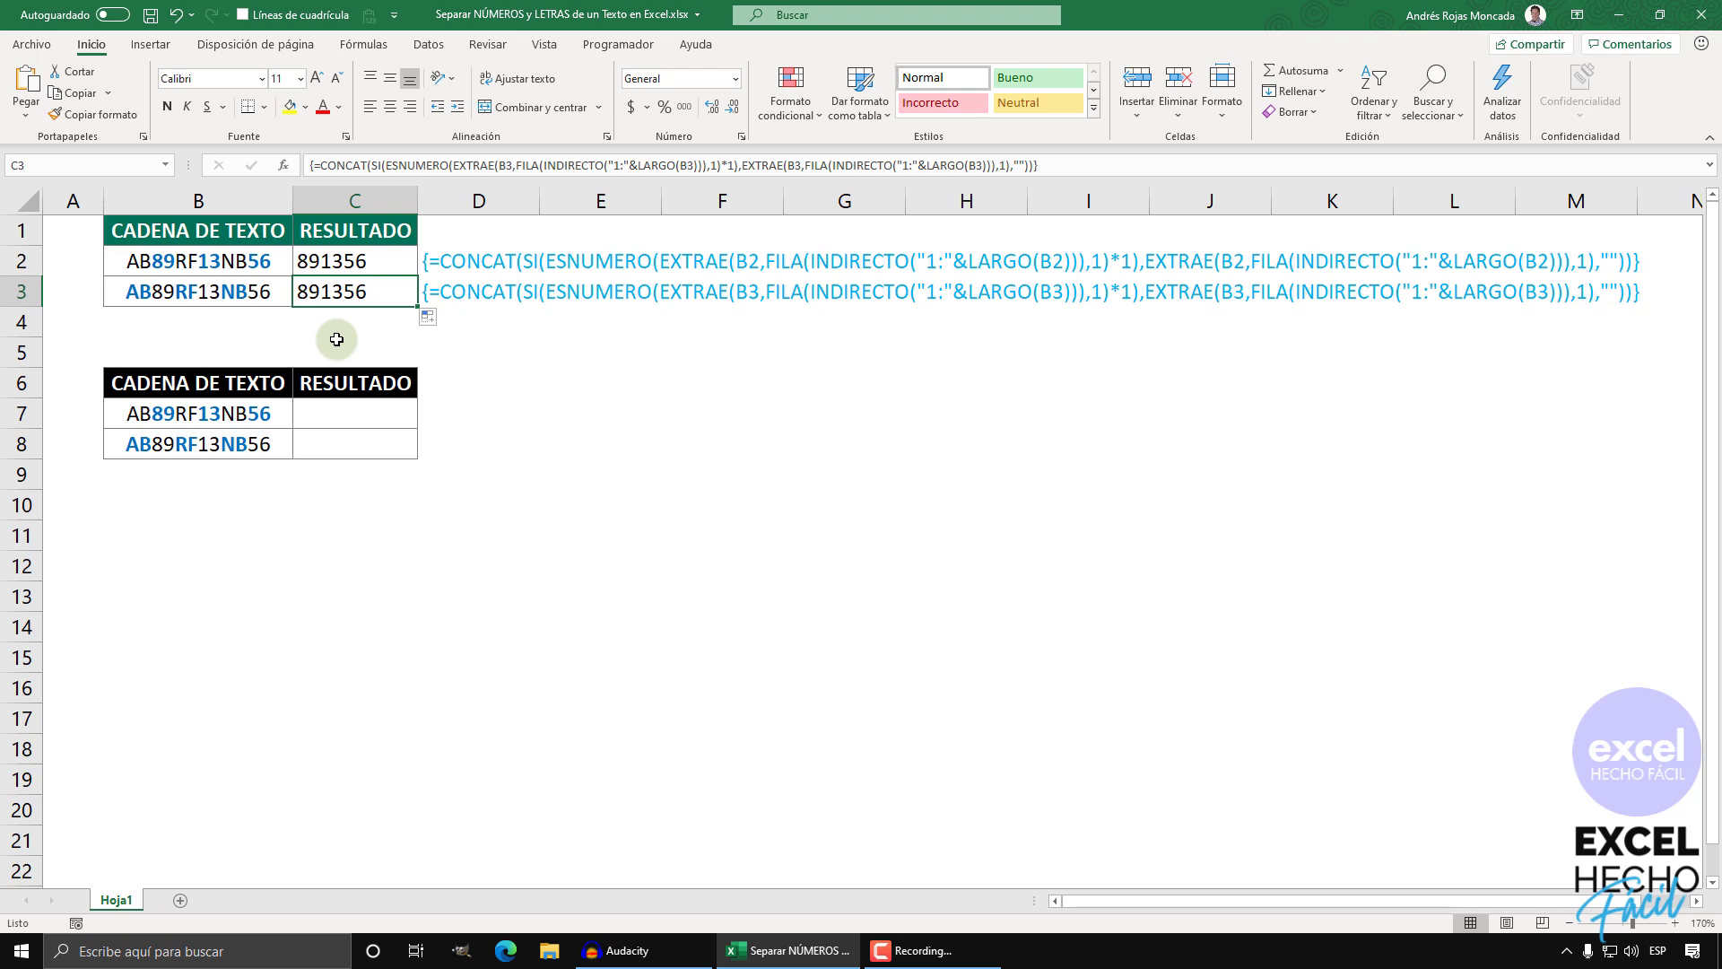
- Preview the array that the SI logical test in C3 evaluates to, keeping the function hint clear of it, and restore the formula text
key(F2)
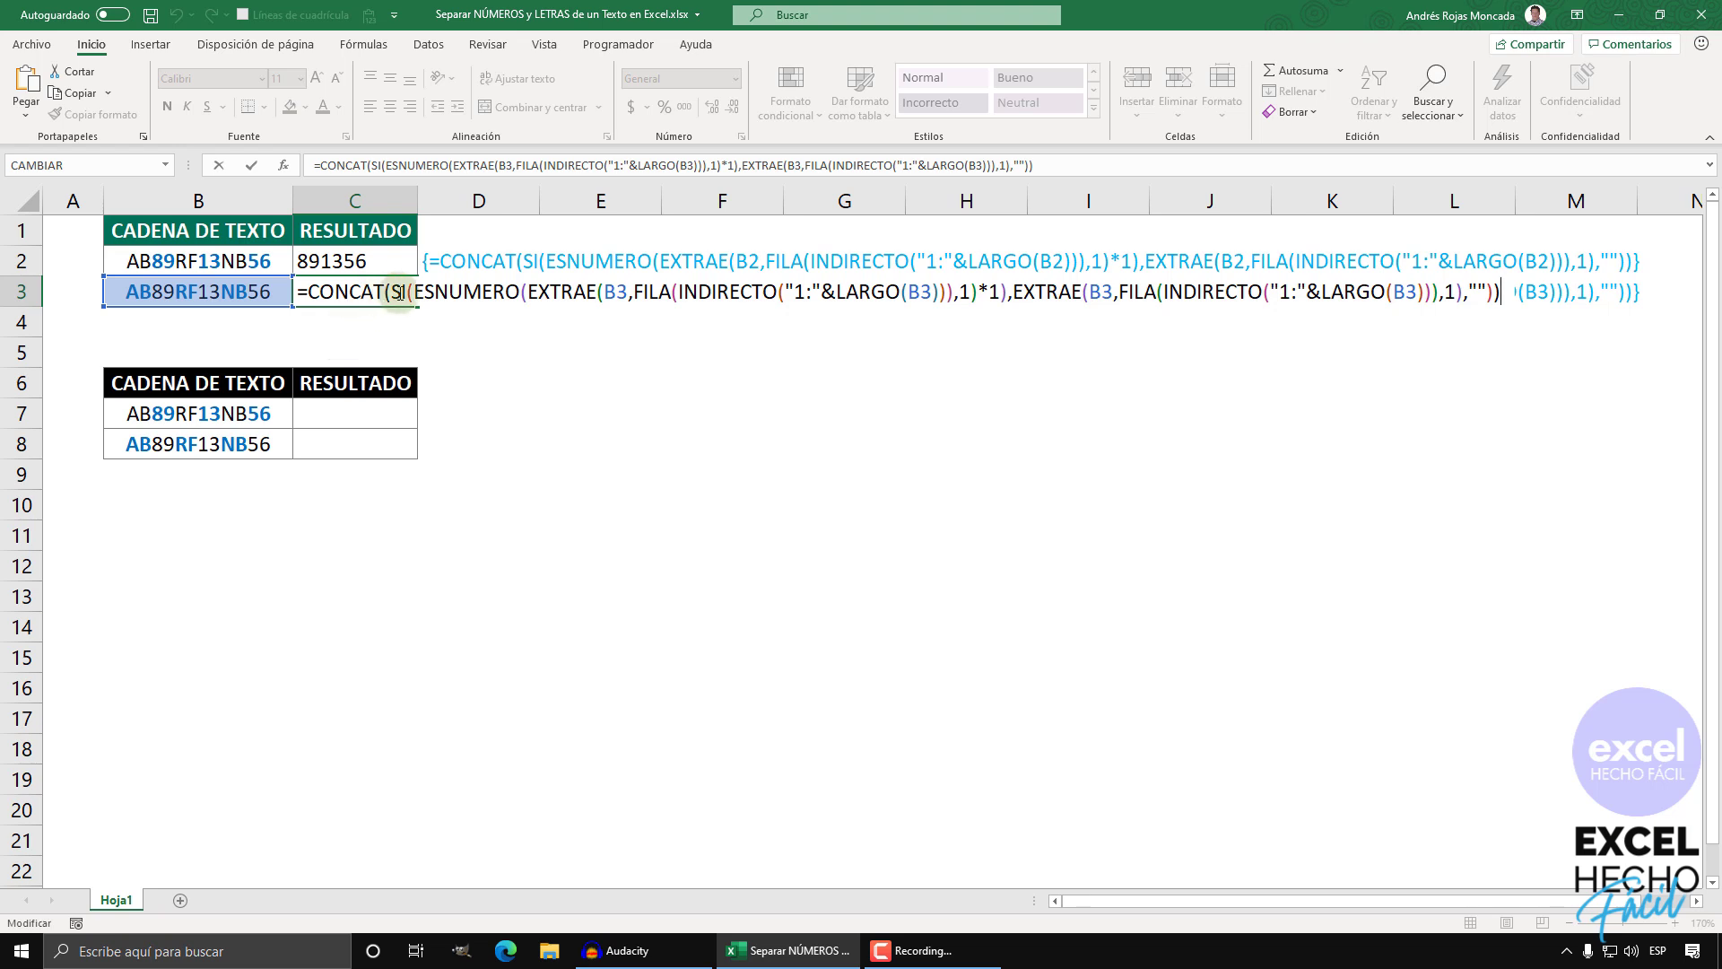
click(440, 315)
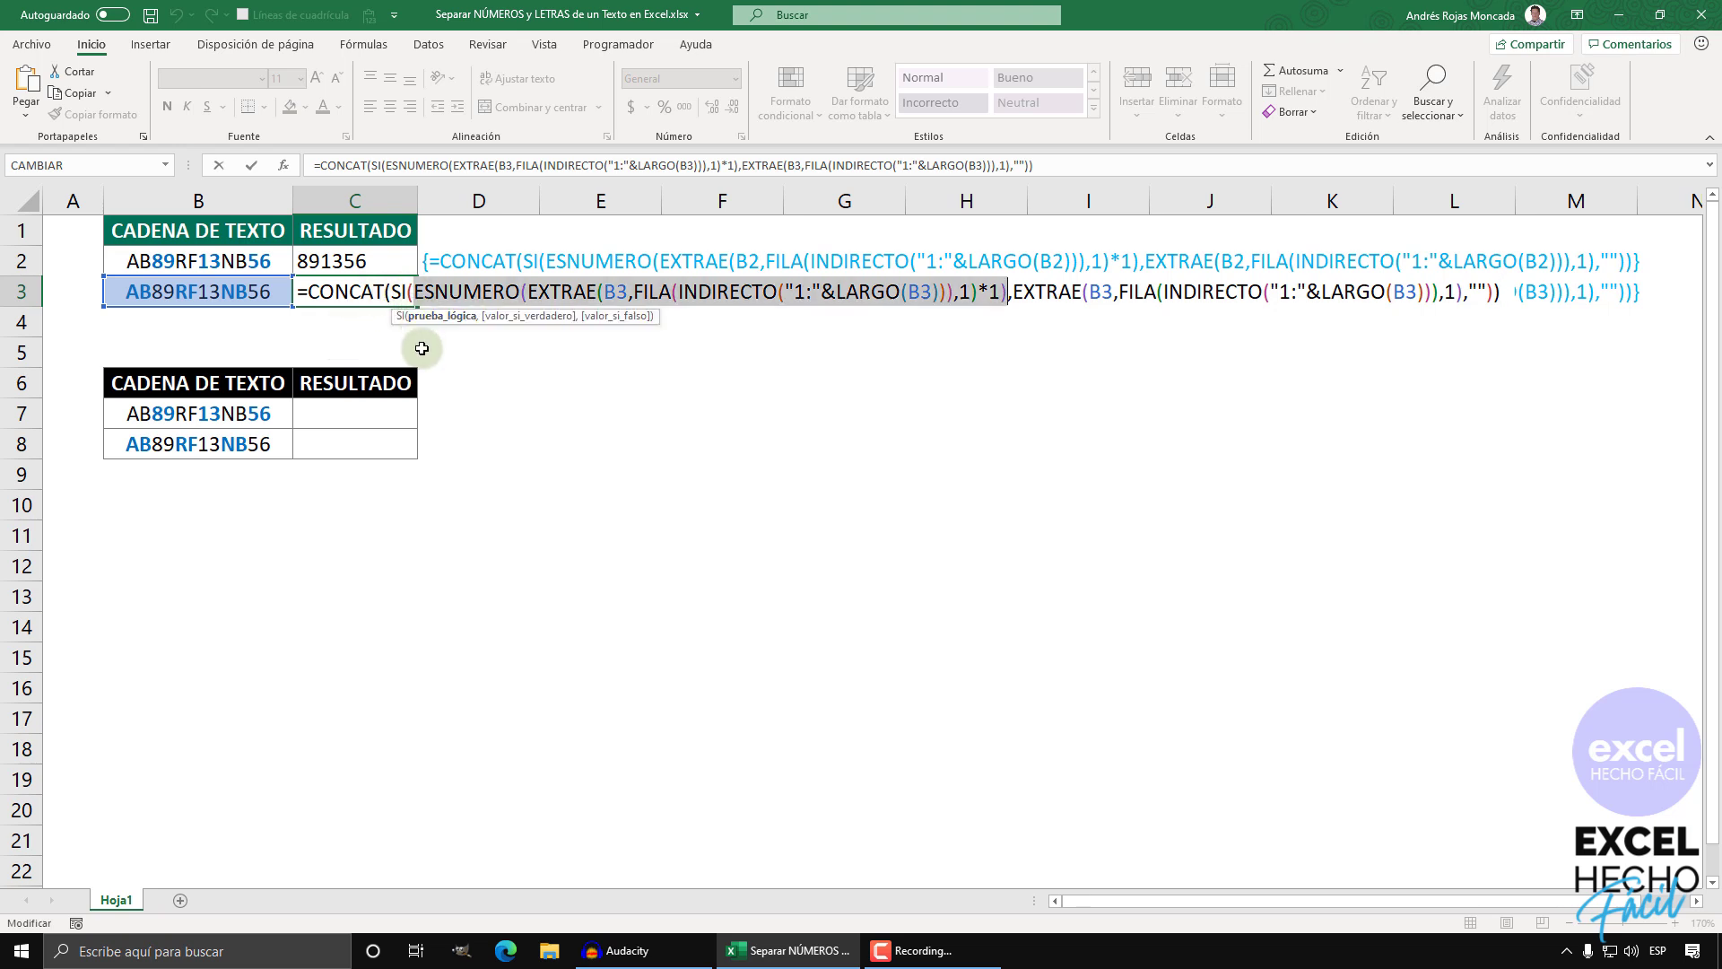
key(F9)
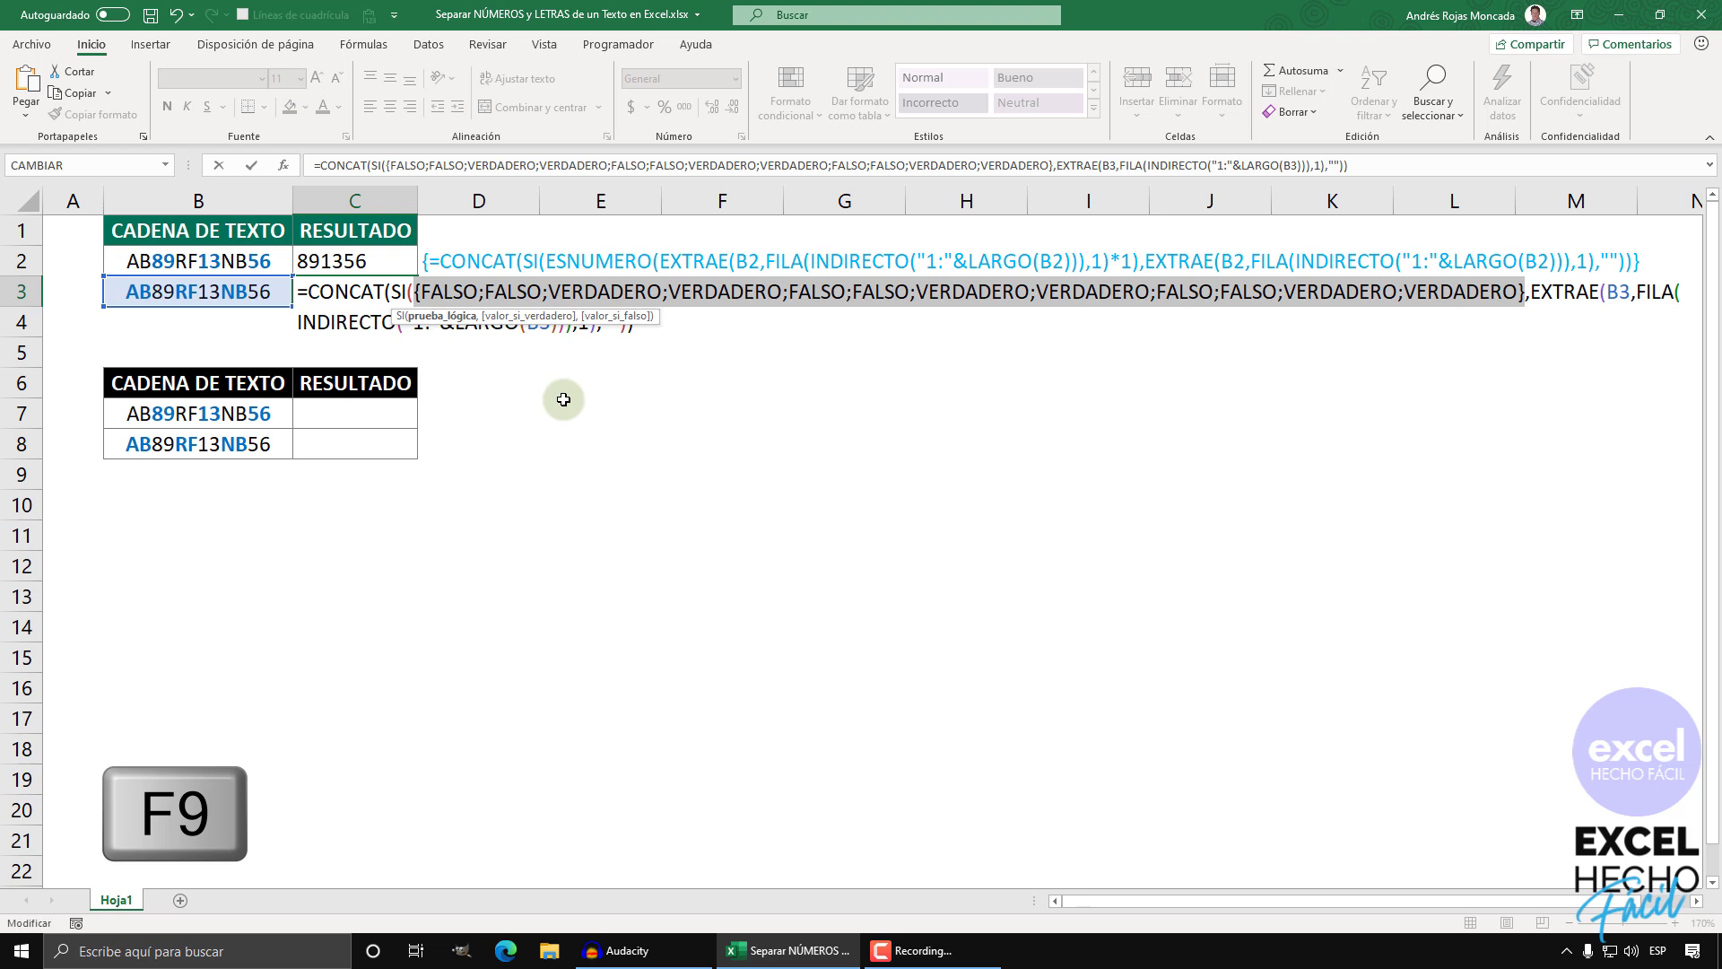
drag(661, 311, 691, 233)
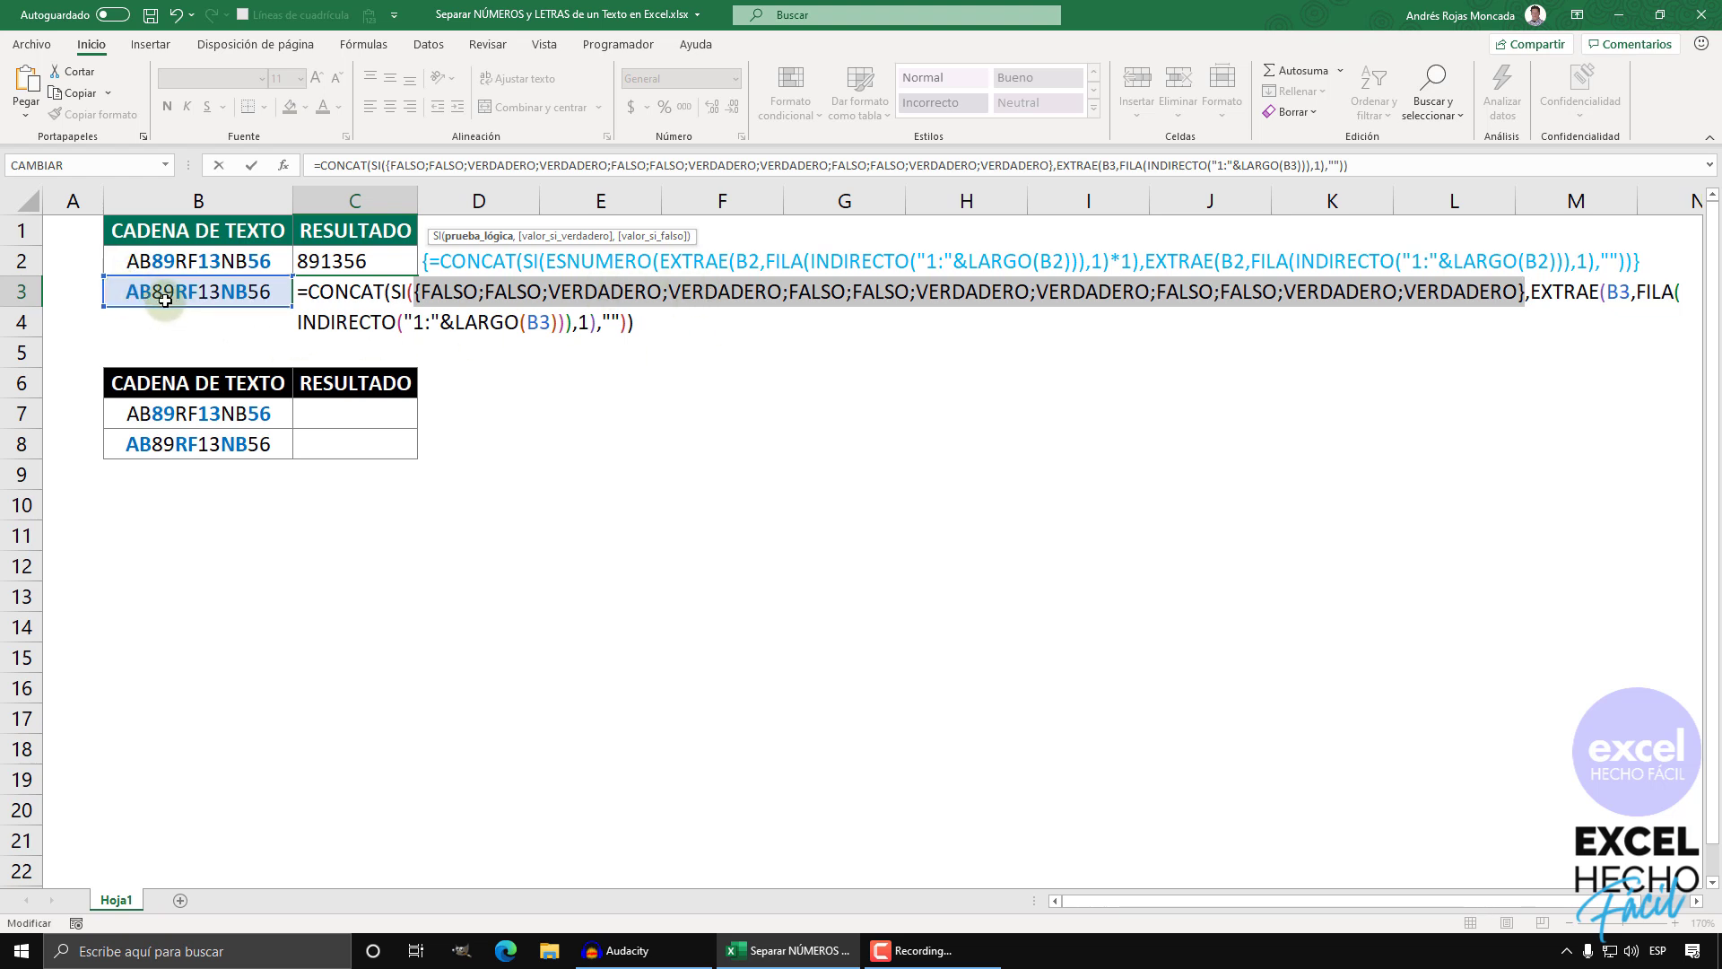
key(ctrl+z)
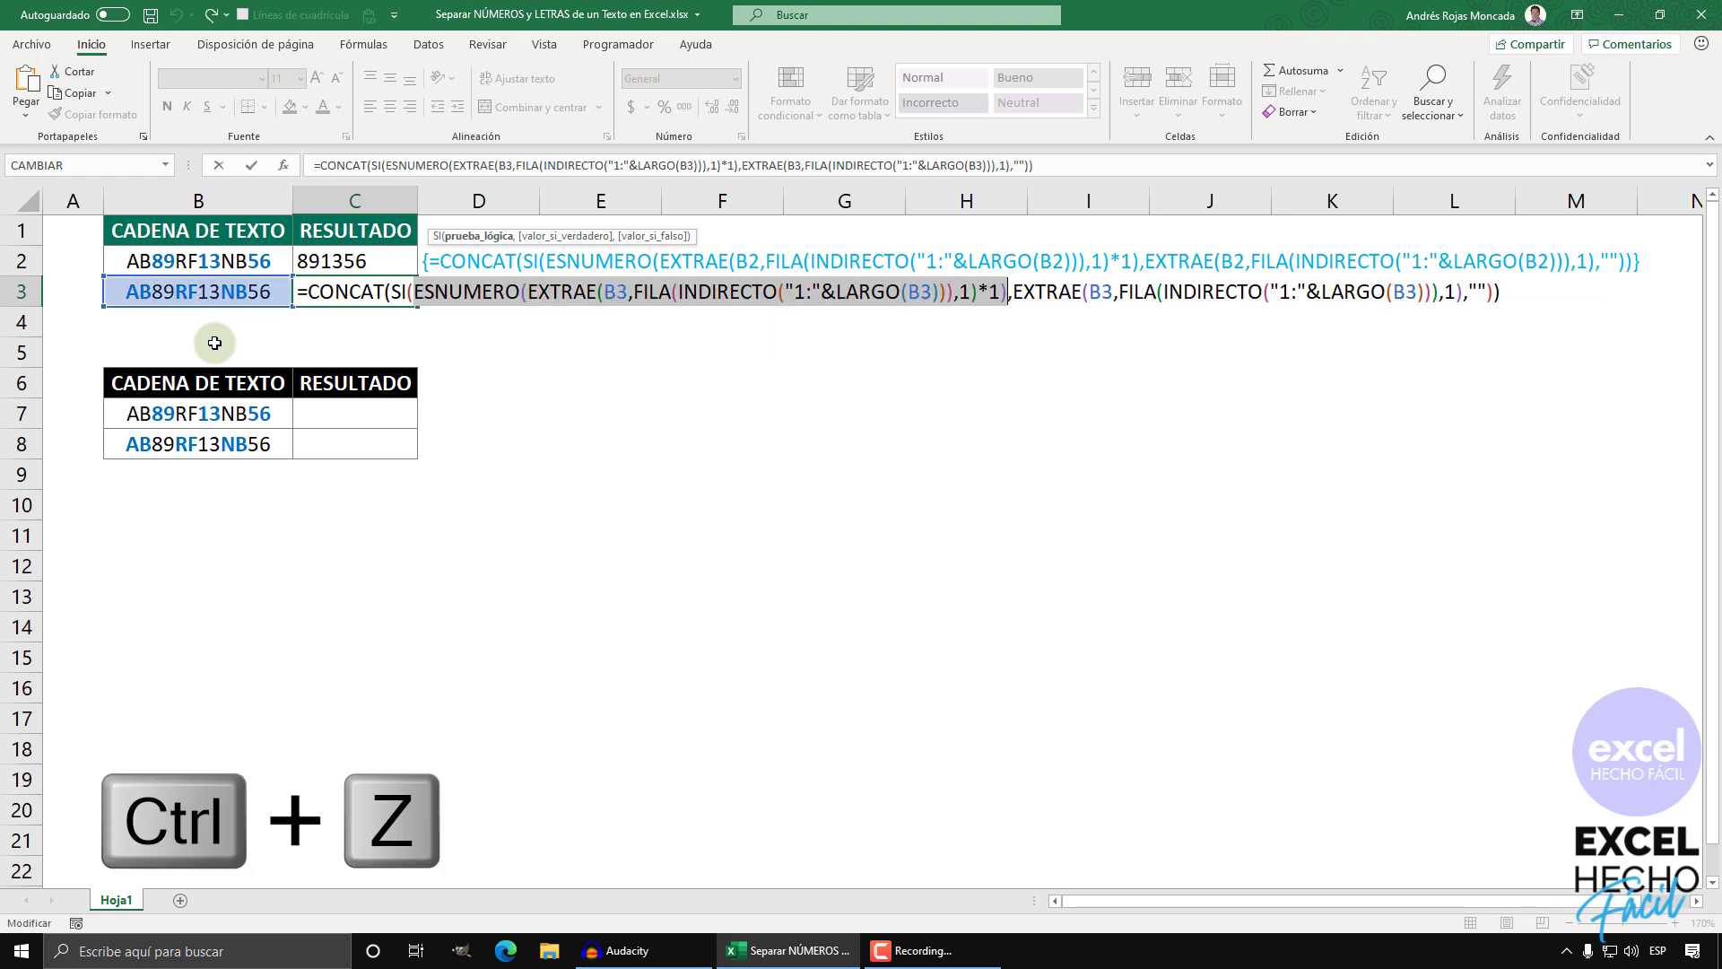
- Negate the SI logical test in C3 by wrapping the ESNUMERO expression in the NO function
click(417, 294)
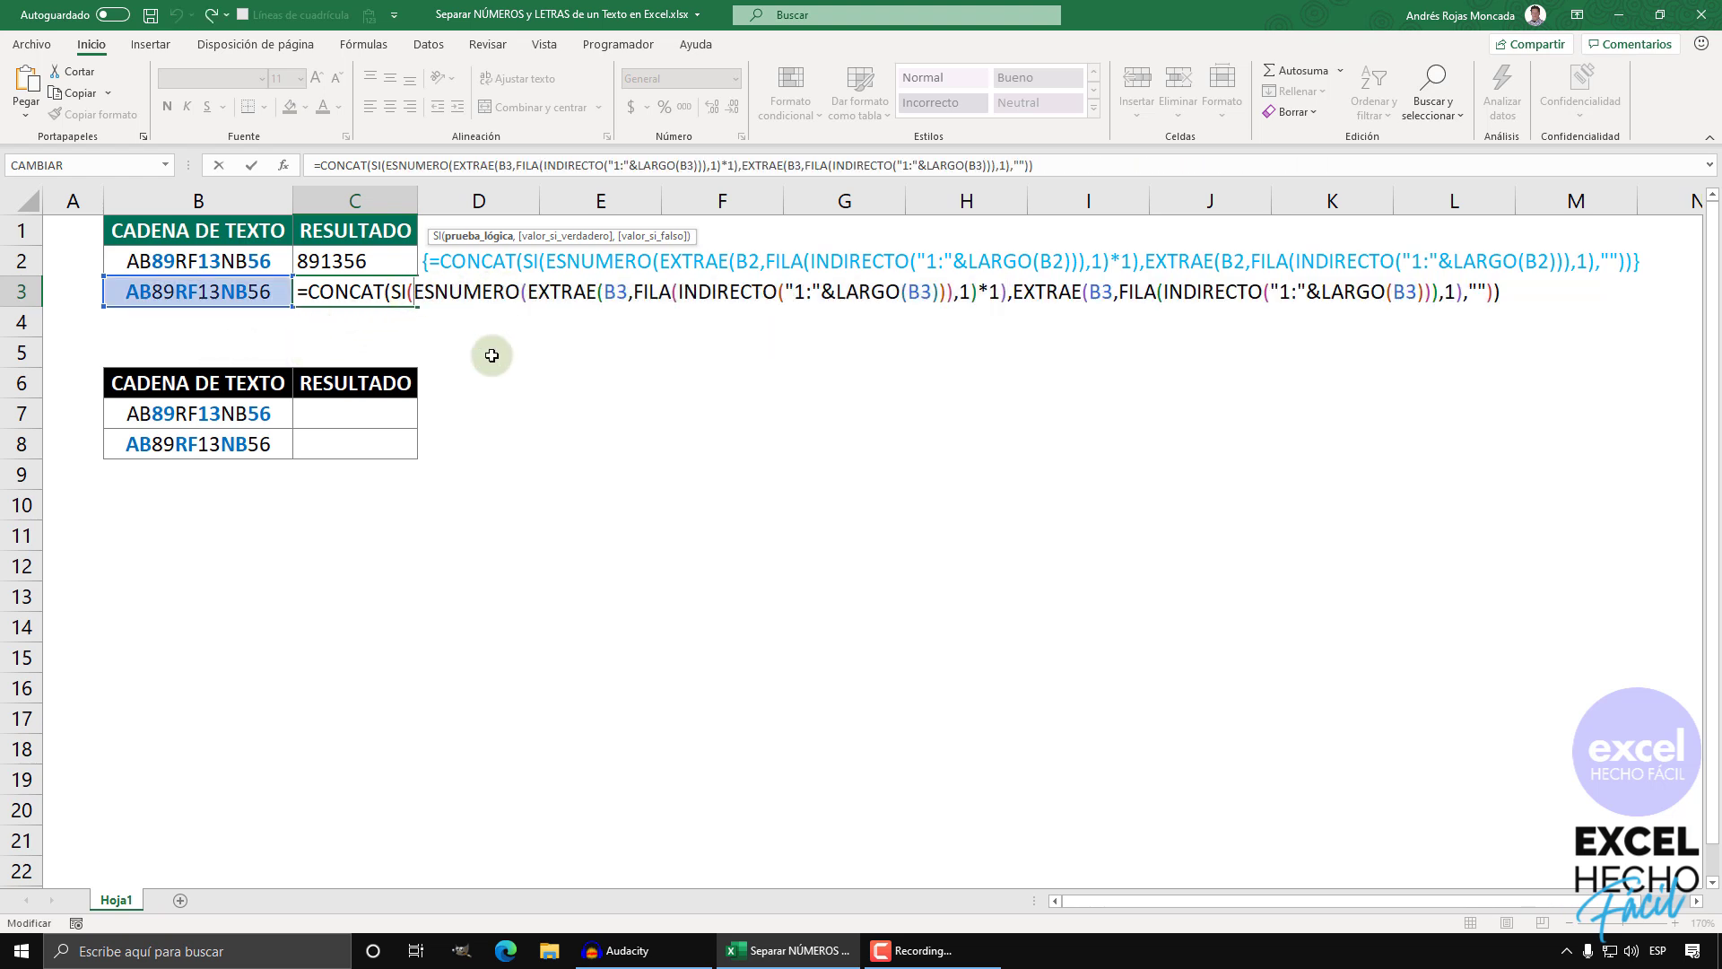
text(no)
key(Tab)
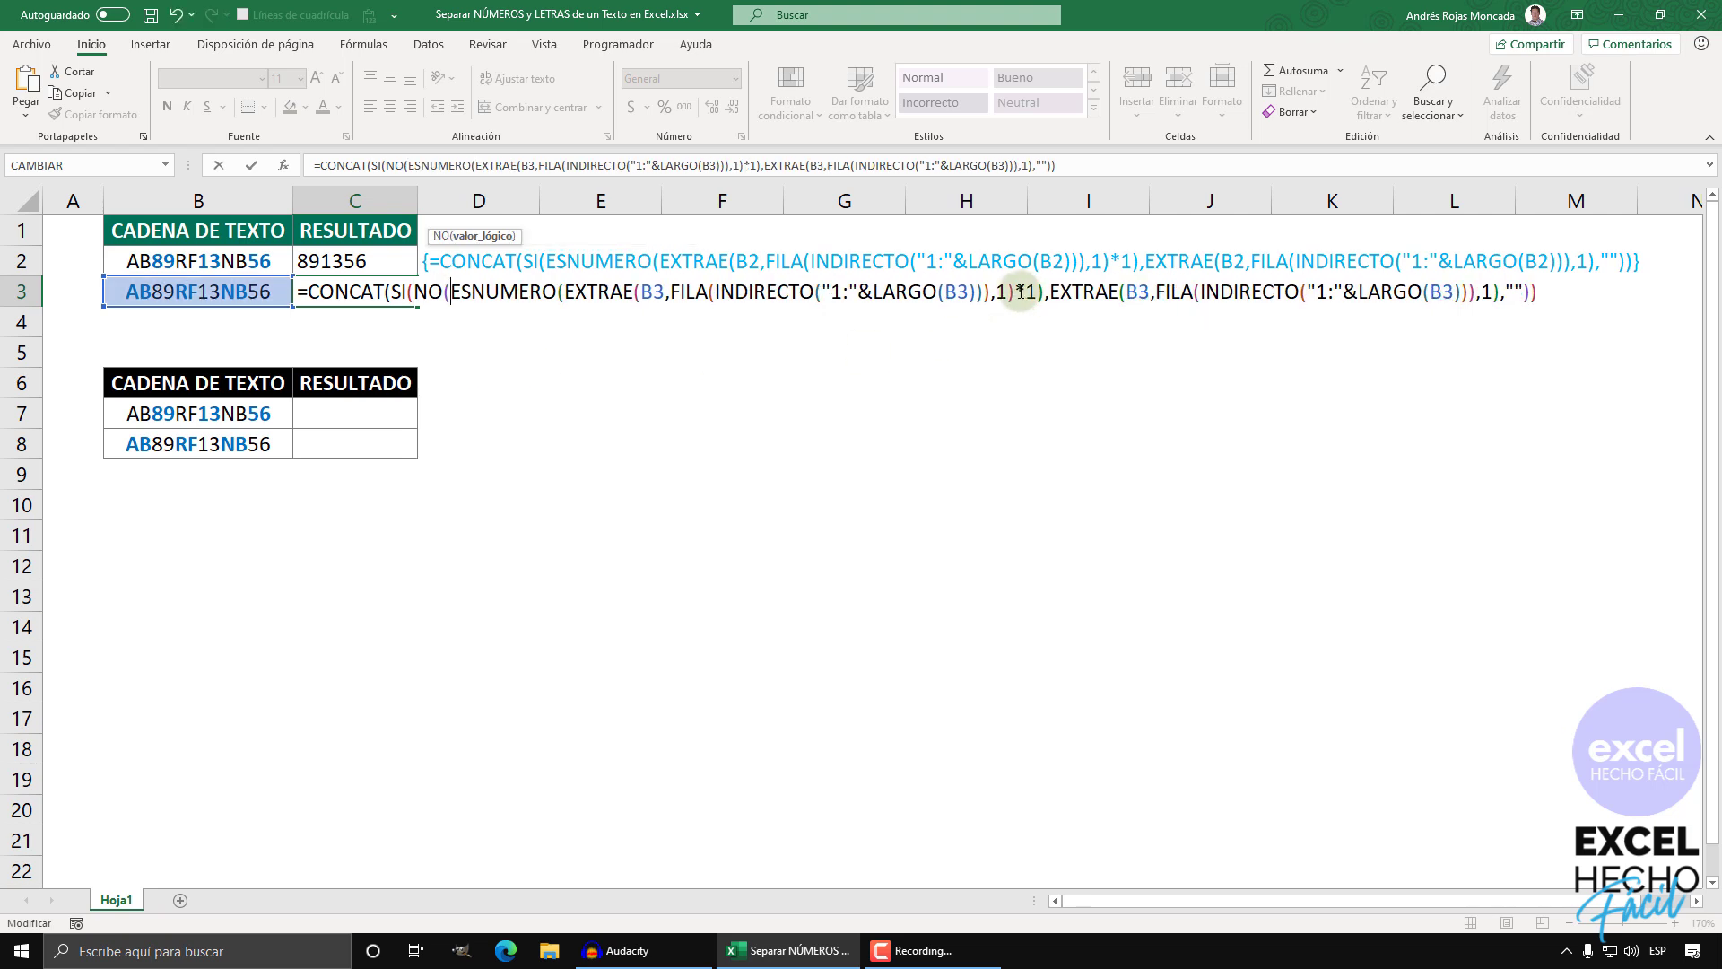
click(485, 236)
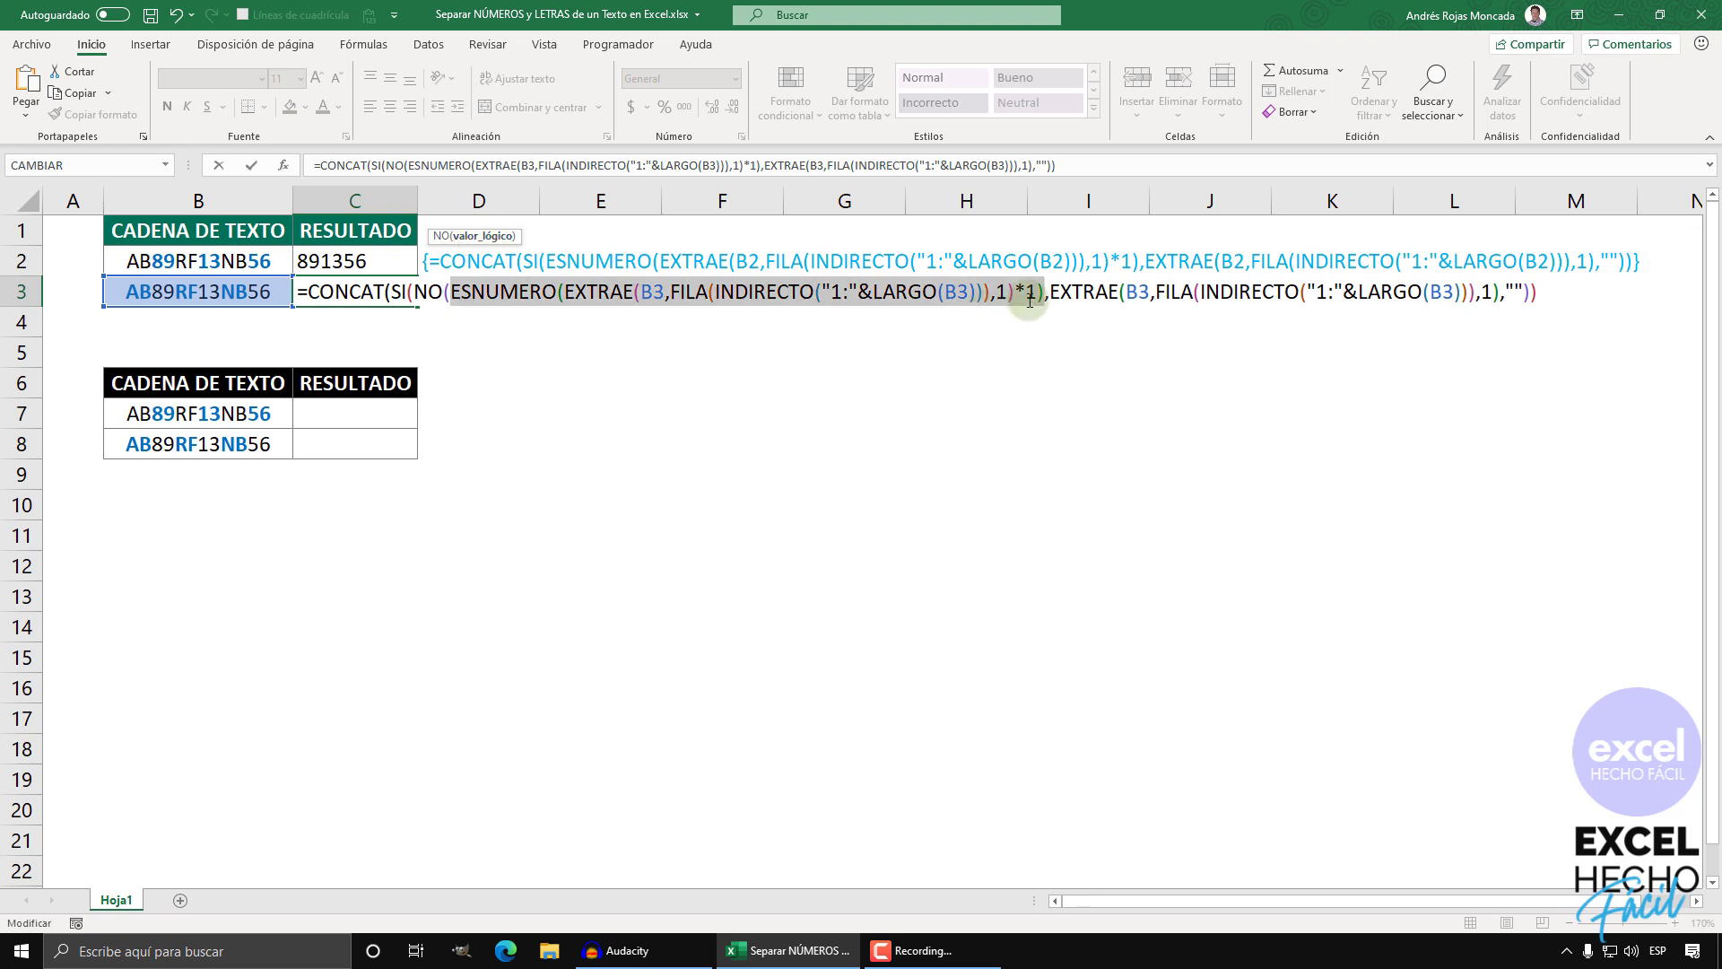
click(1043, 293)
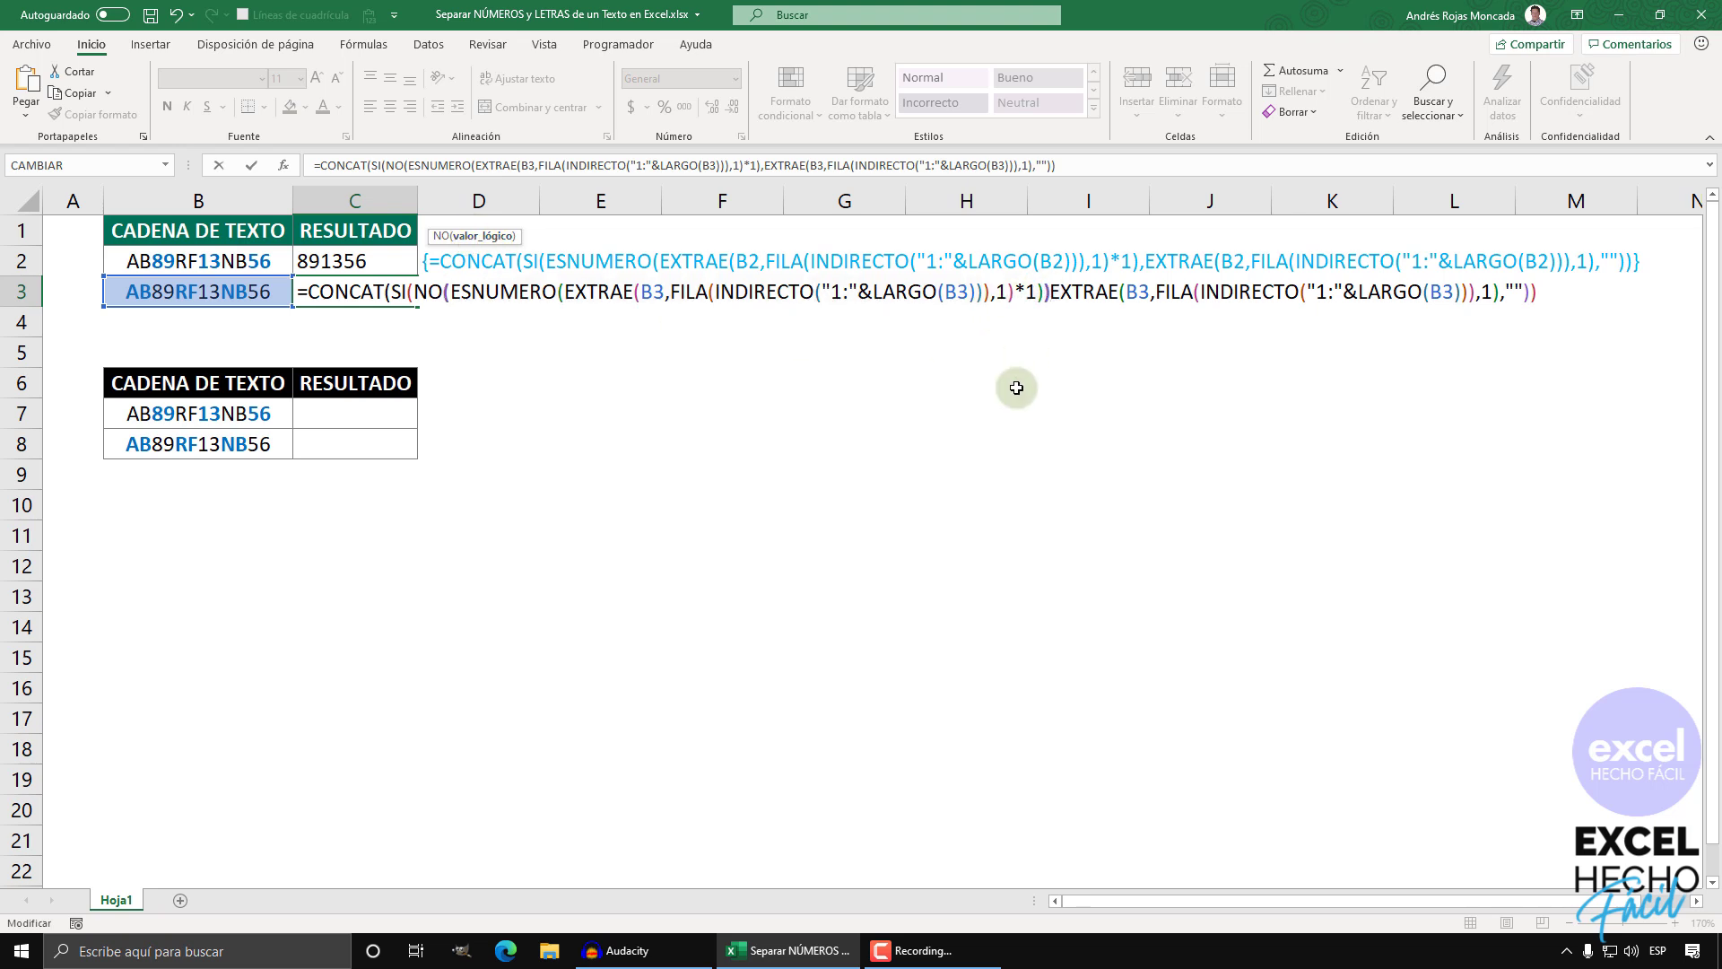
text())
- Preview the array of the negated SI logical test in C3, restore the formula text and enter it as an array formula
click(495, 236)
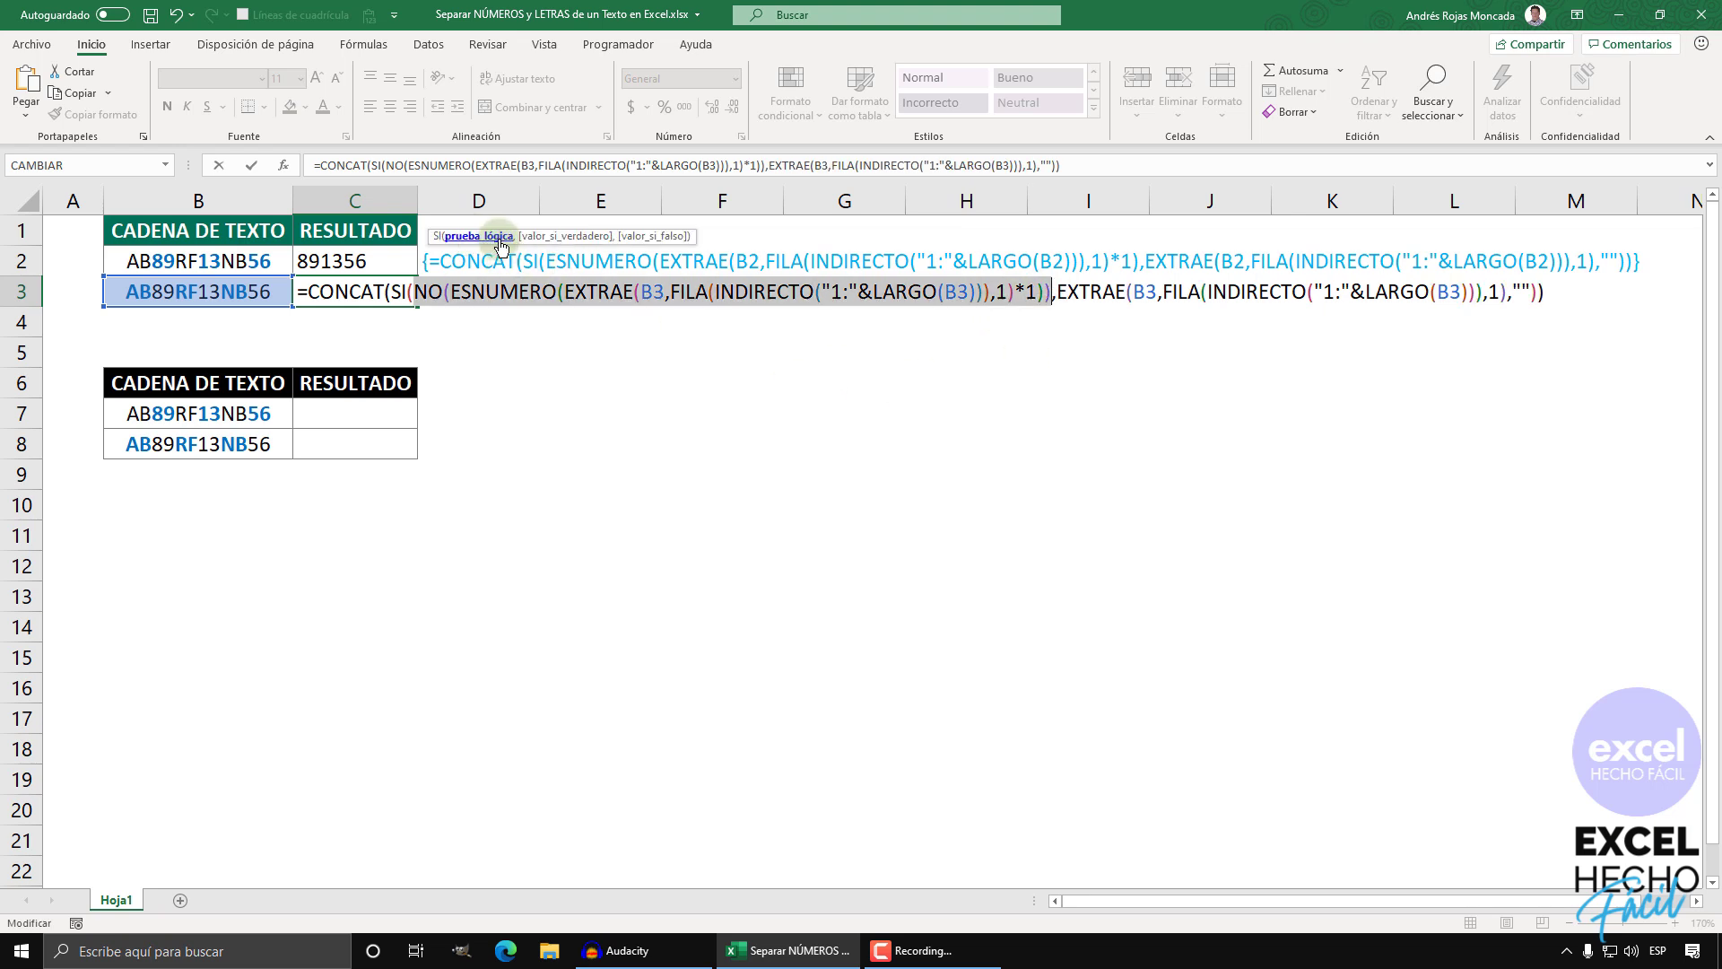
key(F9)
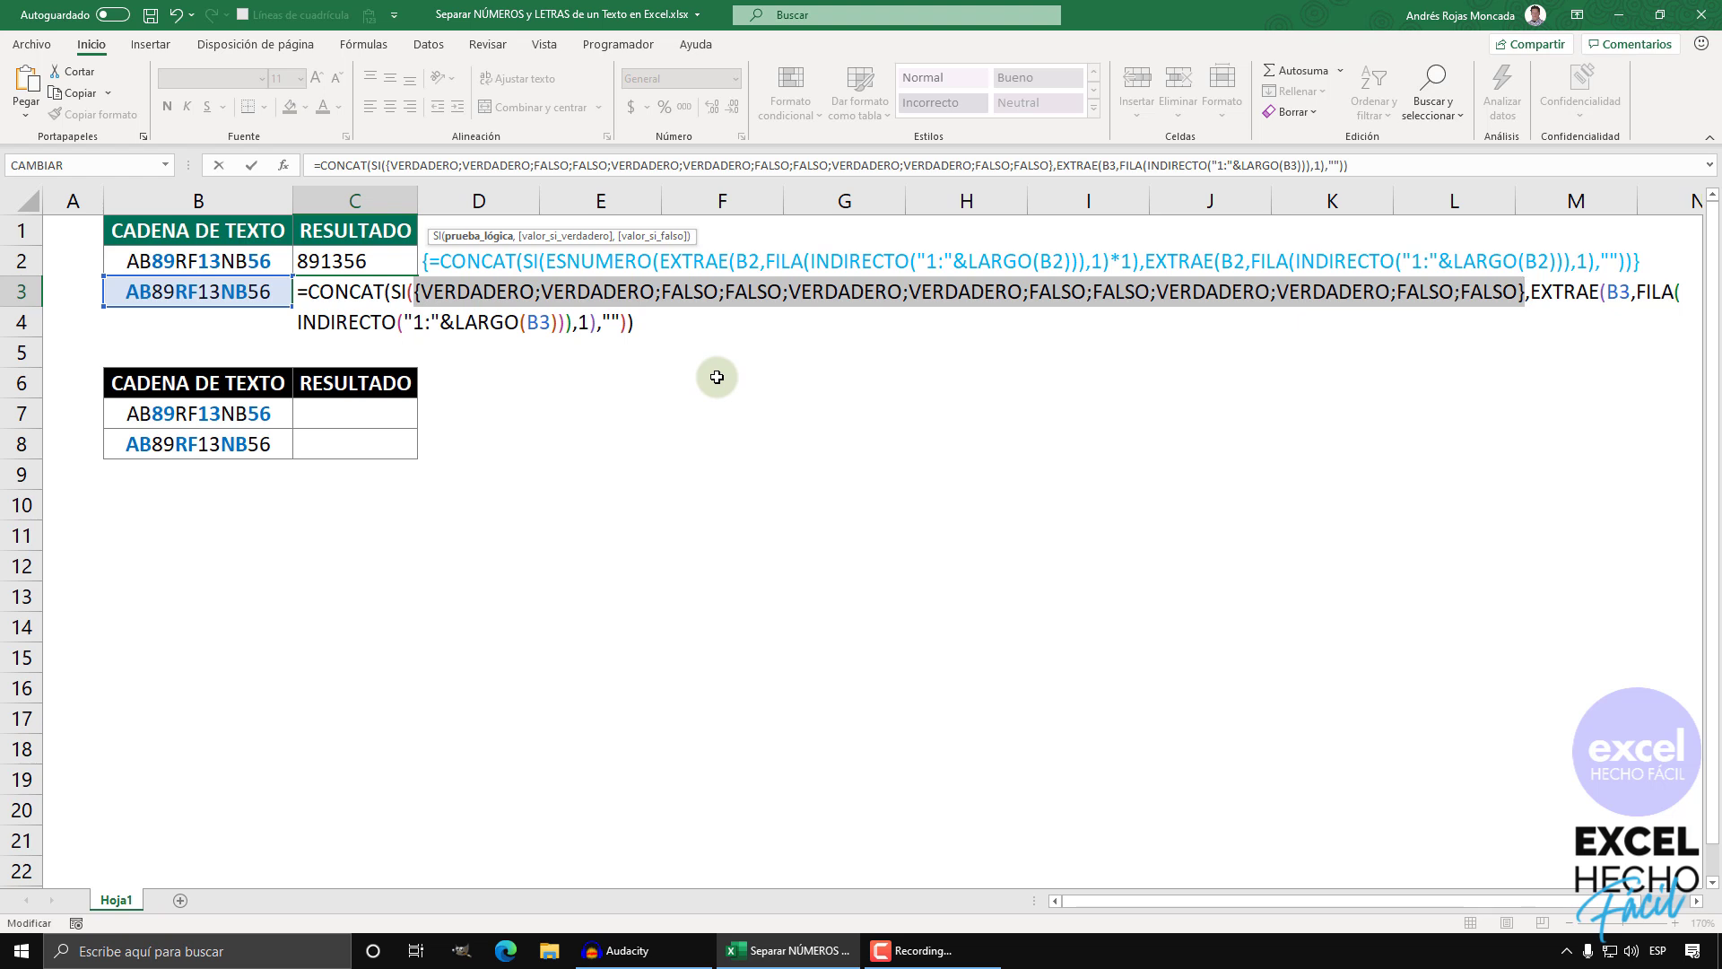
key(ctrl+z)
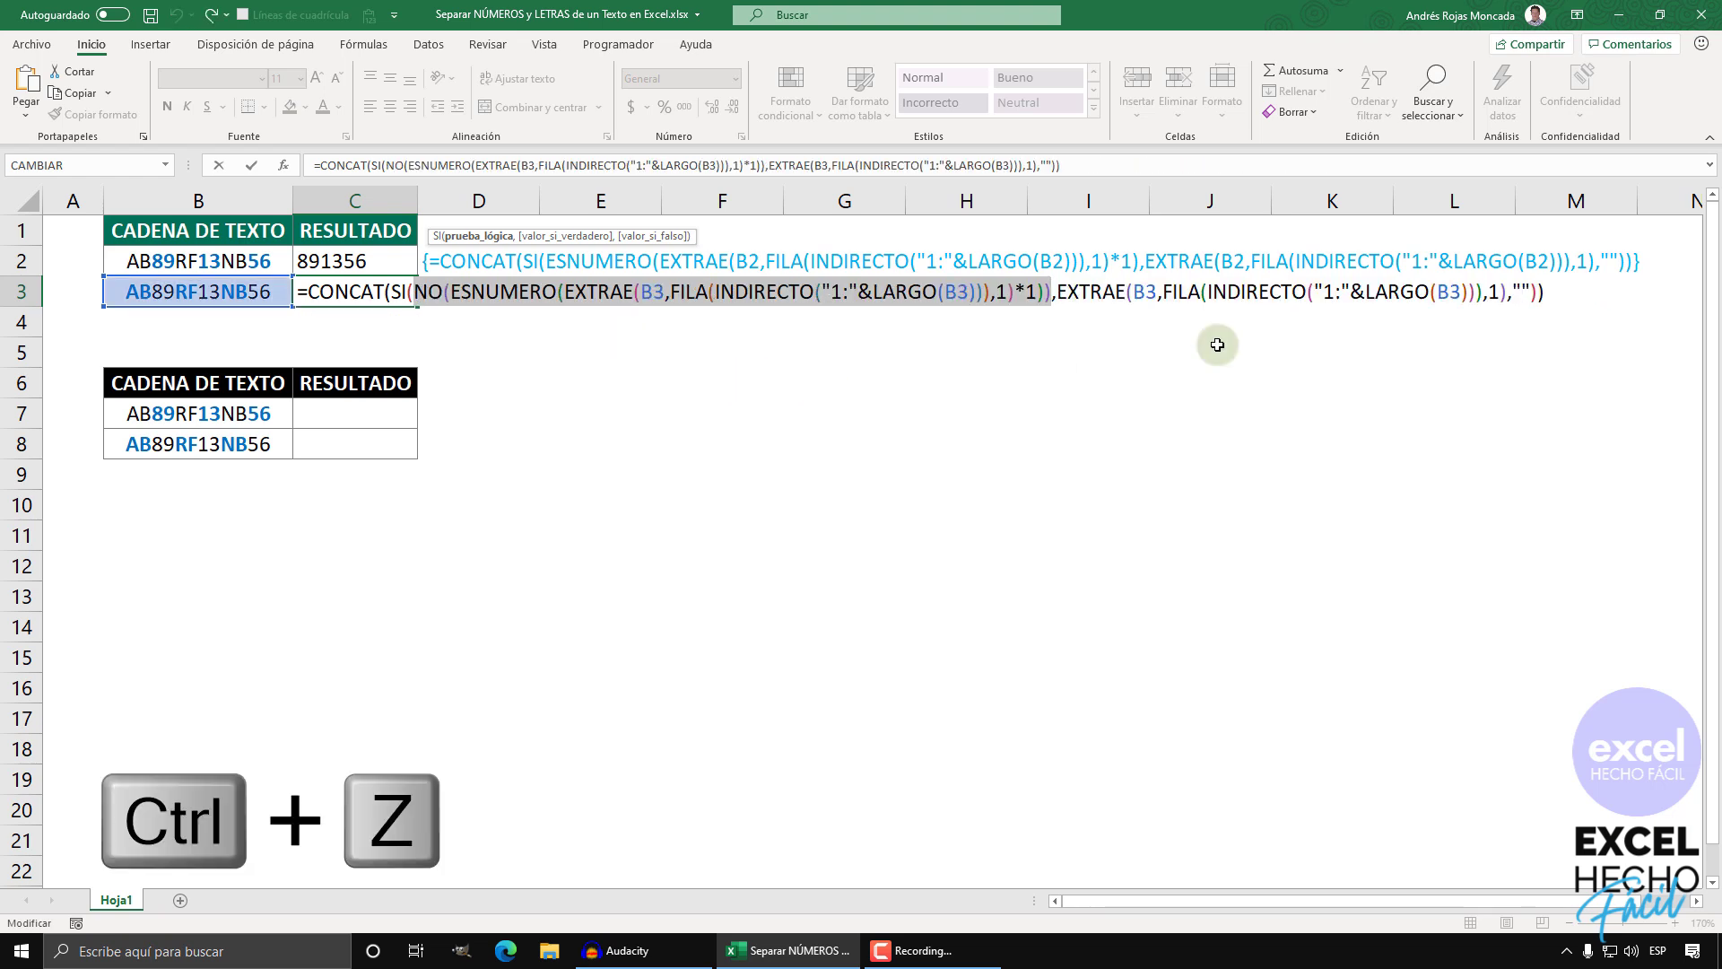
click(1549, 291)
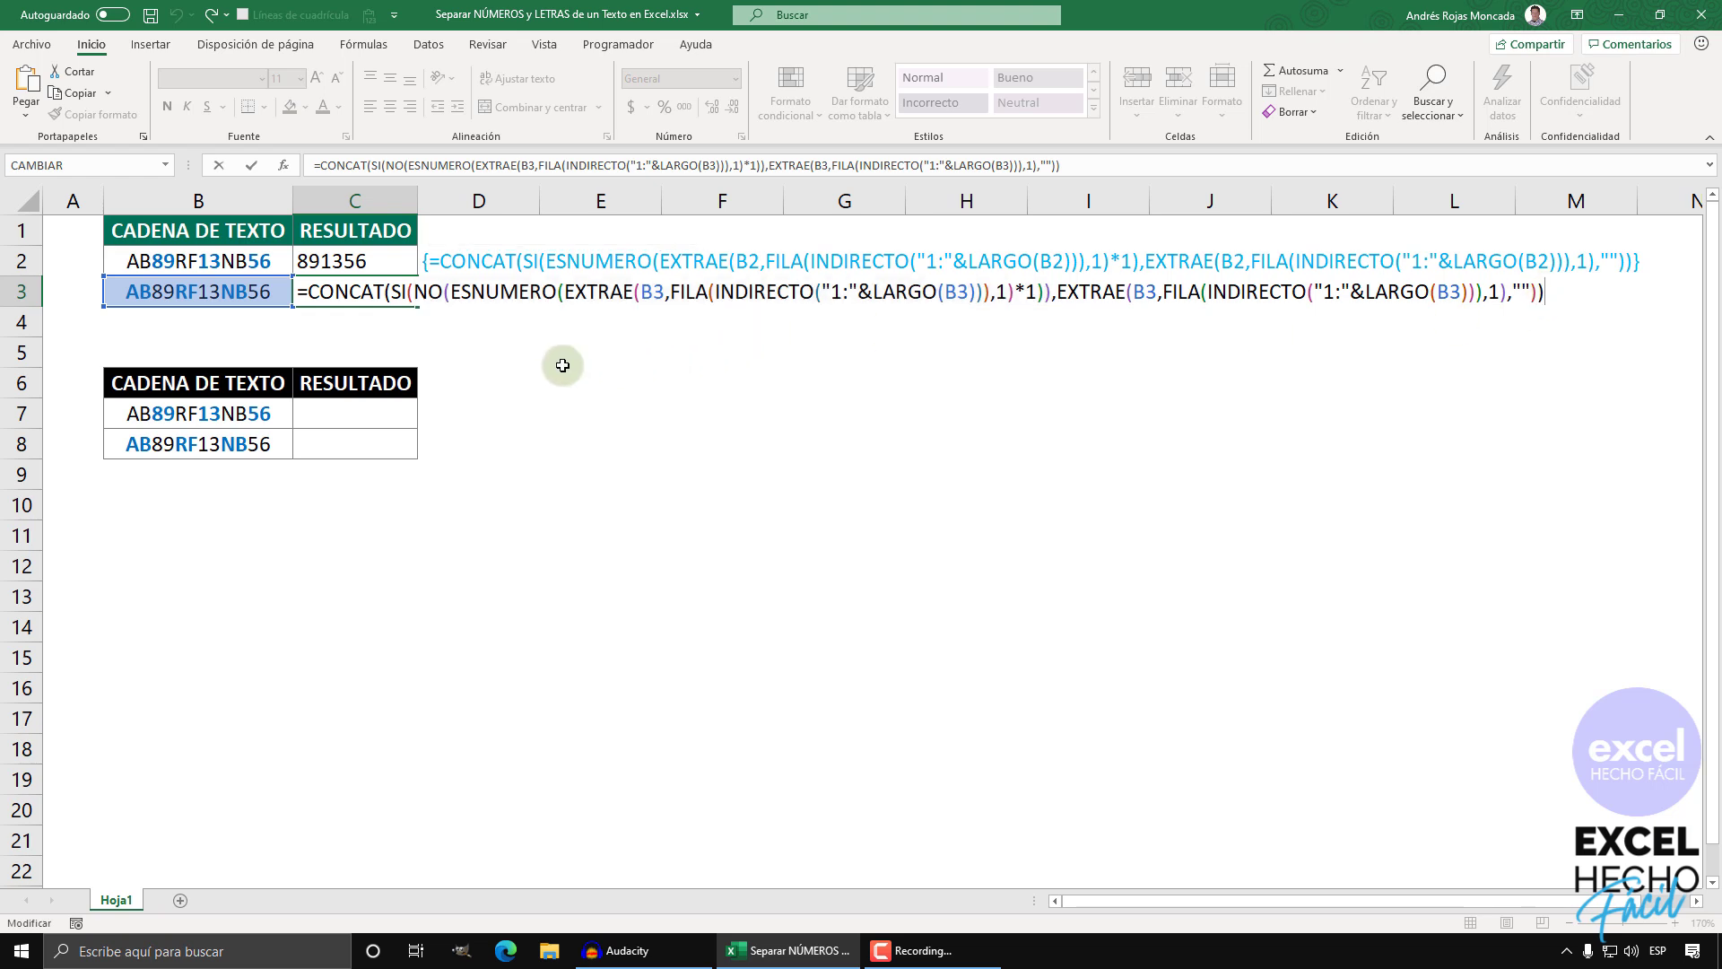
key(ctrl+shift+Return)
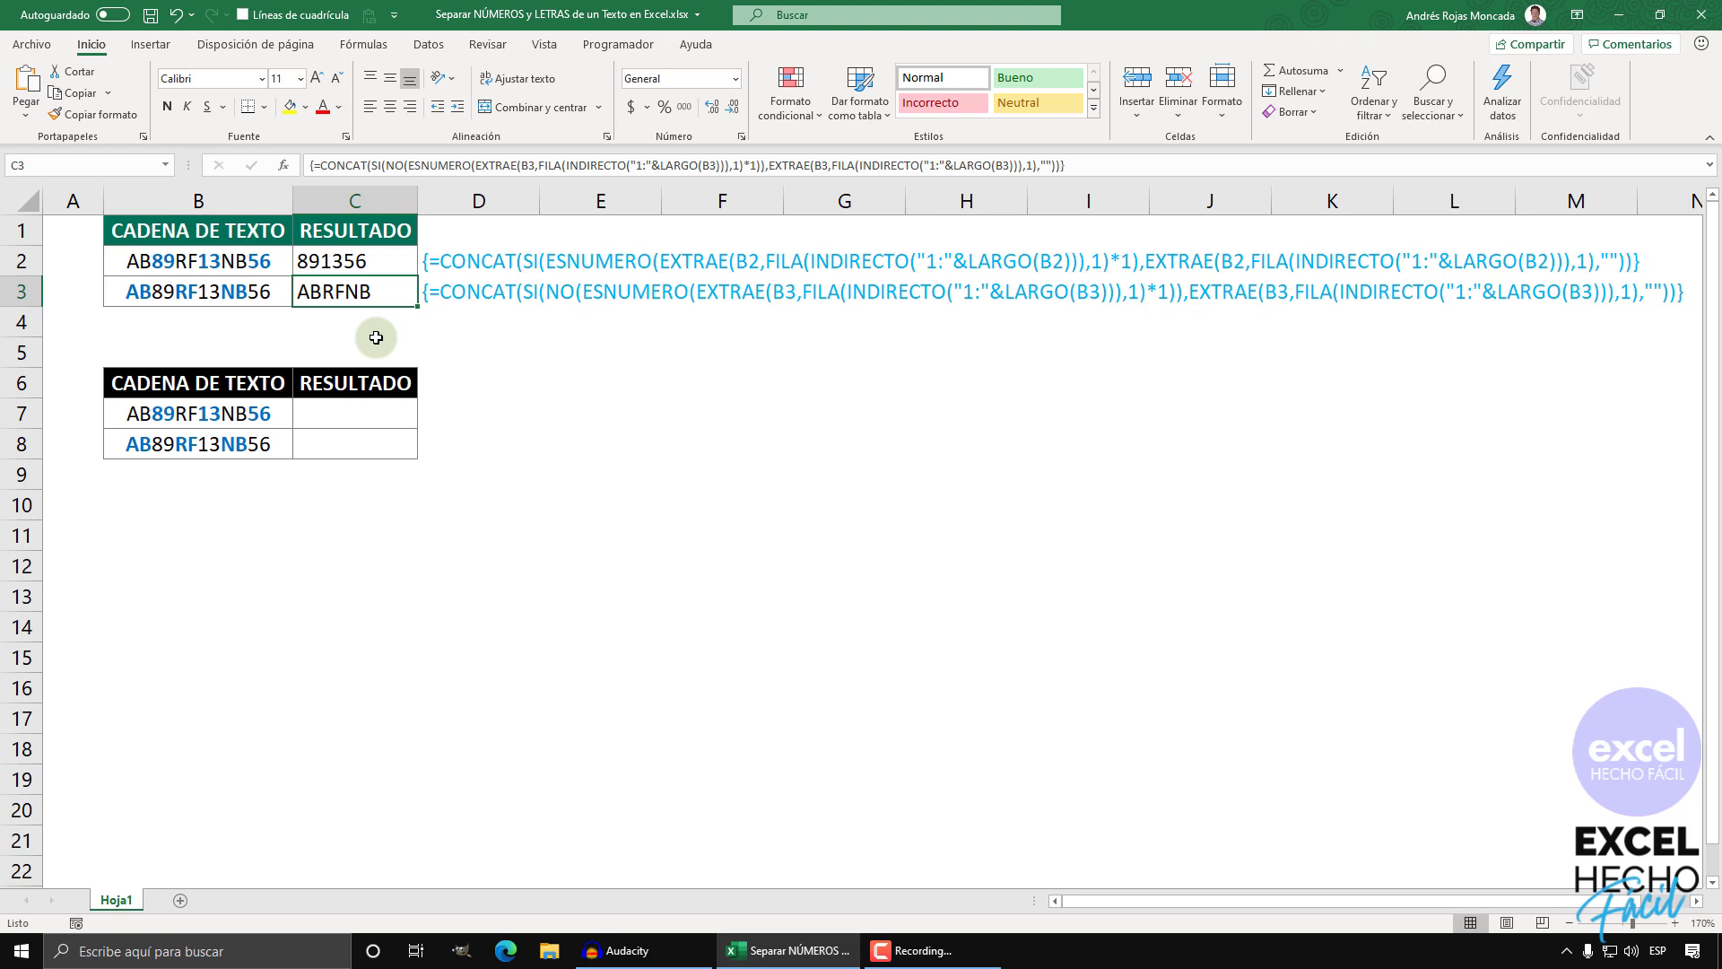
- Write =FILA(INDIRECTO("1:"&LARGO(B7))) in C7, preview the array it evaluates to and restore the formula text
click(354, 415)
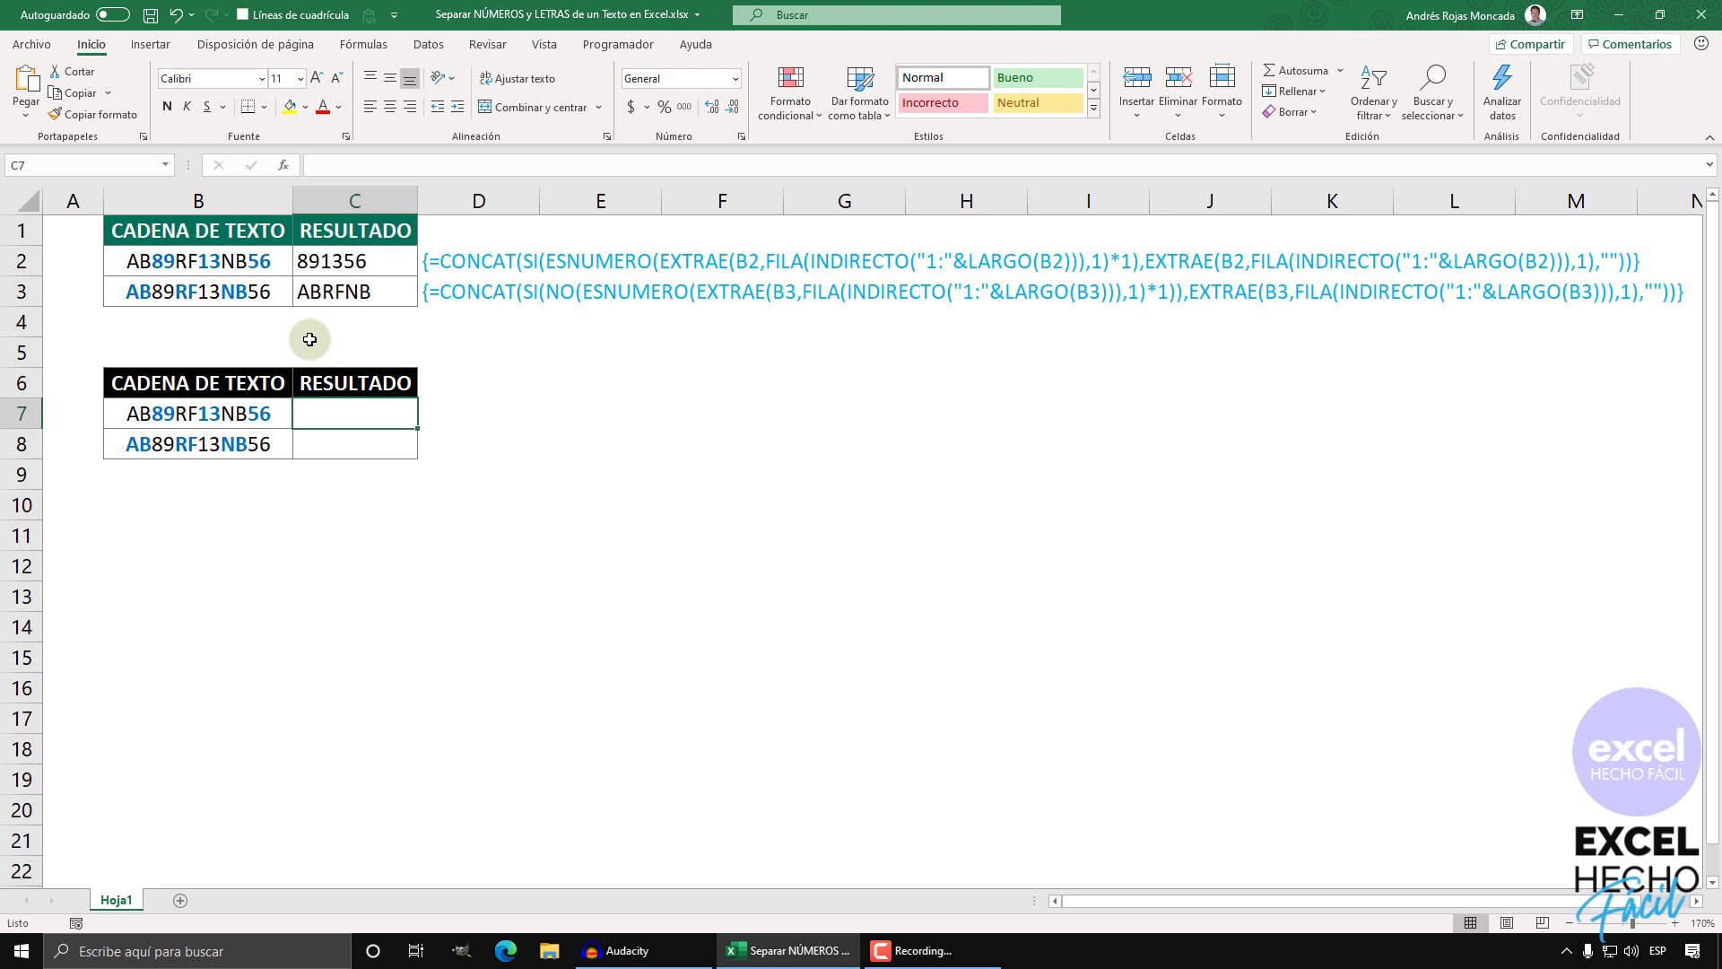
text(=fil)
key(Tab)
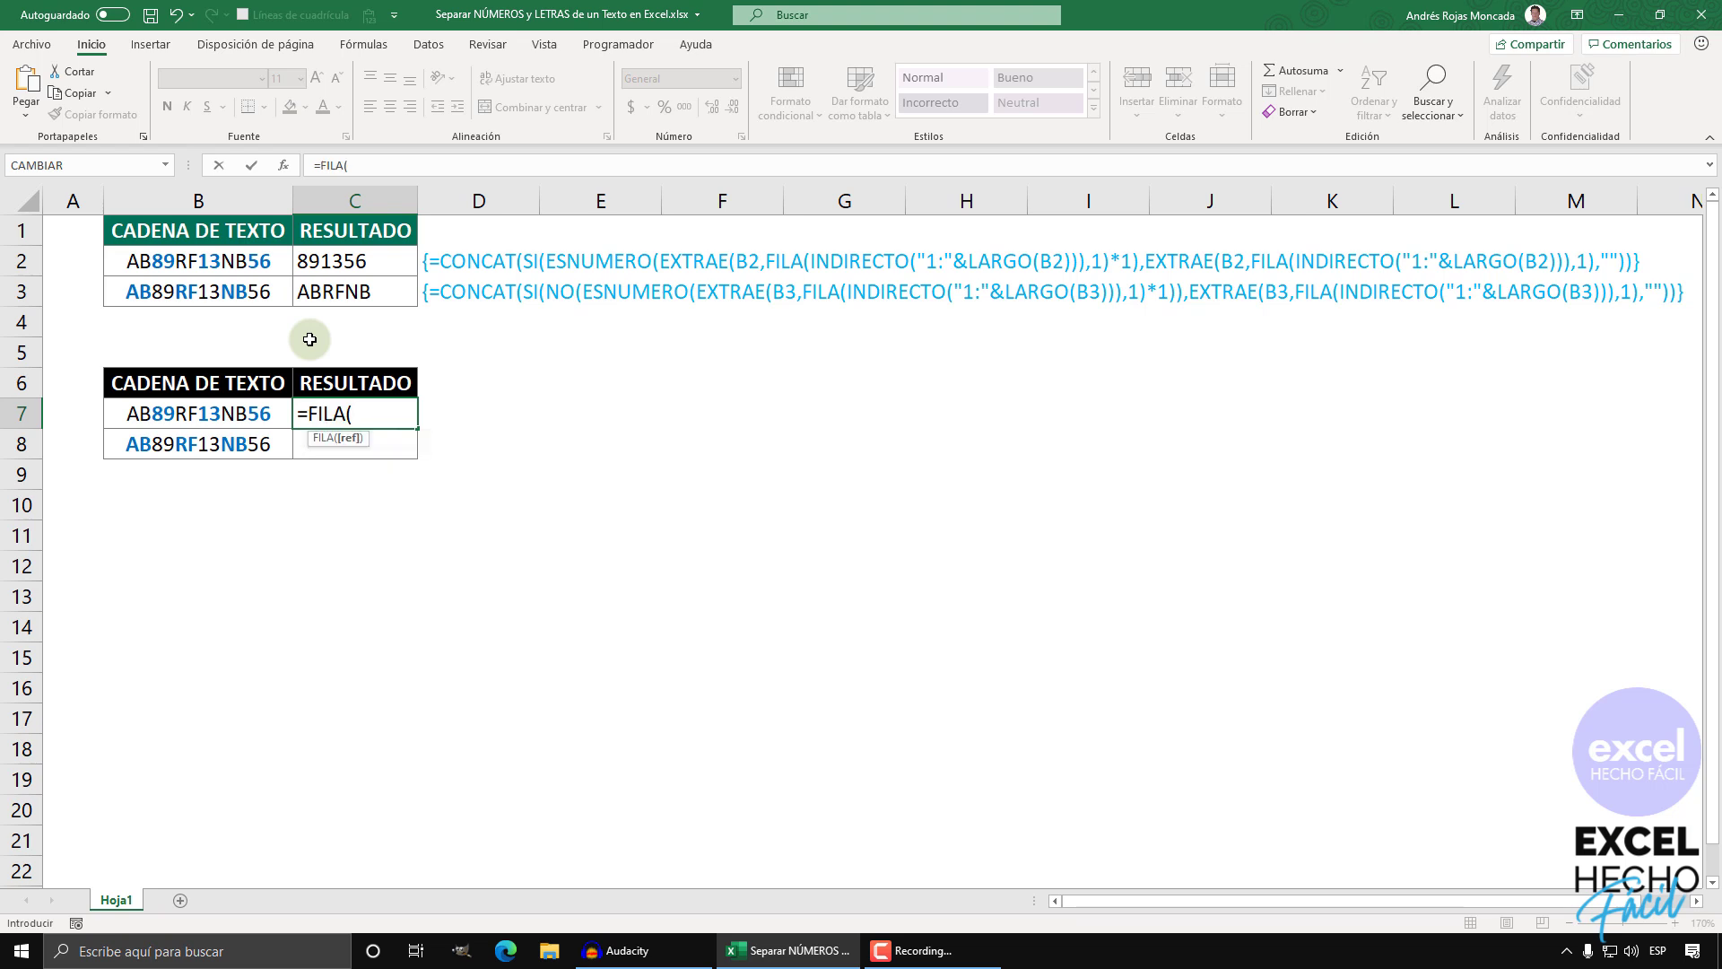
text(indi)
key(Tab)
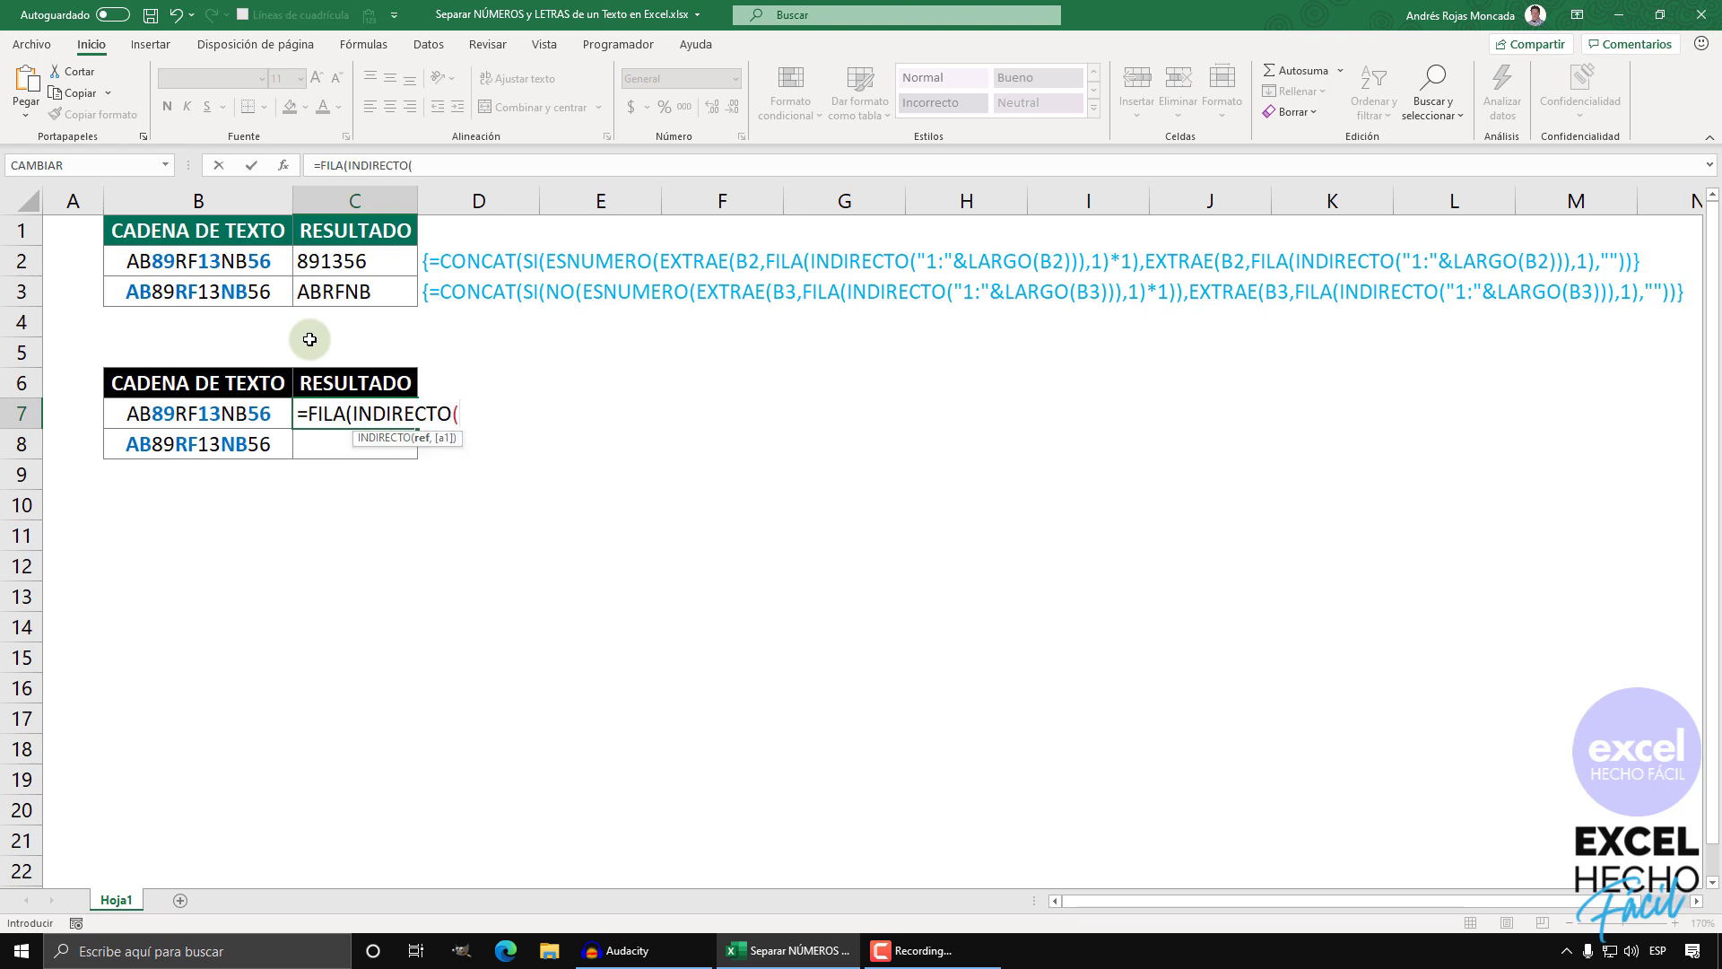
text("1:"&lar)
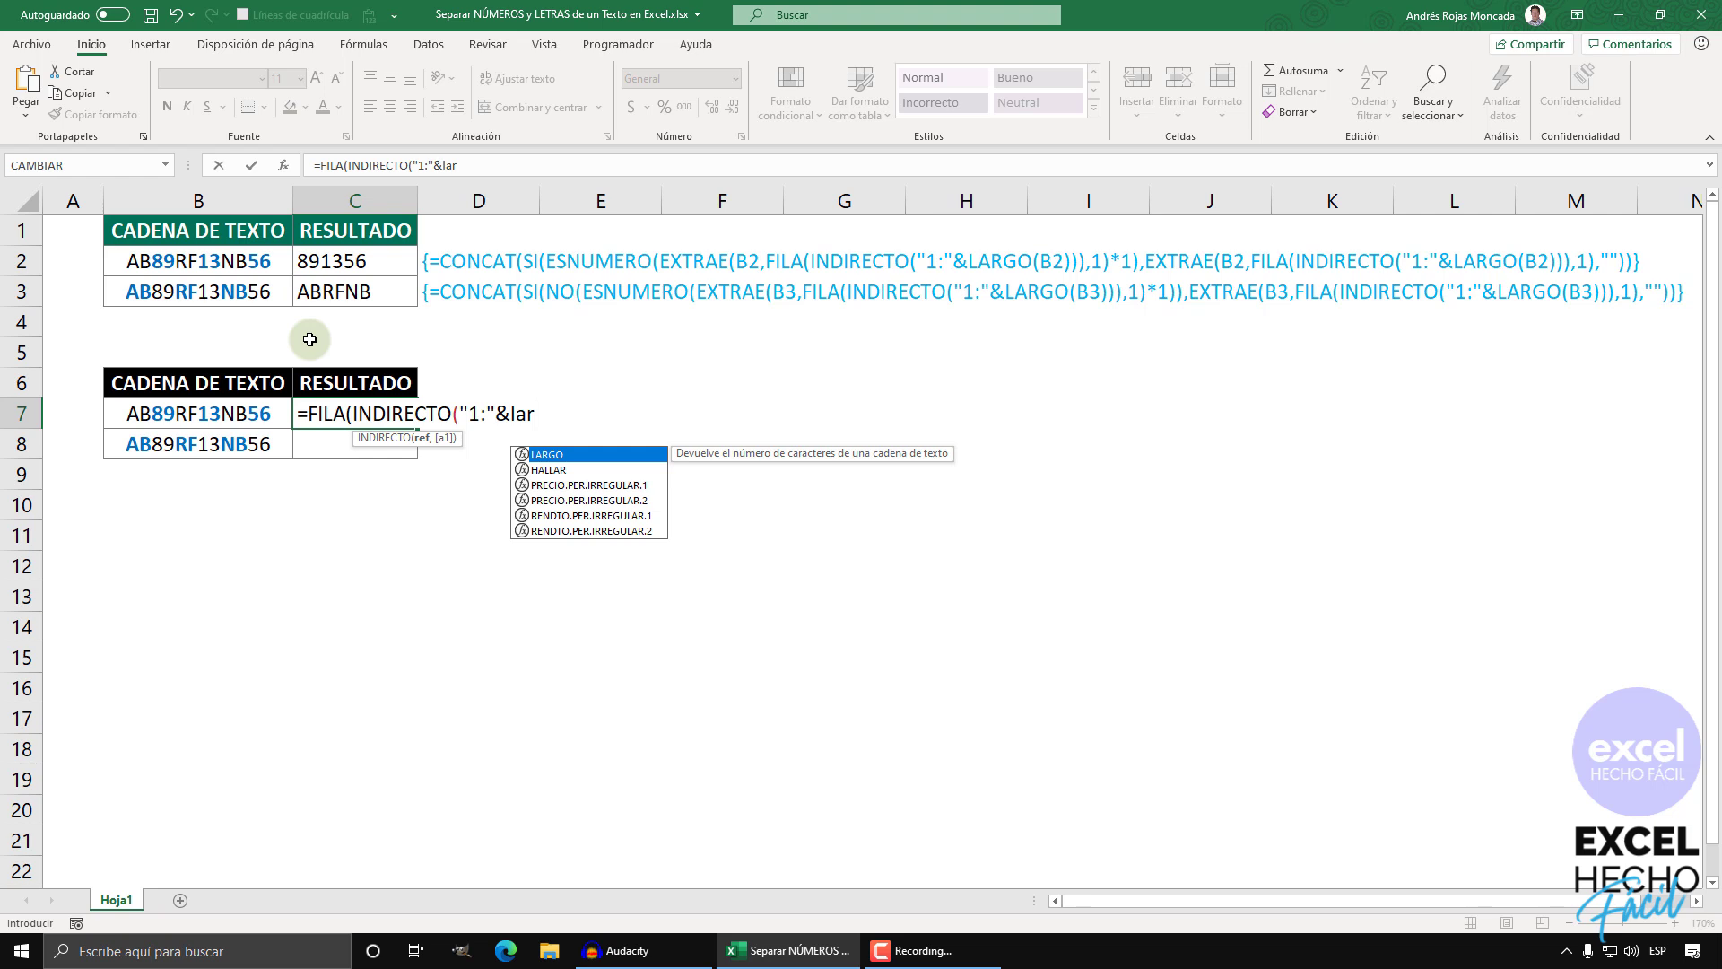
key(Tab)
click(267, 408)
text())))
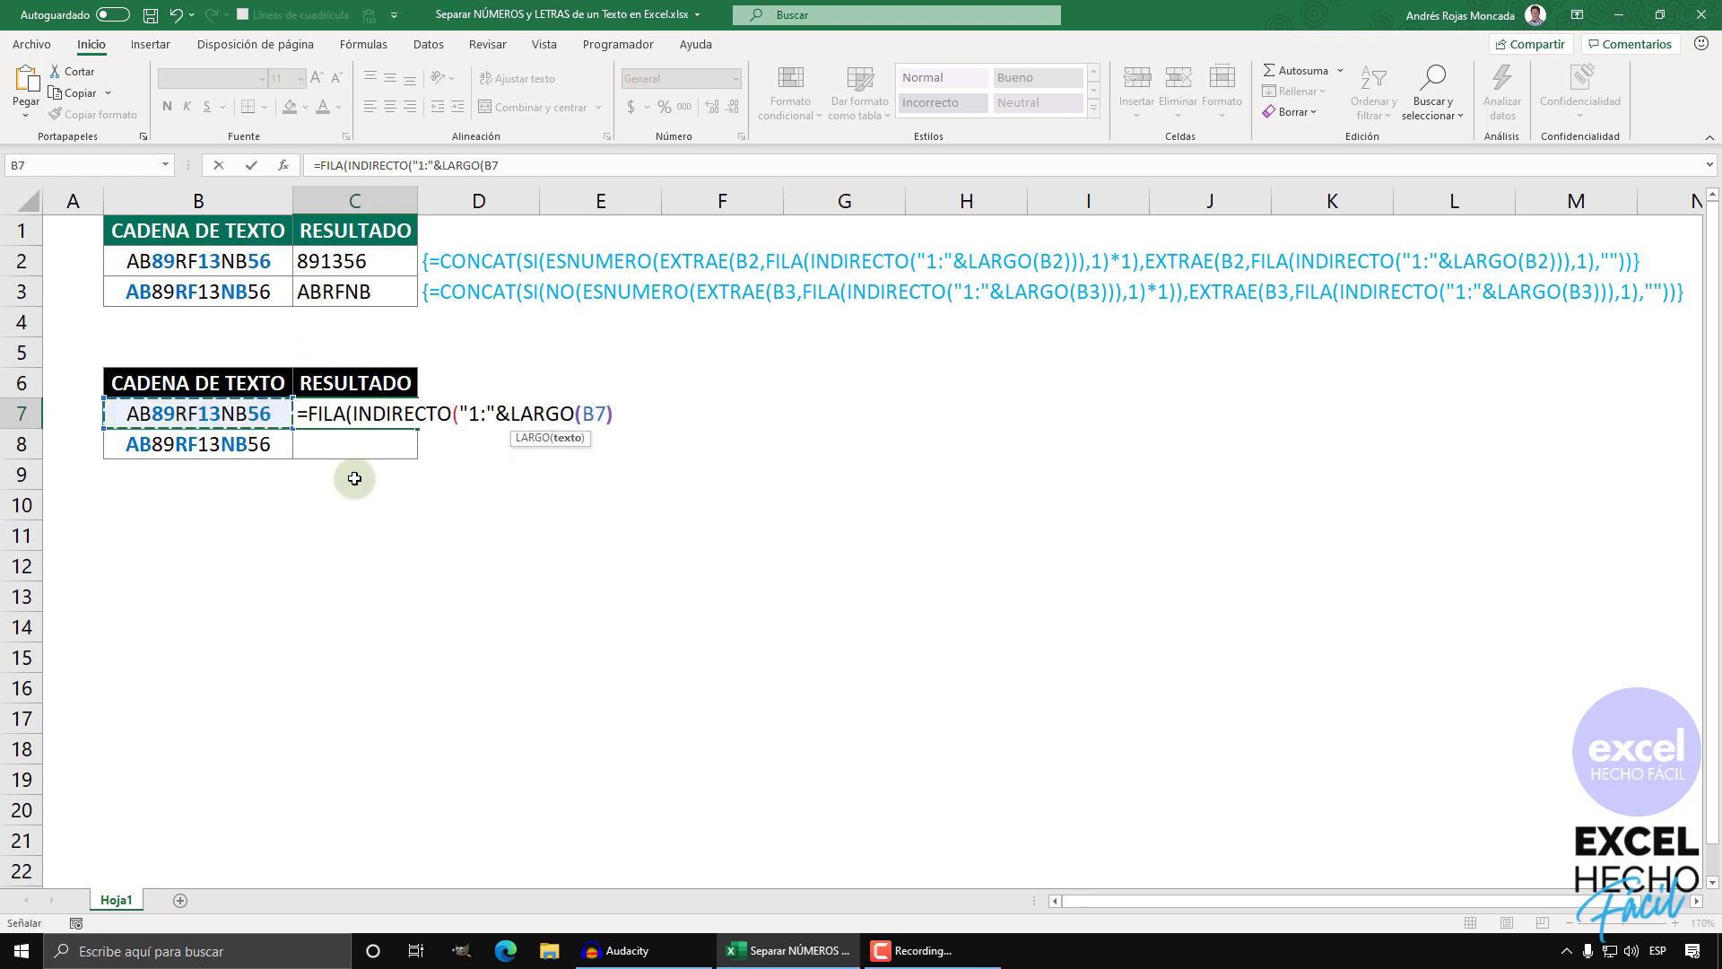
key(F9)
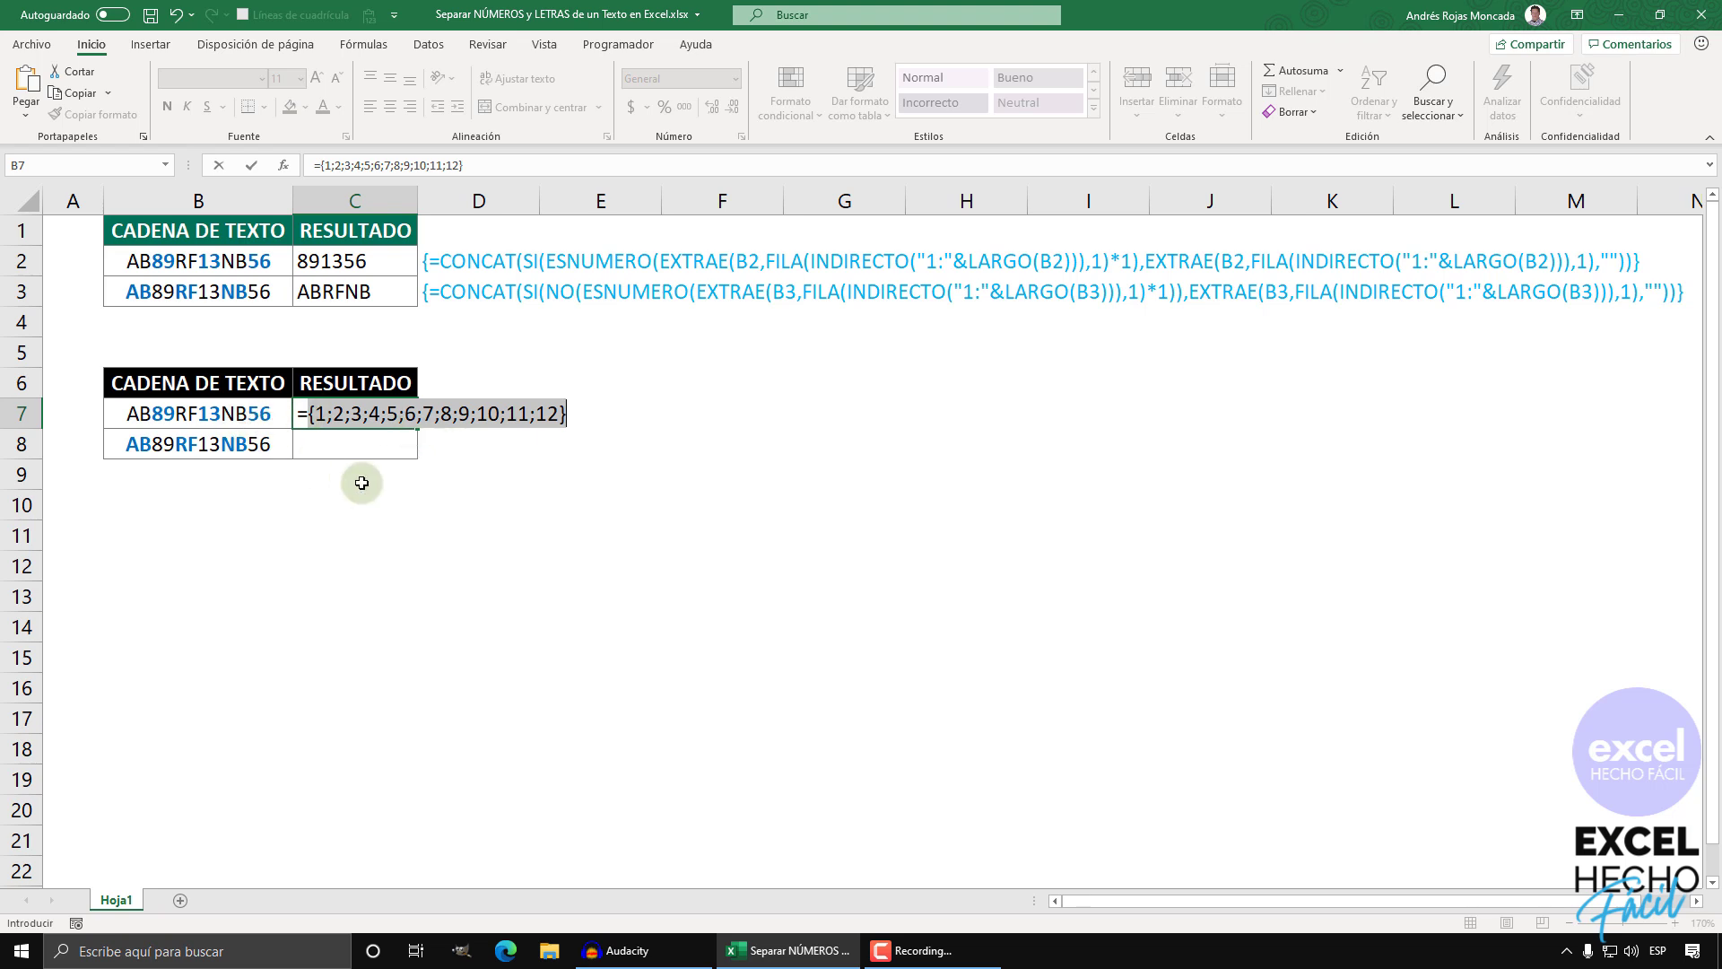
key(ctrl+z)
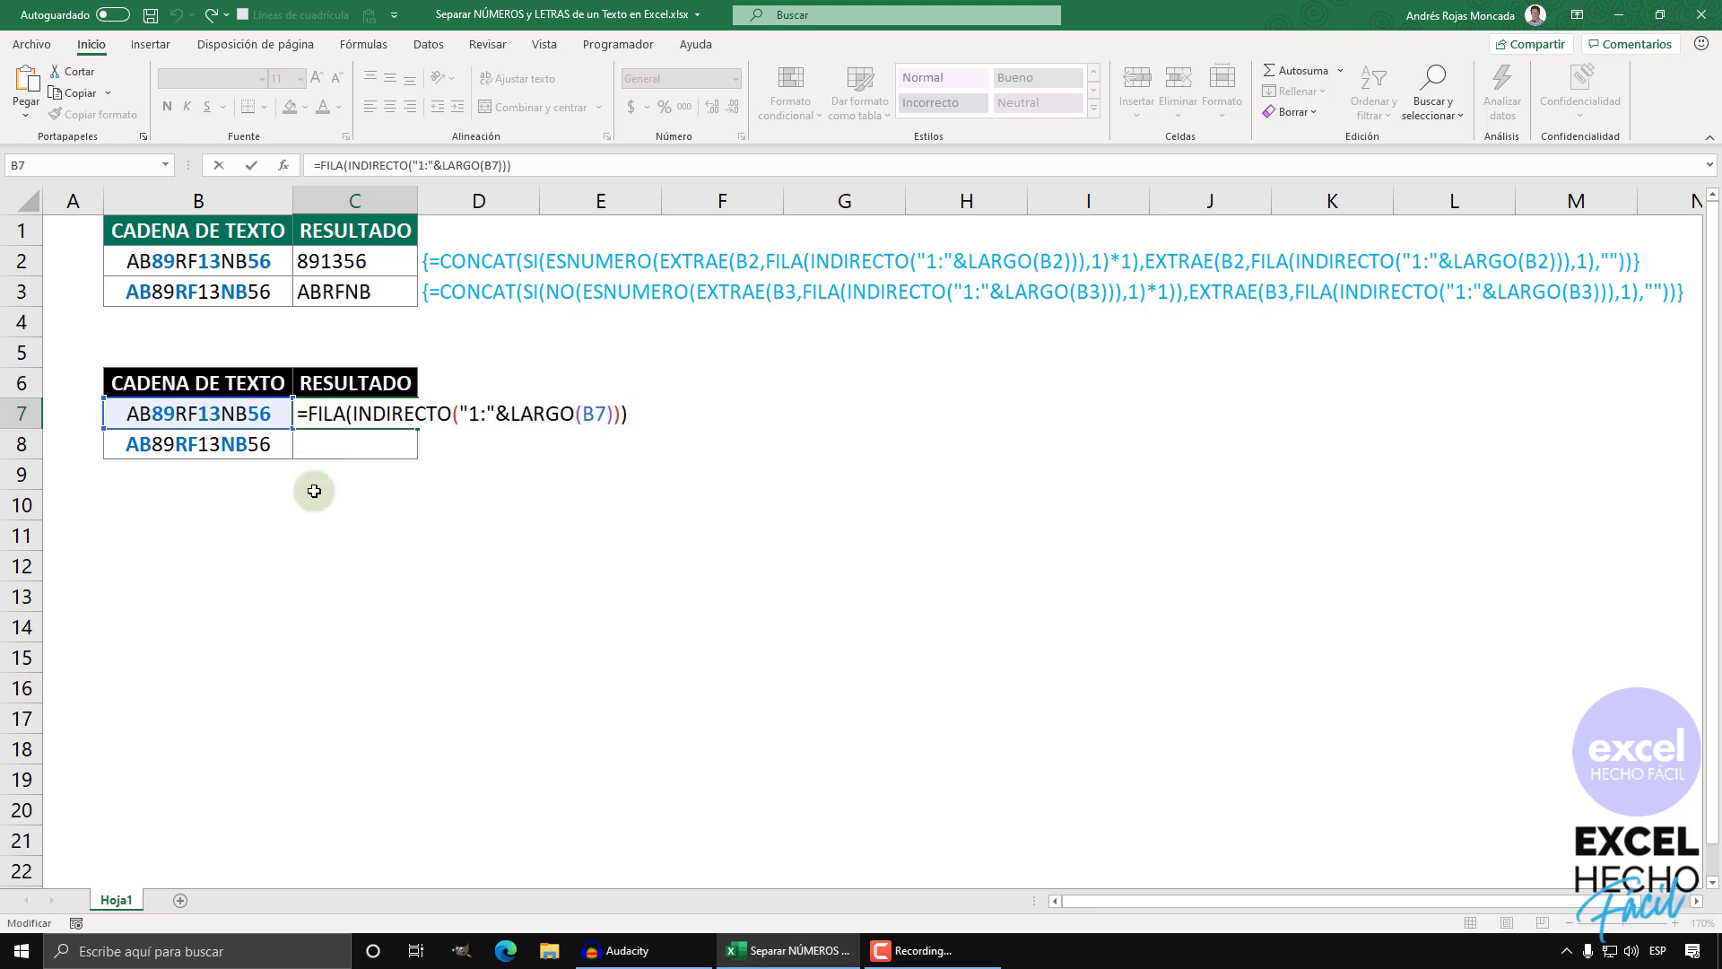
- Wrap the FILA expression in C7 in EXTRAE with B7 as the text and 1 character, then preview its array and restore the formula text
text(extr)
key(Tab)
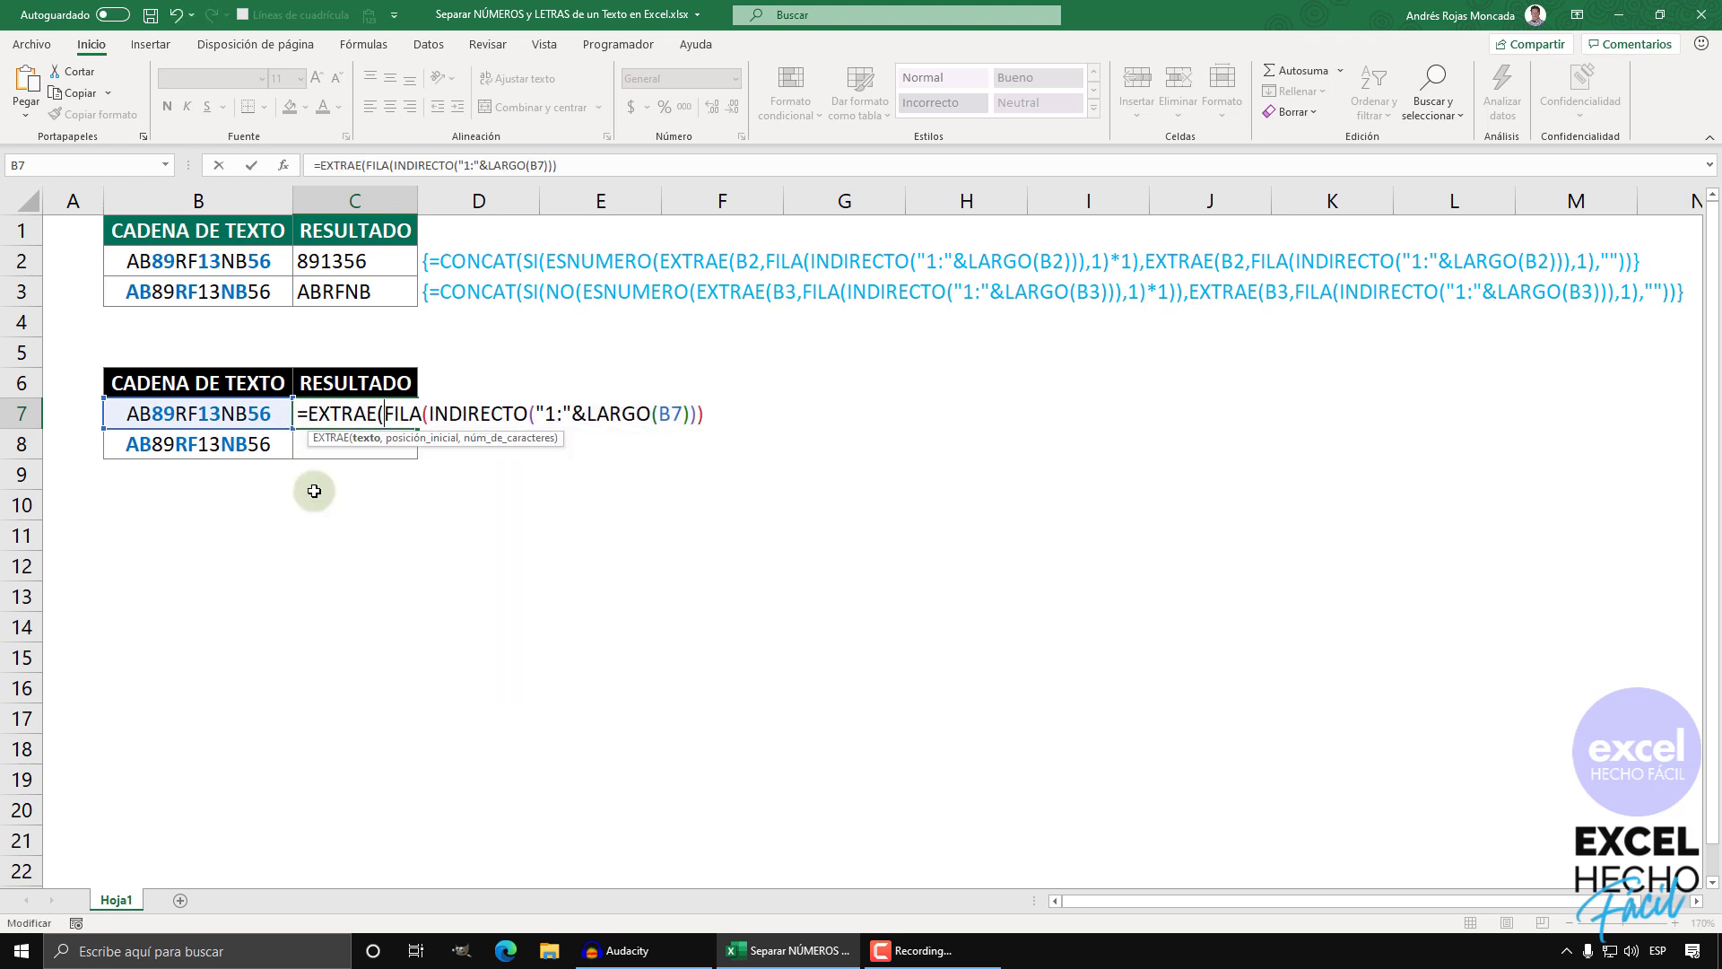
click(272, 414)
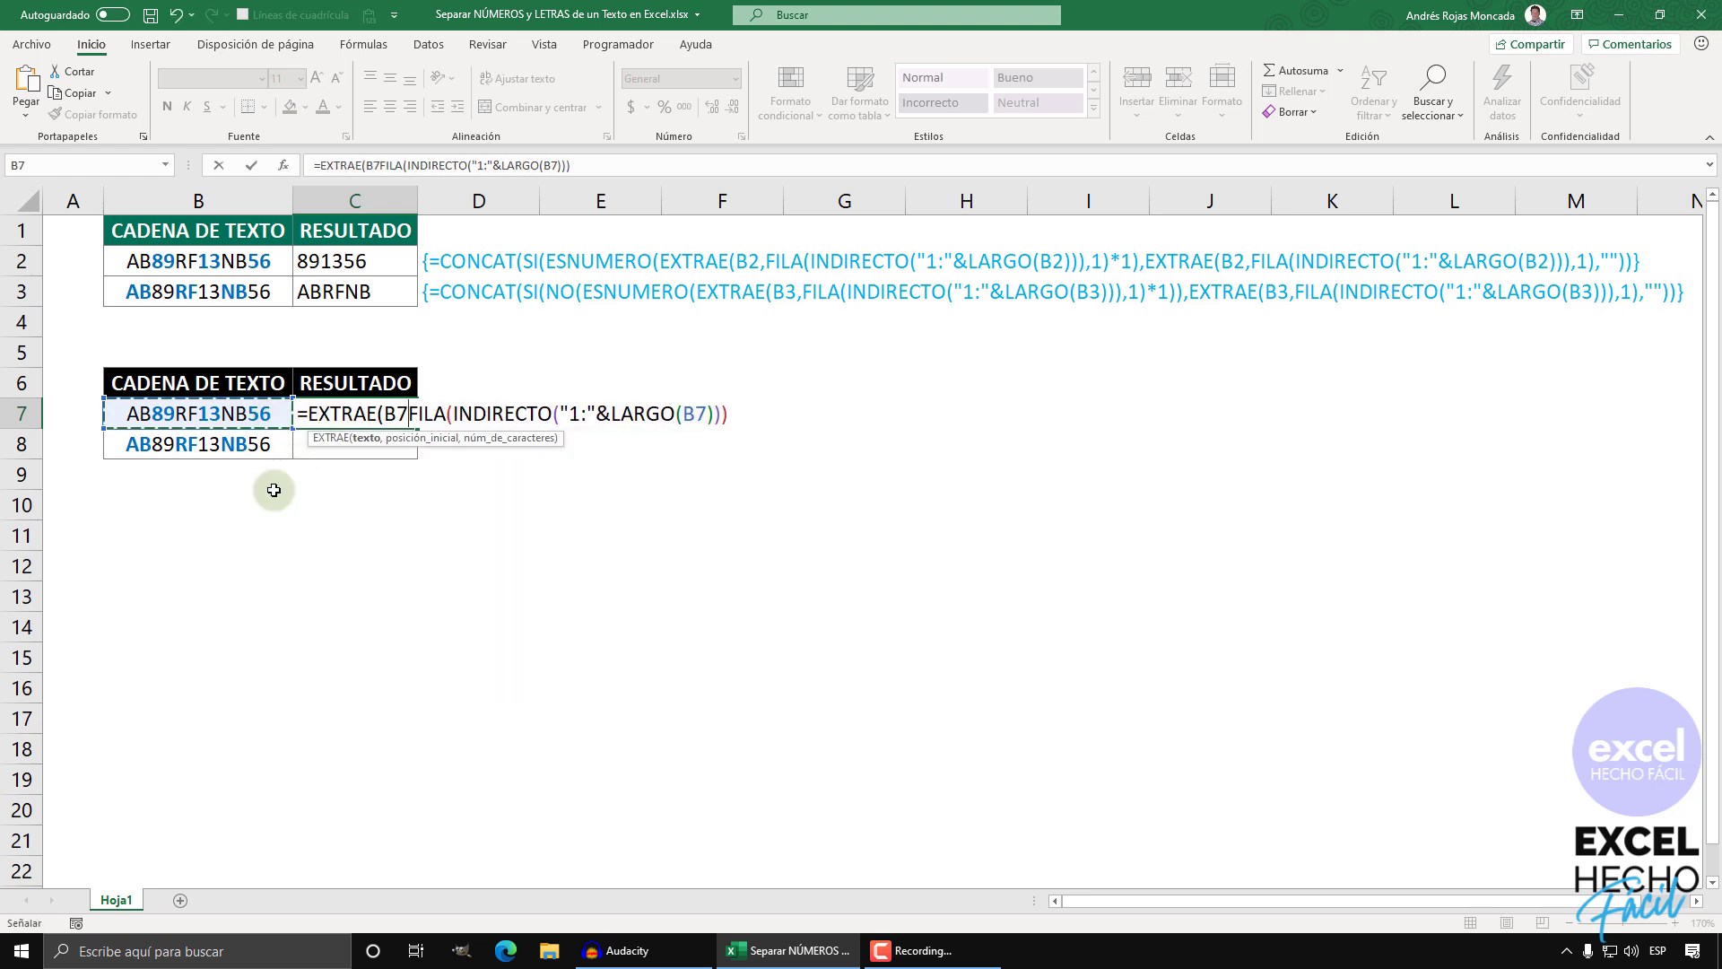
text(,)
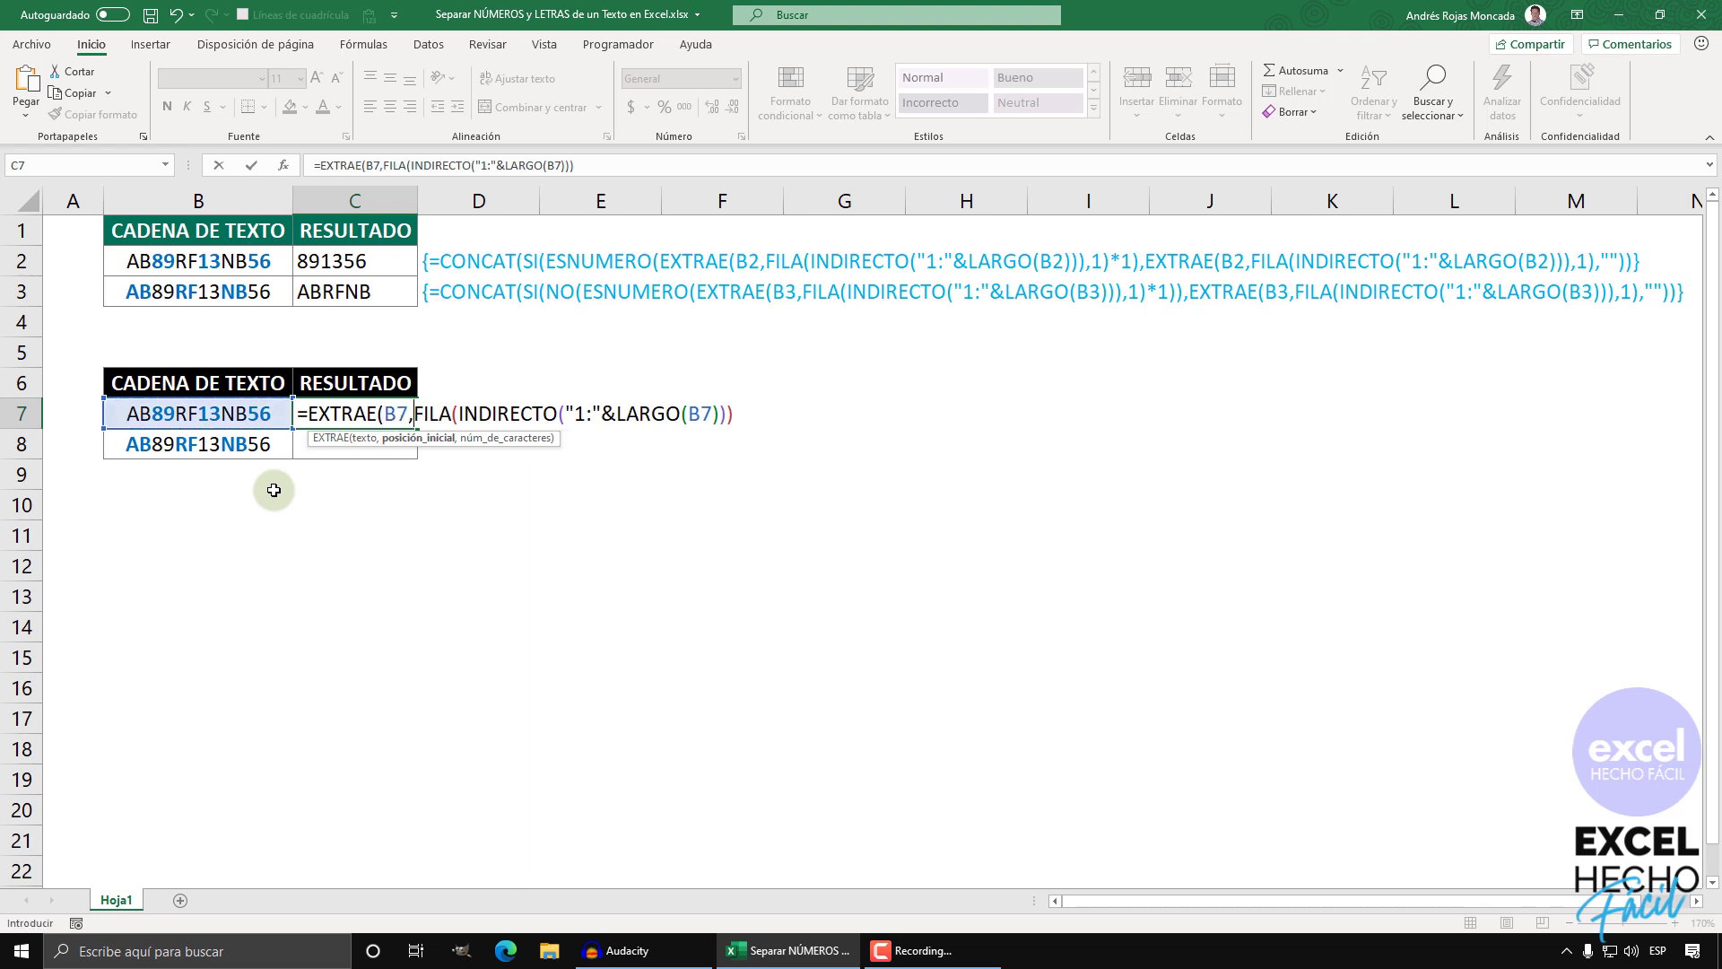
click(429, 439)
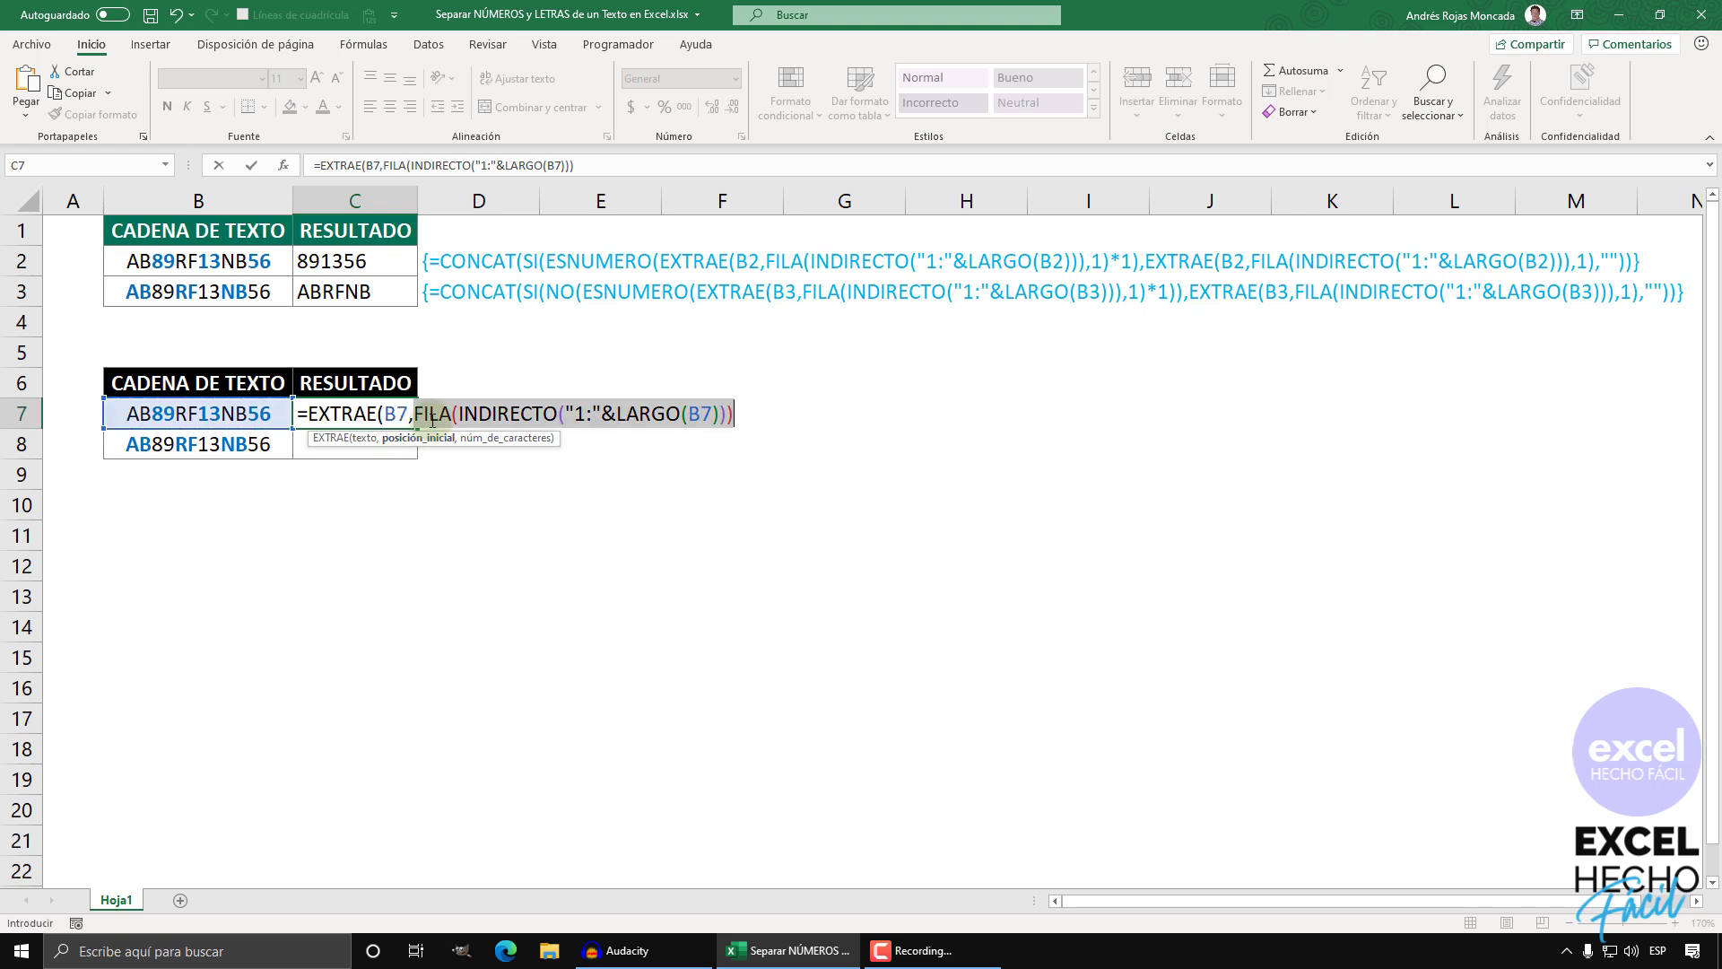
click(729, 415)
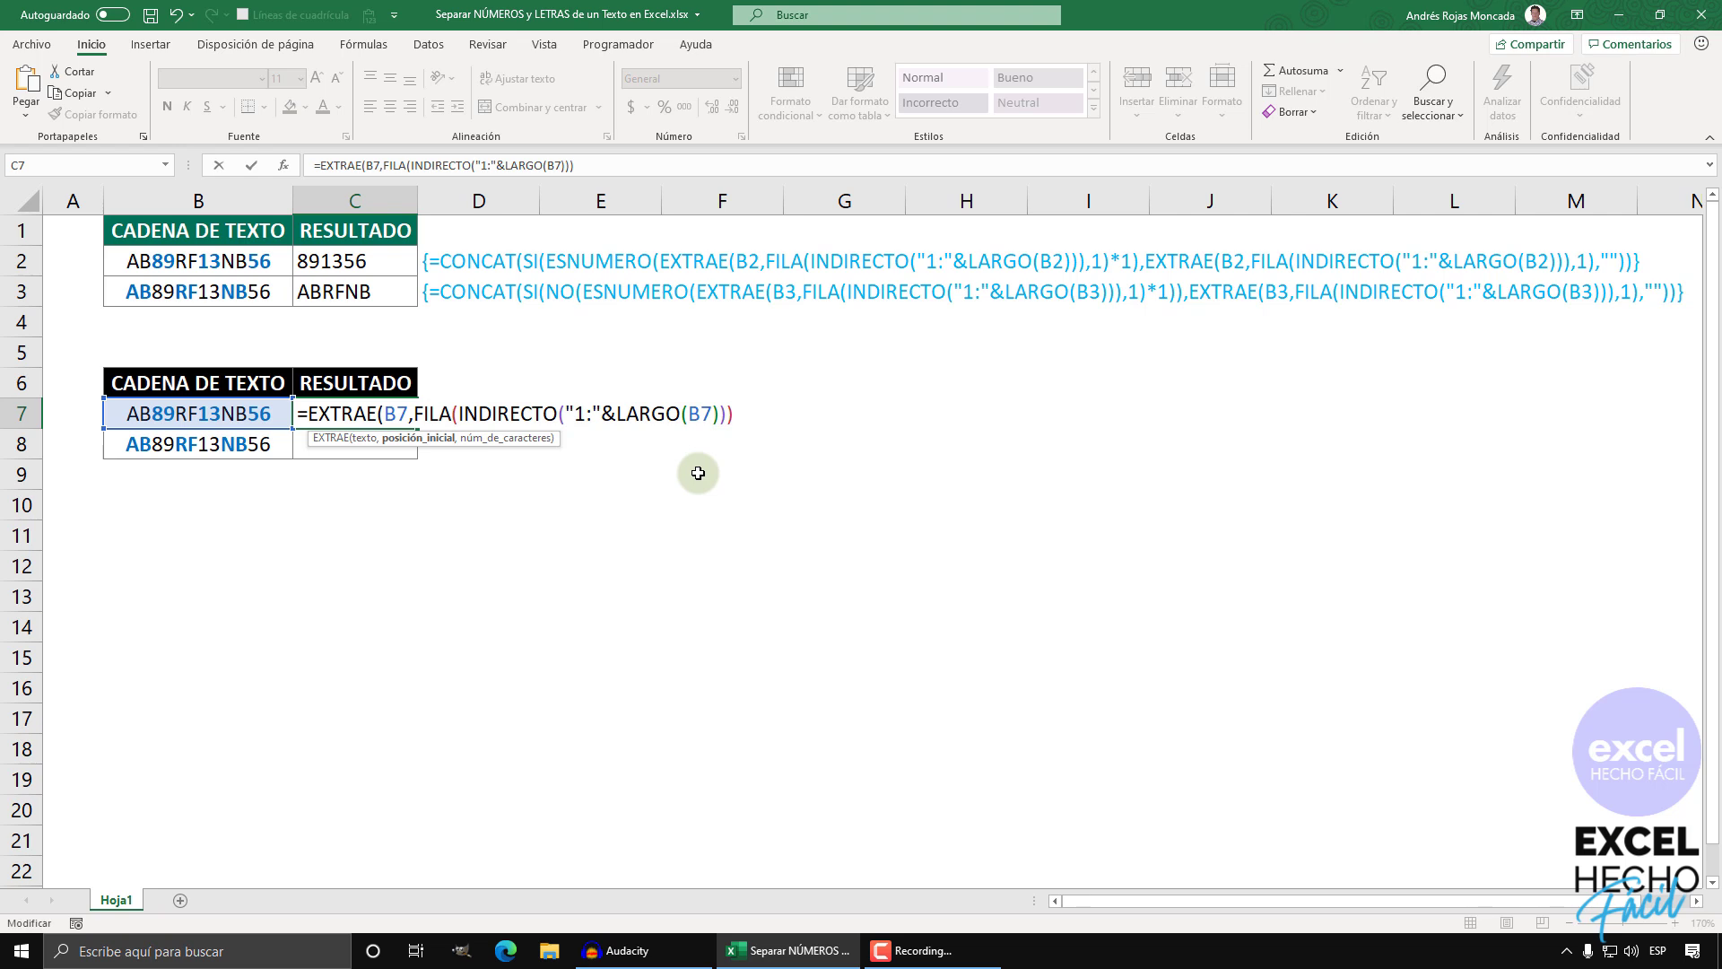
text(,1))
key(F9)
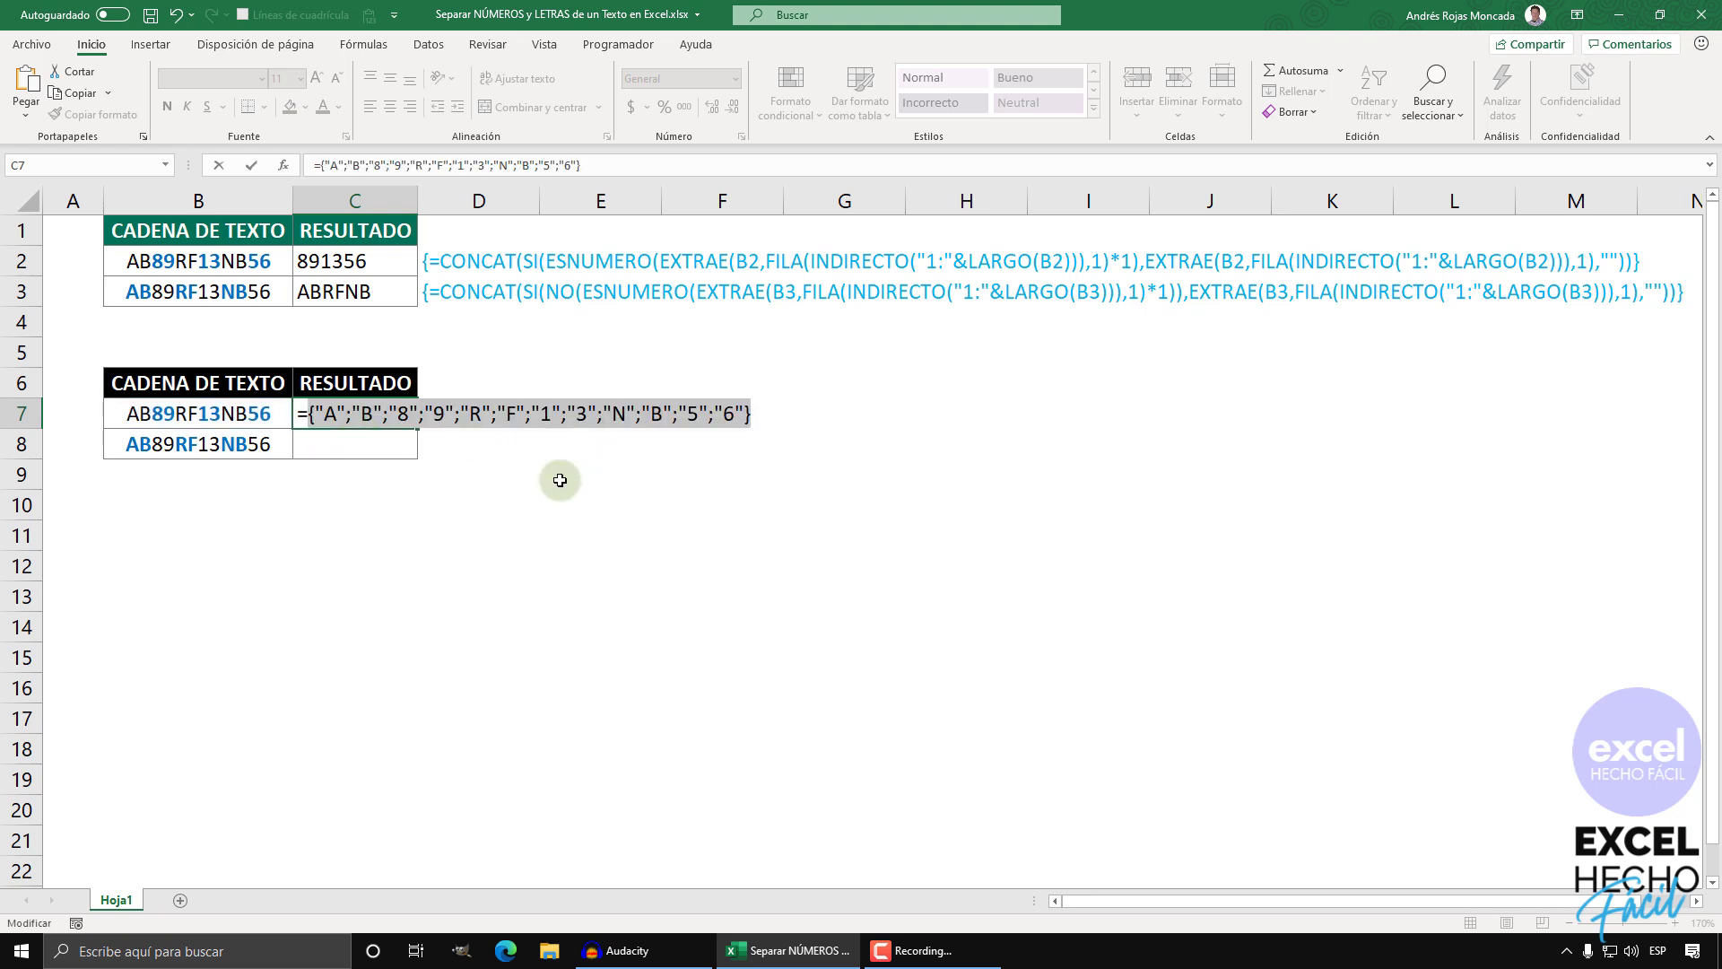
key(ctrl+z)
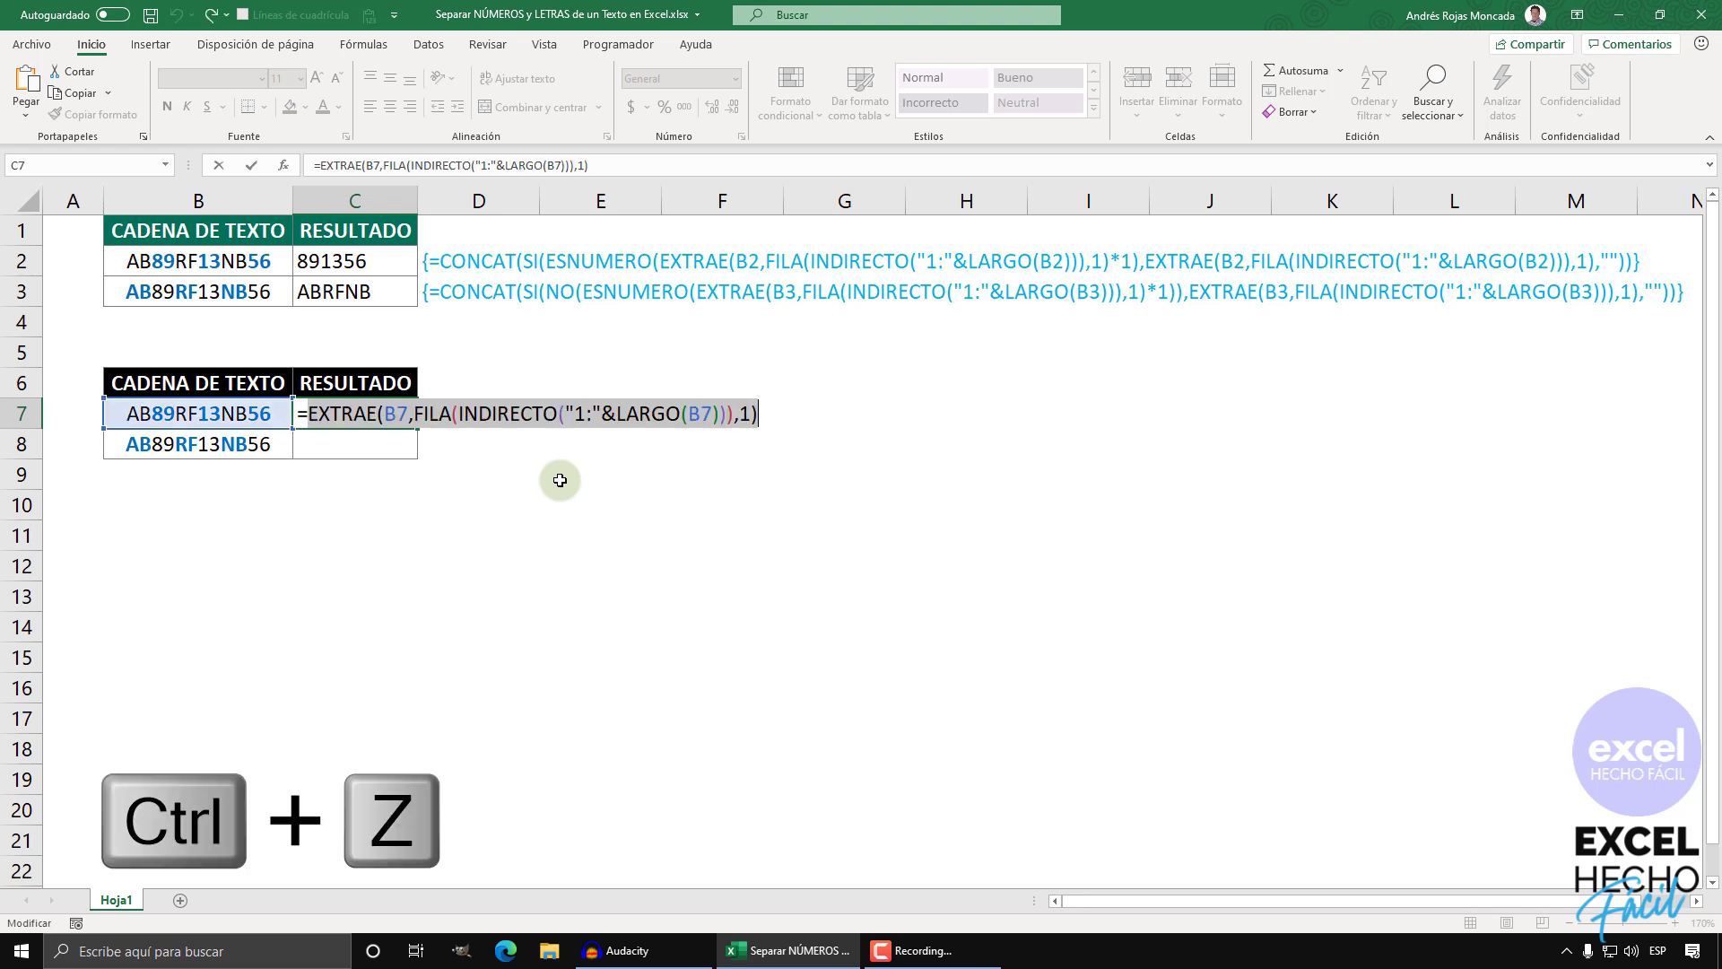
- Open a LET function before the EXTRAE expression in C7, preview the array EXTRAE evaluates to and restore the formula text
click(303, 413)
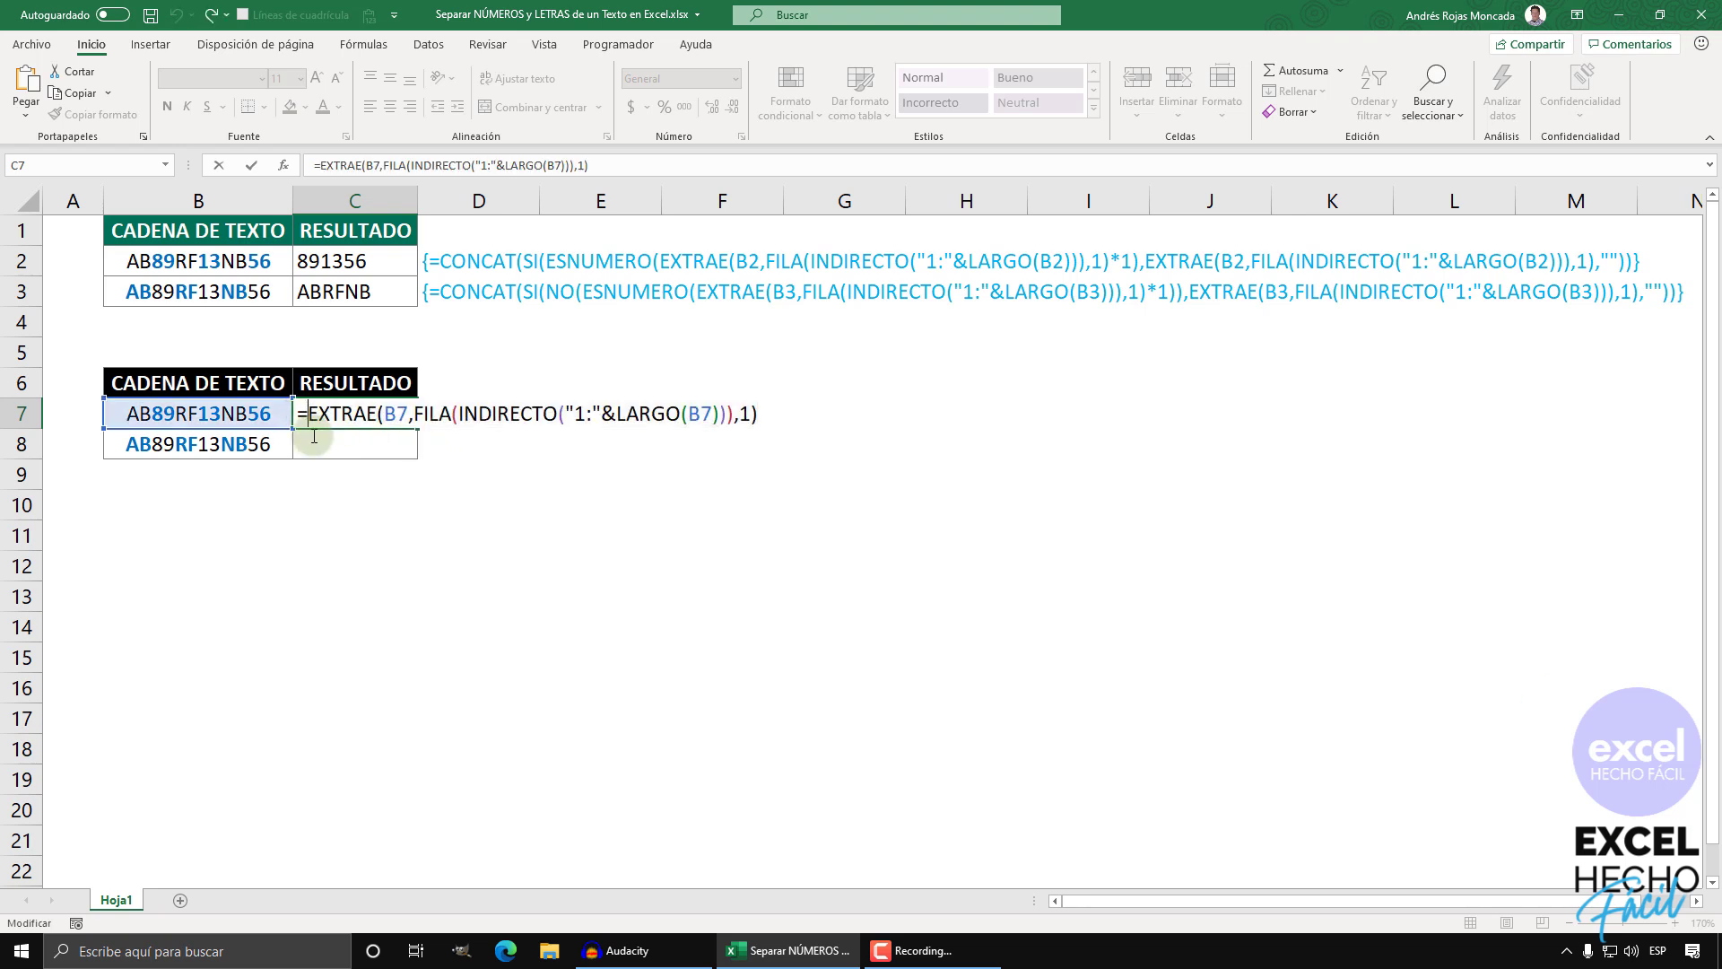
text(LET()
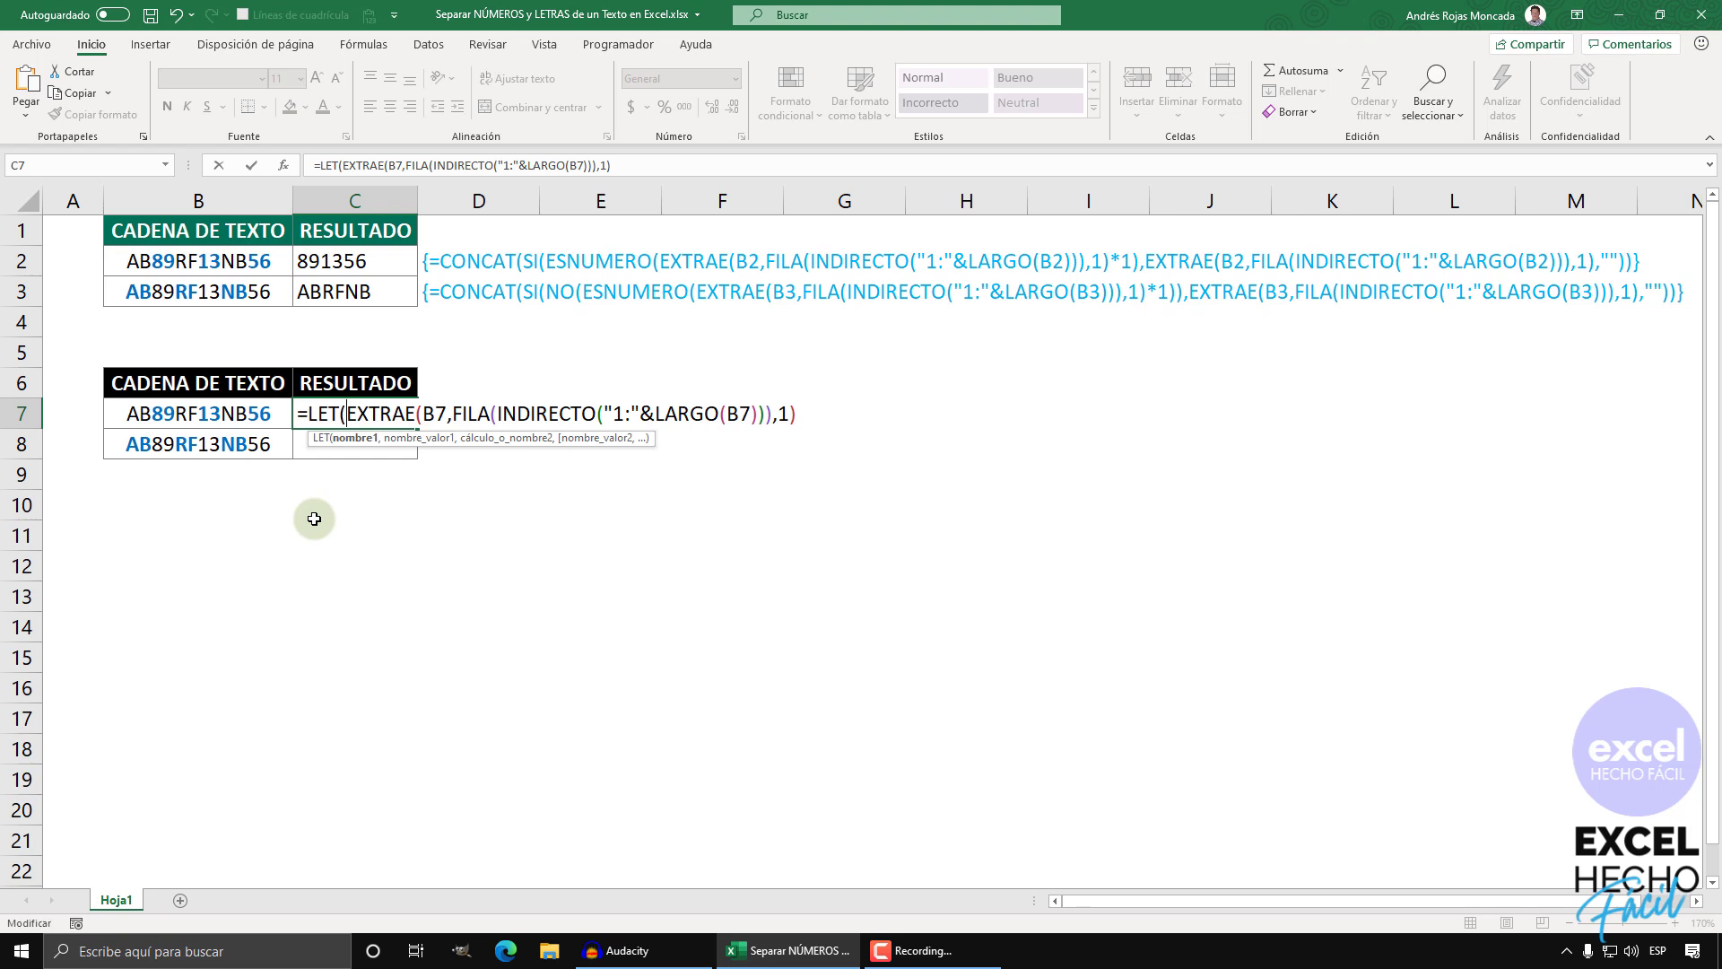
drag(347, 414, 853, 404)
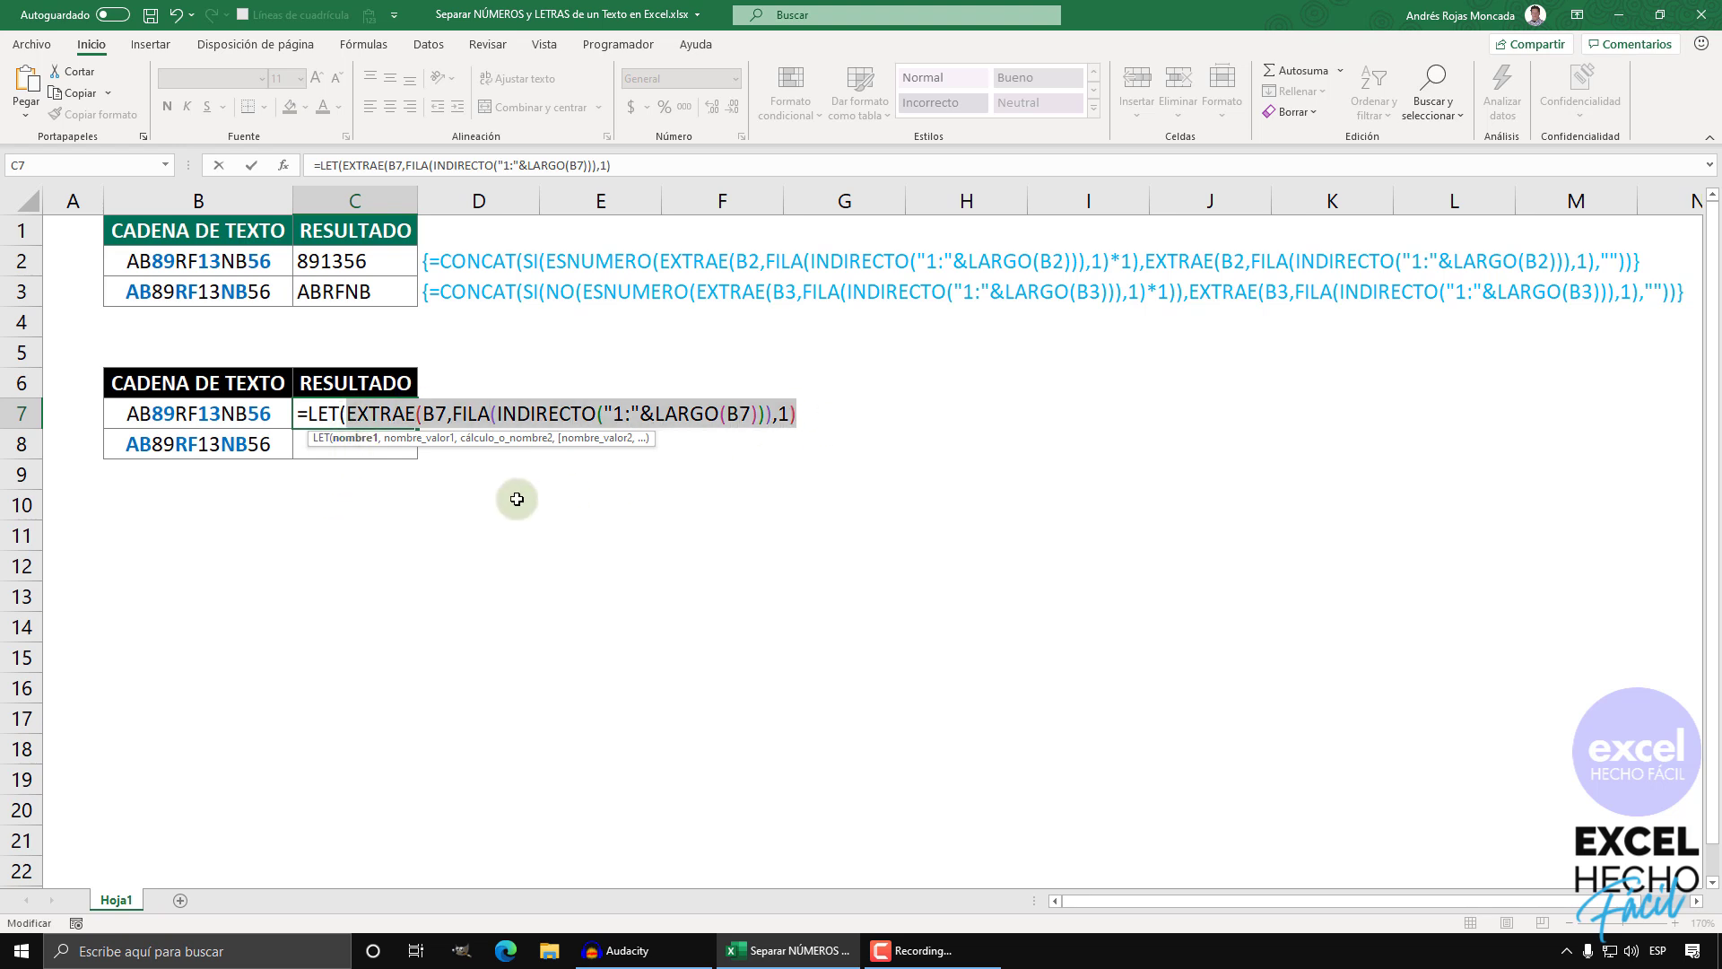
key(F9)
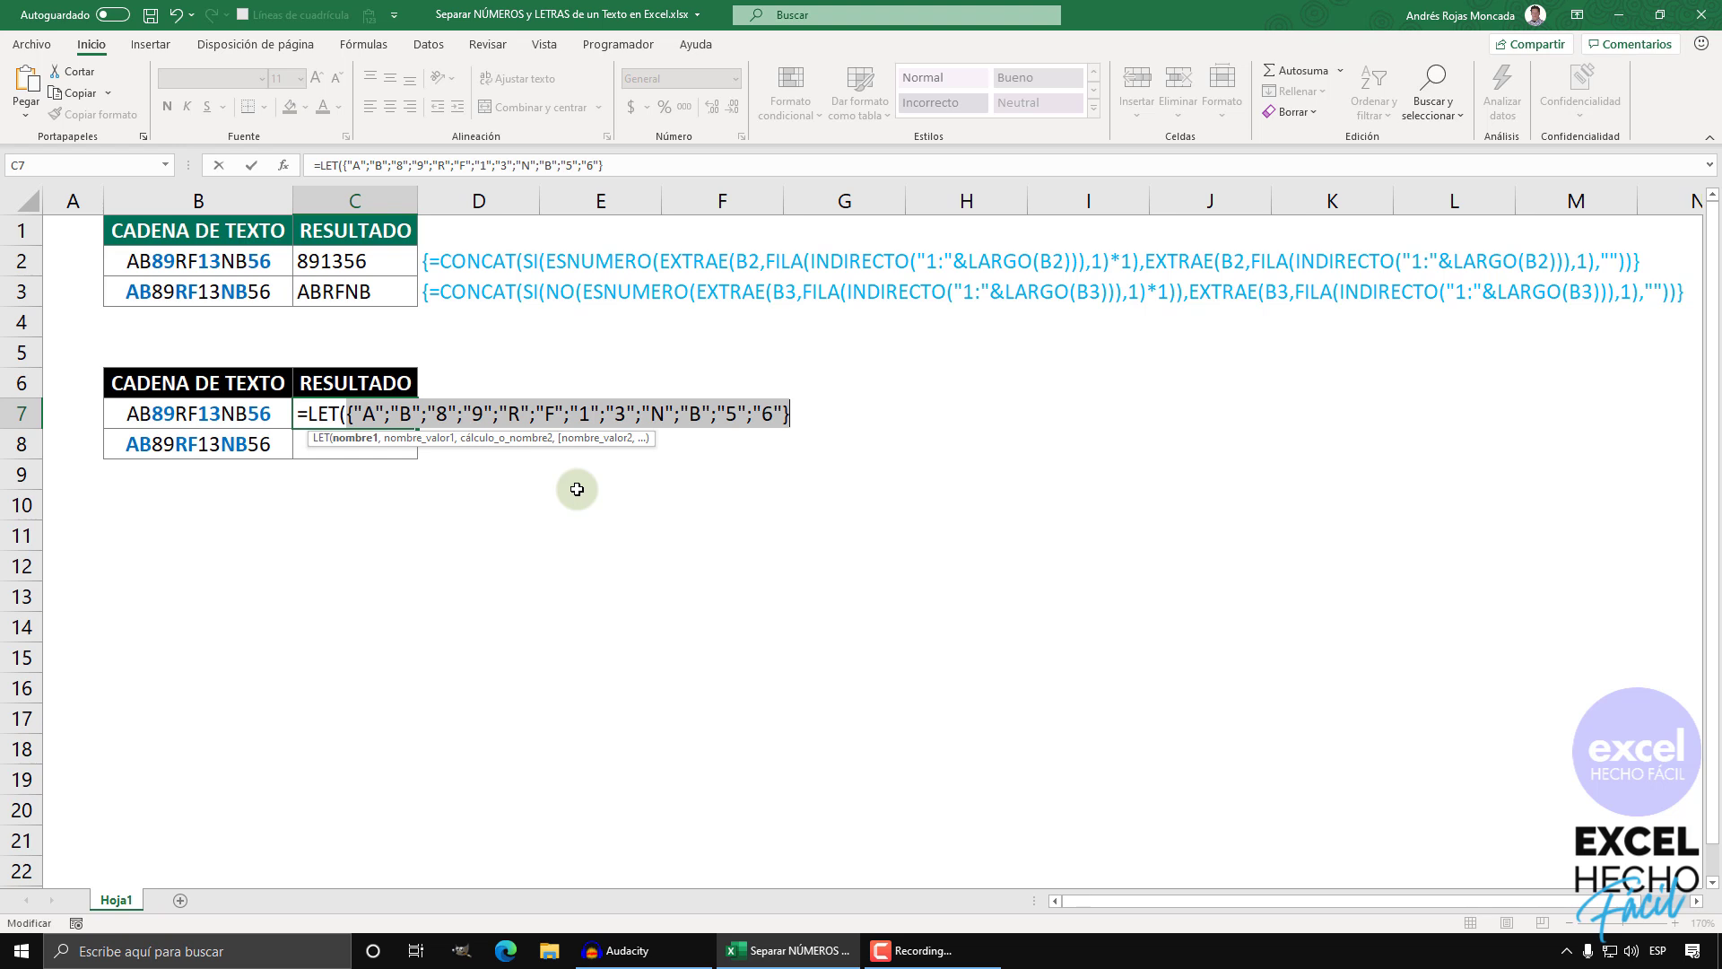
key(ctrl+z)
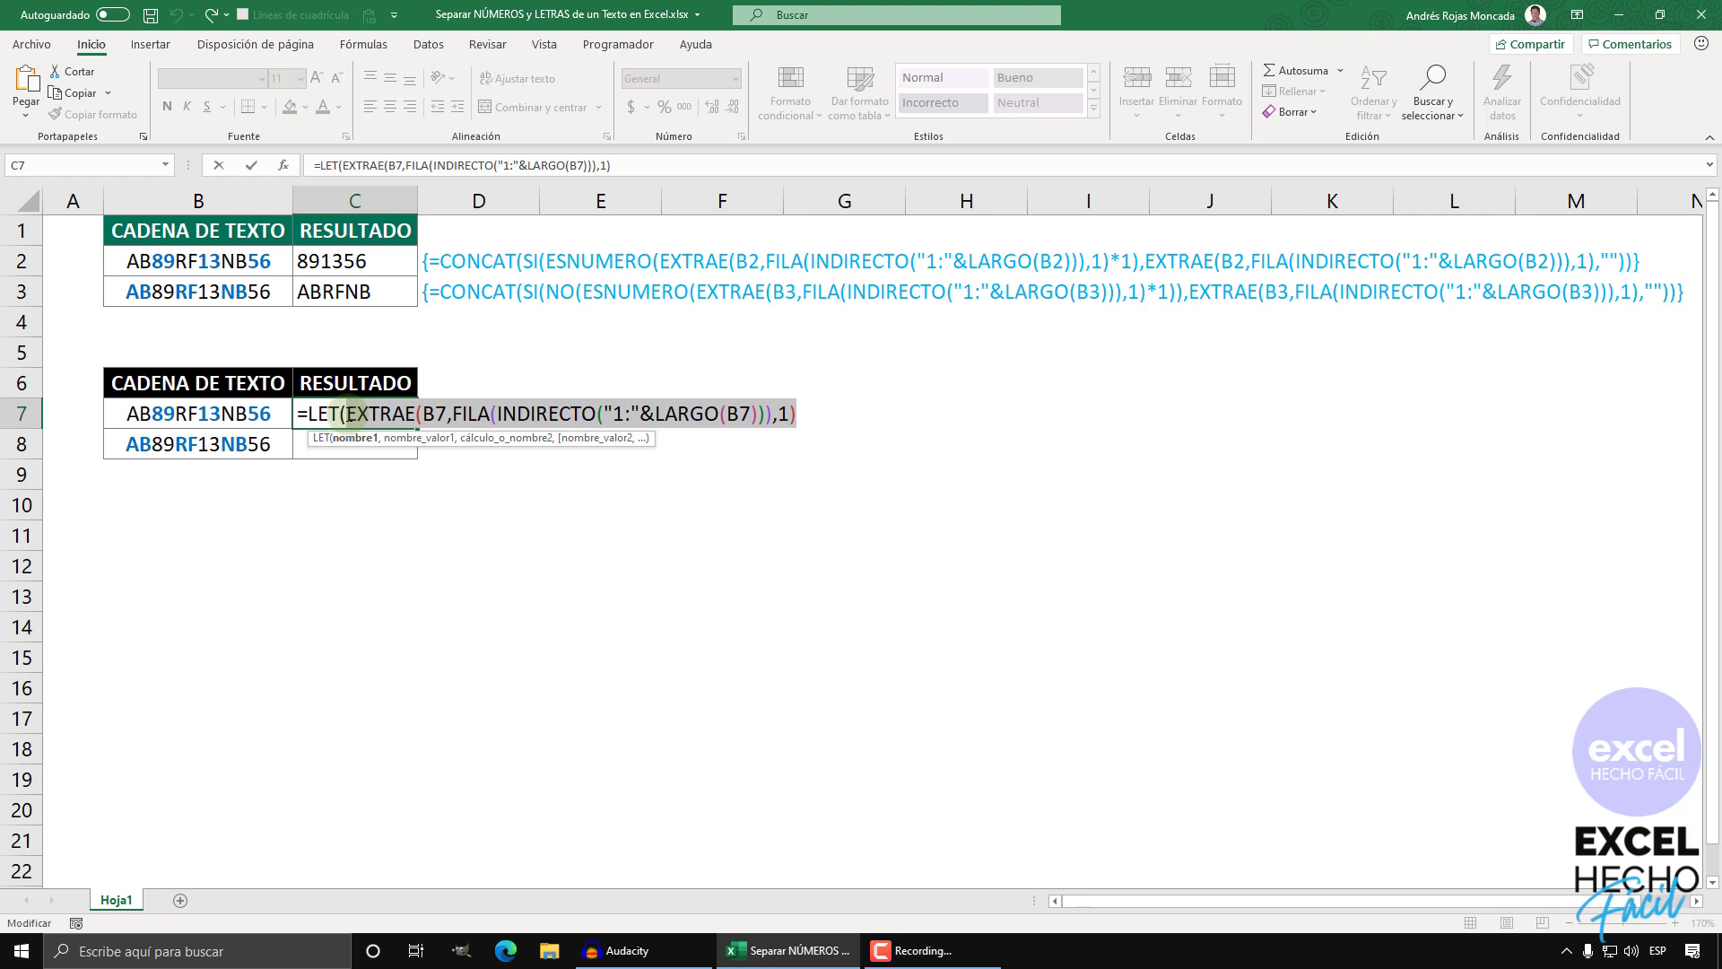
- Define CS as the first LET name in C7, with the EXTRAE expression as its value, and open the calculation argument
click(348, 414)
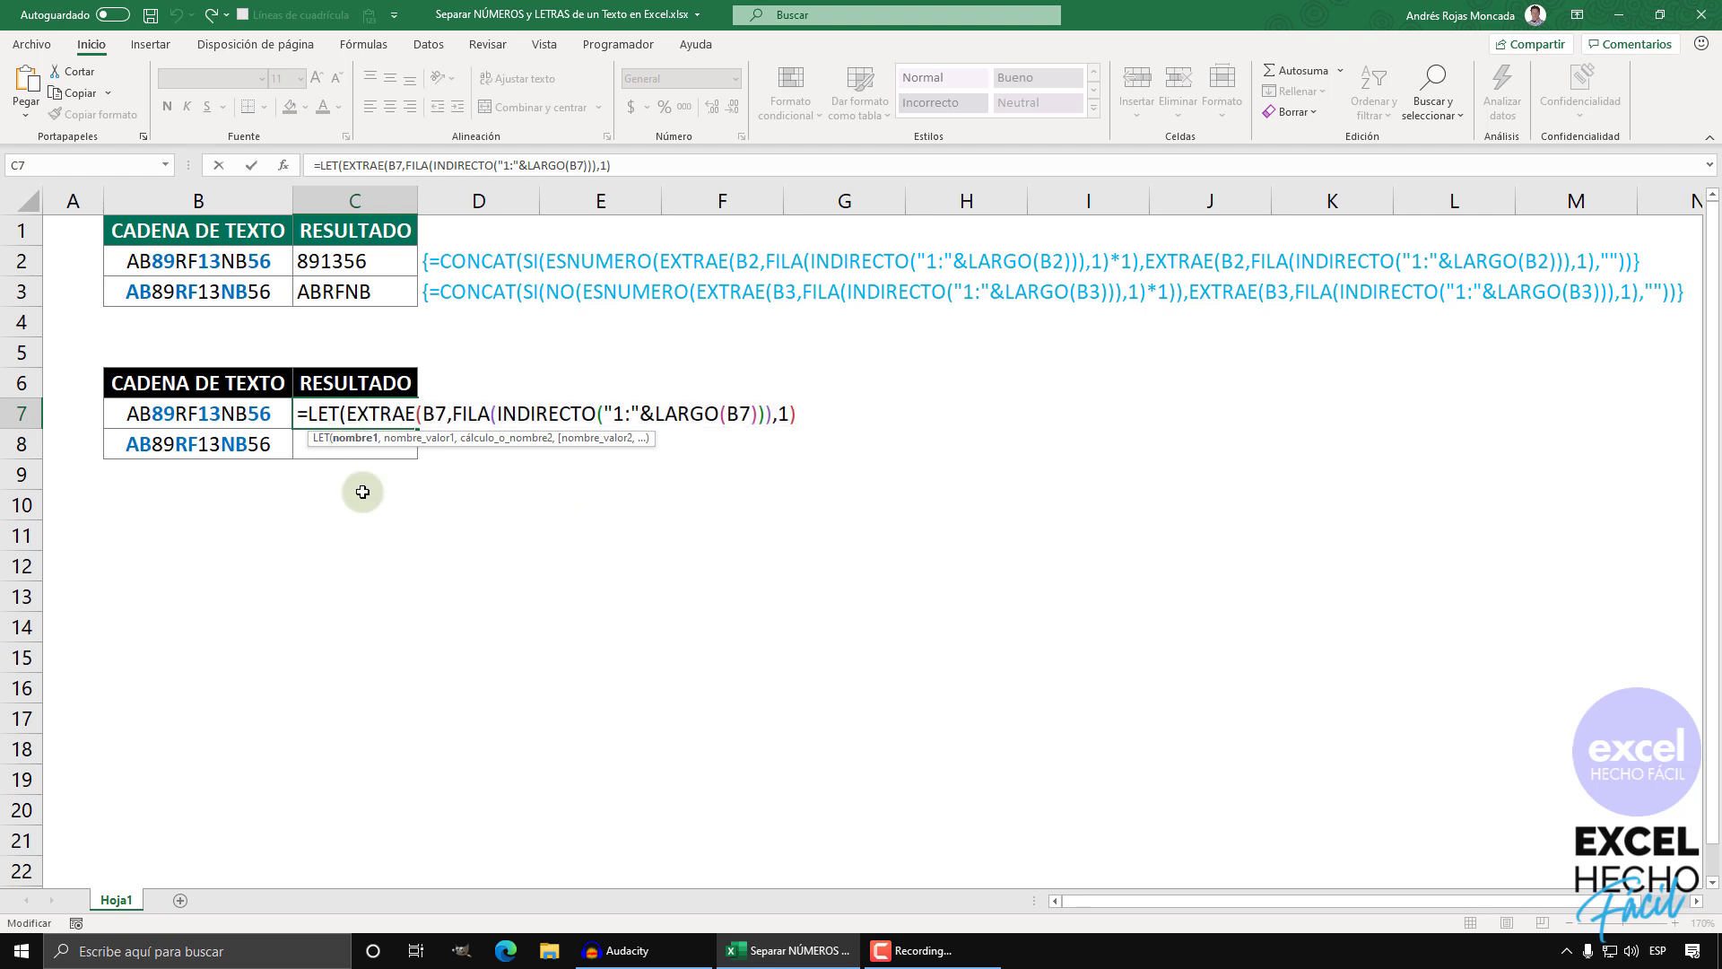
text(CS)
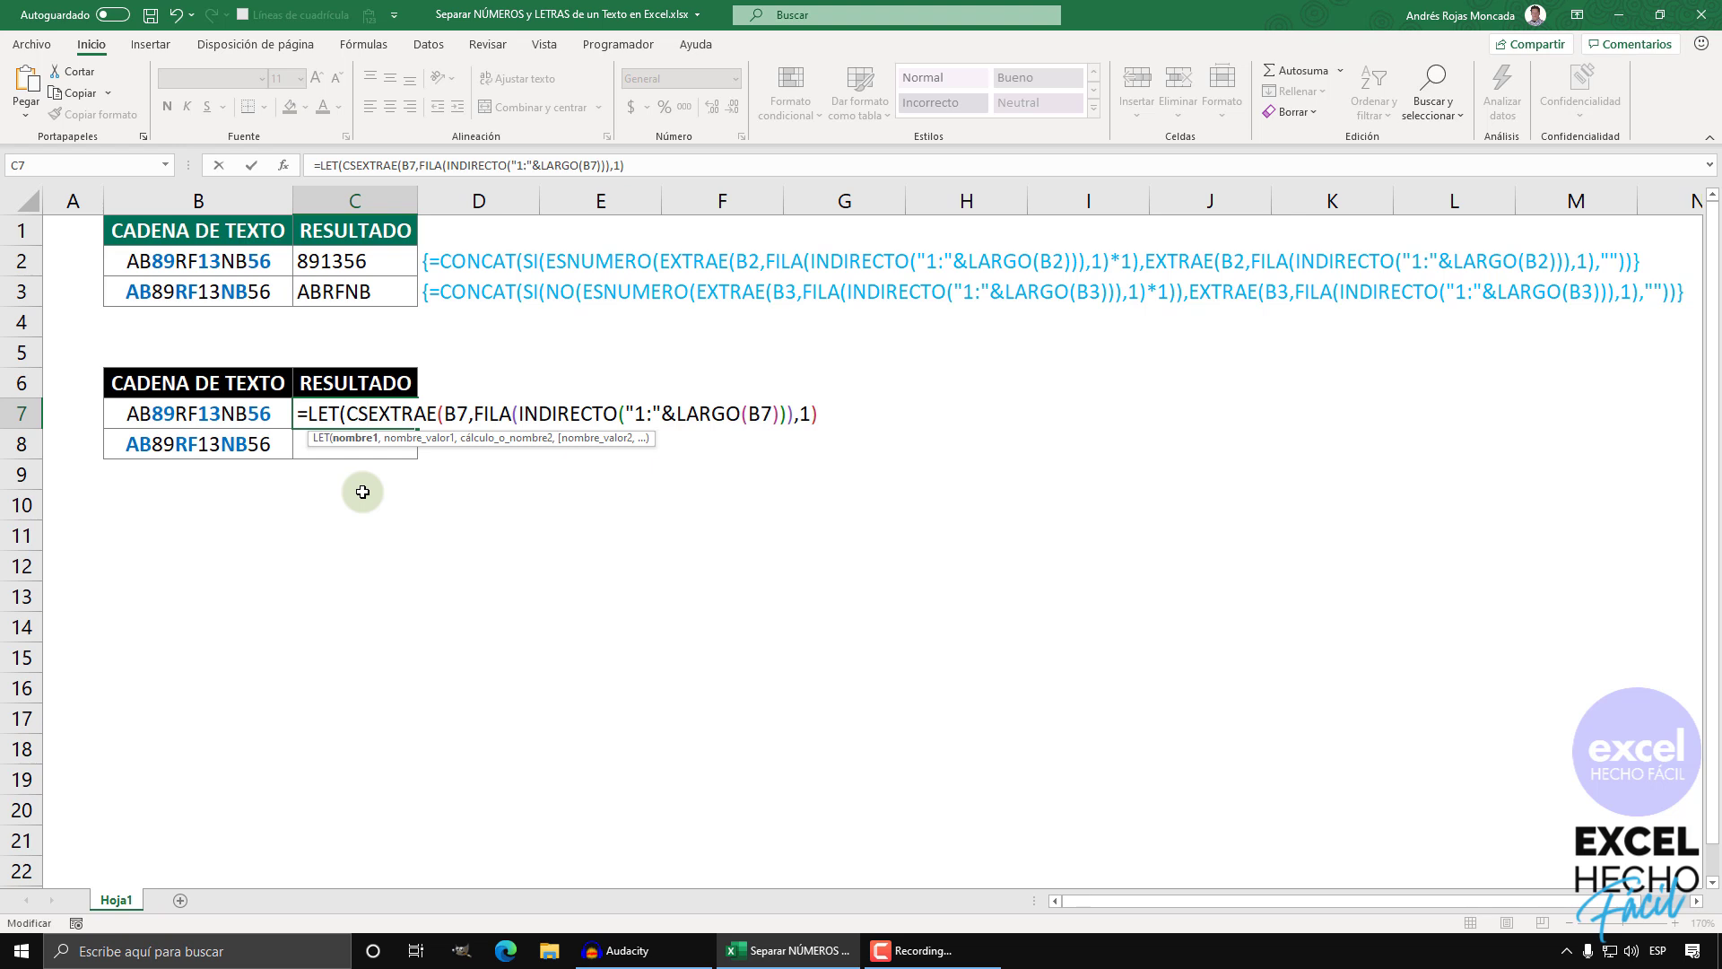
text(,)
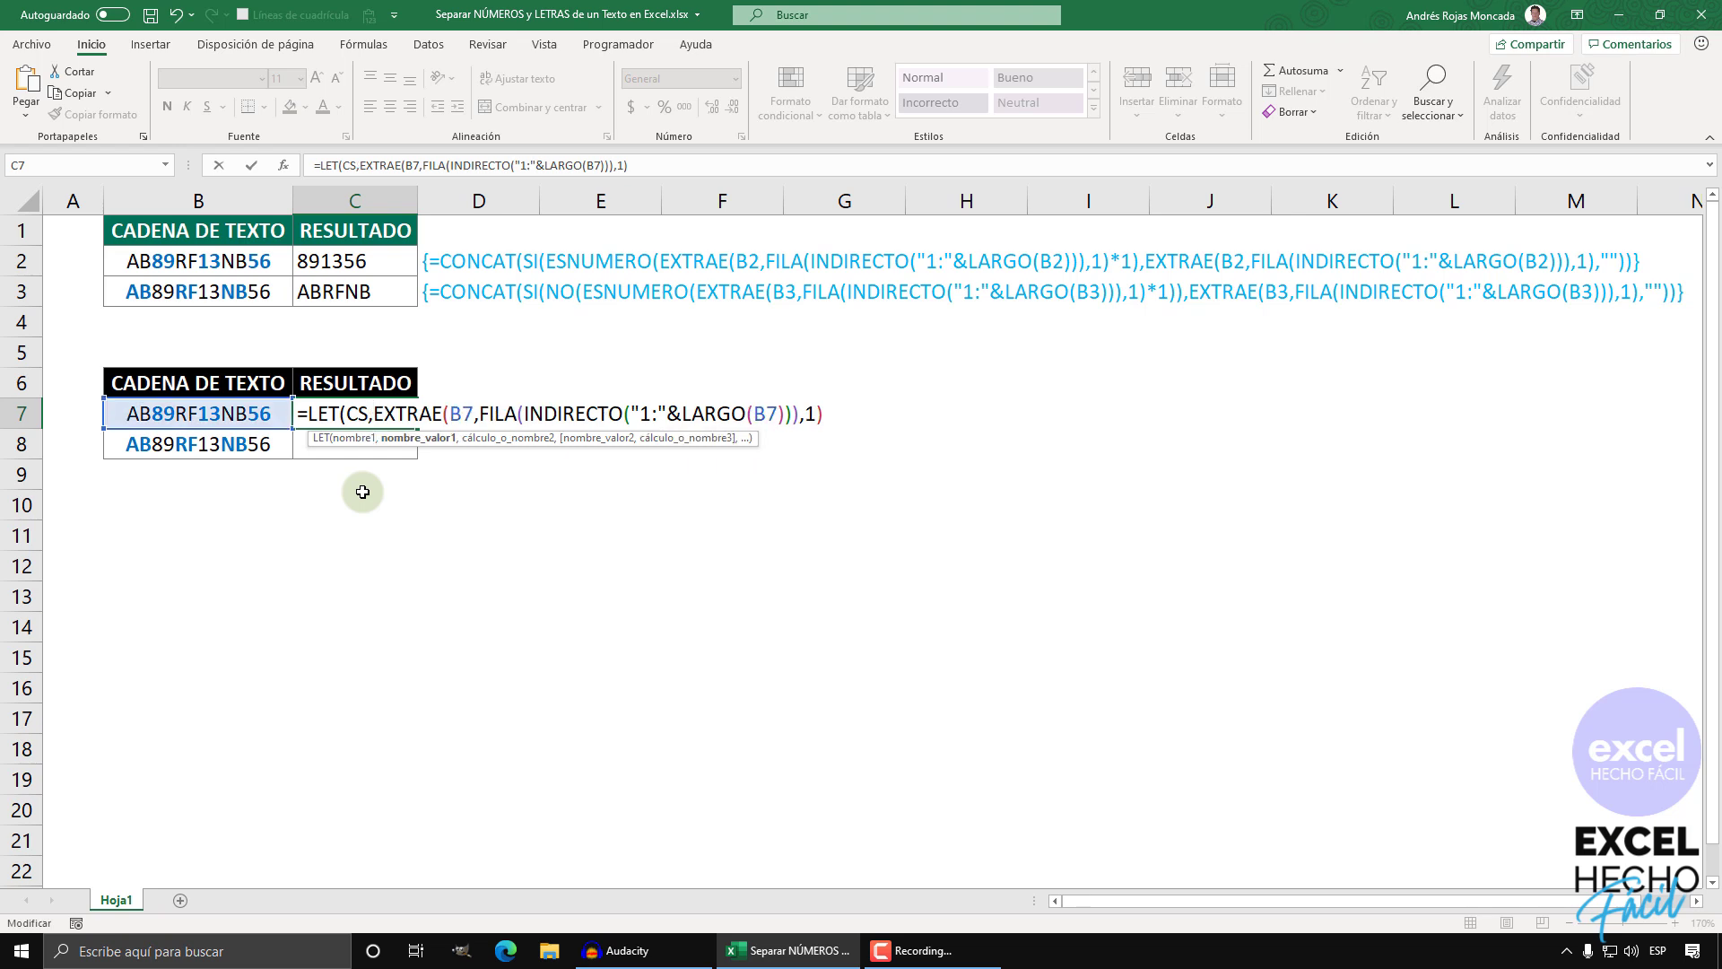
click(420, 439)
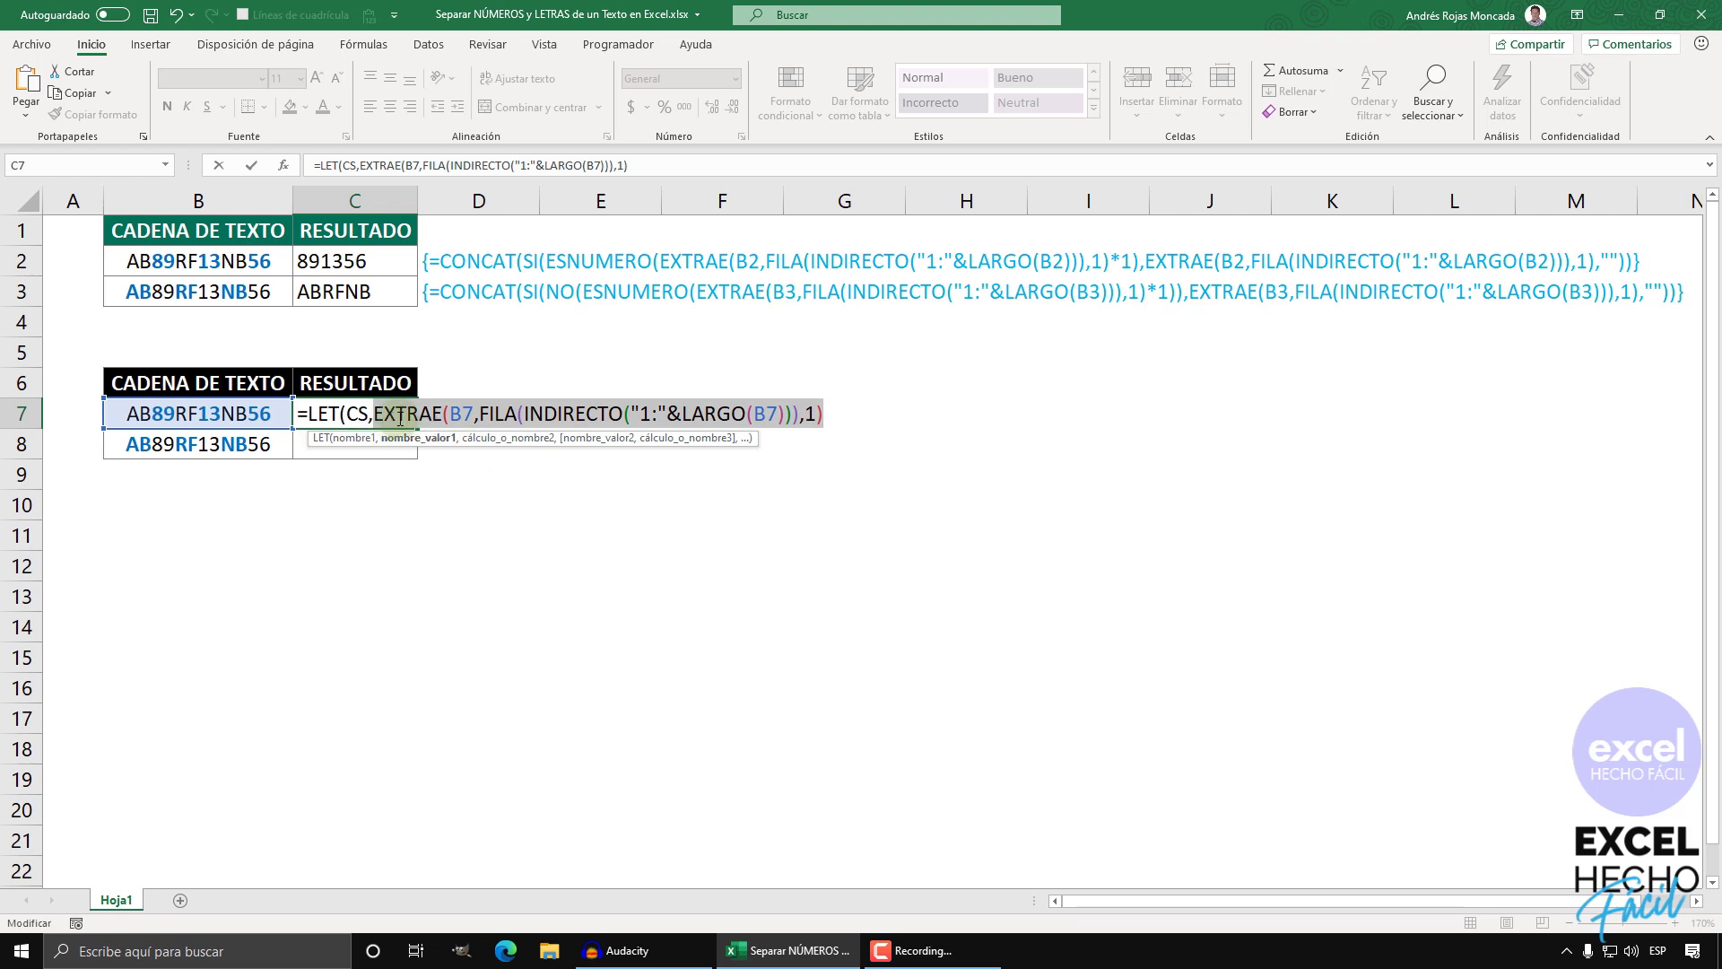
click(822, 414)
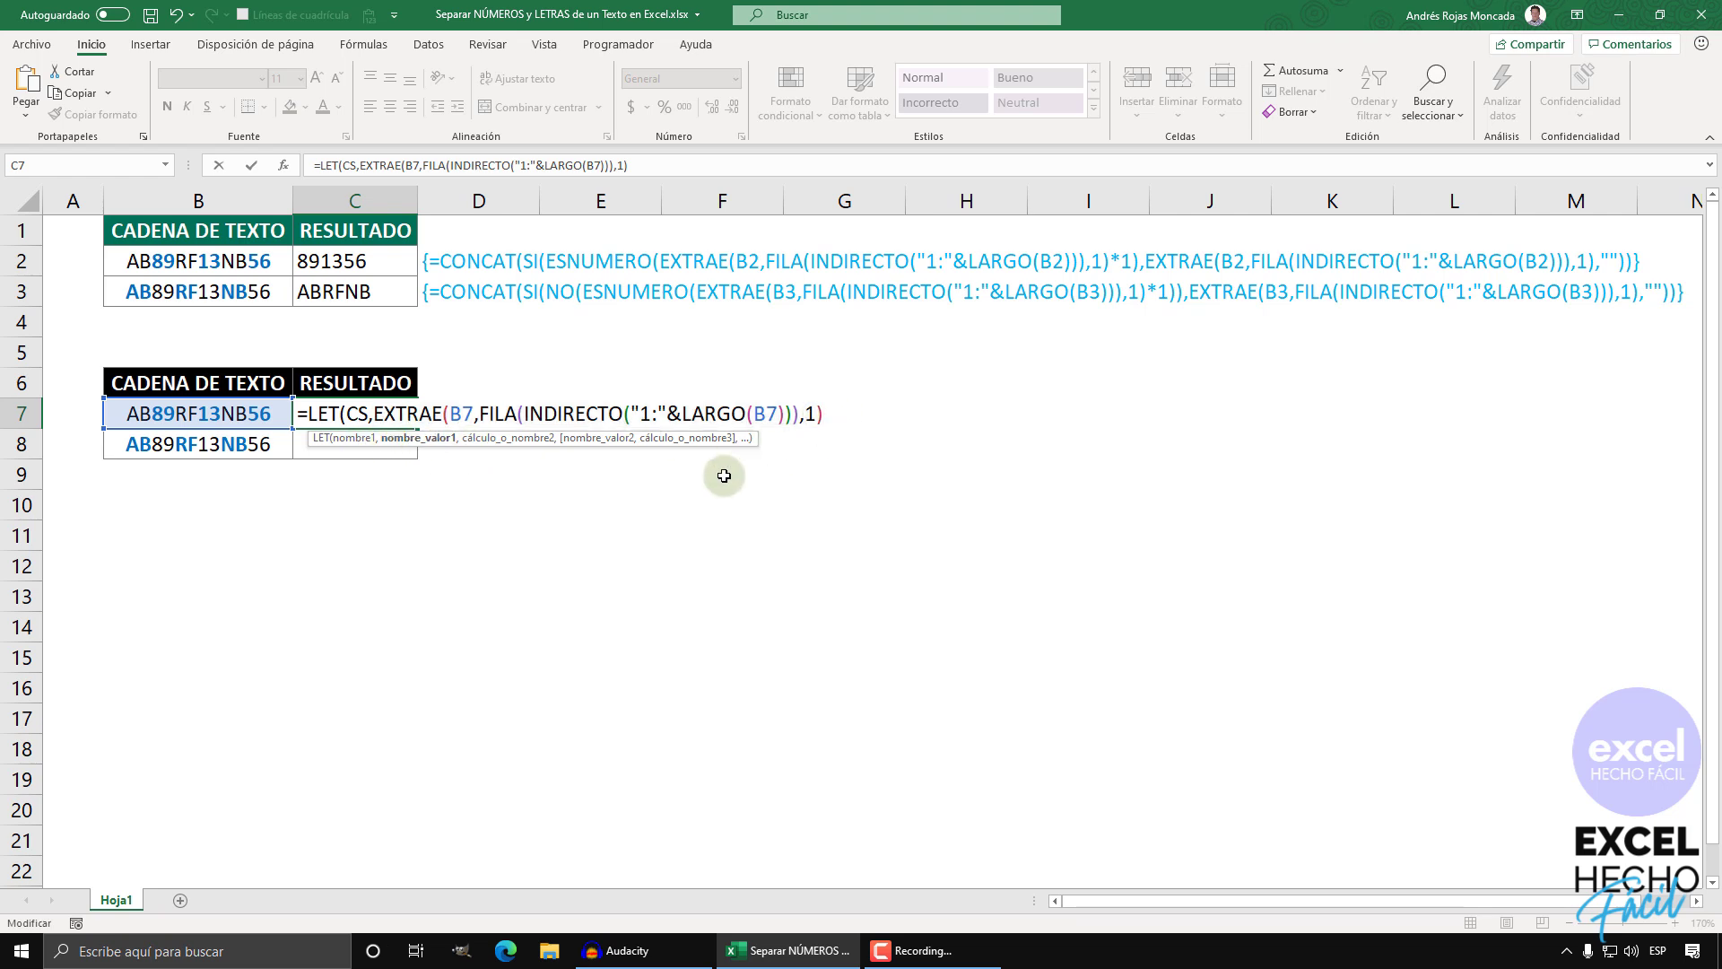
text(,)
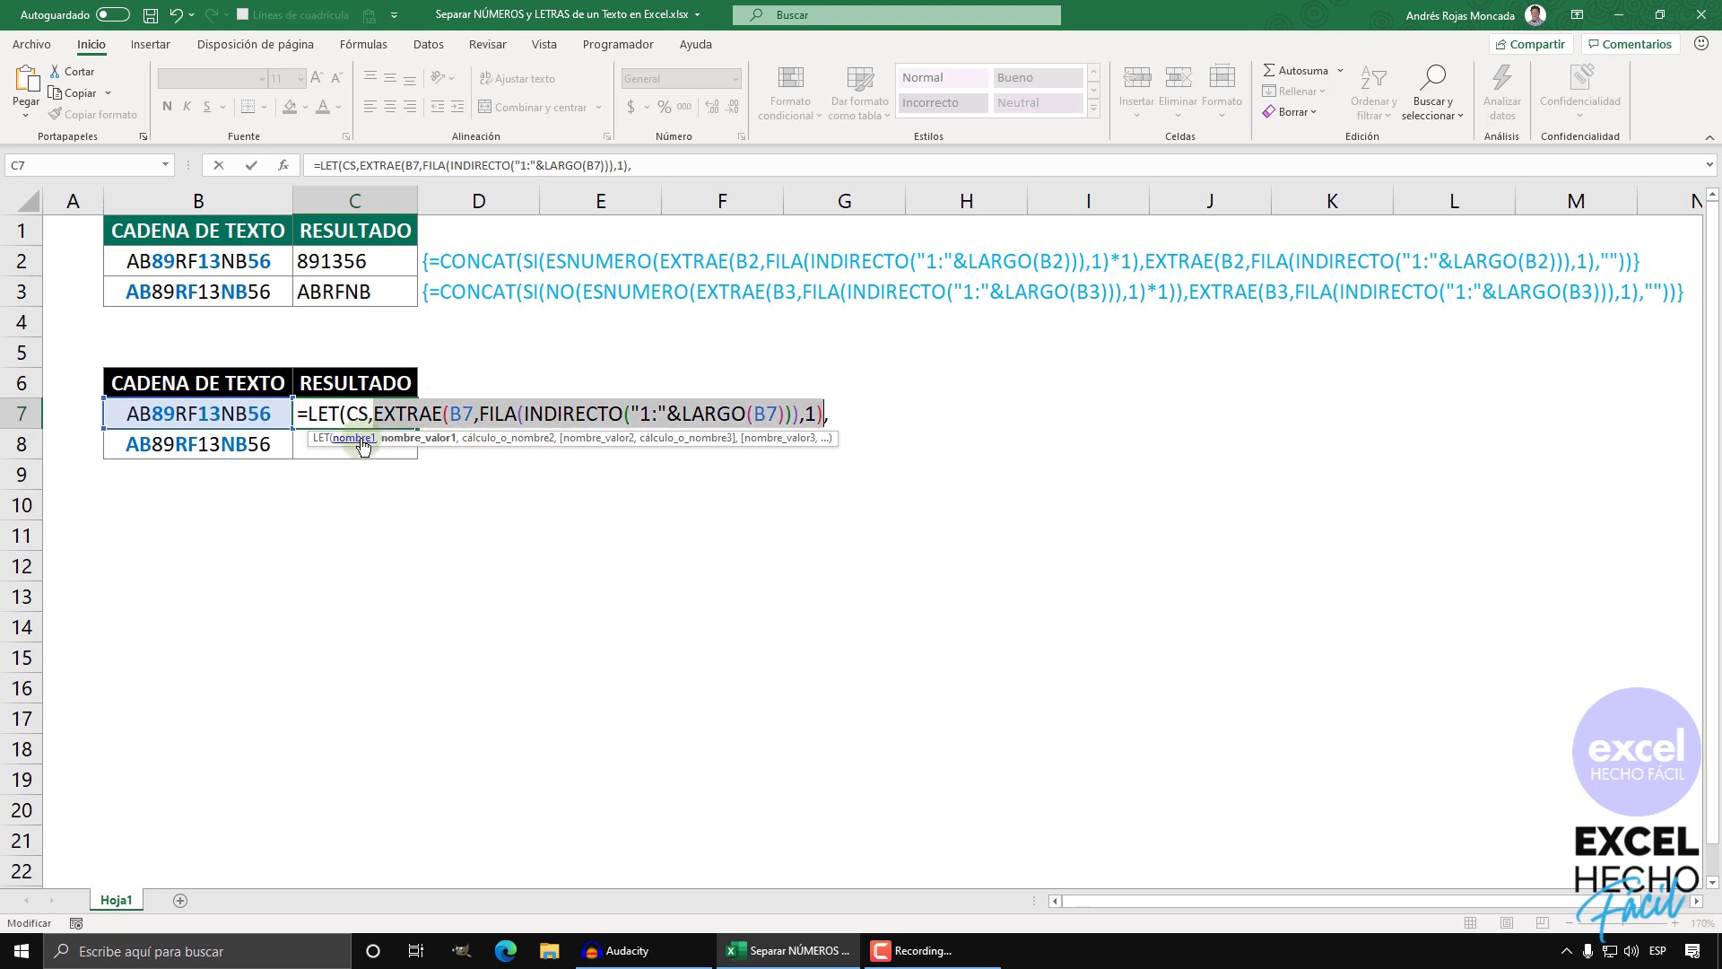
- Add ESNUMERO(CS*1) as the calculation argument of the LET formula in C7, using the defined name CS
click(405, 446)
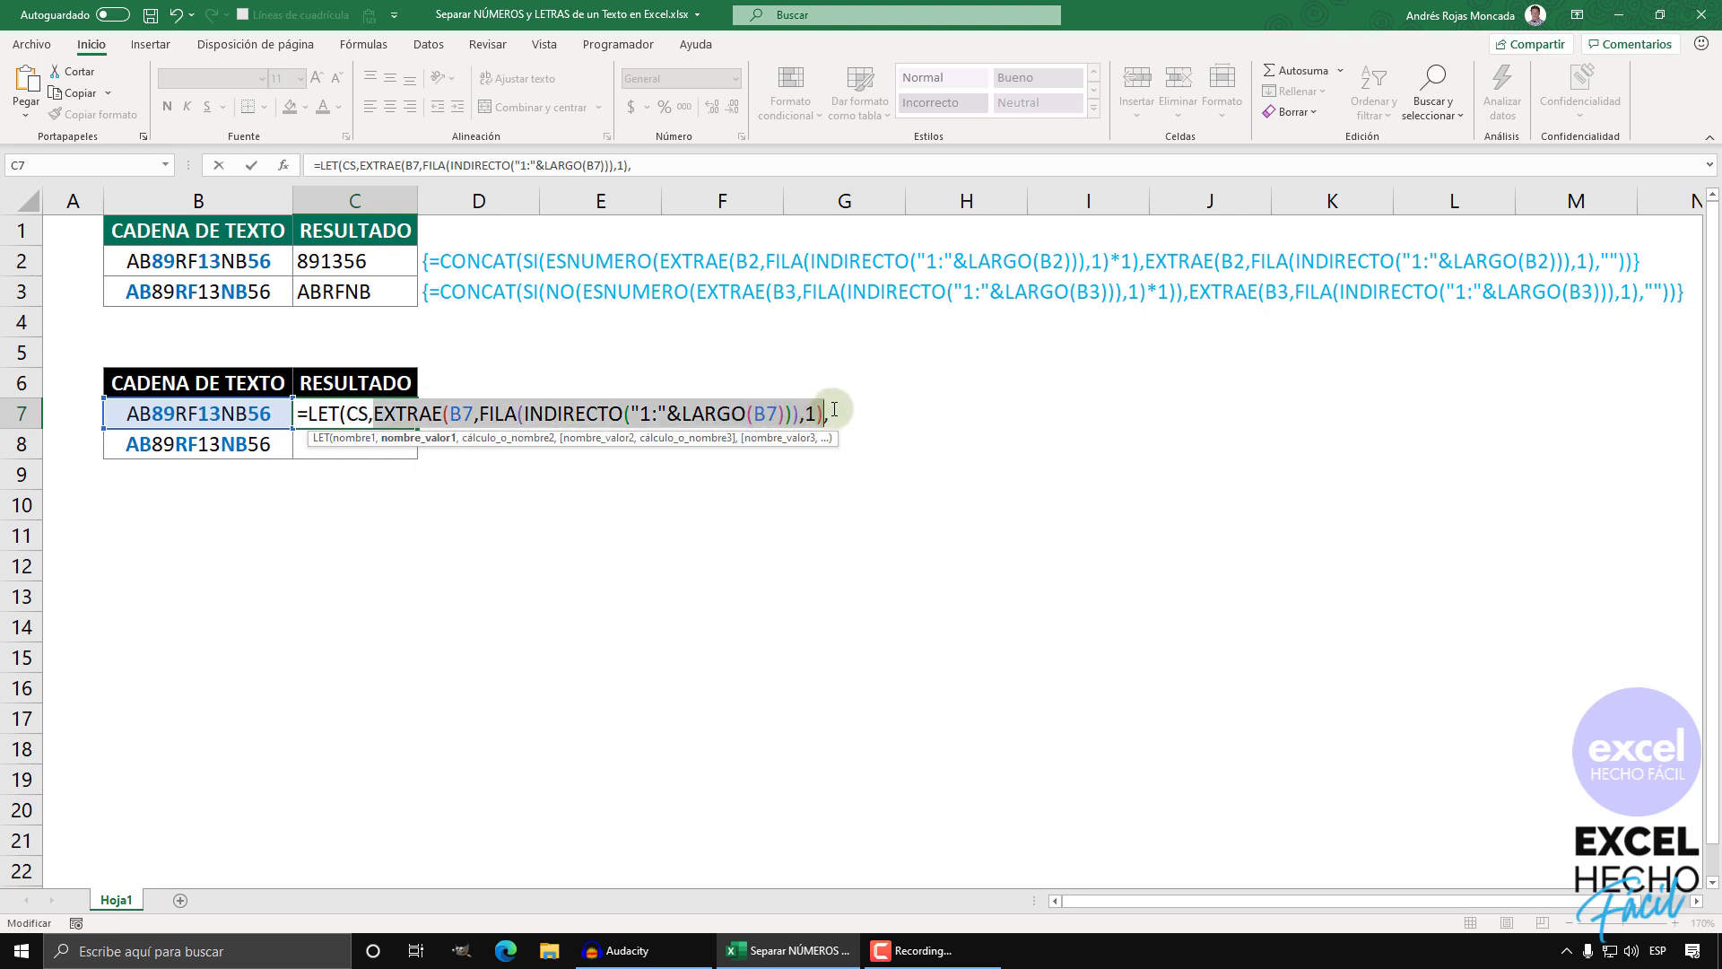
key(End)
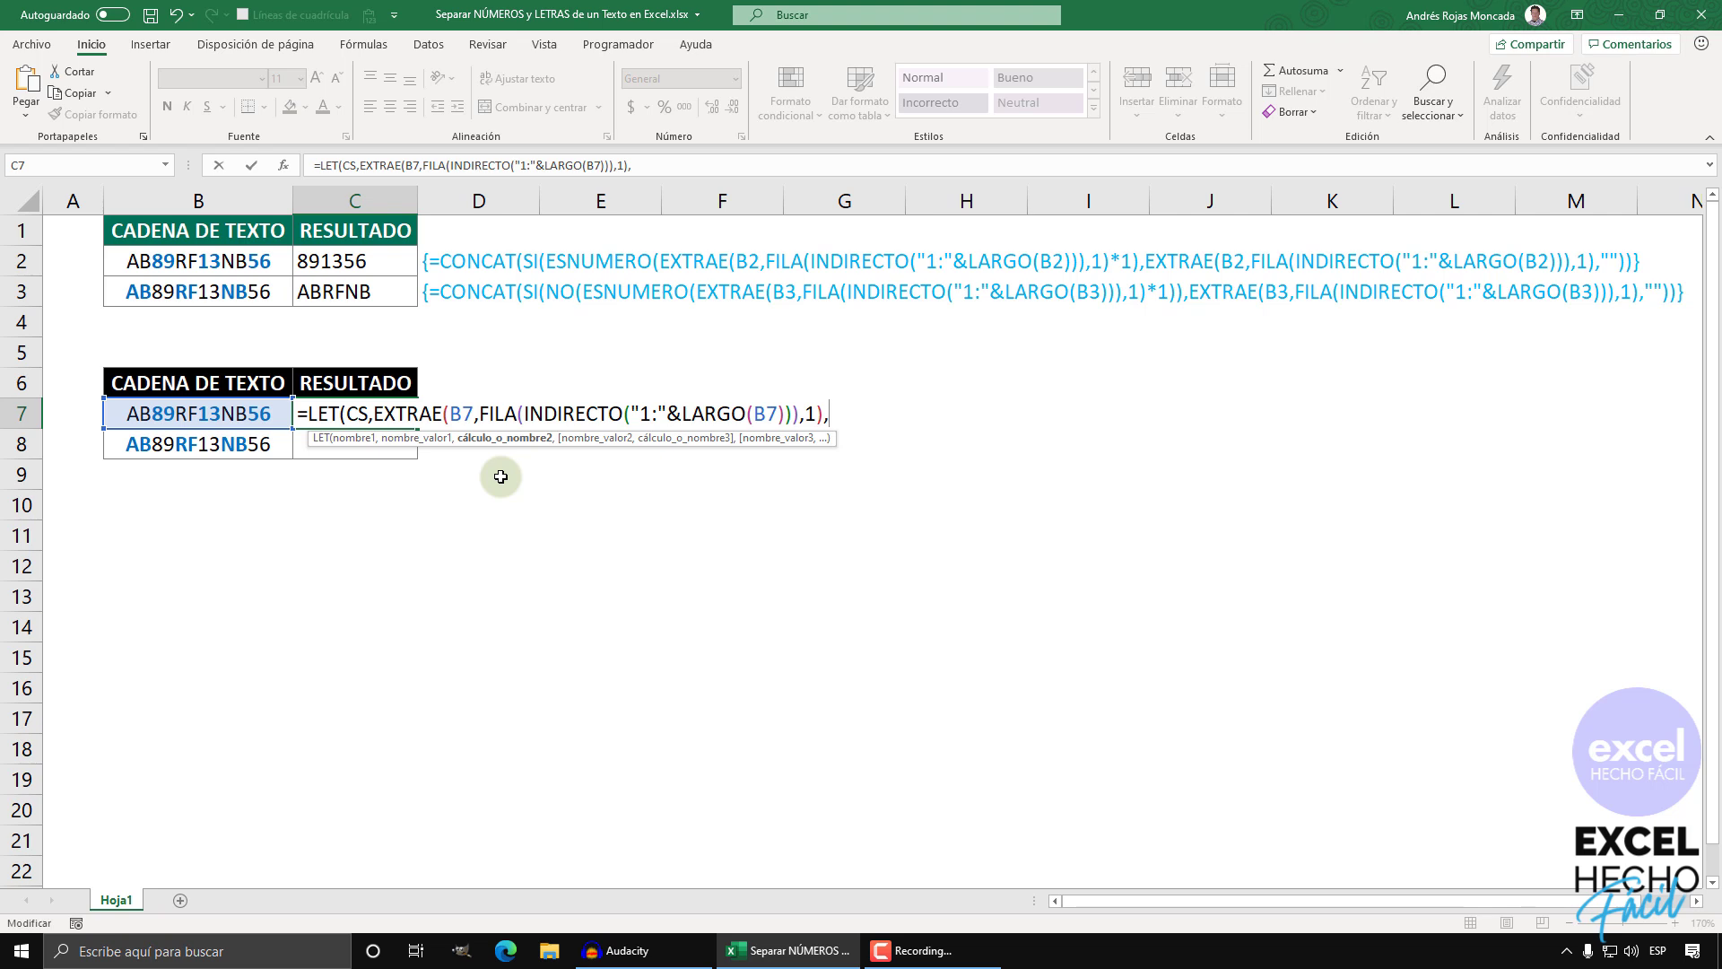
text(esnu)
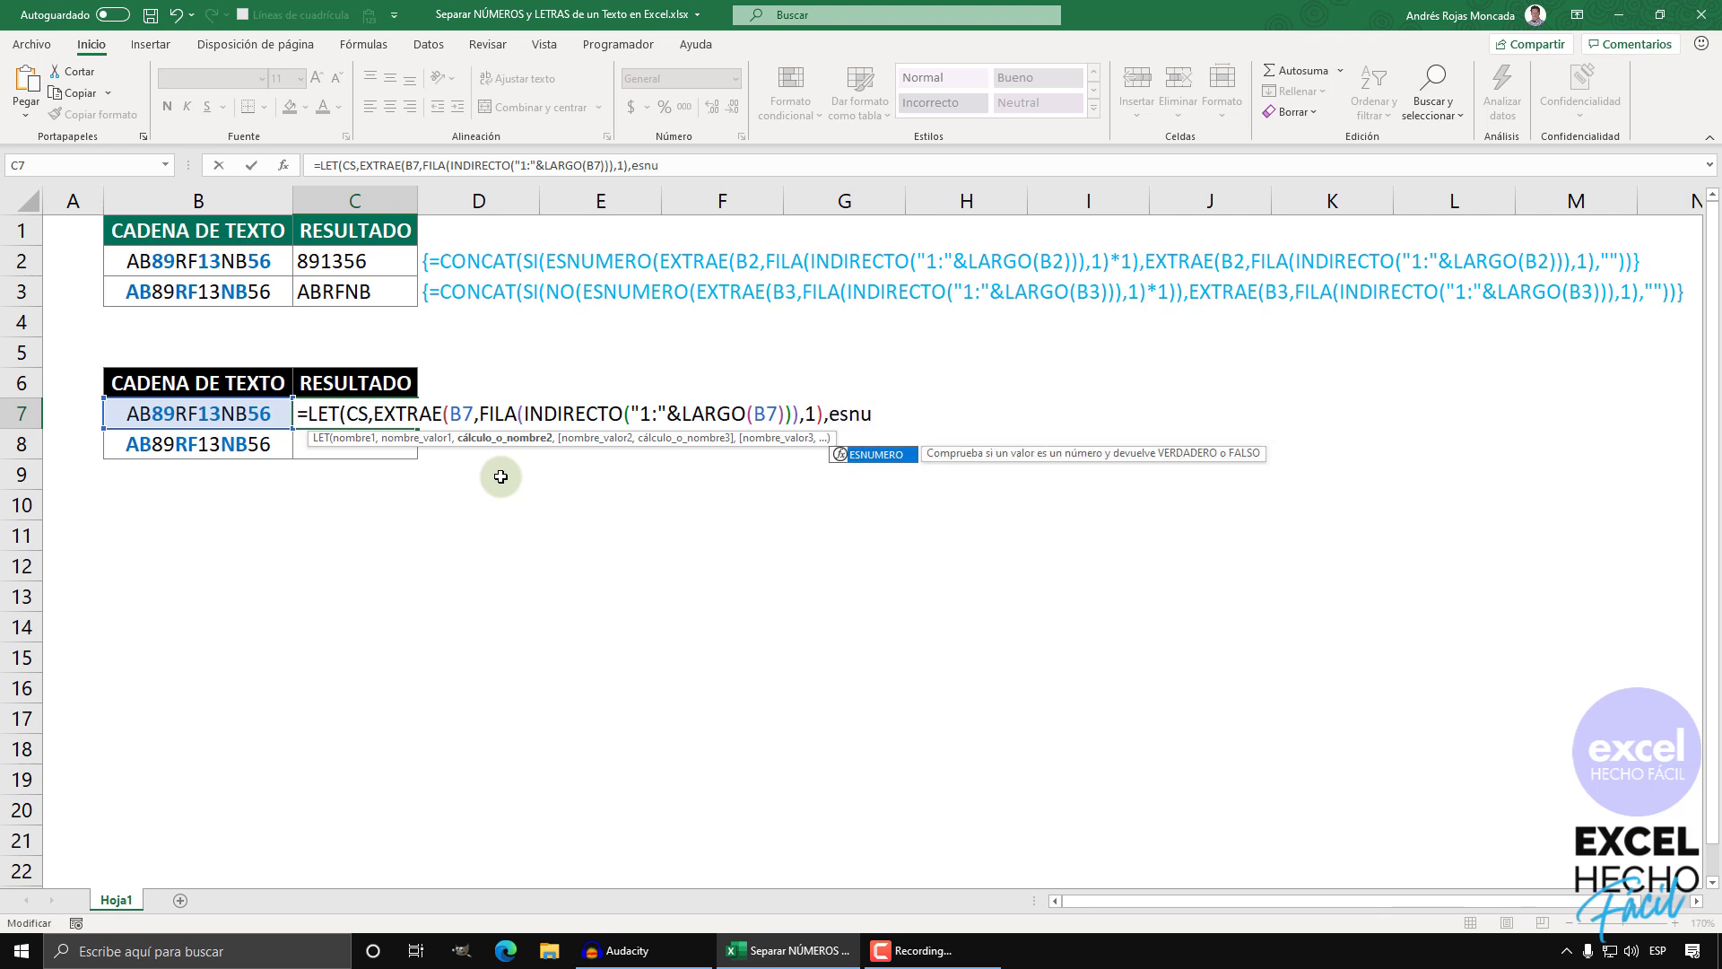
key(Tab)
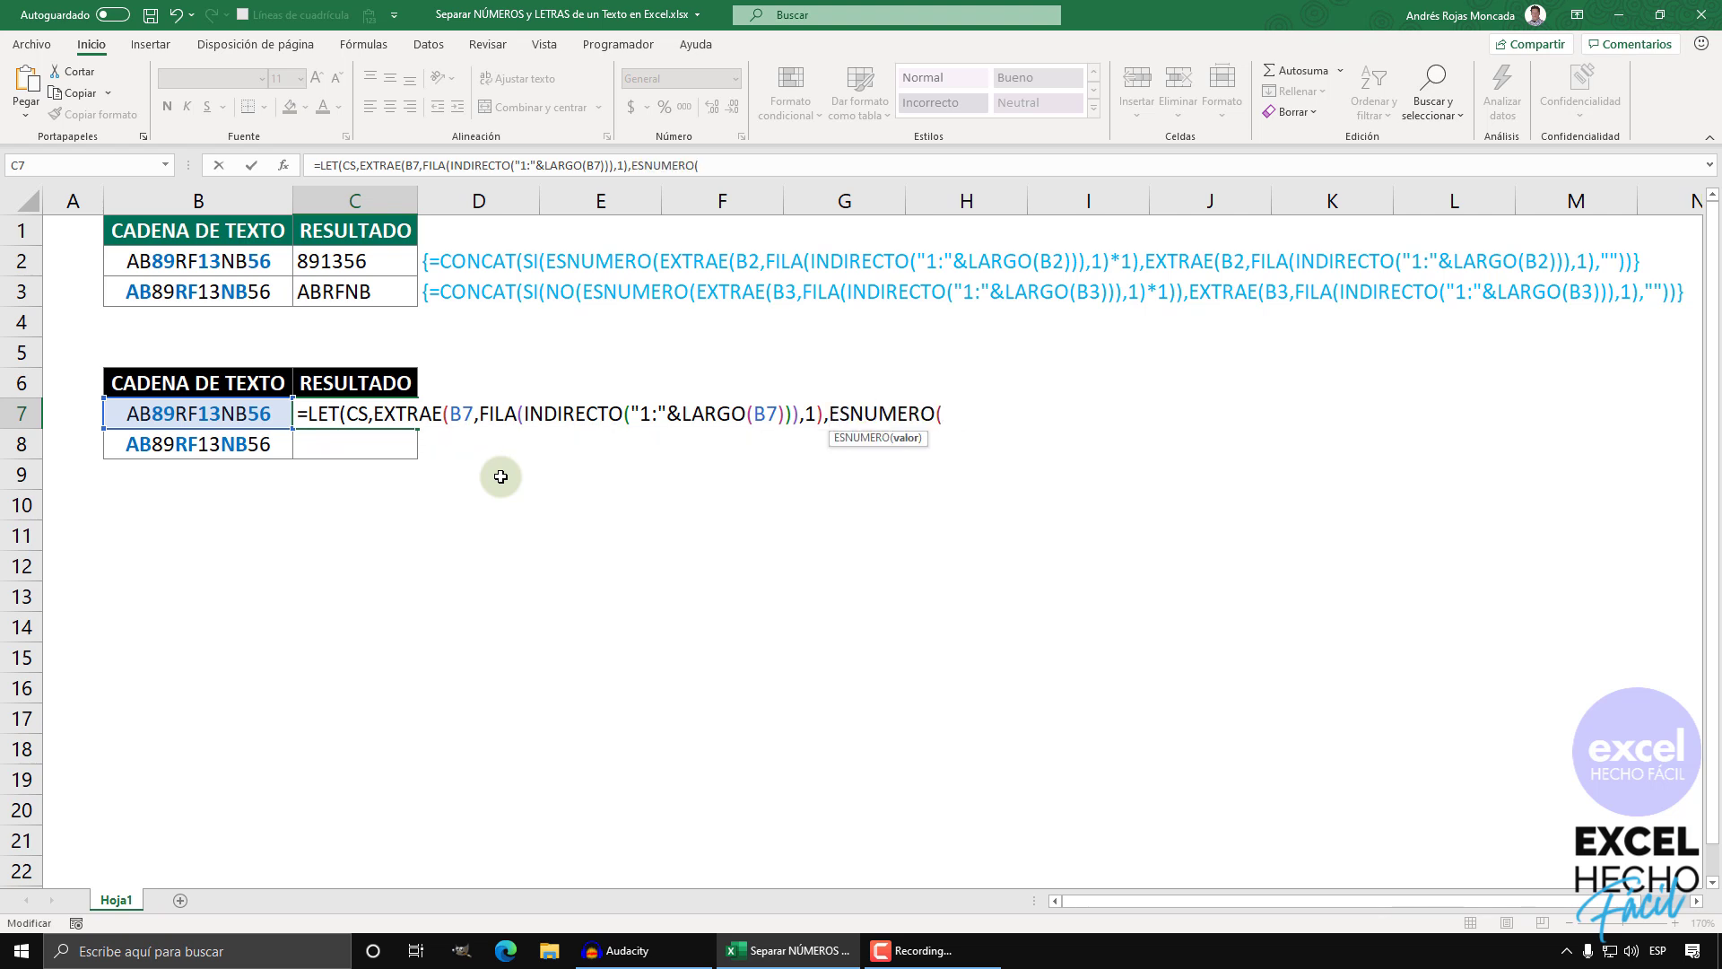
text(CS)
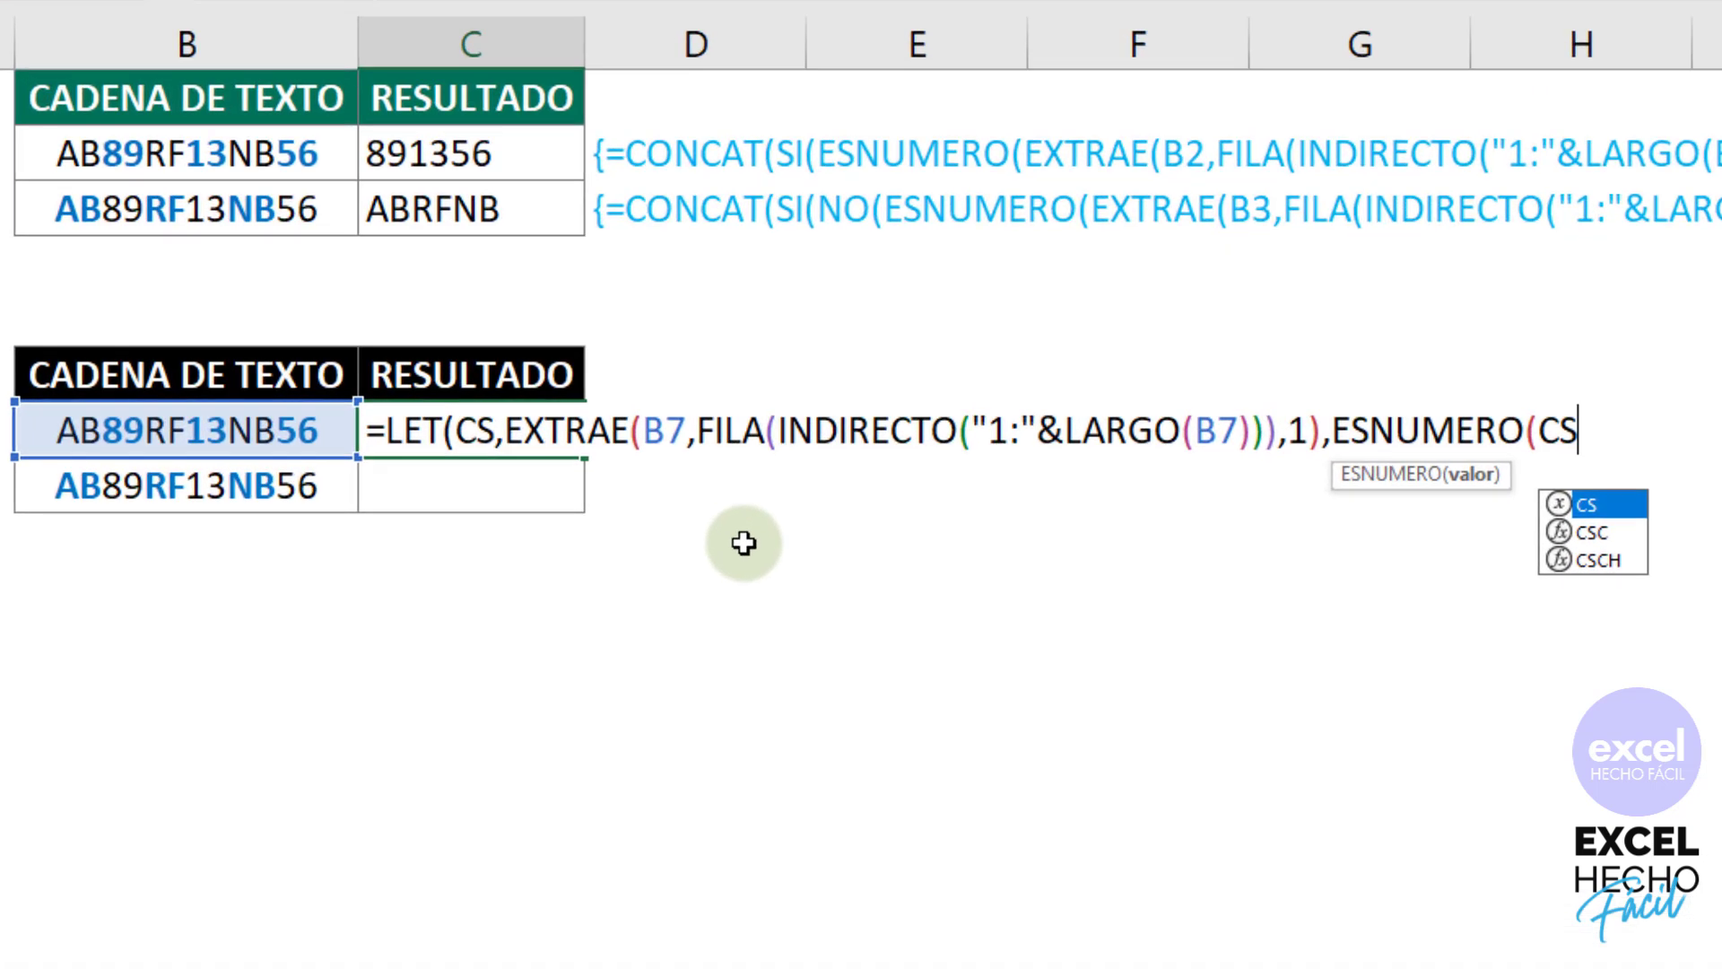
click(1596, 535)
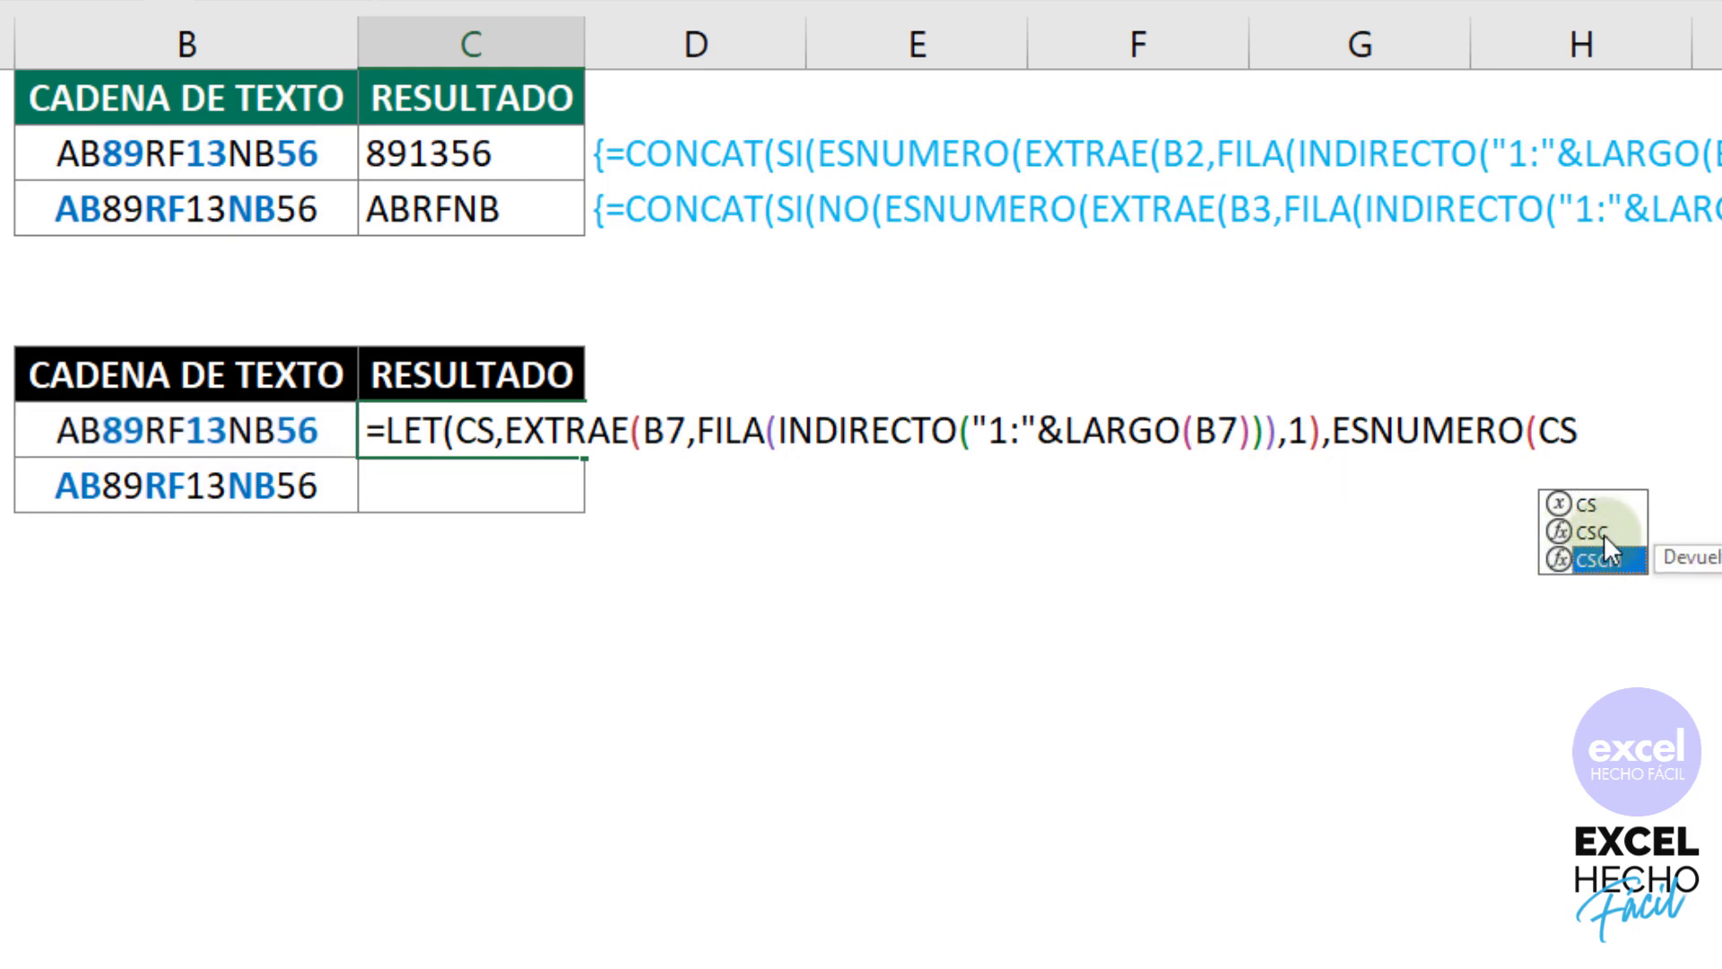
click(1596, 505)
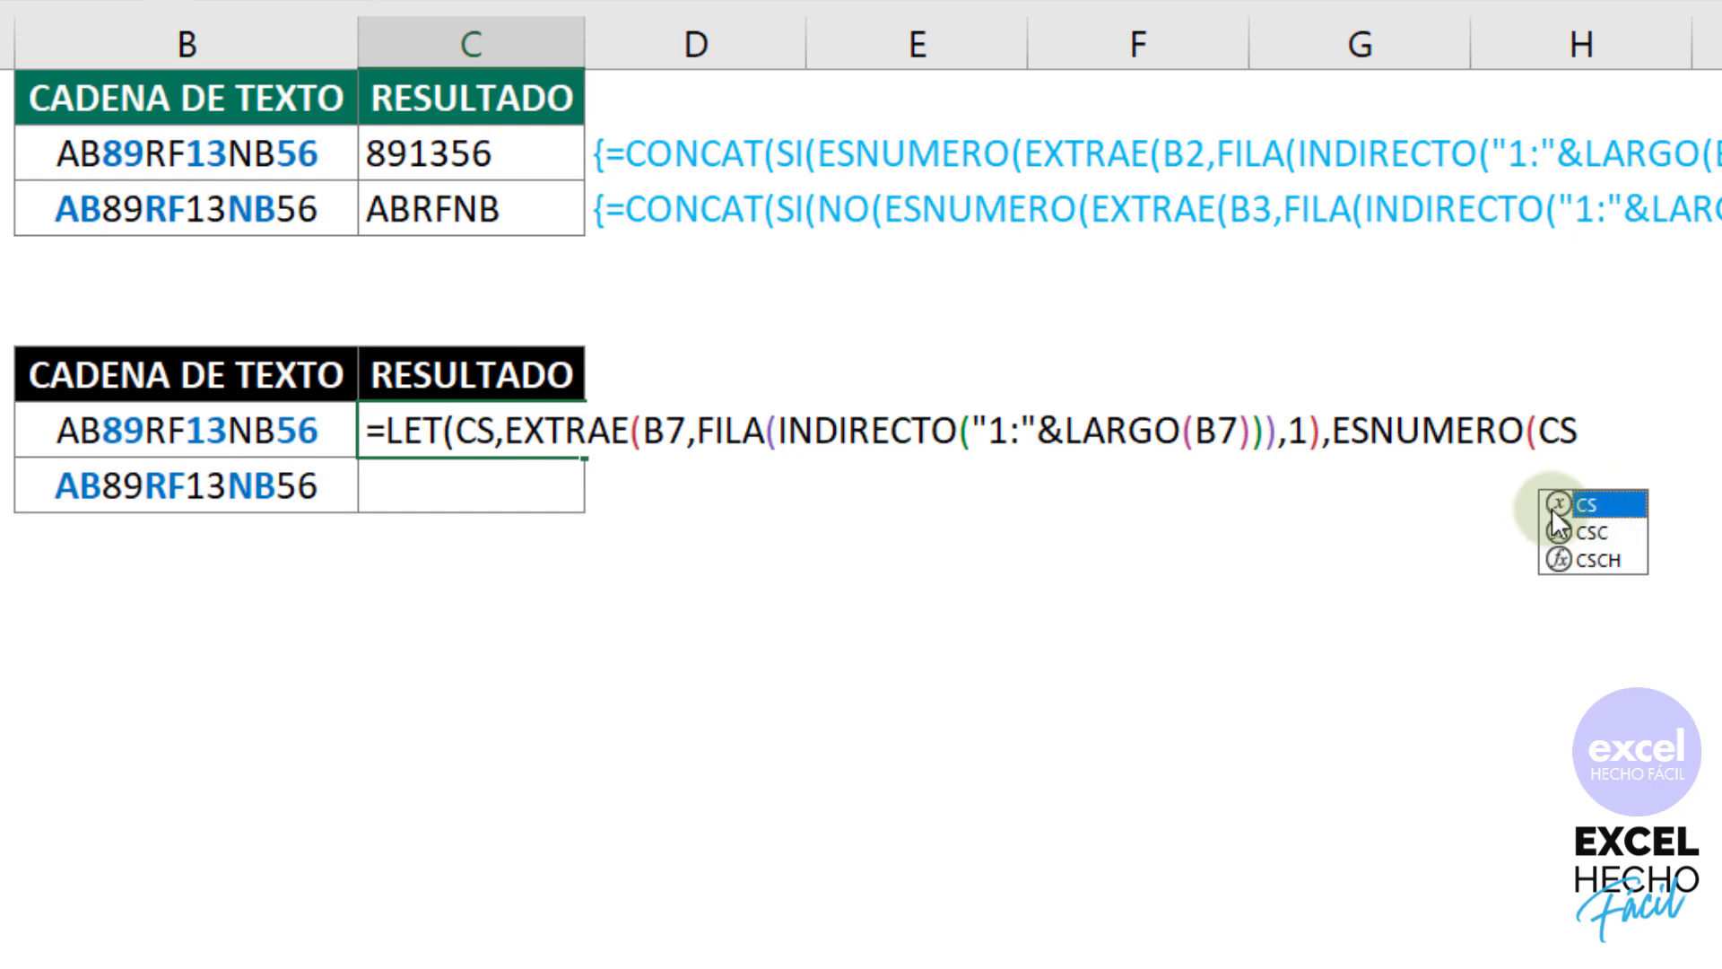
click(1580, 434)
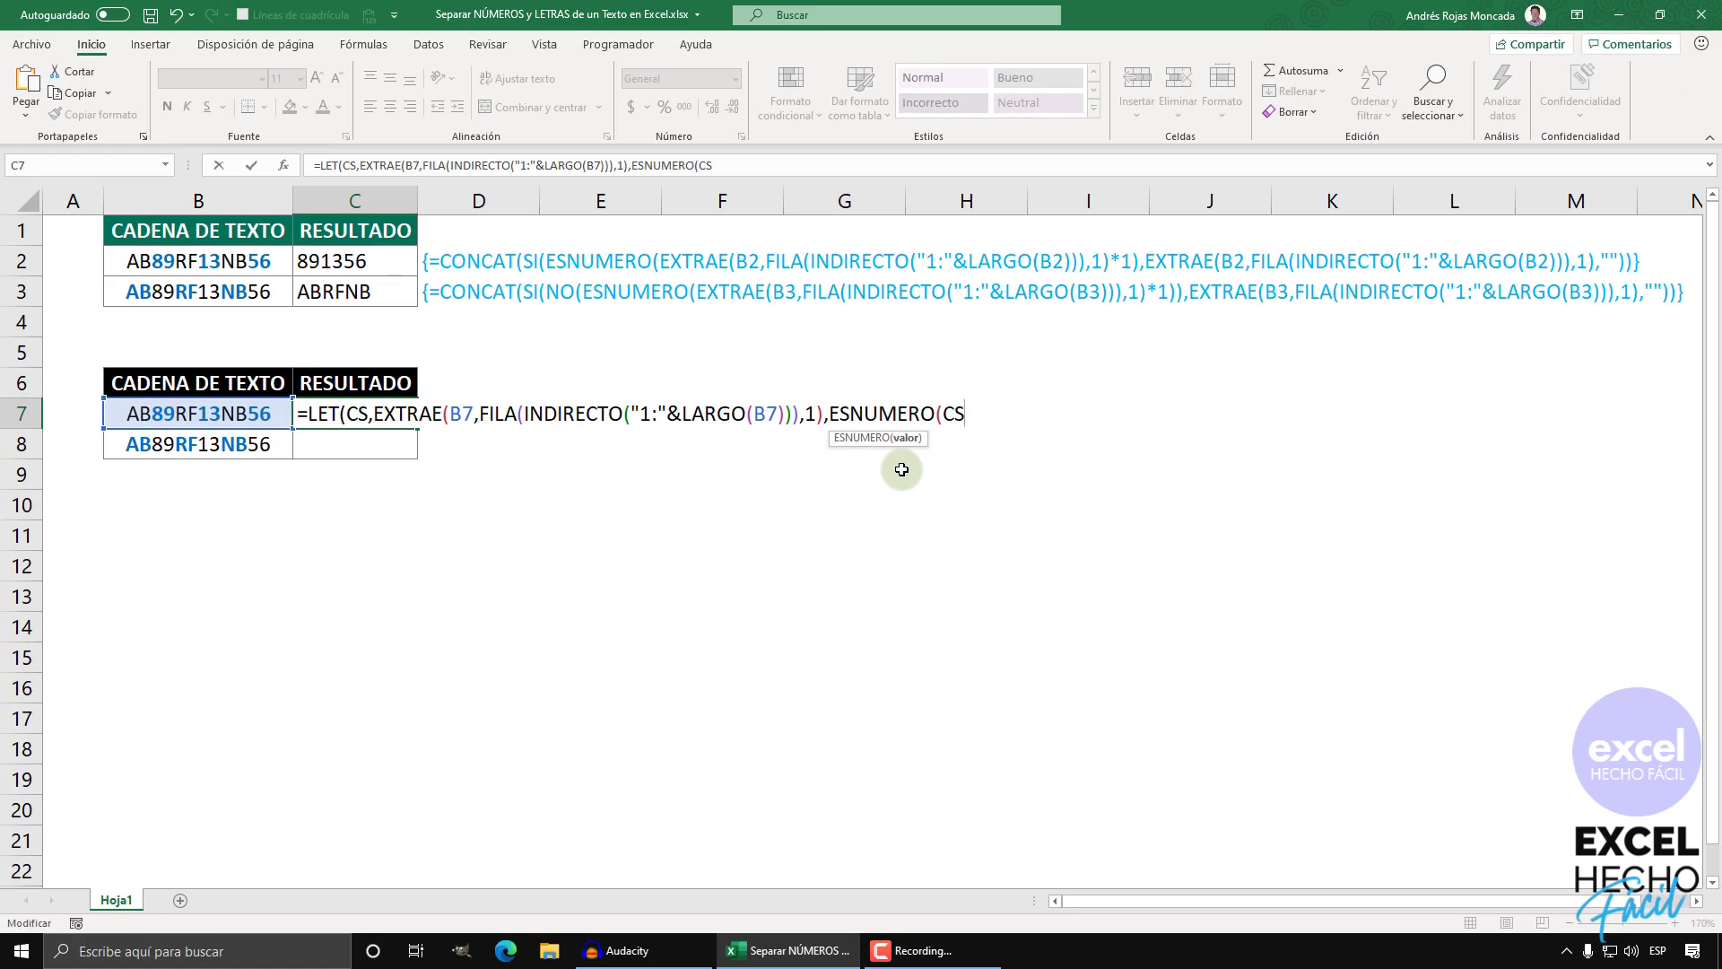
text(*1))
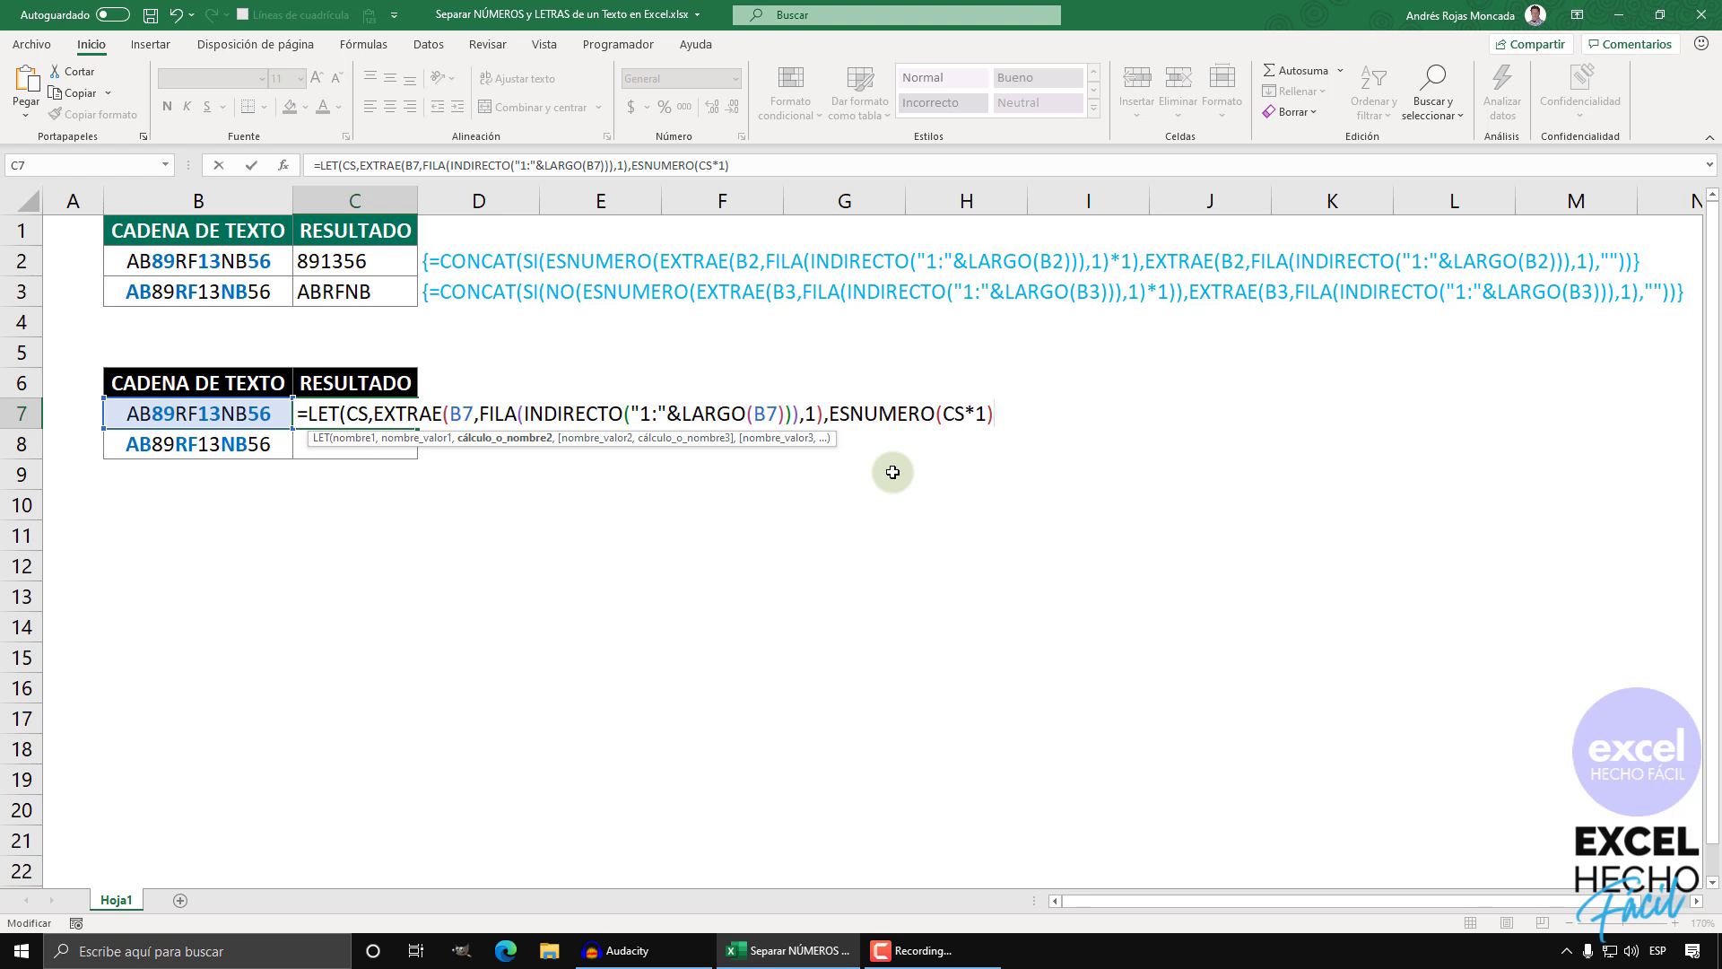
- Preview what ESNUMERO(CS*1) evaluates to in the C7 formula and restore the formula text
drag(828, 413, 993, 414)
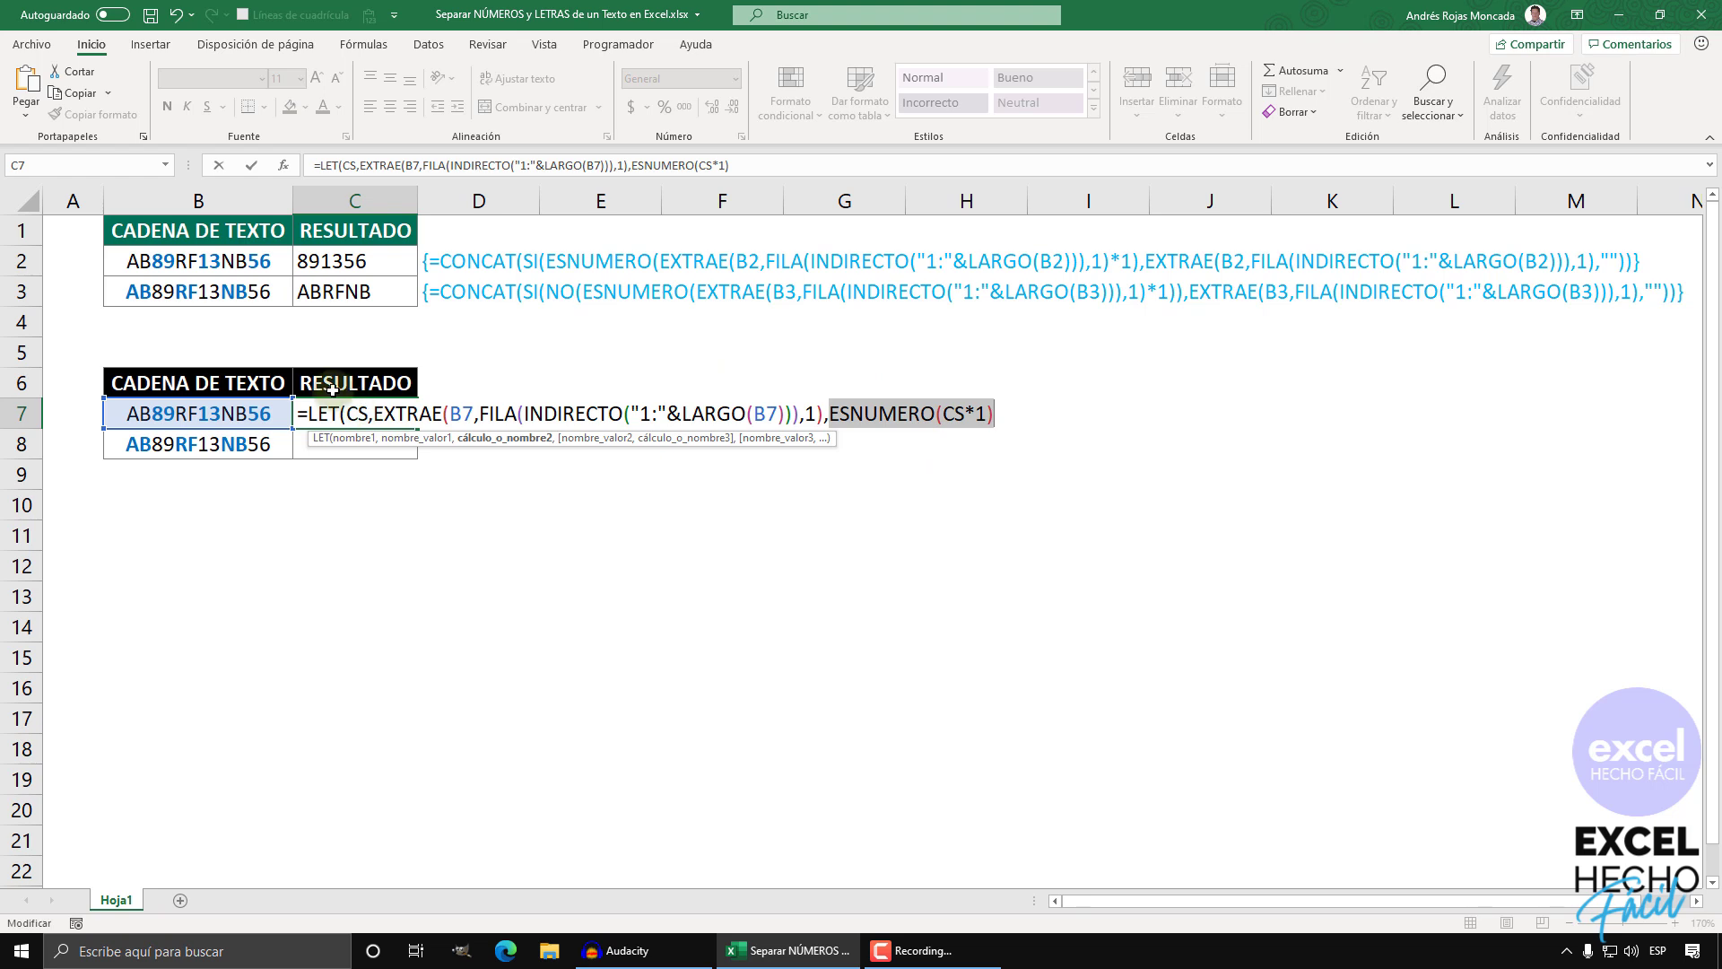
key(F9)
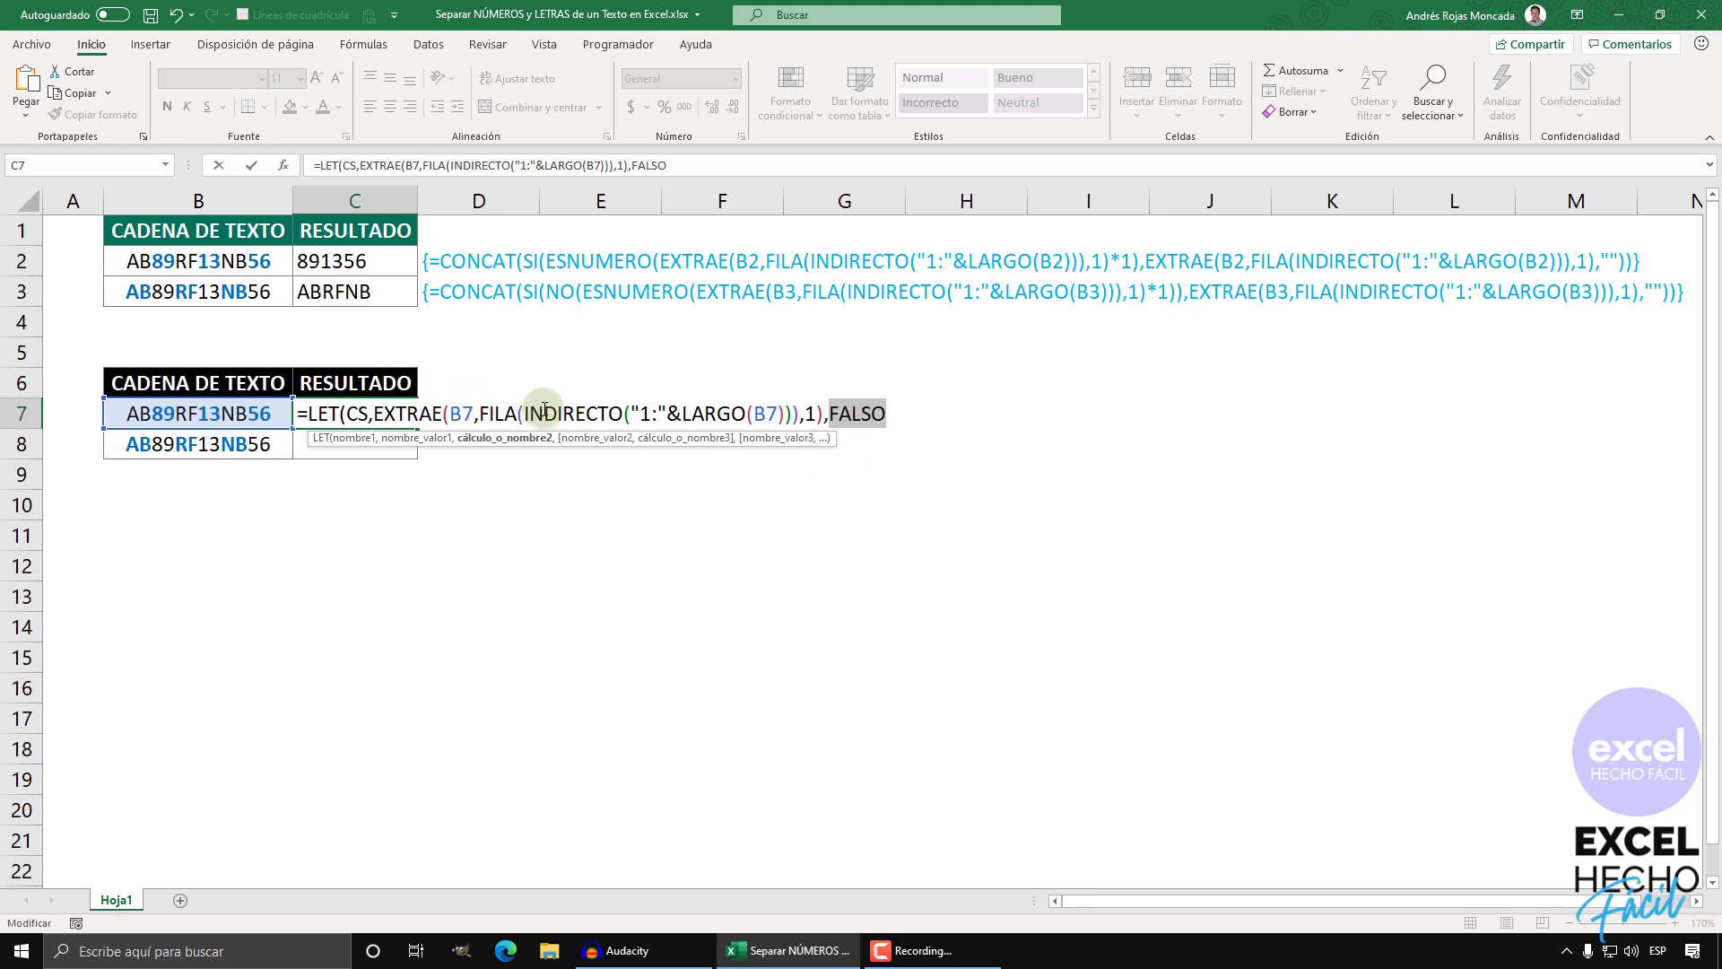
key(ctrl+z)
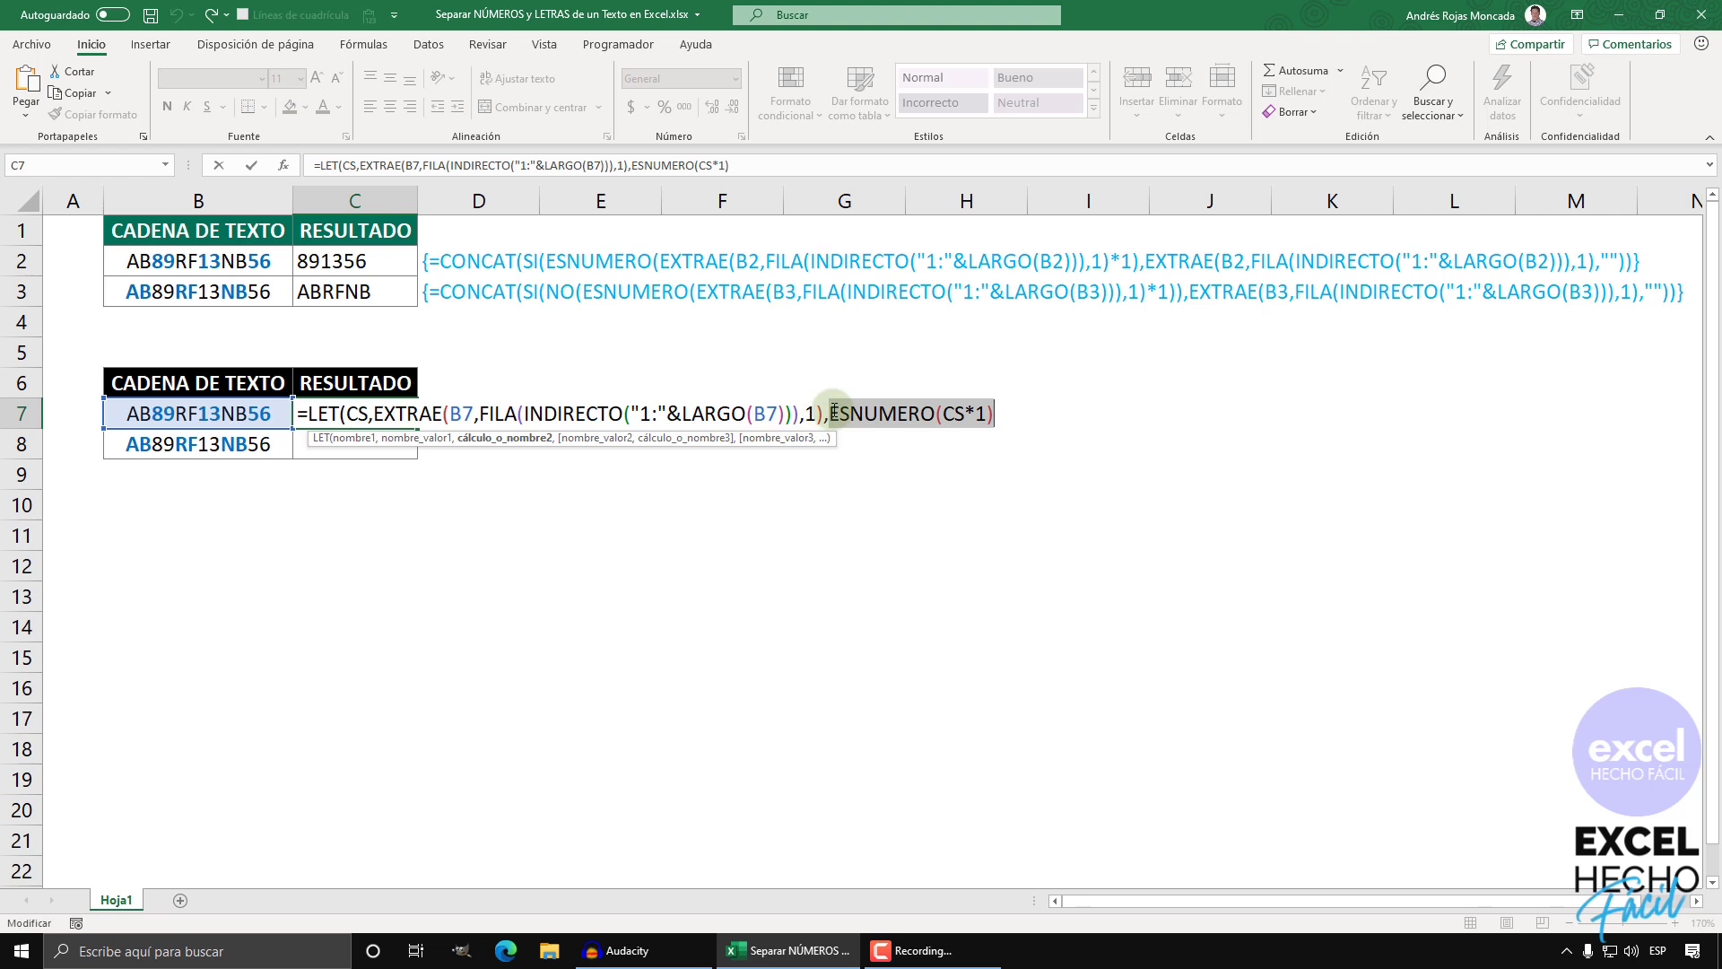
- Wrap ESNUMERO(CS*1) in C7 in a SI function that returns CS when true and "" when false
key(Left)
text(SI()
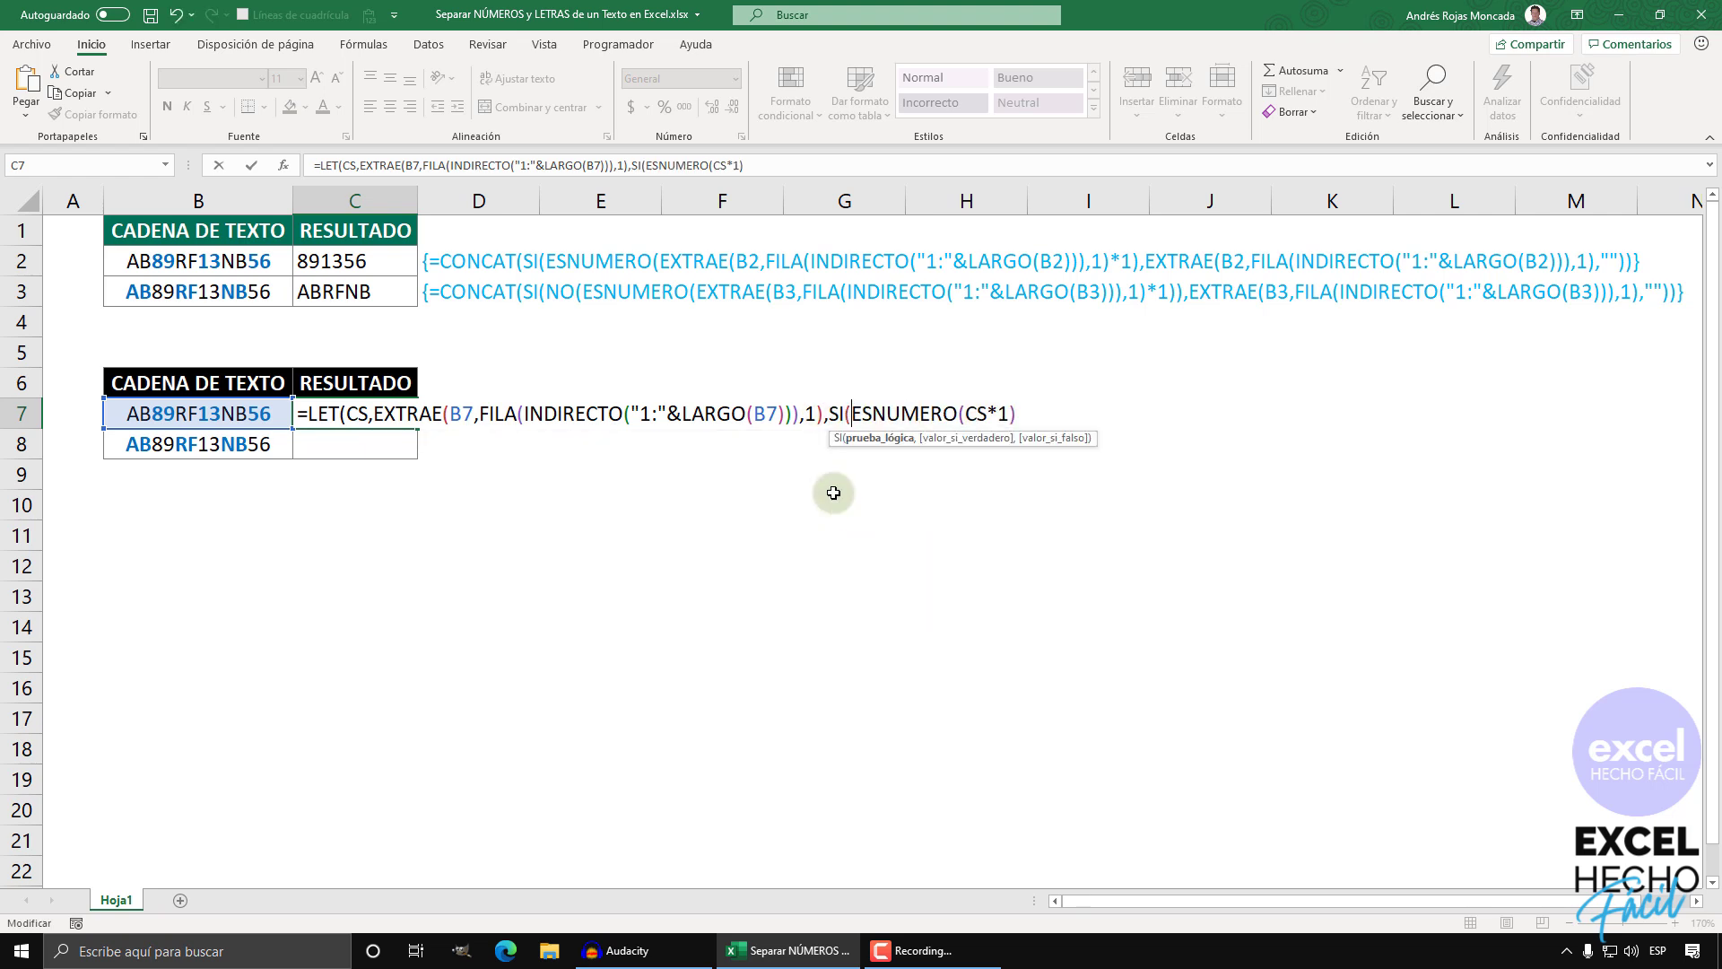
click(856, 439)
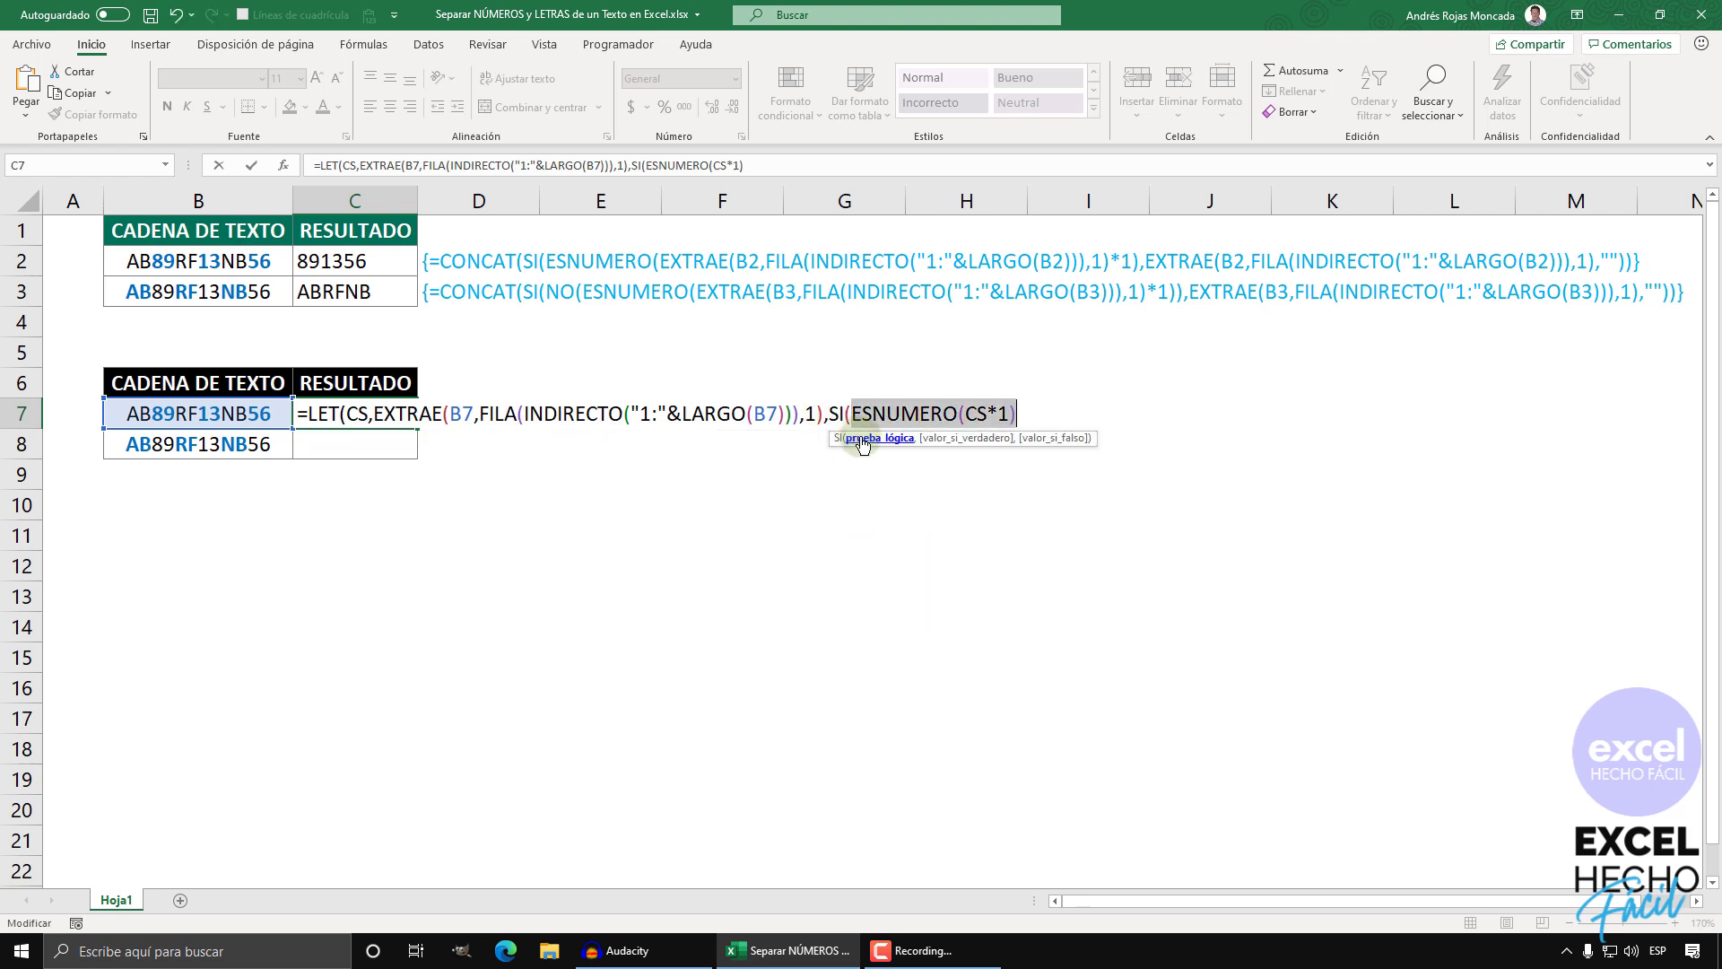
click(1018, 413)
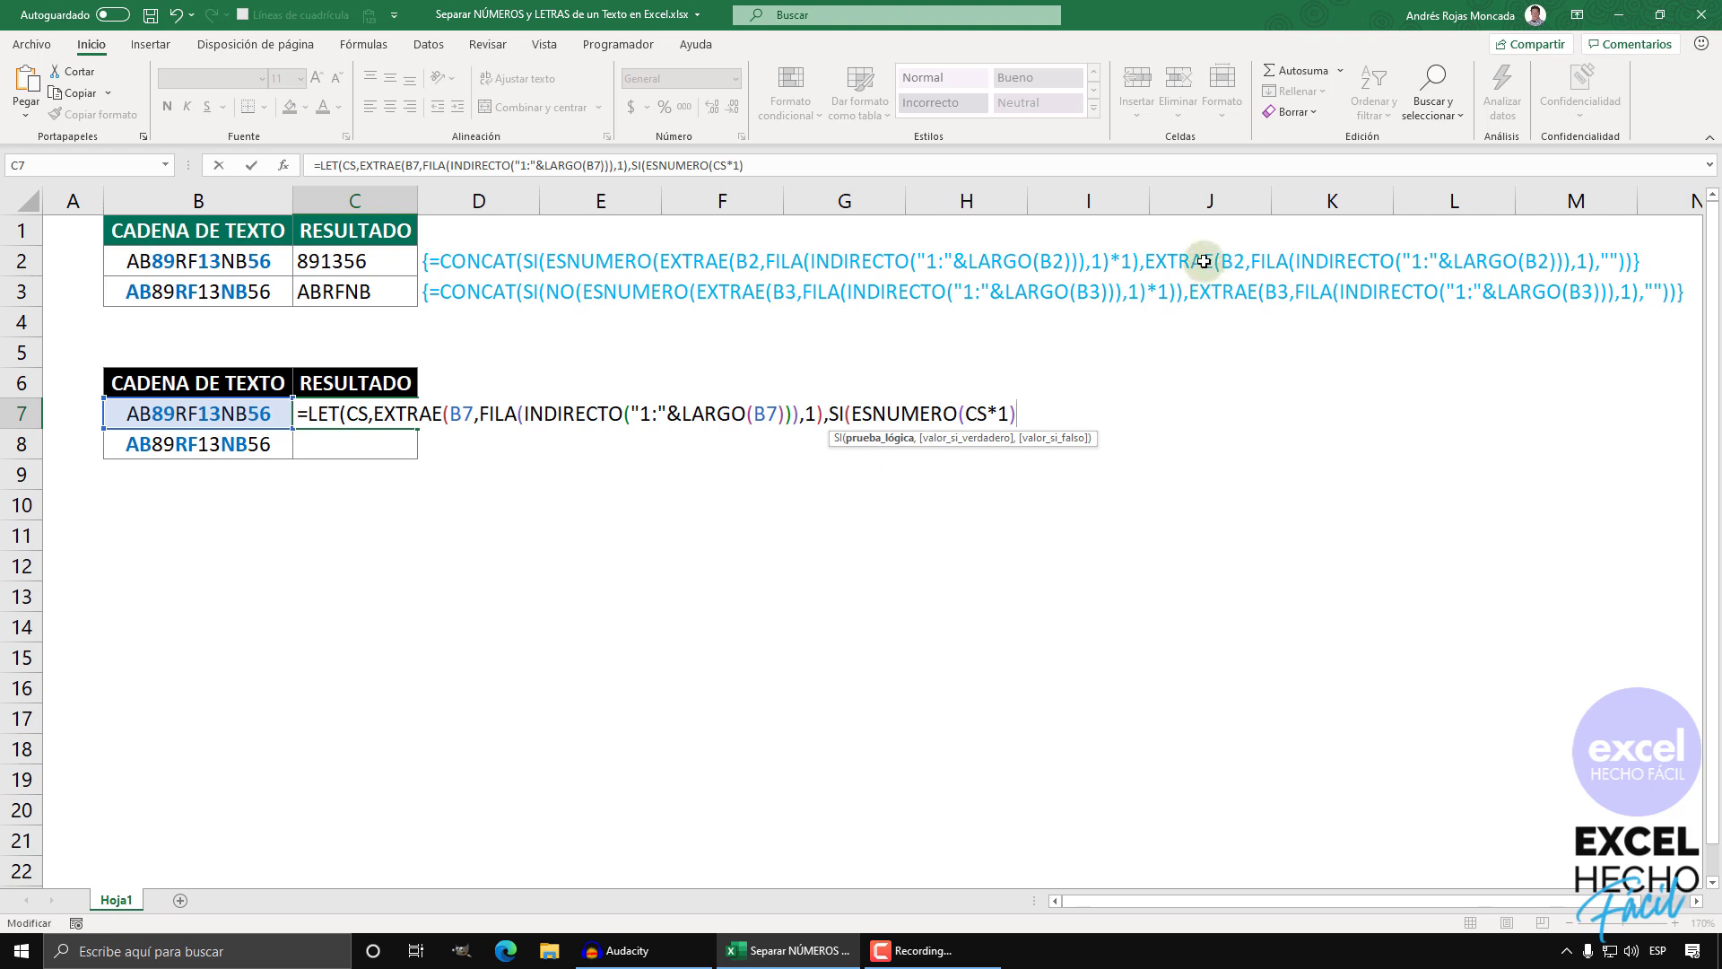
text(,CS)
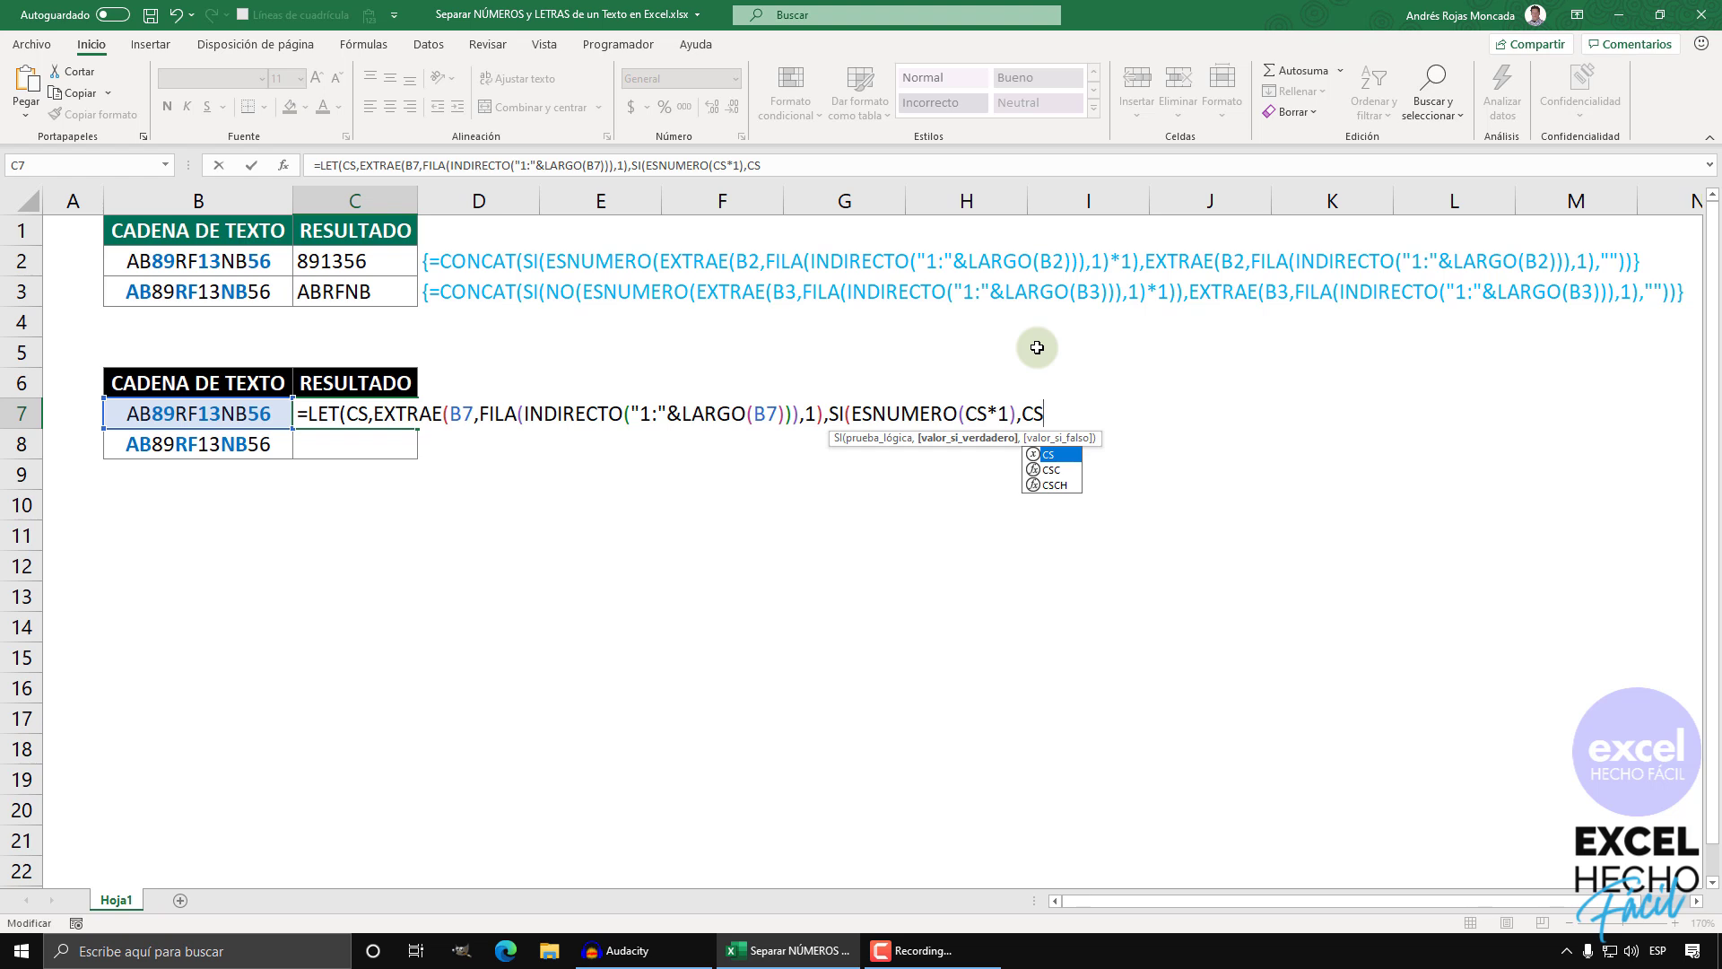
text(,""))
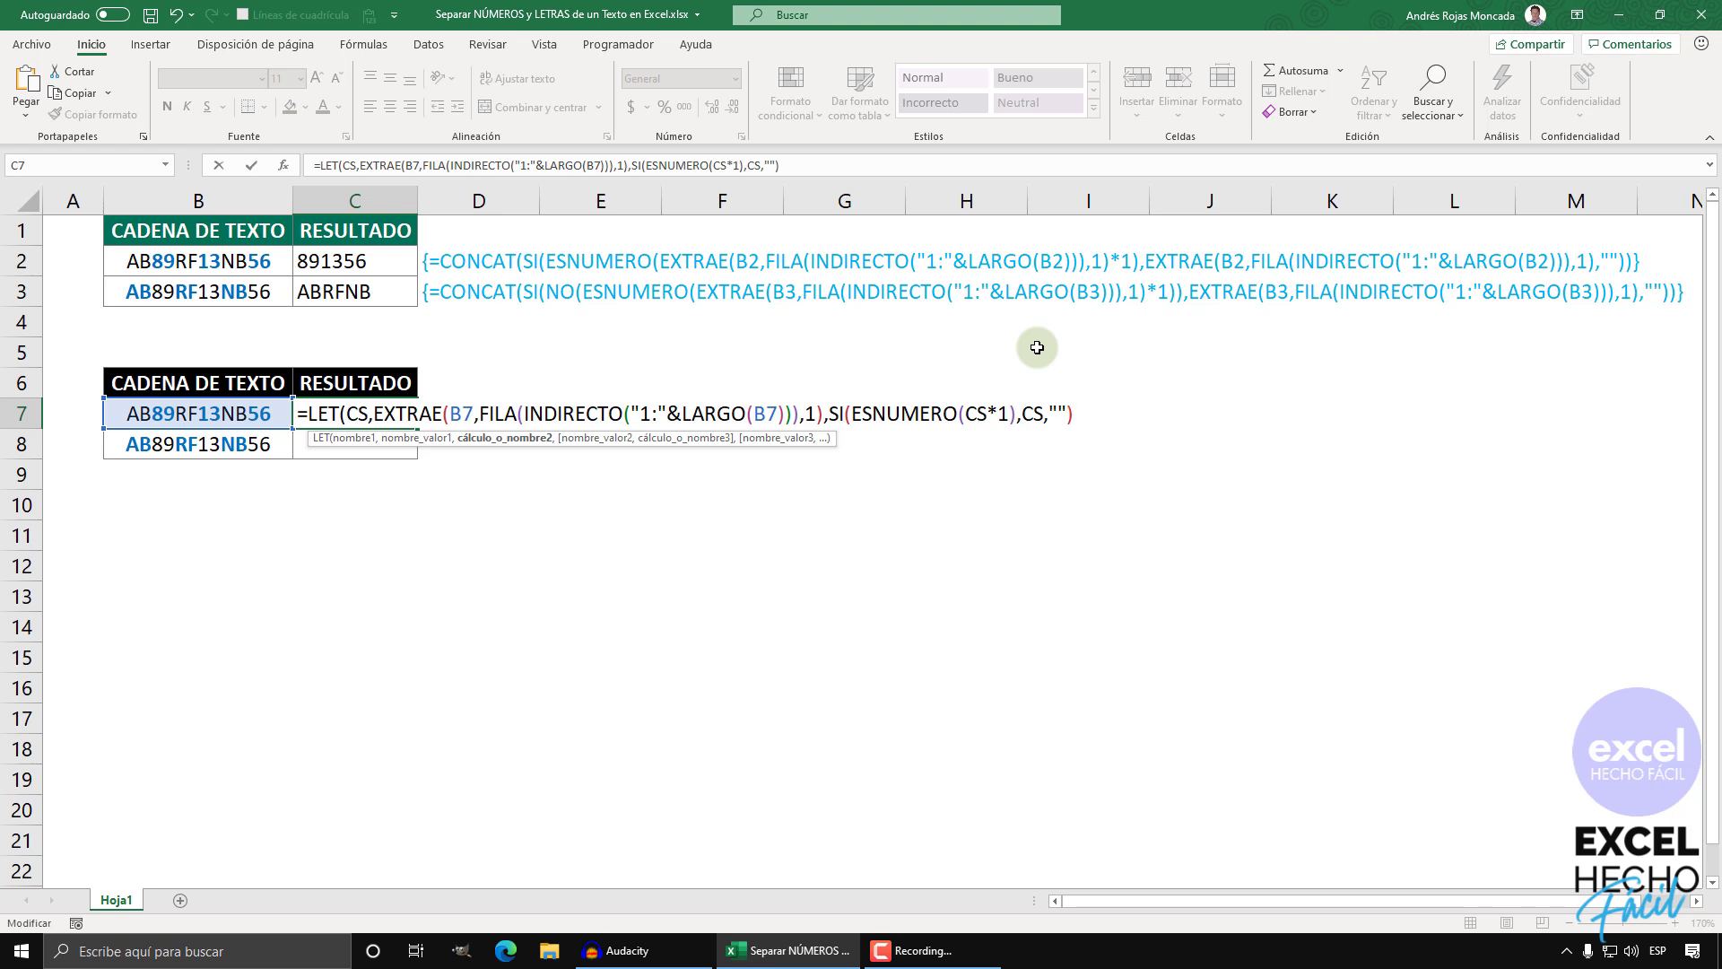
- Wrap the SI expression in C7 in CONCAT, close the LET function and enter it as an array formula
click(829, 413)
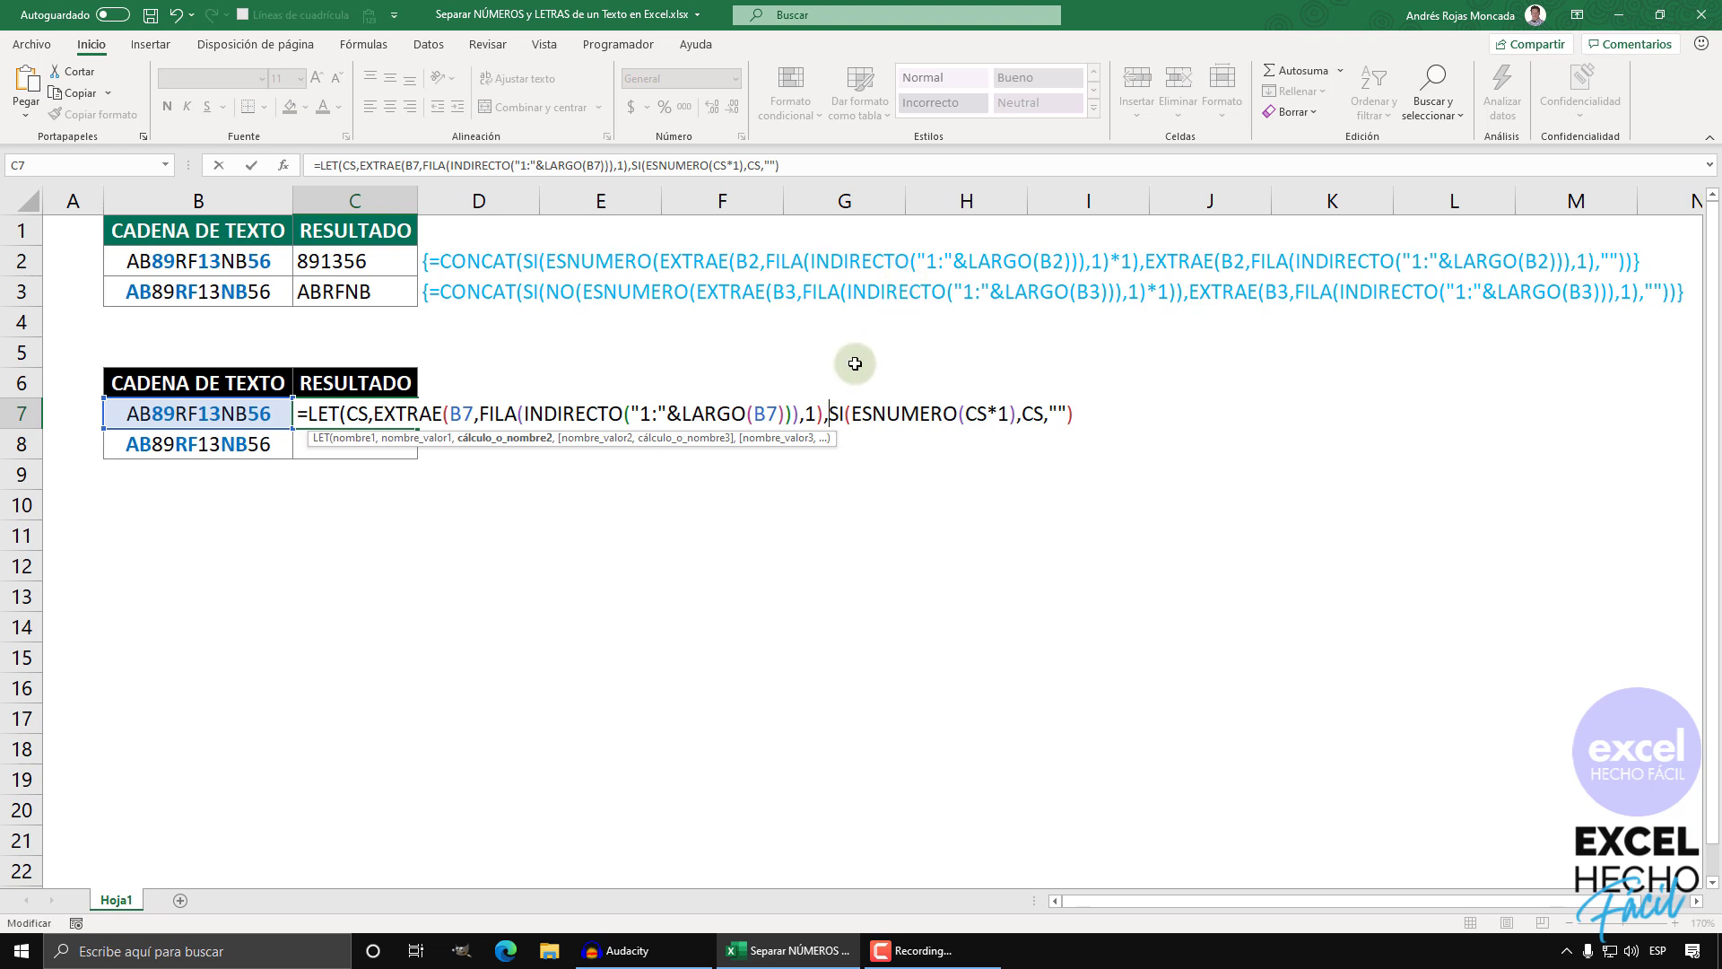
text(CONCAT()
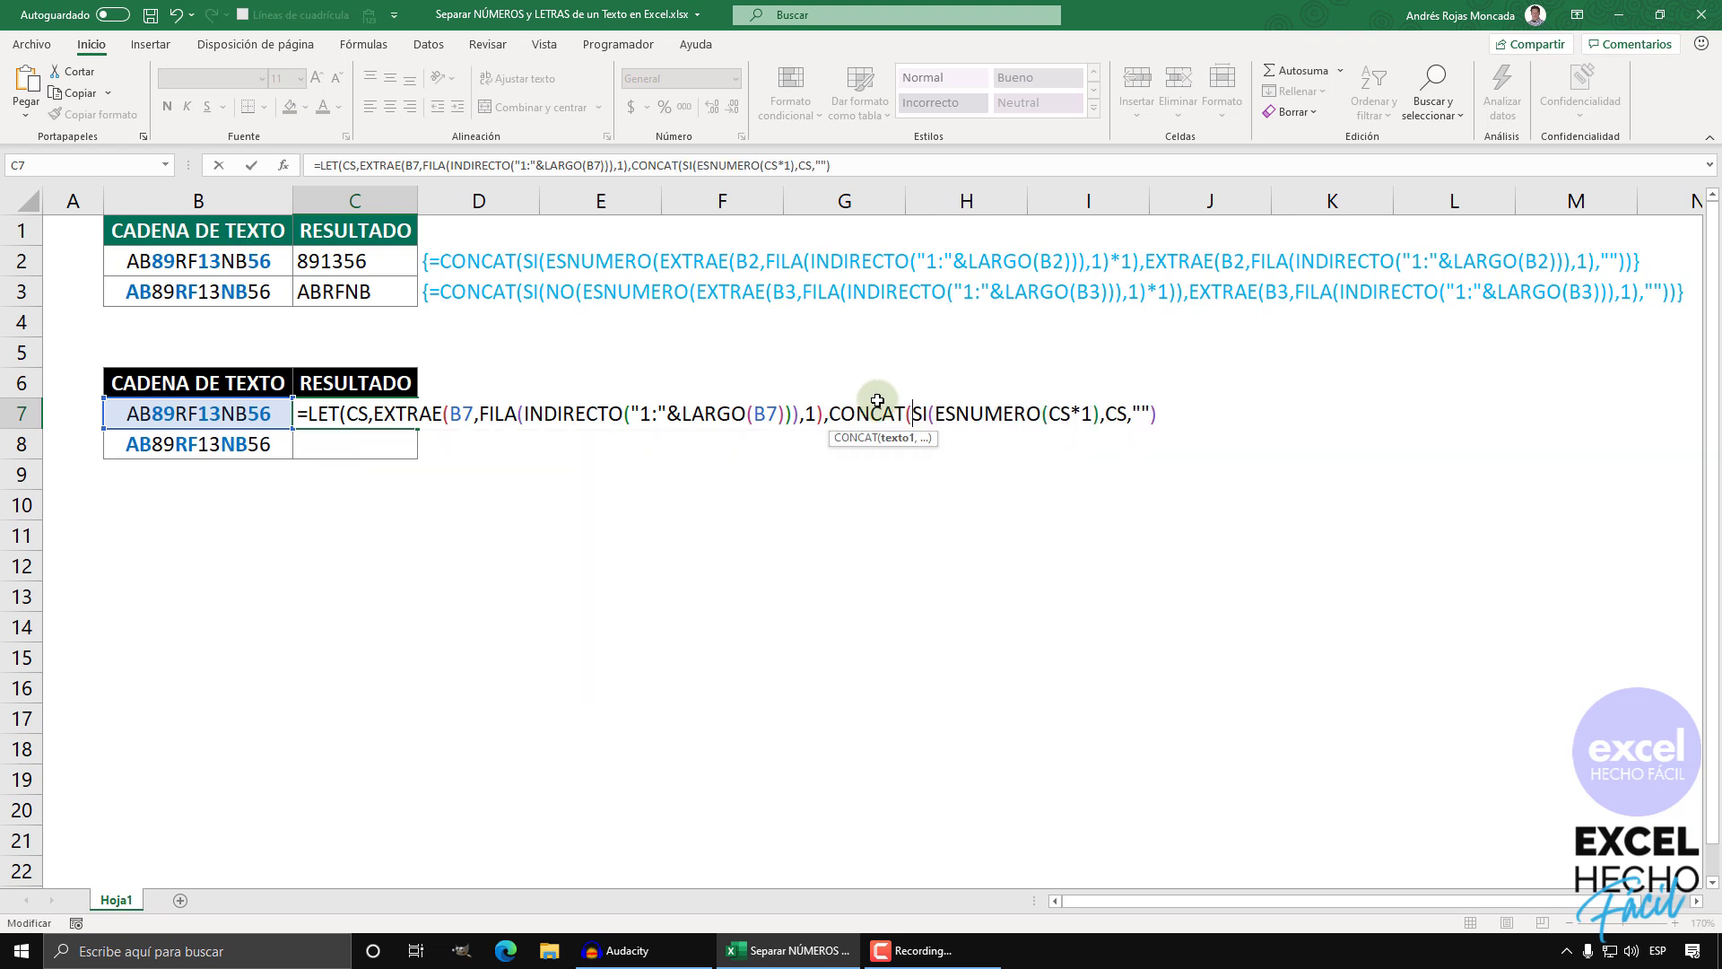
drag(912, 414, 1164, 412)
key(Right)
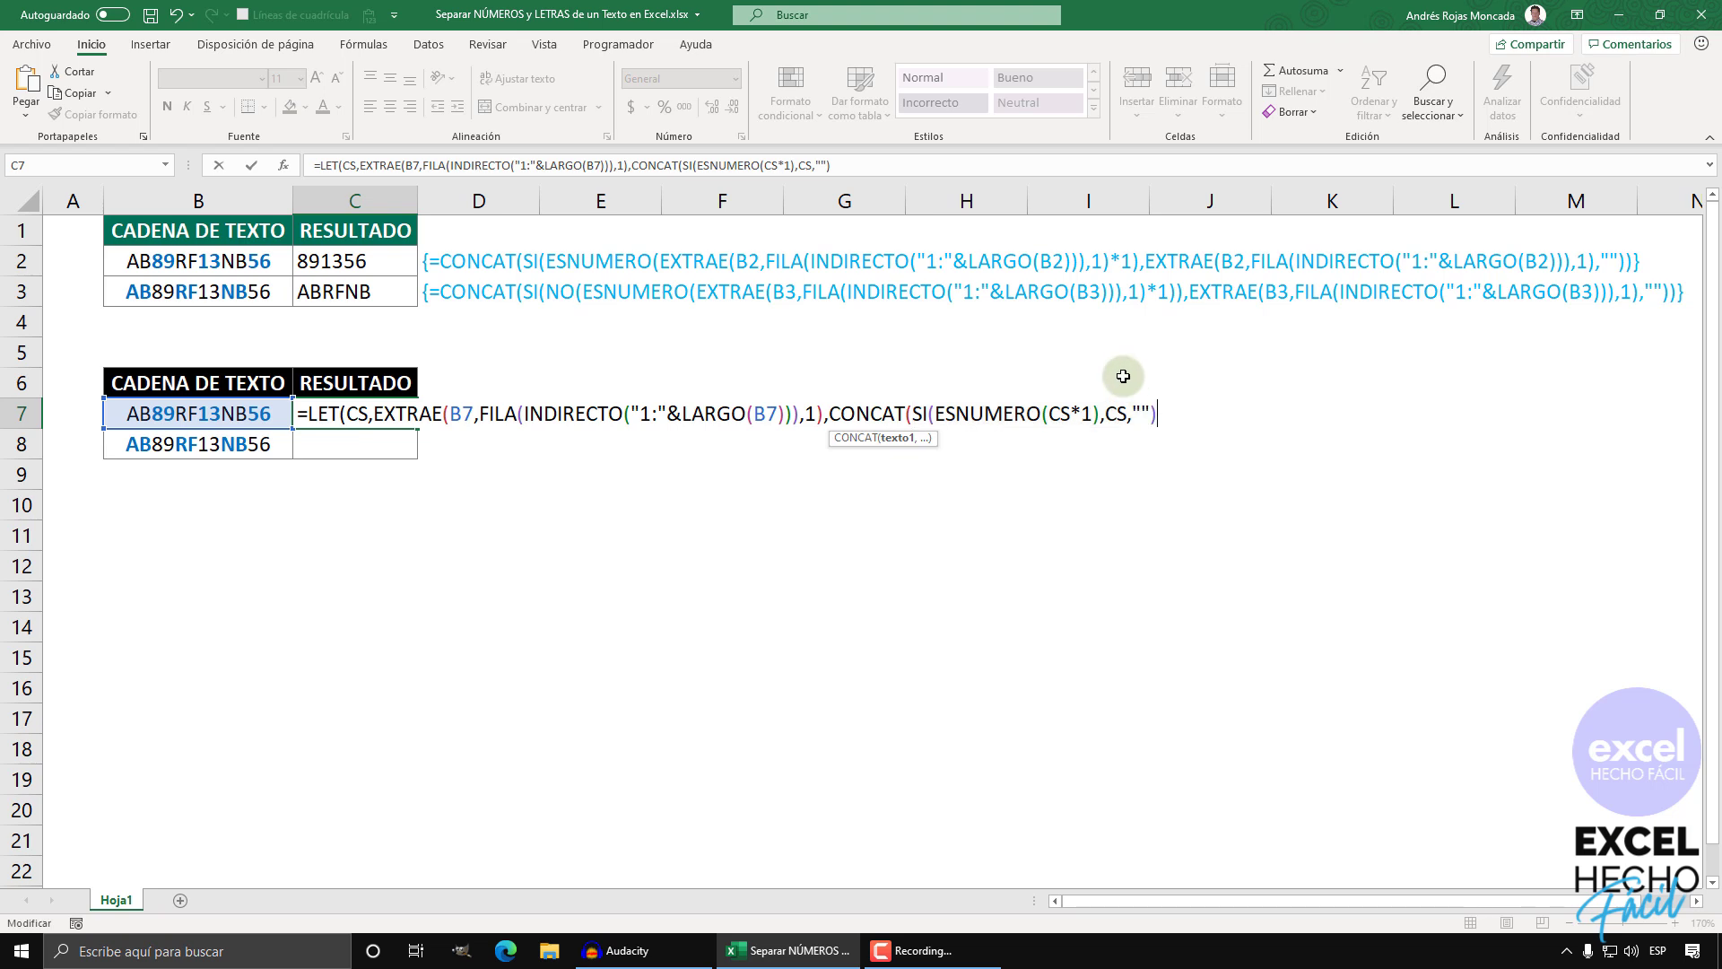
text())
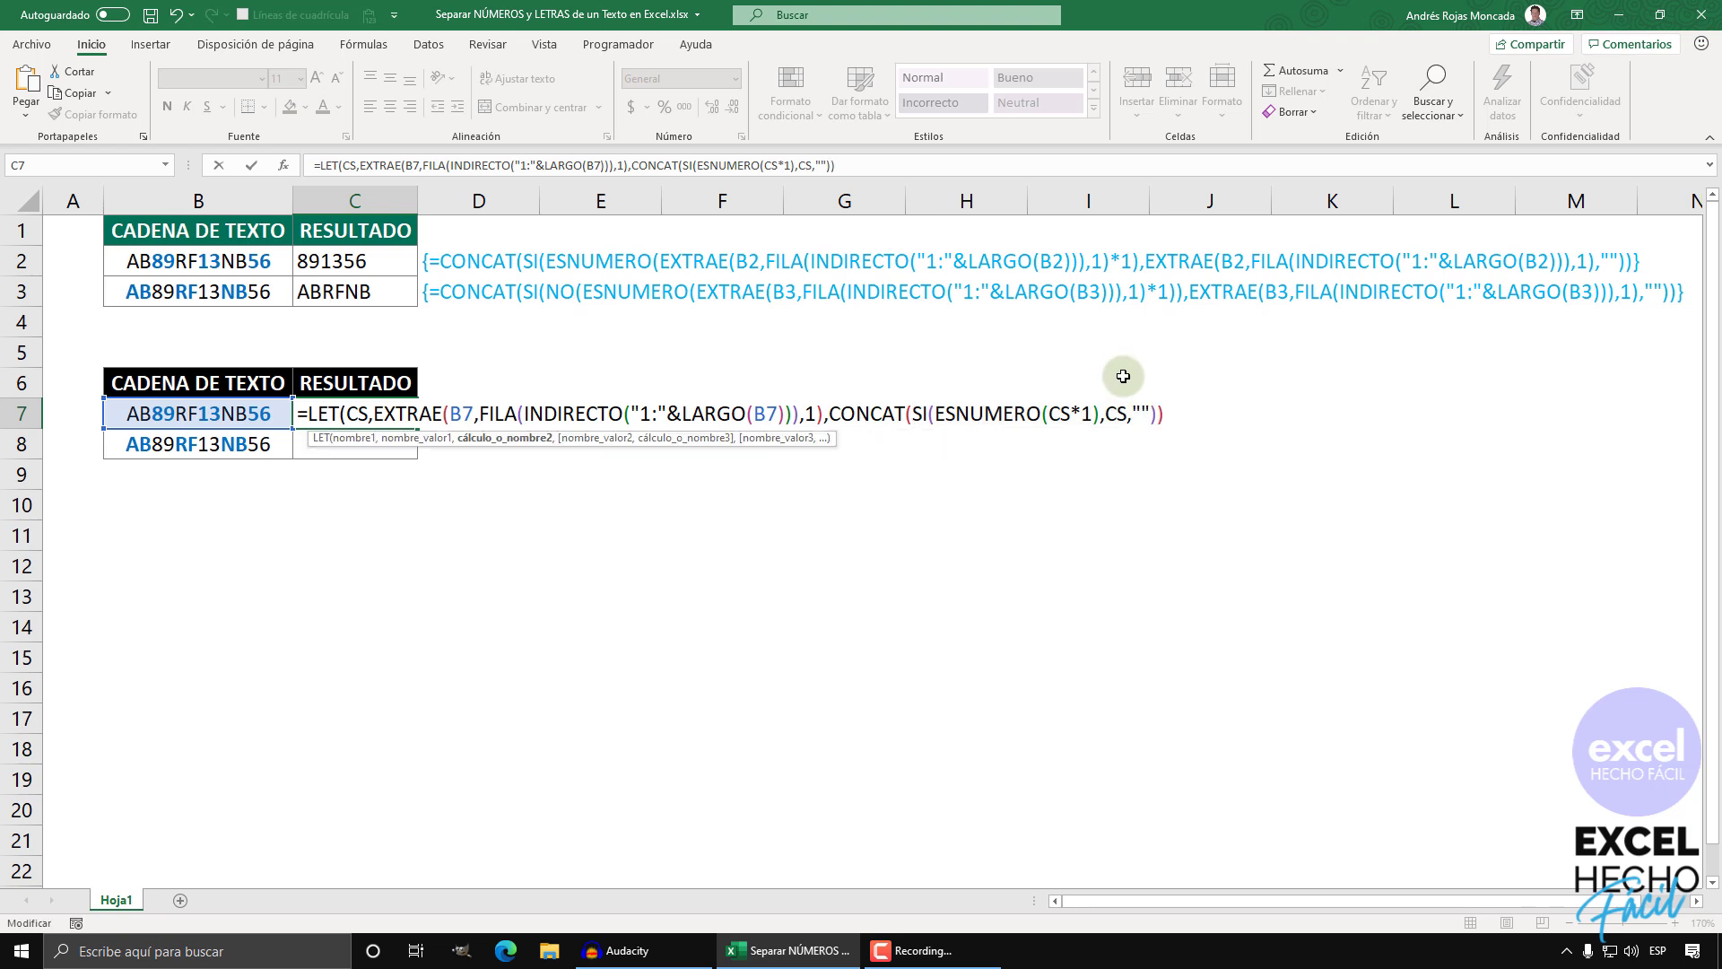
text())
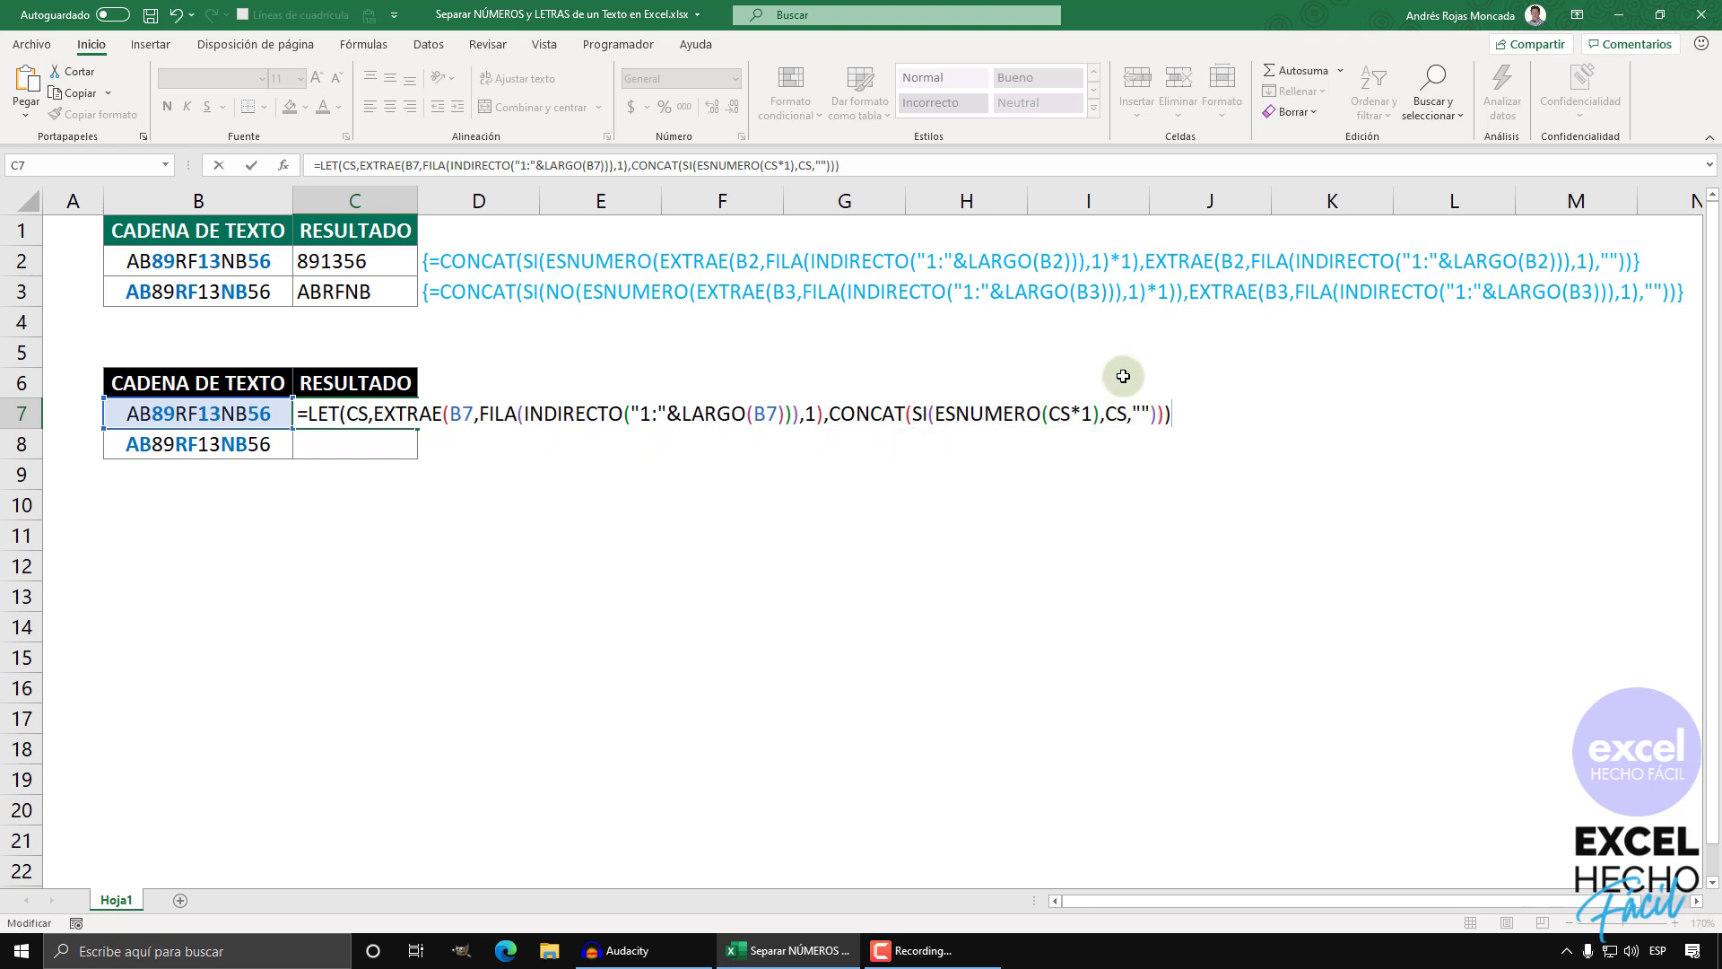
key(ctrl+shift+Return)
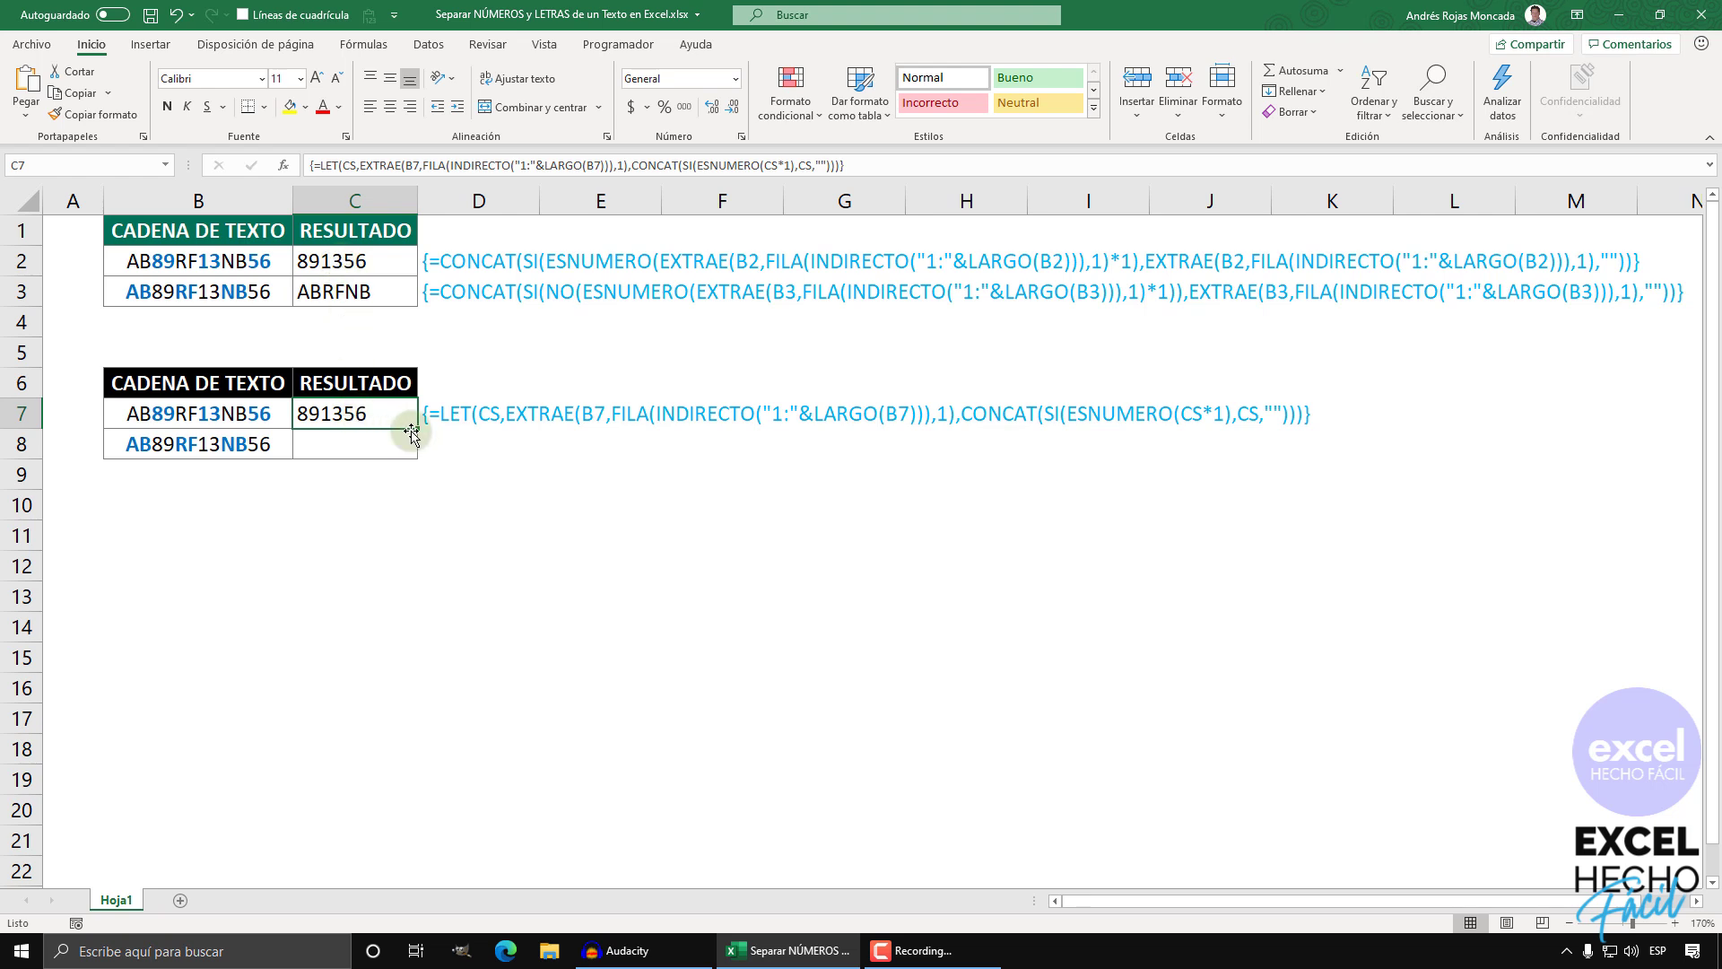
- Copy the C7 formula down to C8 and change its logical test to NO(ESNUMERO(CS*1)), entering it as an array formula
drag(417, 430, 400, 465)
click(351, 438)
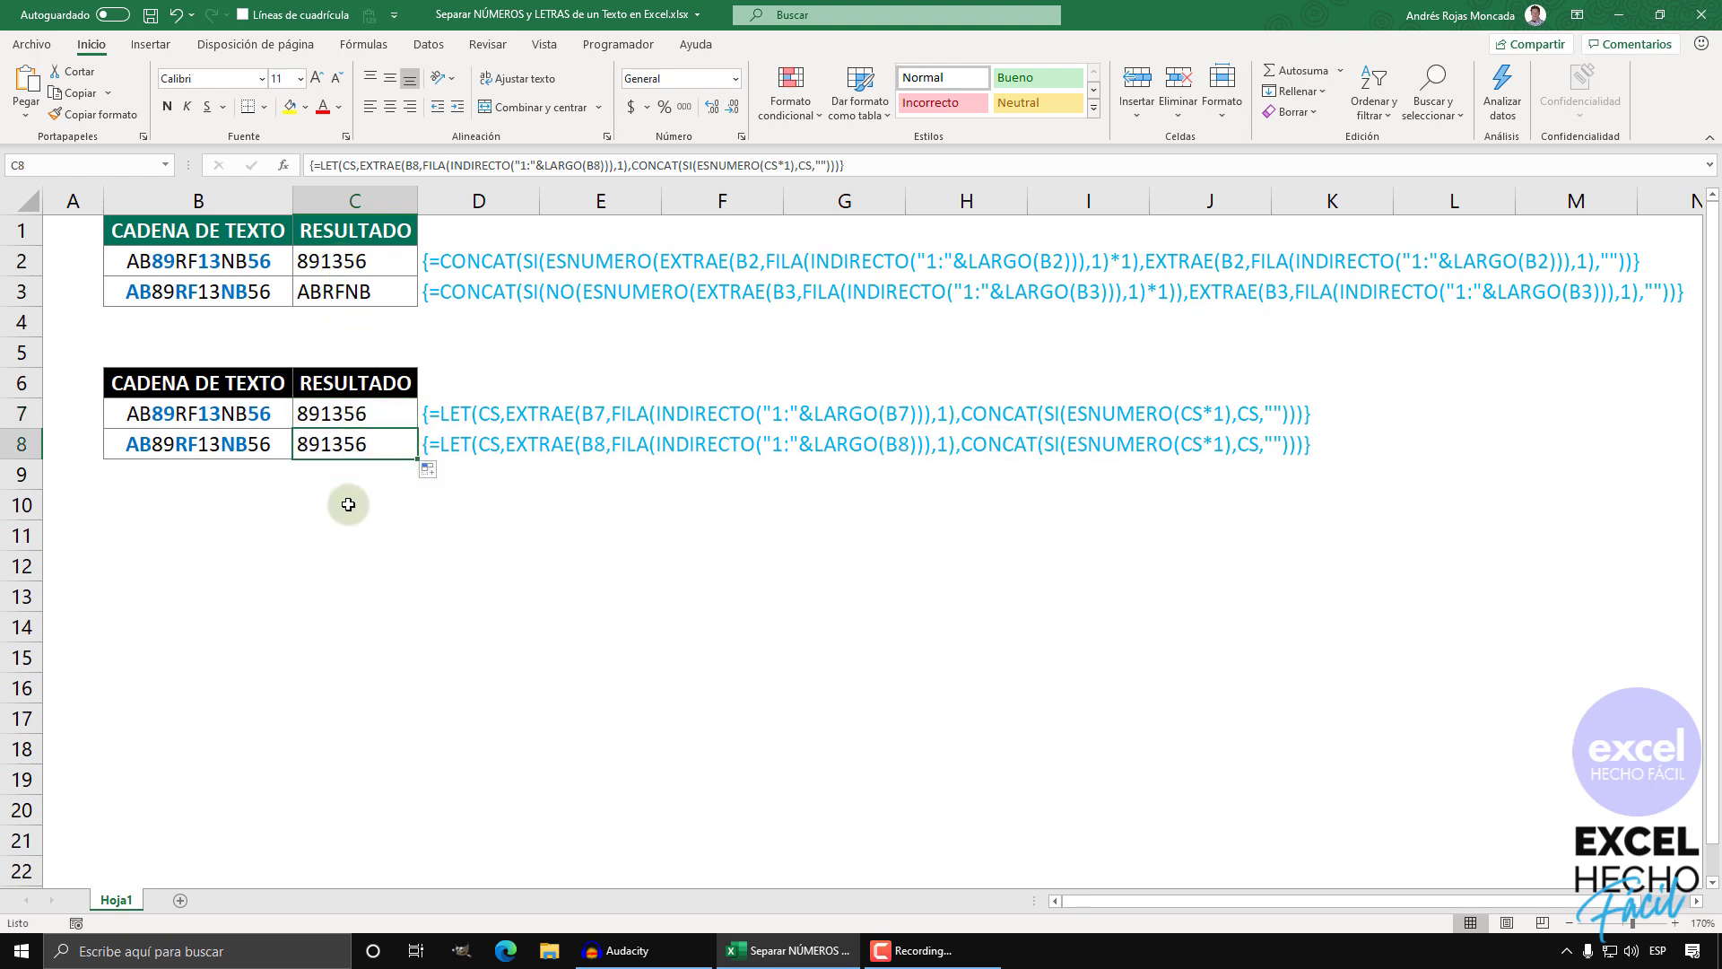
key(F2)
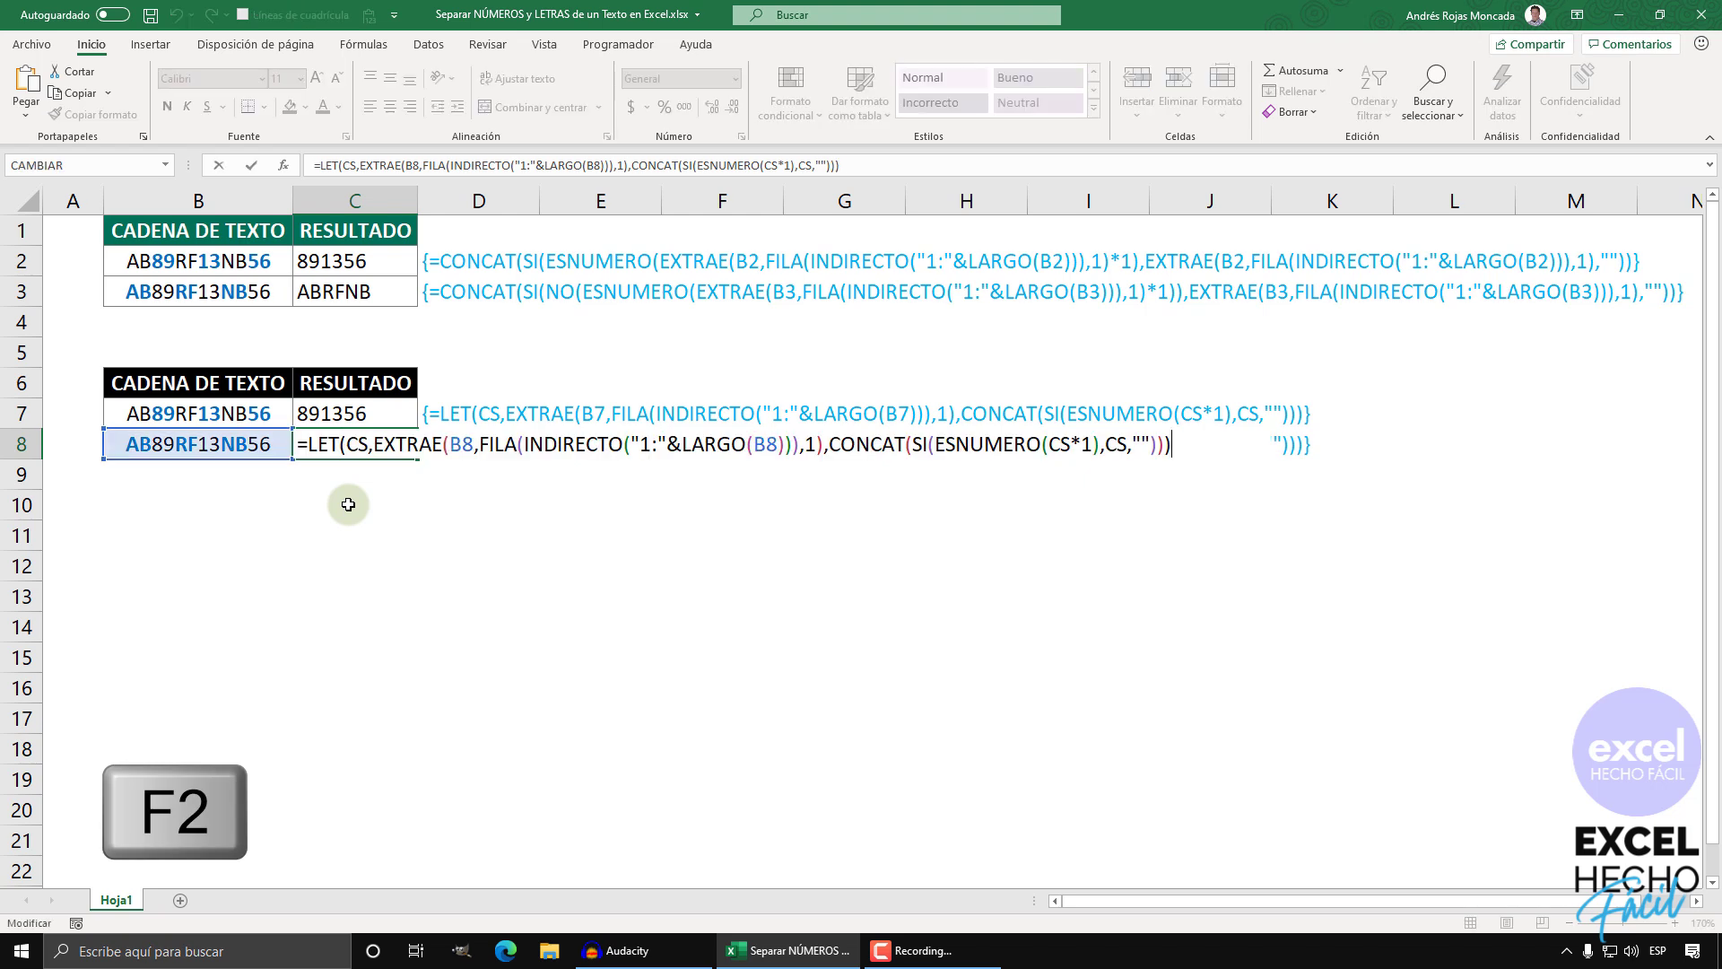
click(944, 468)
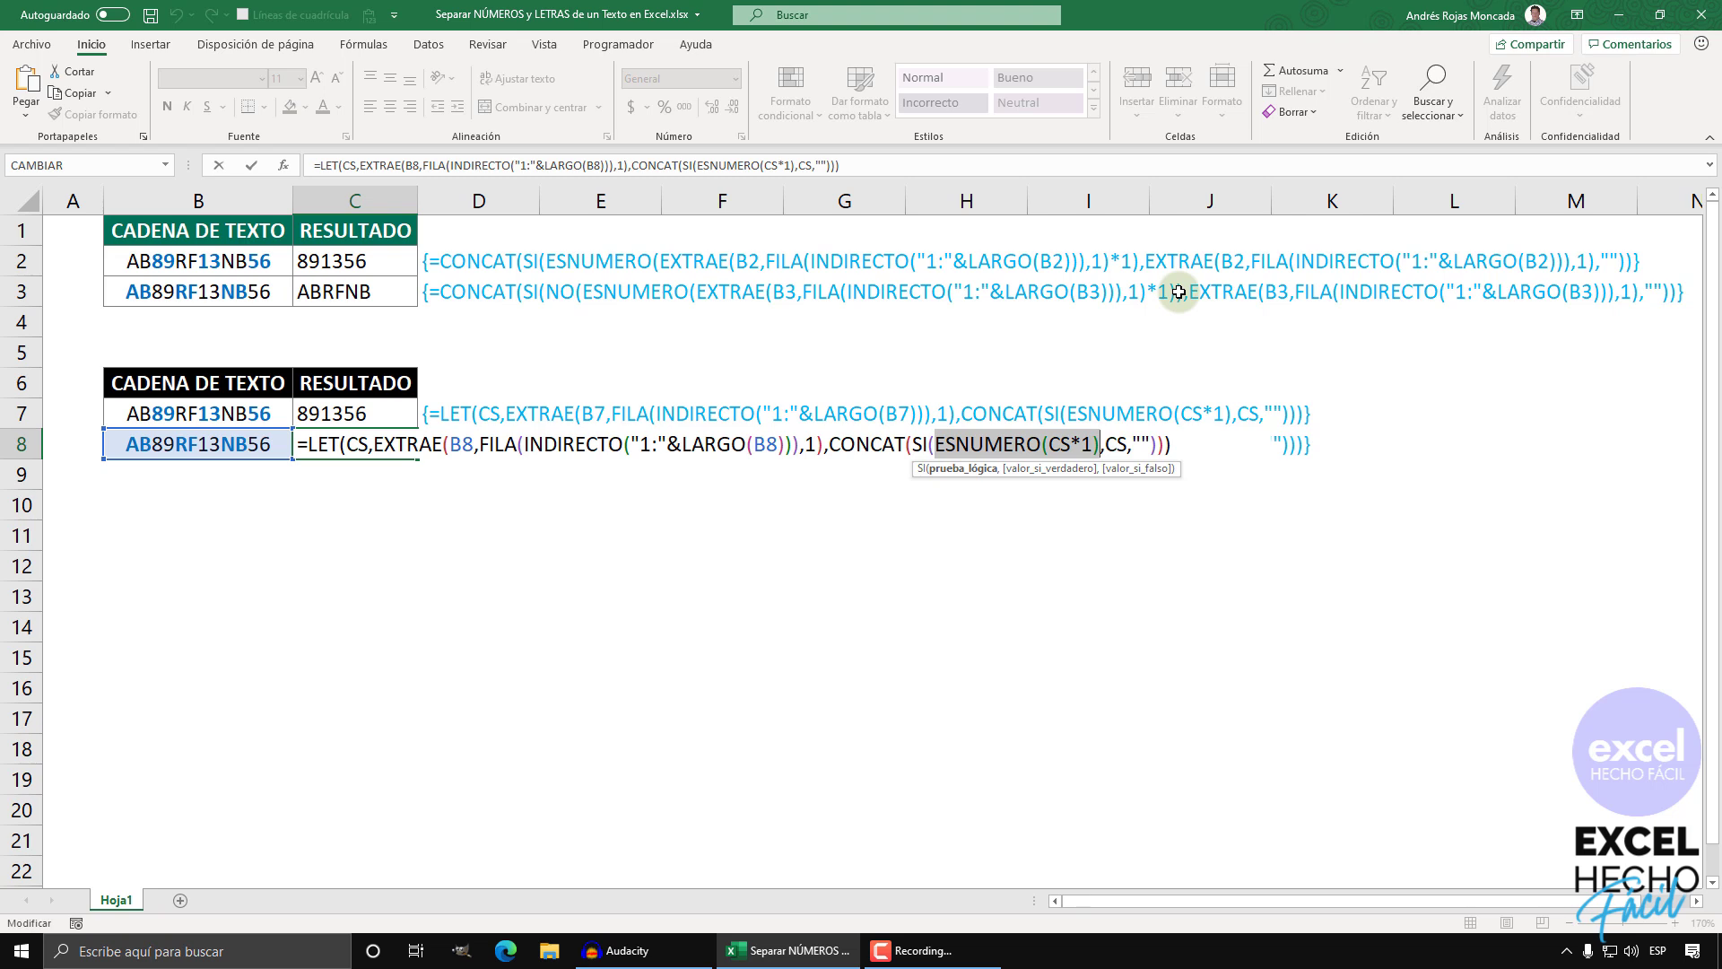
click(934, 443)
text(NO()
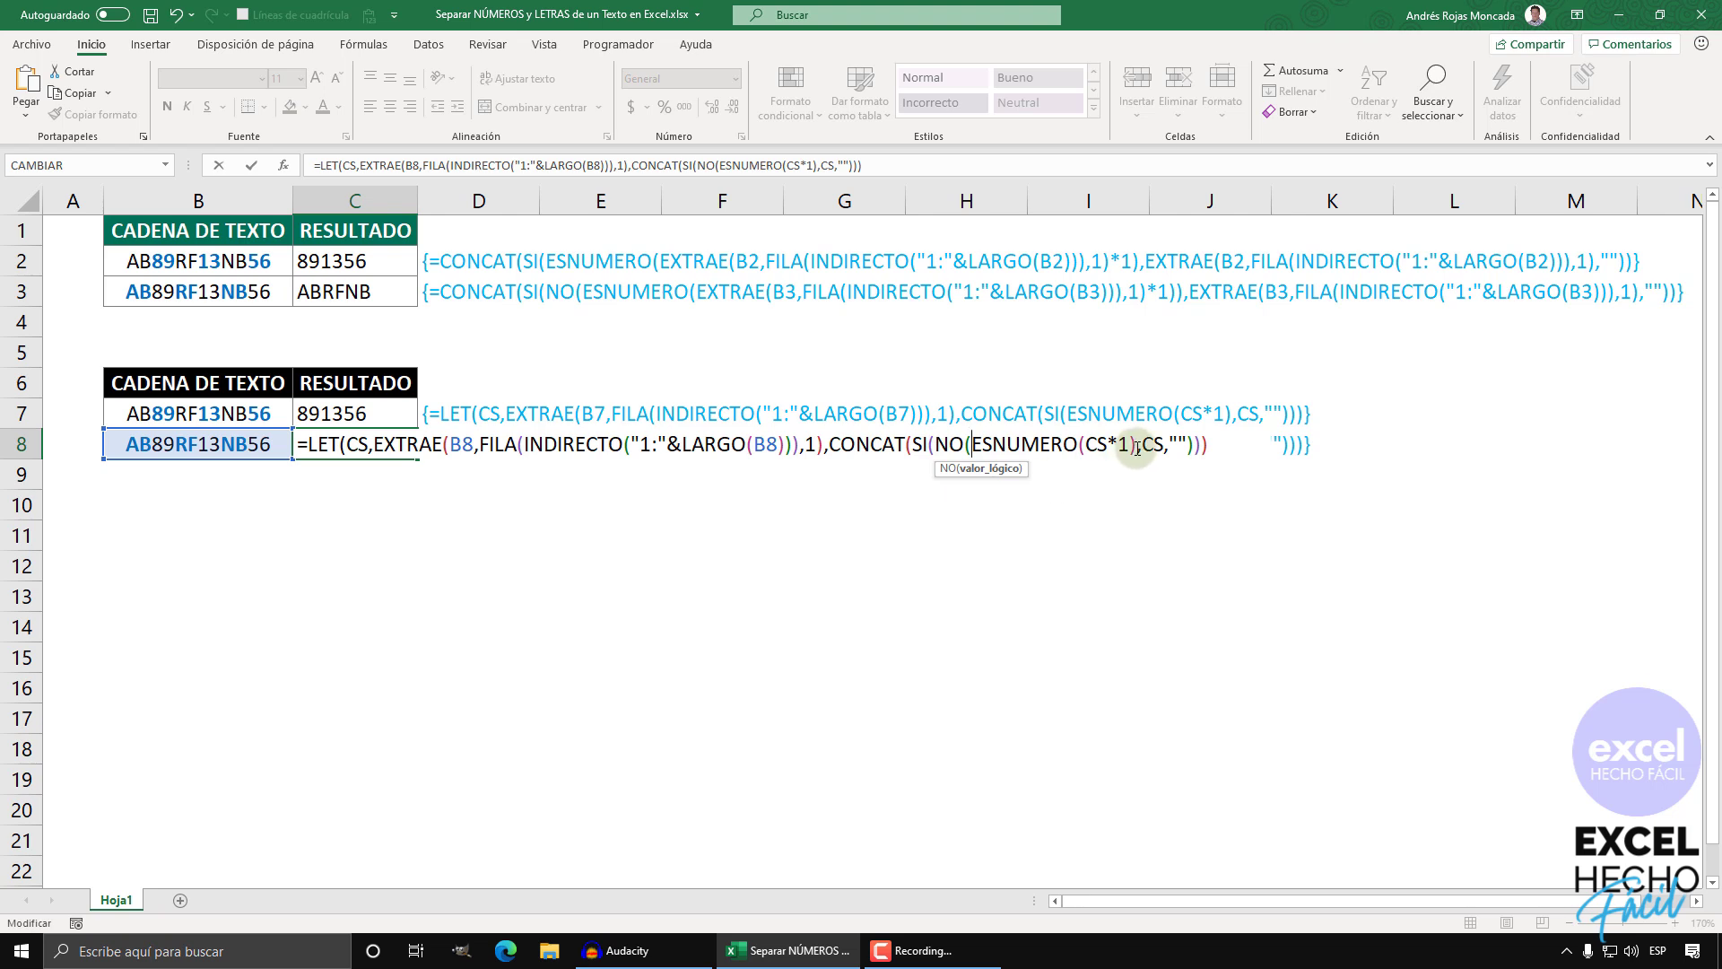
click(1137, 446)
text())
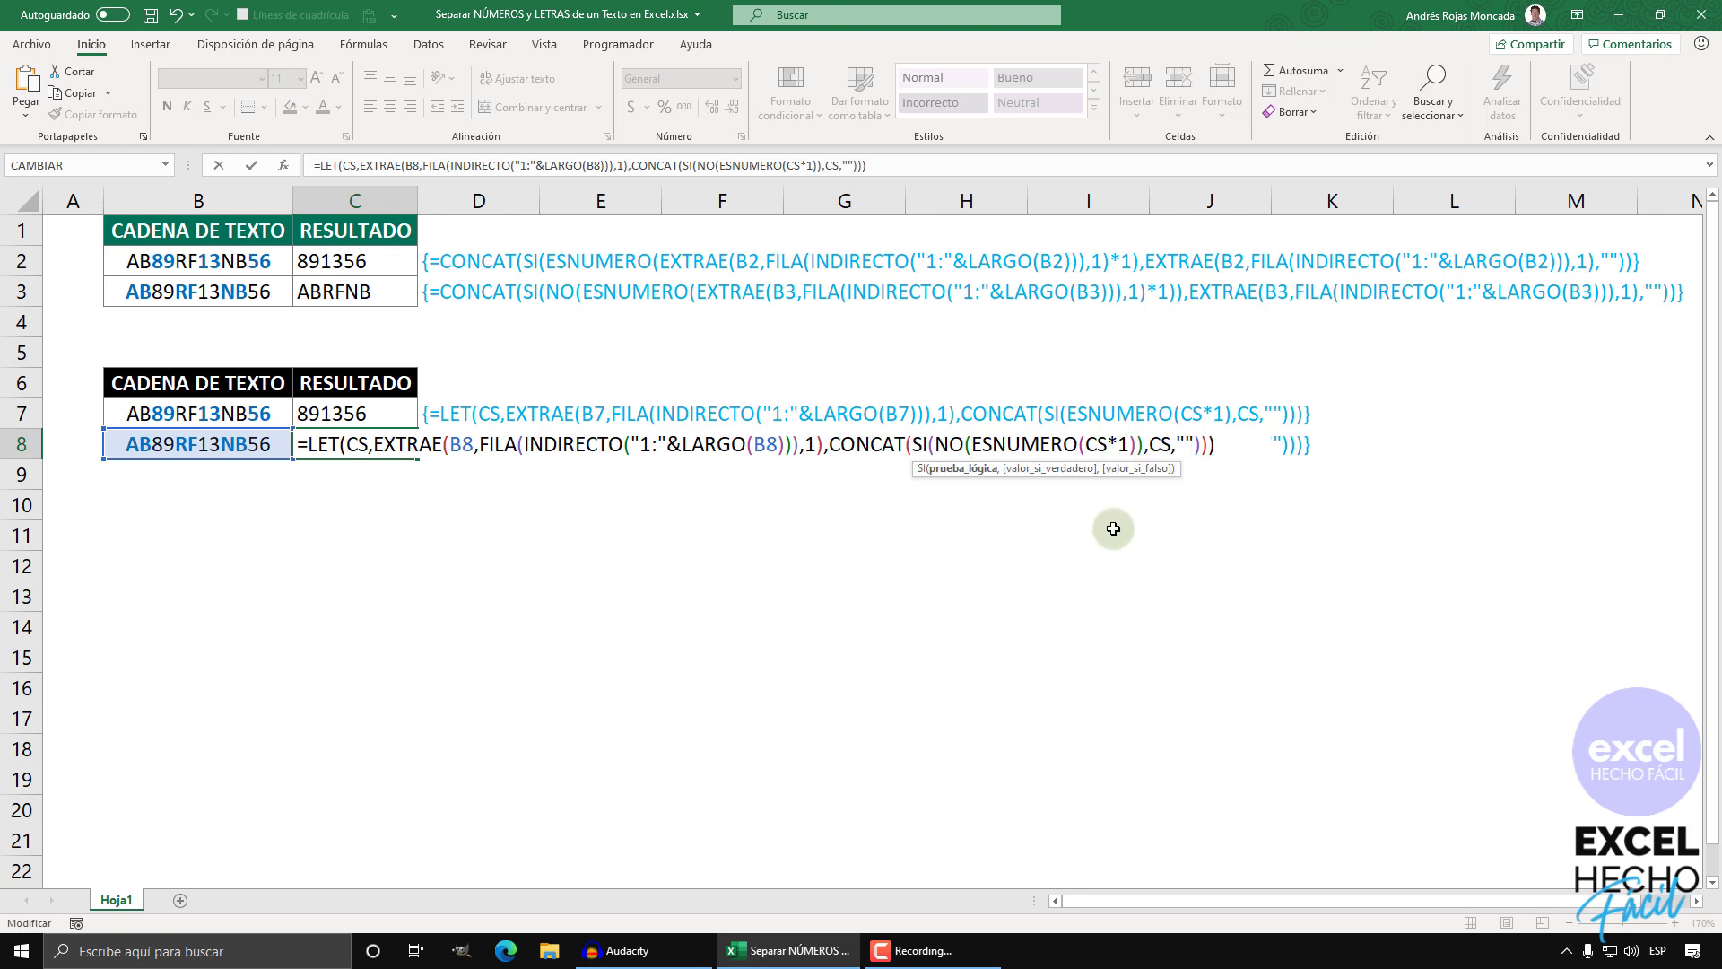
click(1218, 444)
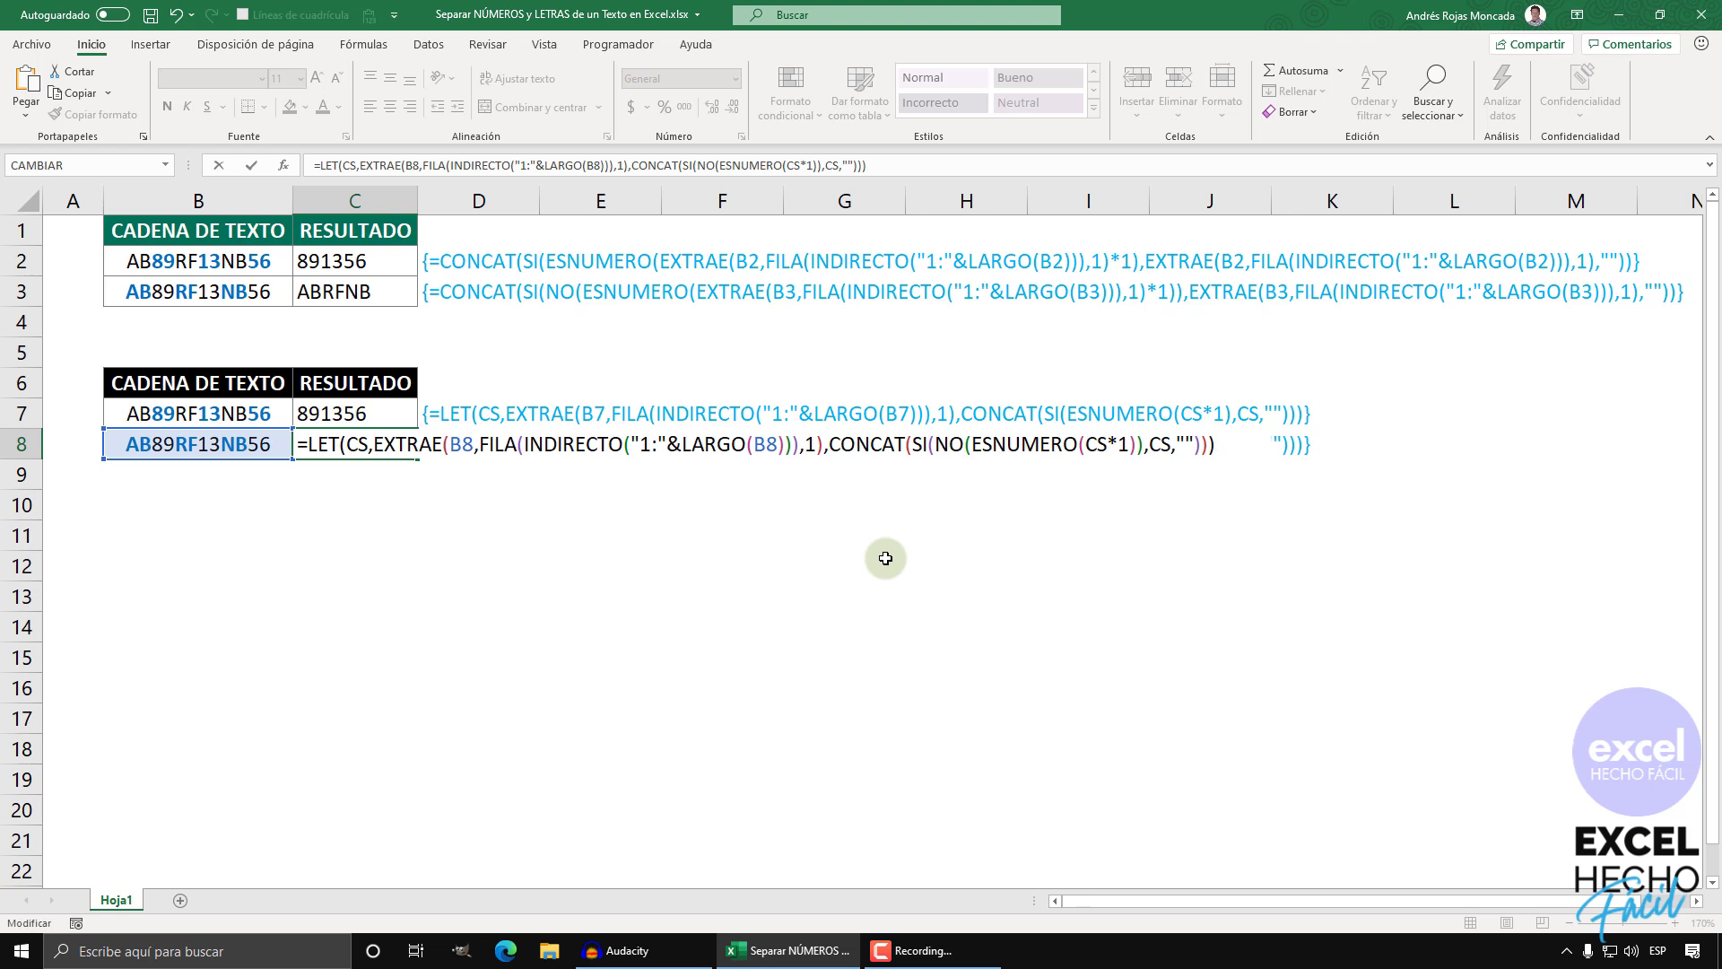
key(ctrl+shift+Return)
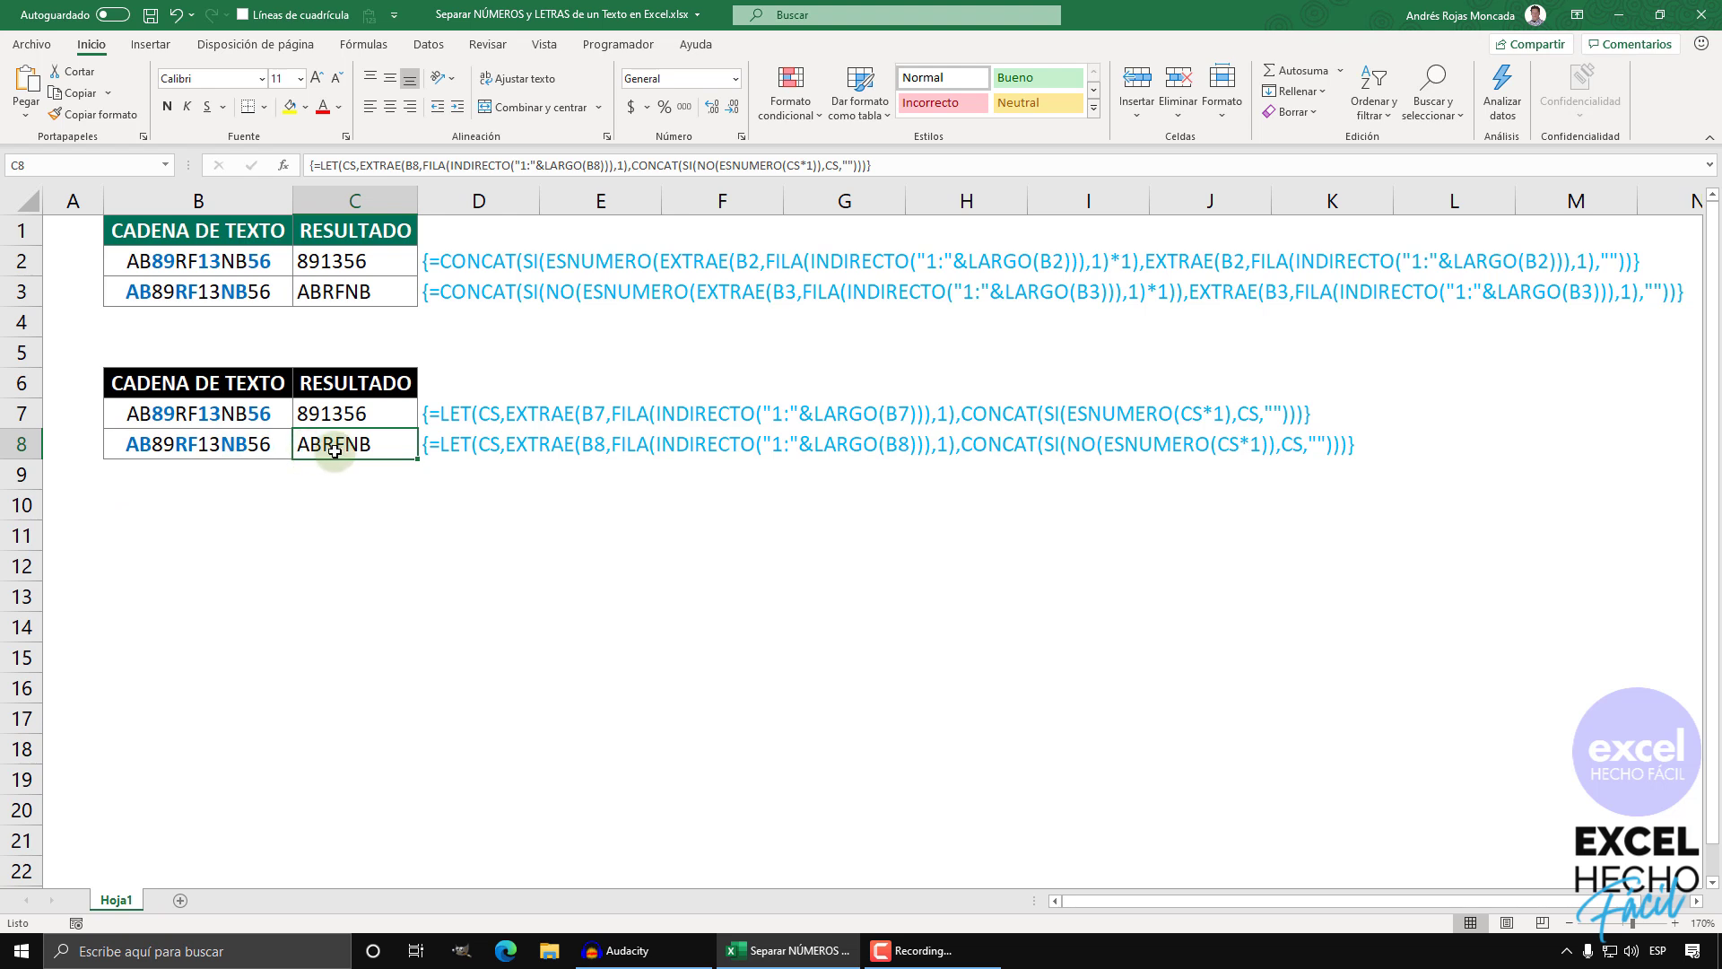
- Compare the LET formula texts in D7:D8 with the longer CONCAT formula text in D3
click(449, 414)
click(451, 445)
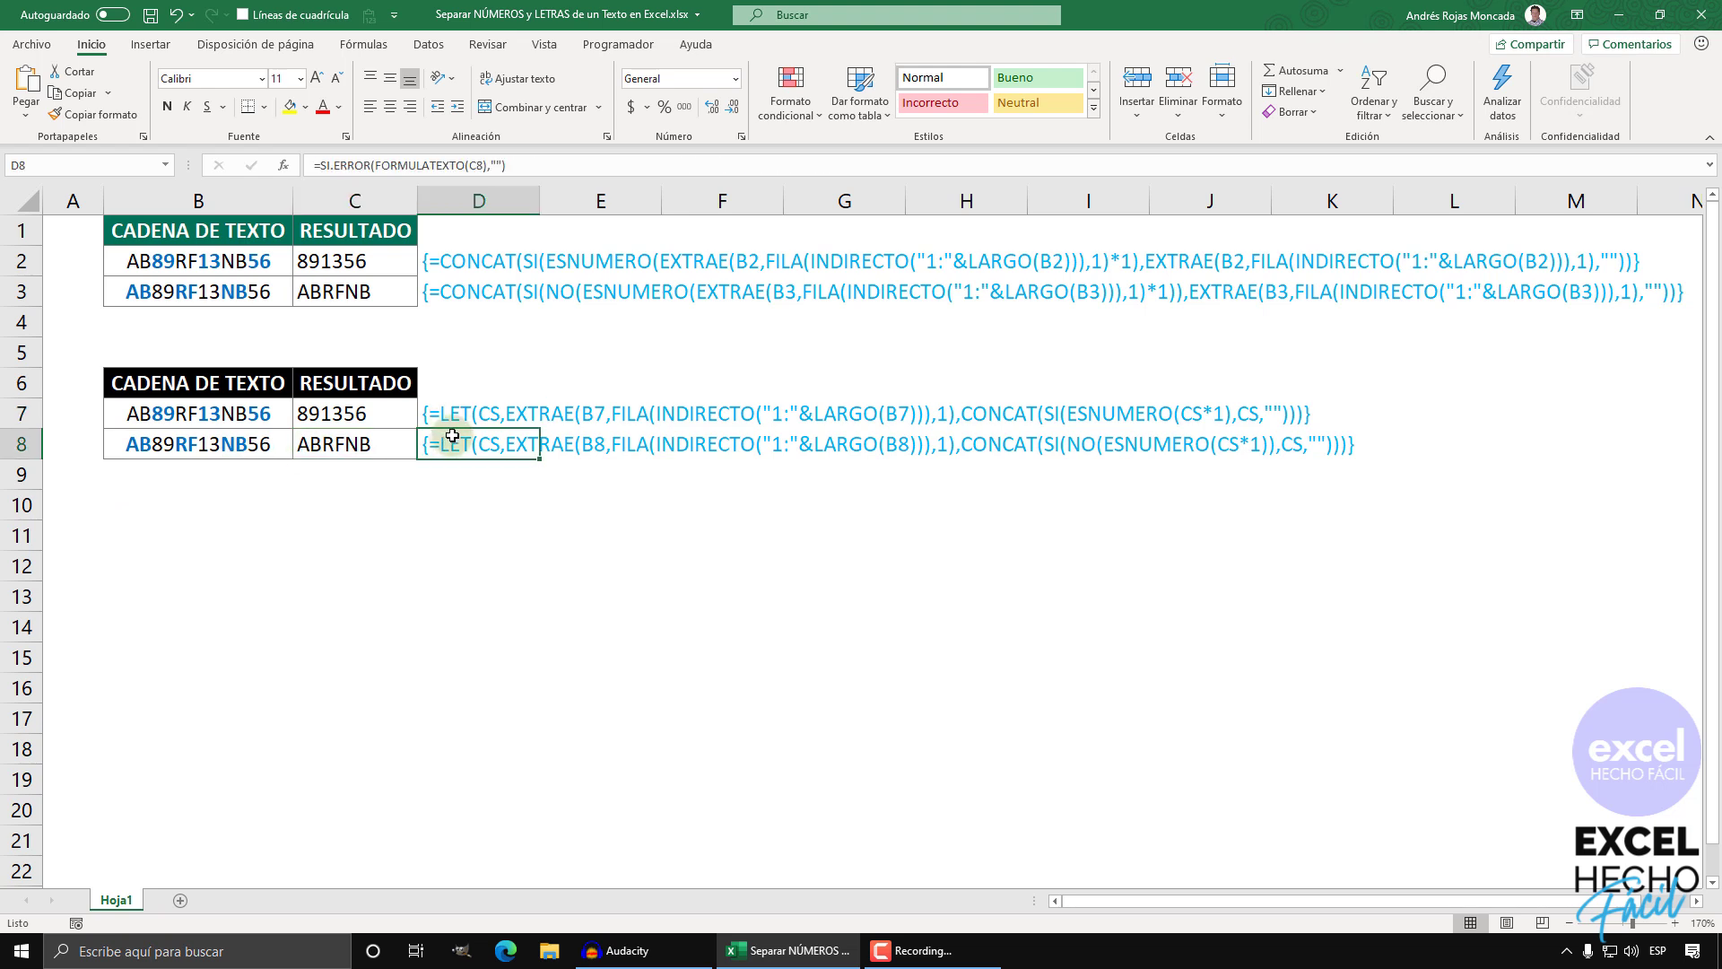
click(473, 287)
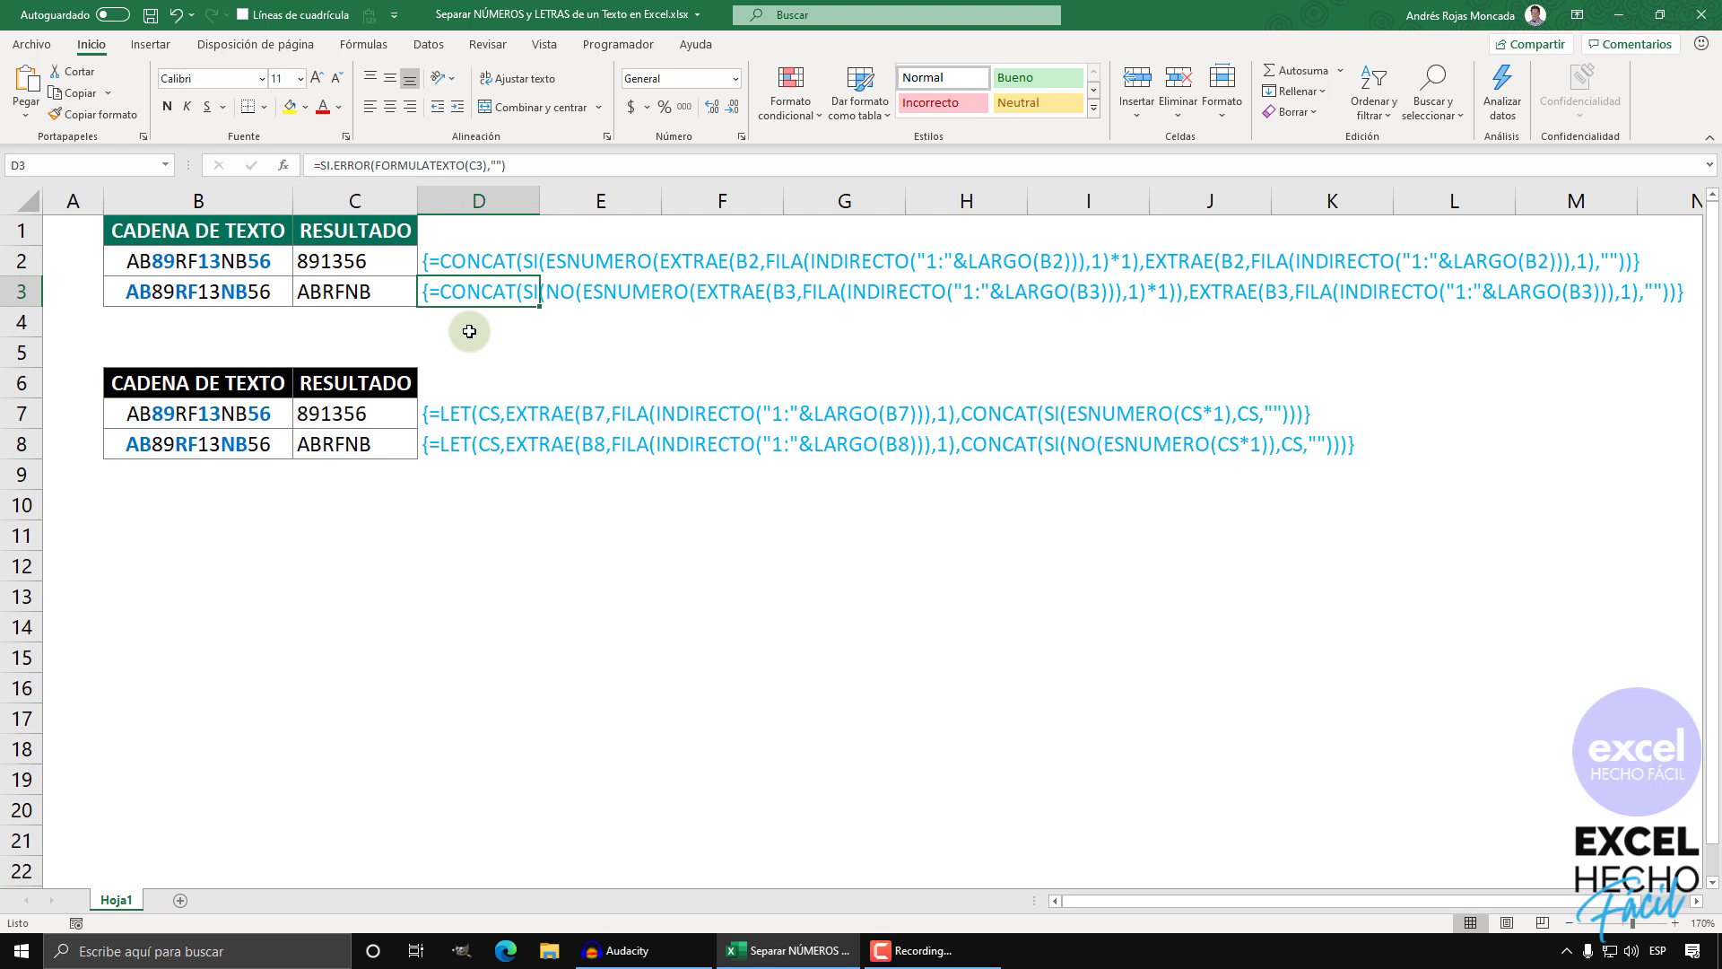
click(465, 409)
click(463, 443)
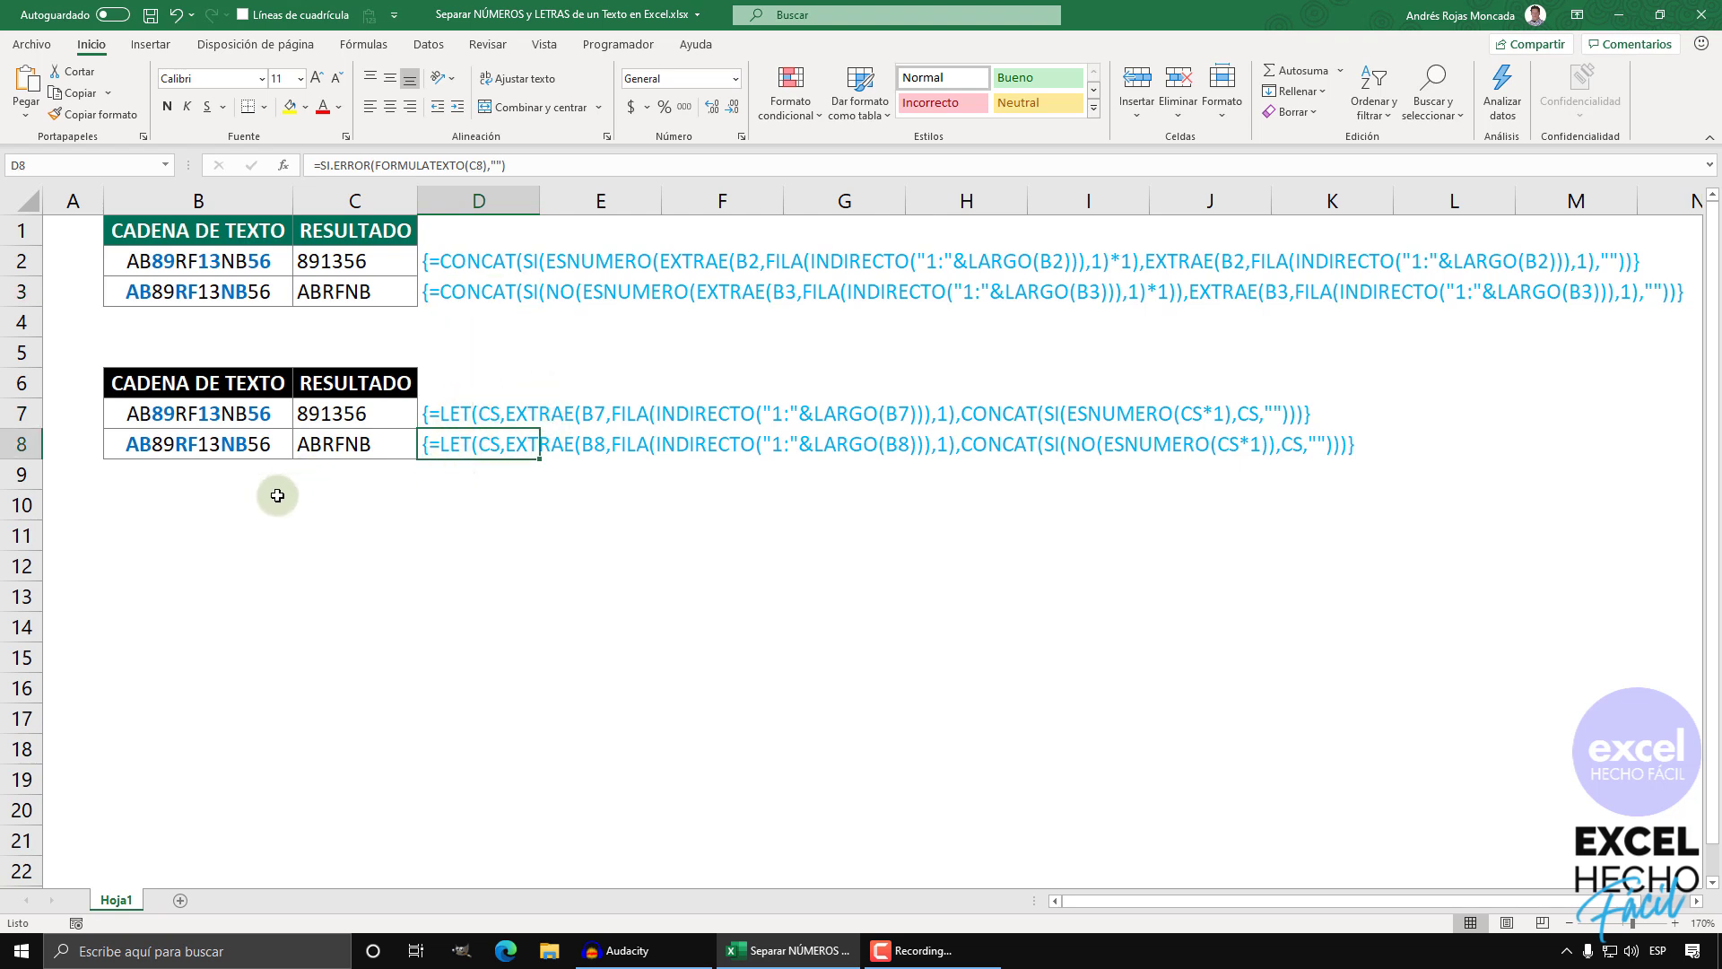
click(319, 513)
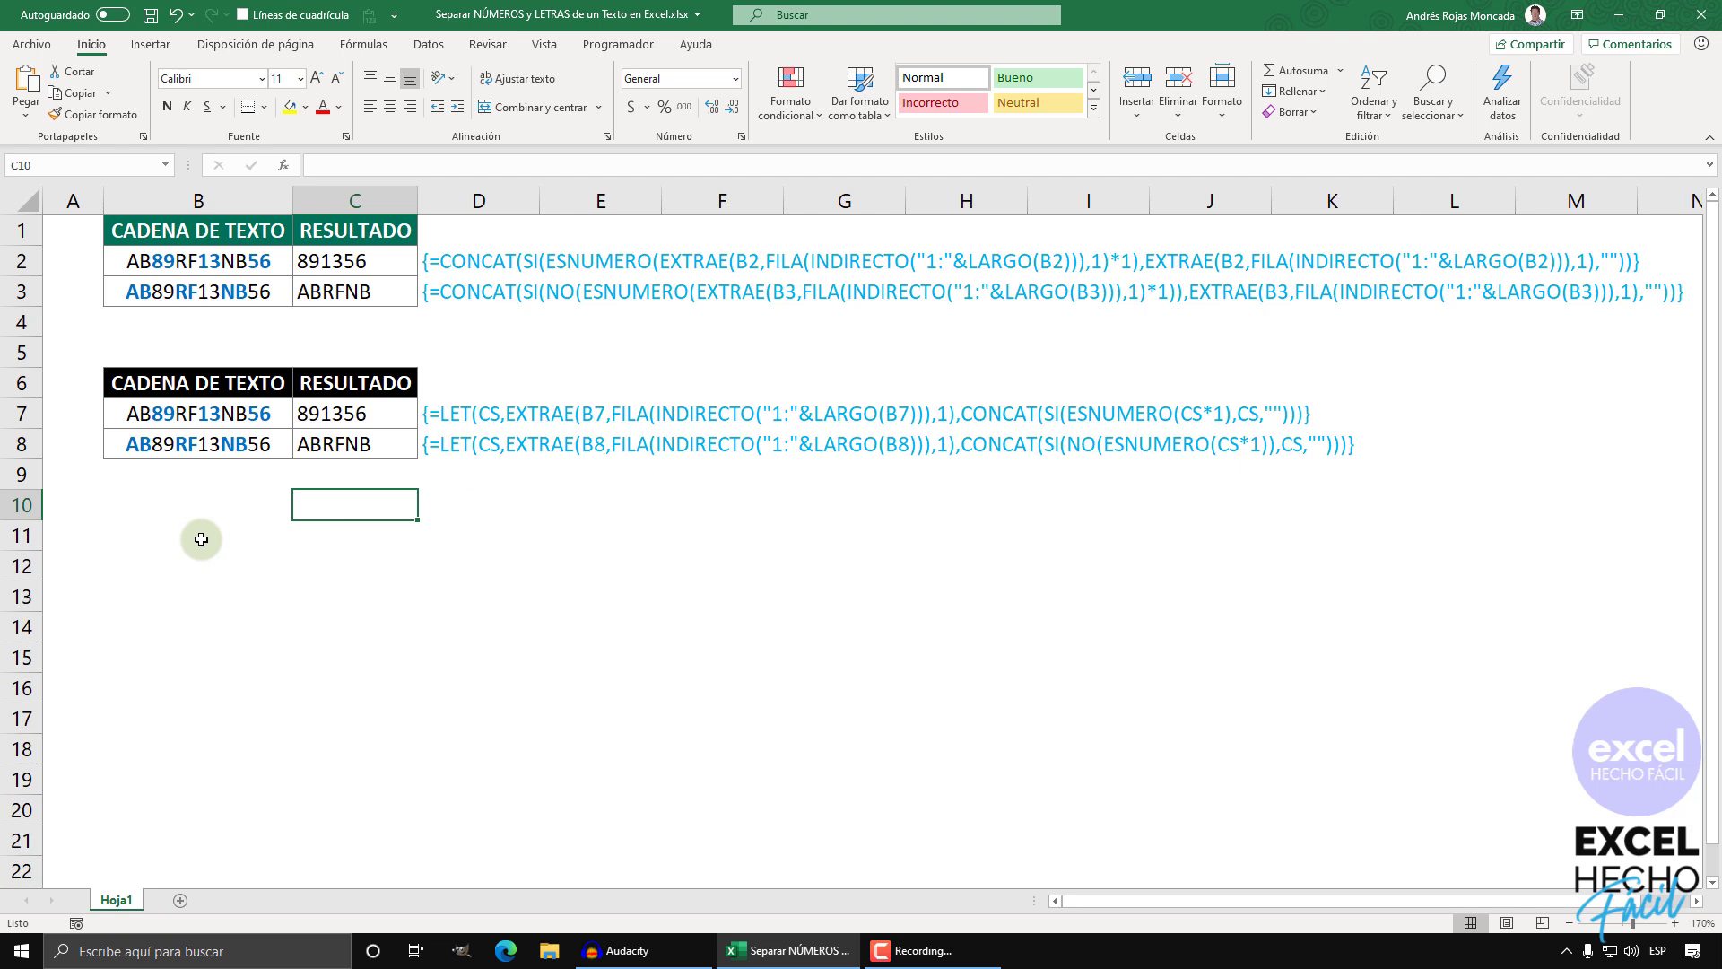